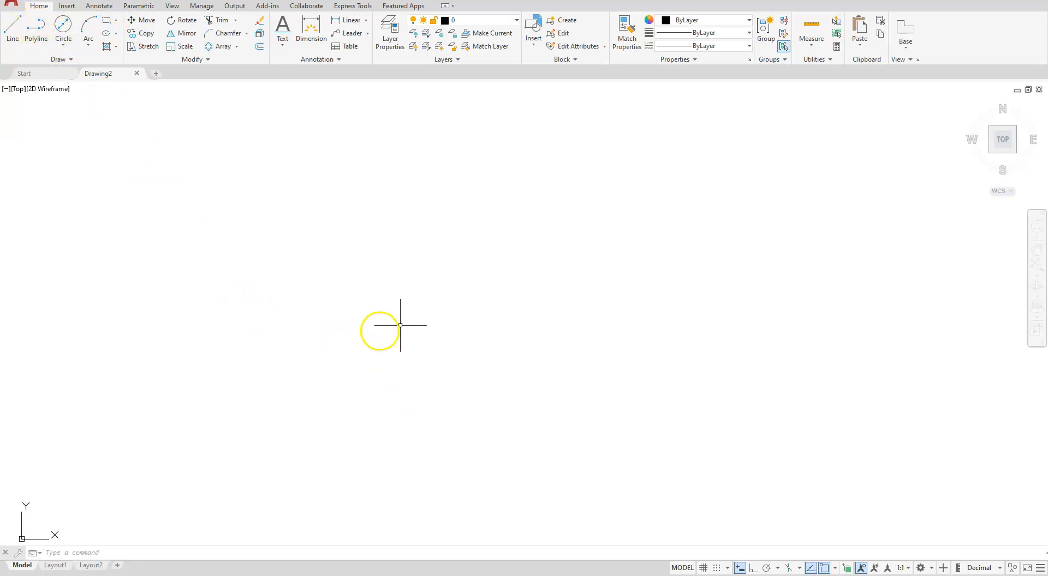
pyautogui.click(370, 265)
pyautogui.click(327, 213)
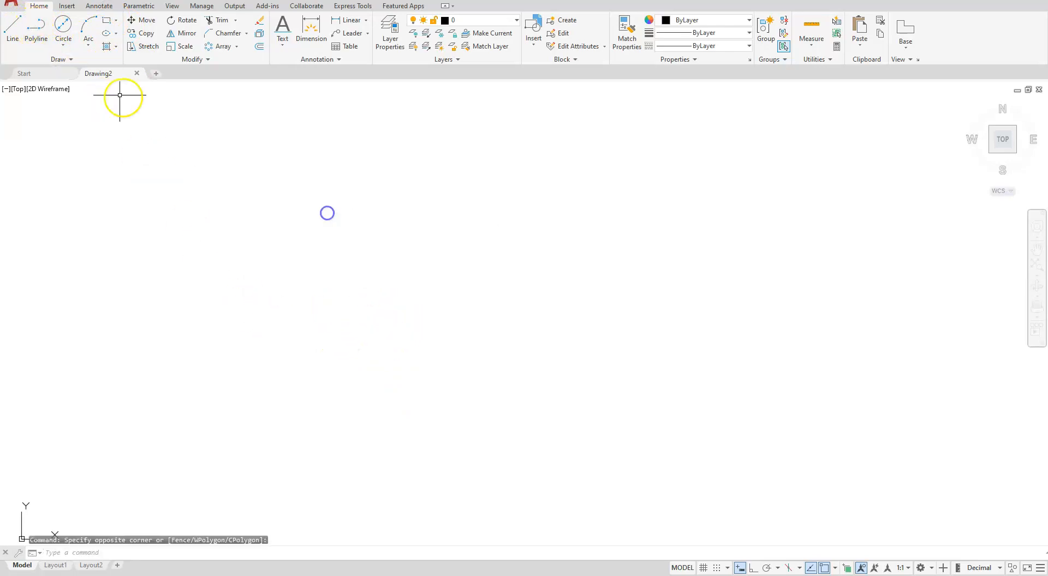
# Start a polyline with Ortho on, drawing one segment 0.75 downward and the next 2 to the right
pyautogui.click(38, 32)
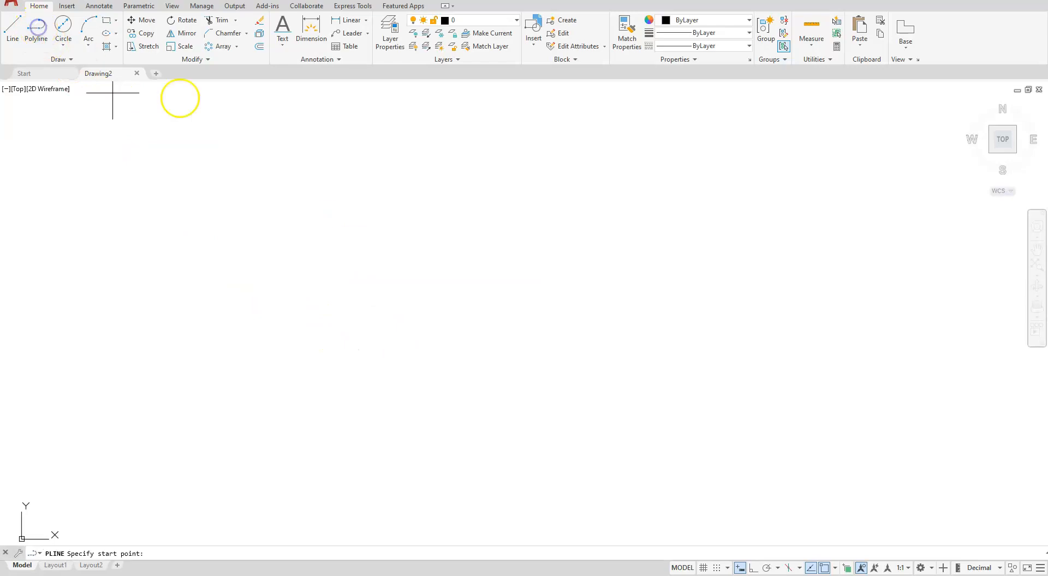
pyautogui.click(343, 300)
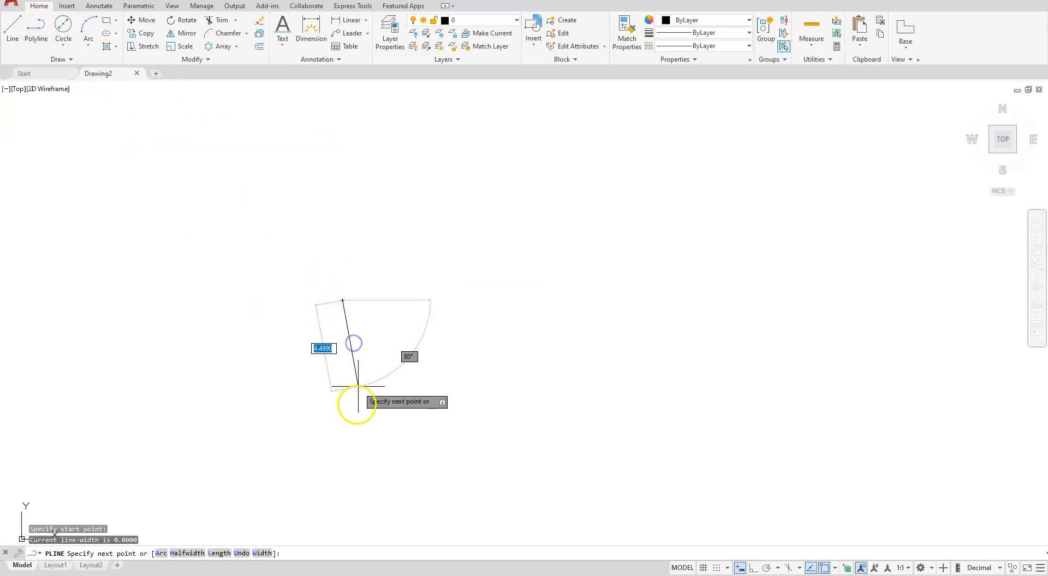
pyautogui.click(753, 568)
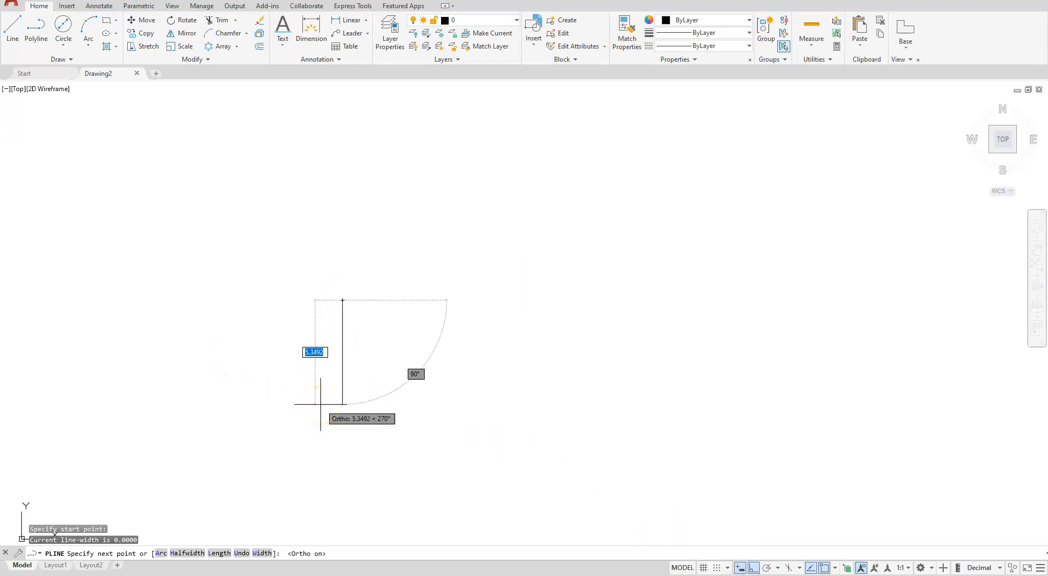
pyautogui.write('.')
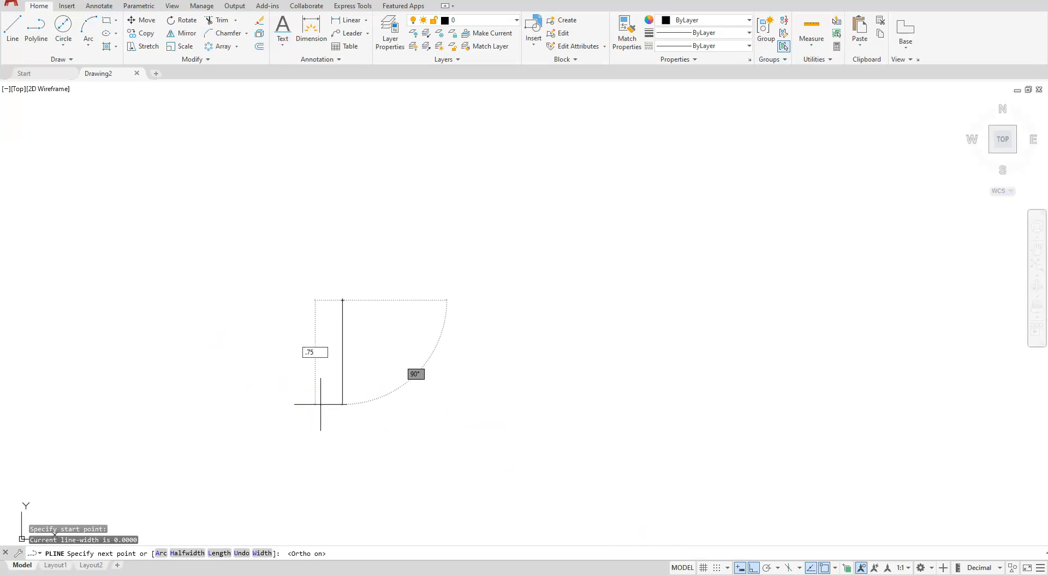
pyautogui.write('75')
pyautogui.press('Return')
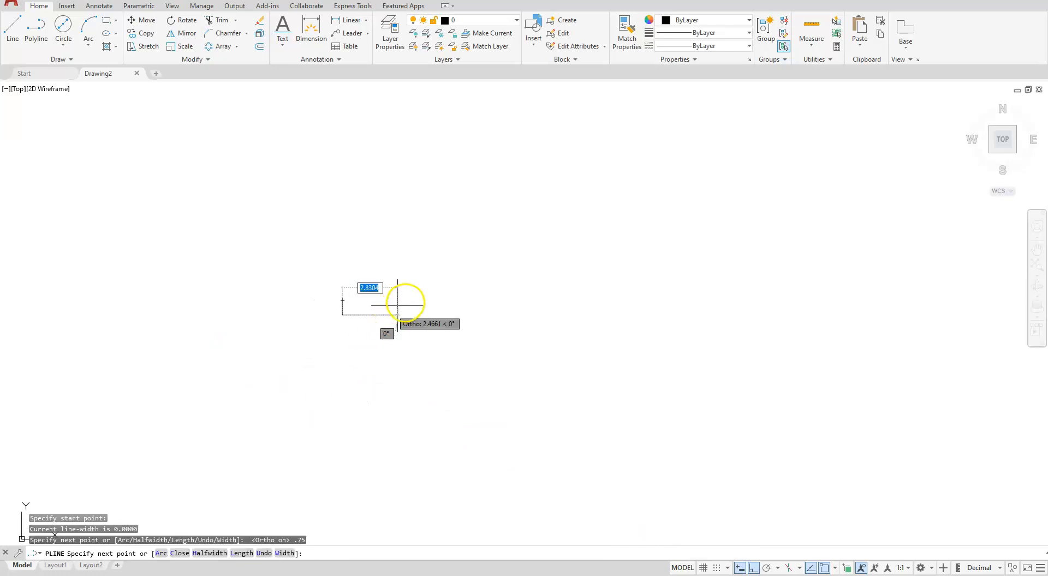
pyautogui.write('2')
pyautogui.press('Return')
# Continue the polyline with a 0.5 segment upward and a 0.75 segment to the left
pyautogui.scroll(2, 407, 297)
pyautogui.scroll(3, 390, 308)
pyautogui.write('.5')
pyautogui.press('Return')
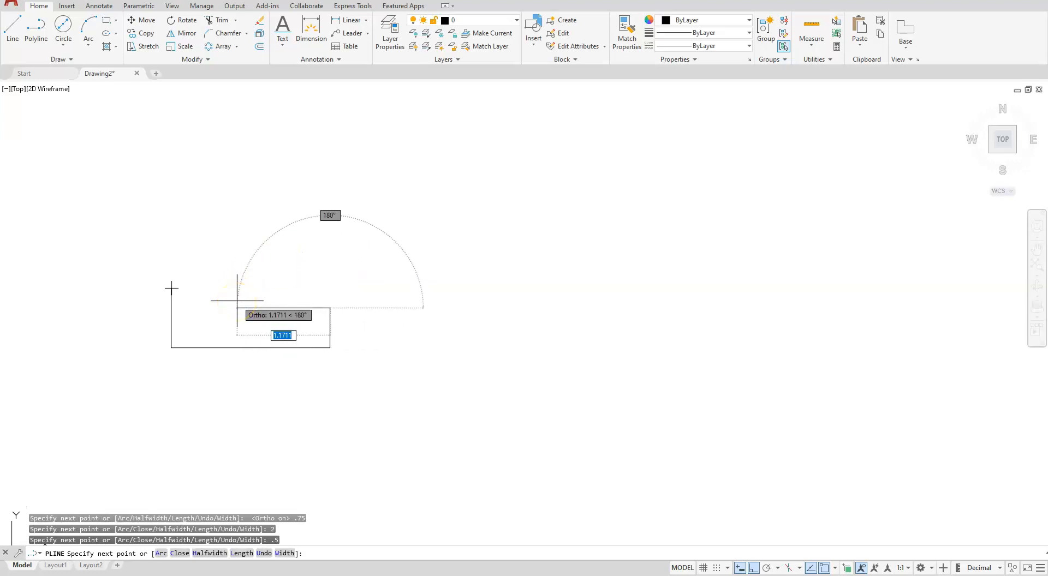
pyautogui.write('.75')
pyautogui.press('Return')
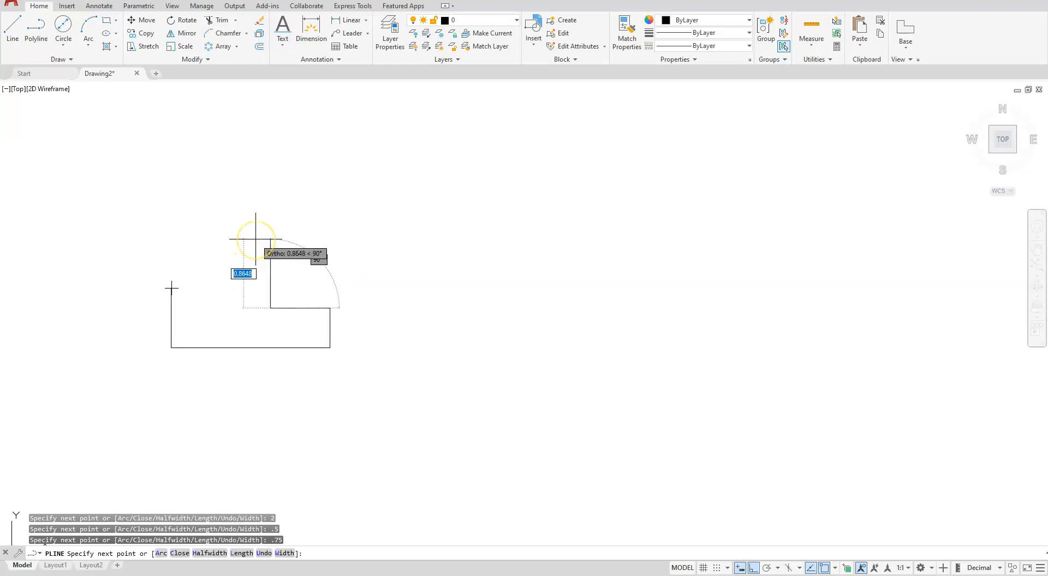
pyautogui.write('.5')
# Extend the polyline 0.5 upward and 1 to the left, closing it with an arc back to the start point
pyautogui.press('Return')
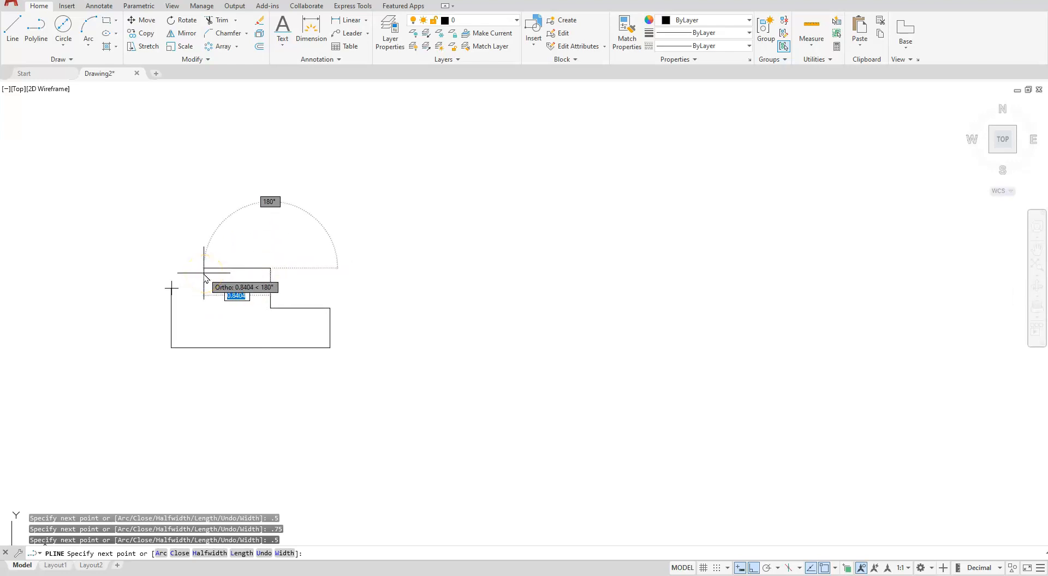
pyautogui.write('1')
pyautogui.press('Return')
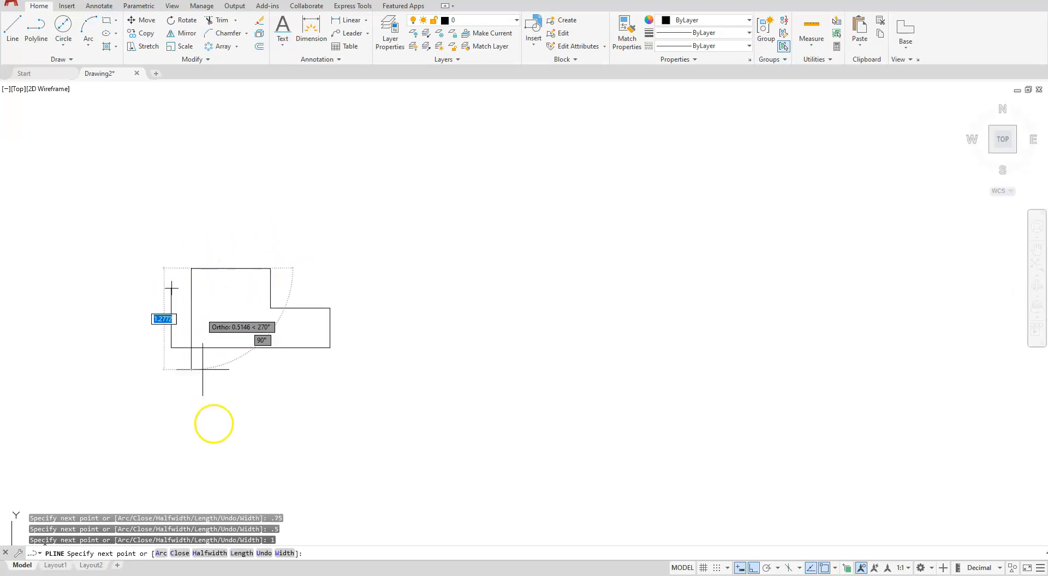
pyautogui.click(161, 556)
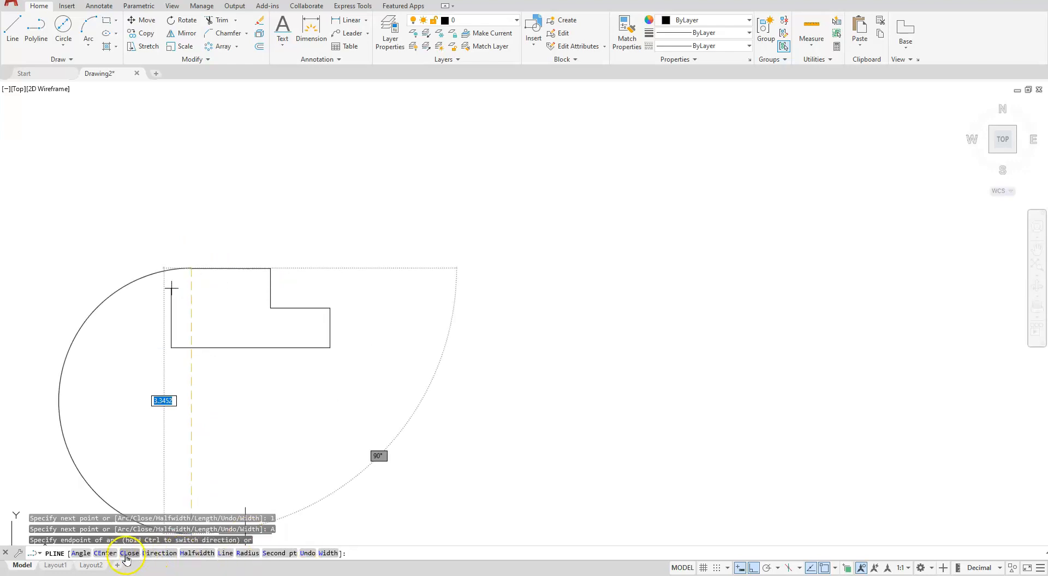
pyautogui.click(130, 554)
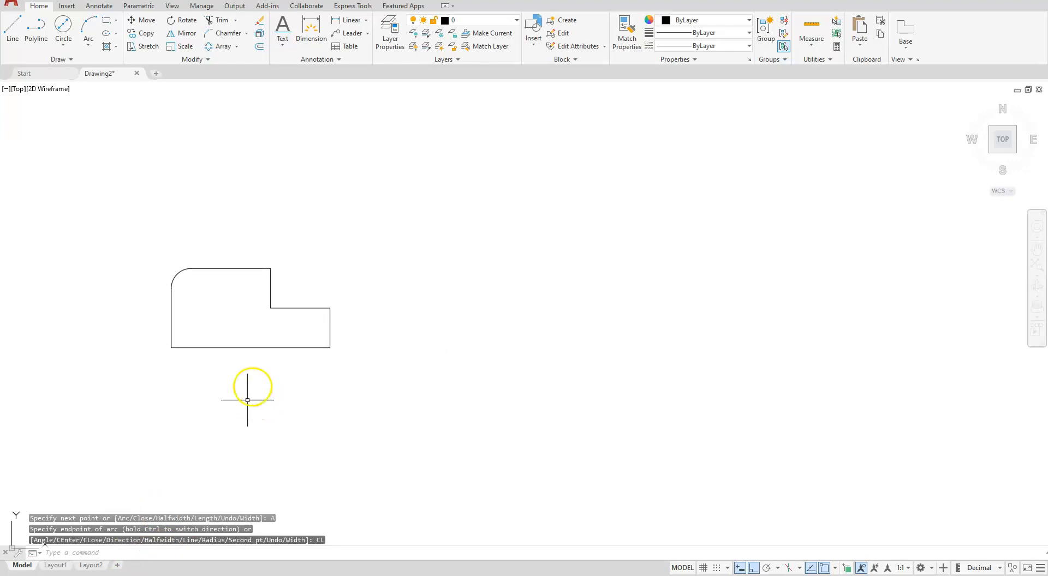
# Draw a circle of diameter 0.375 with its center offset @.5,.5 from the profile's lower-left corner
pyautogui.moveTo(282, 283); pyautogui.dragTo(491, 342, button='middle')
pyautogui.scroll(4, 491, 363)
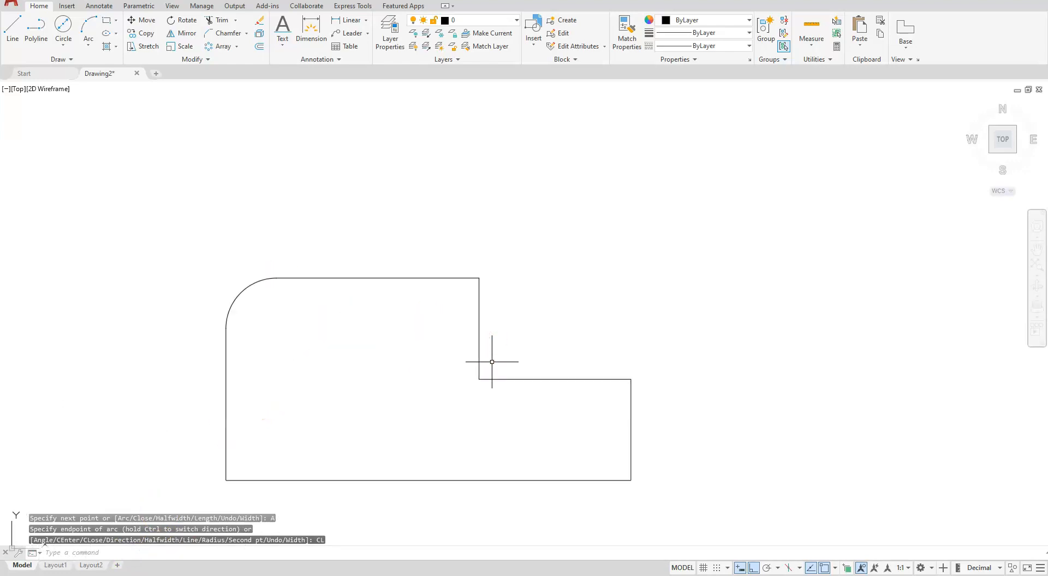
pyautogui.moveTo(495, 389); pyautogui.dragTo(498, 335, button='middle')
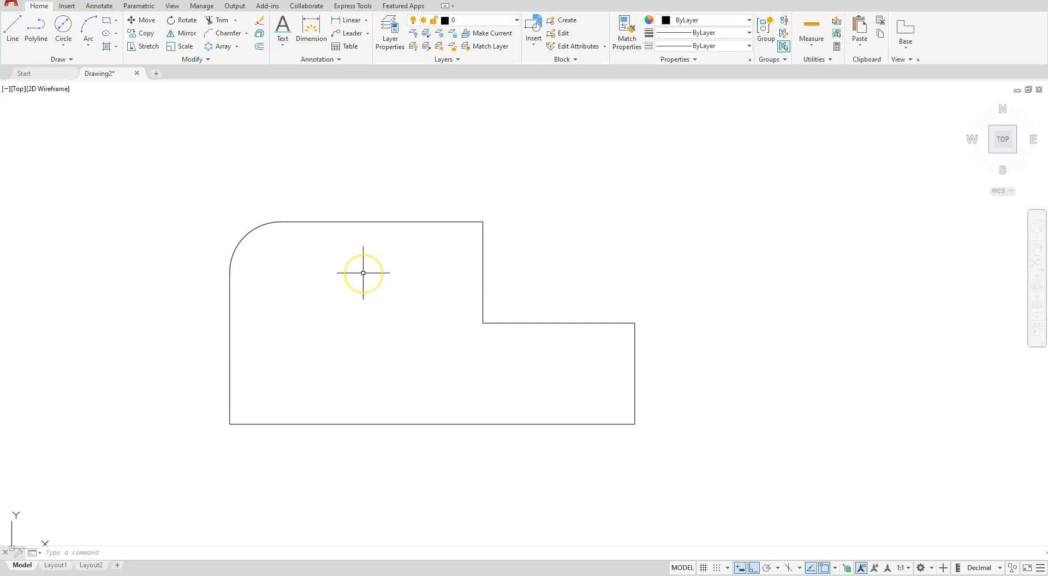
pyautogui.click(68, 48)
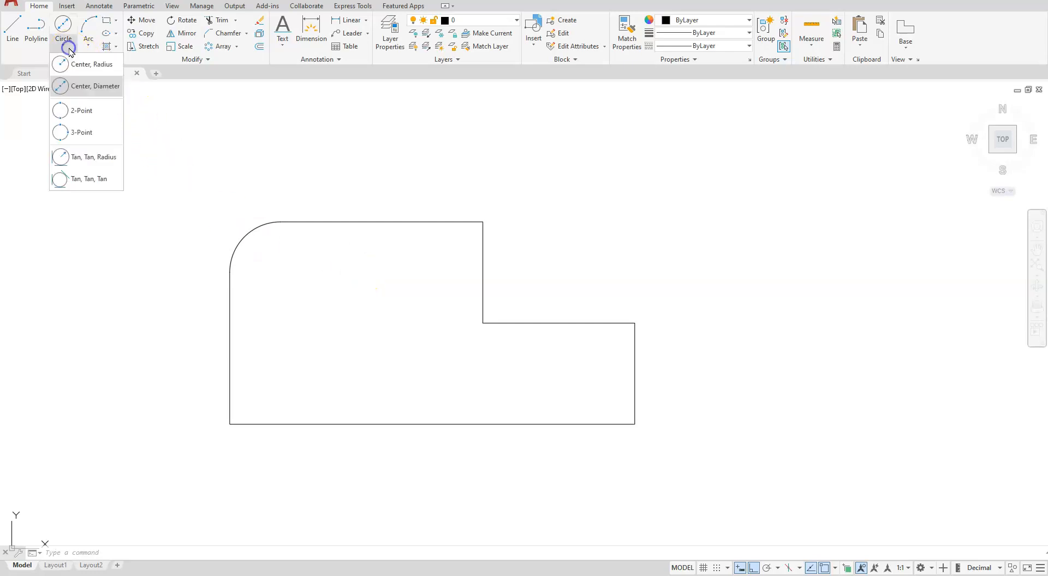
pyautogui.click(87, 93)
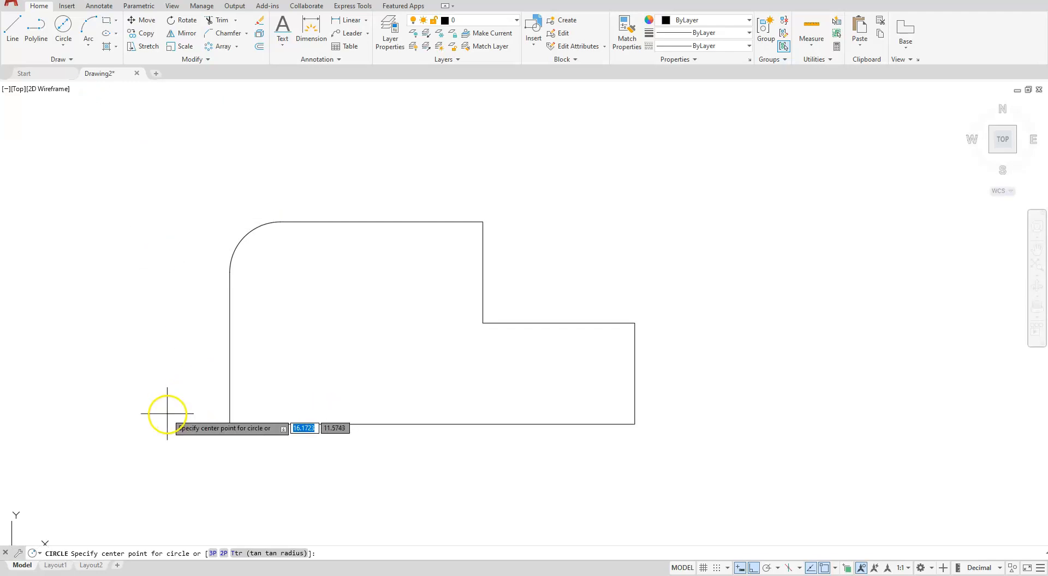
pyautogui.keyDown('shift'); pyautogui.rightClick(148, 394); pyautogui.keyUp('shift')
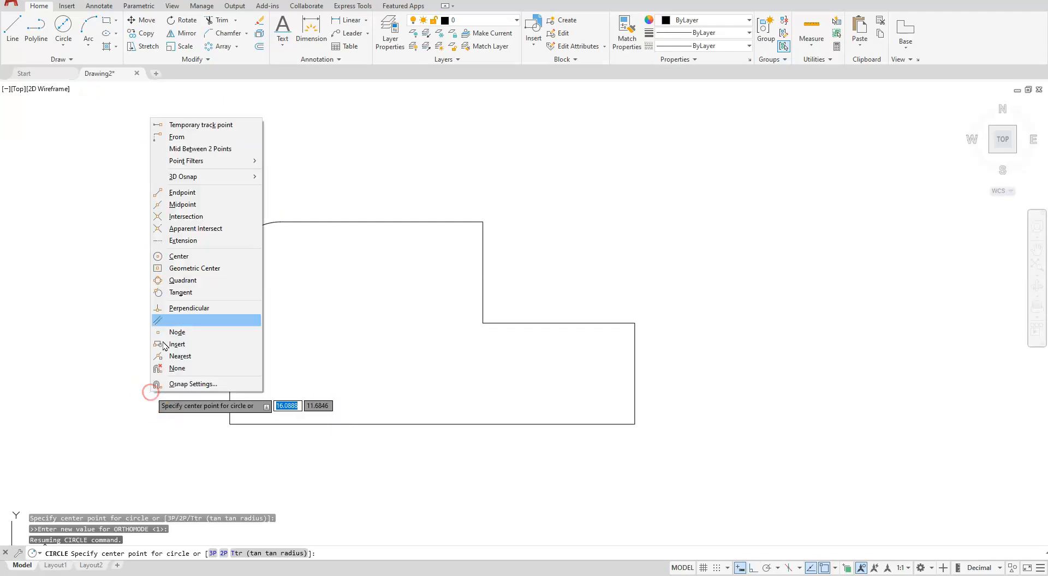
pyautogui.click(179, 137)
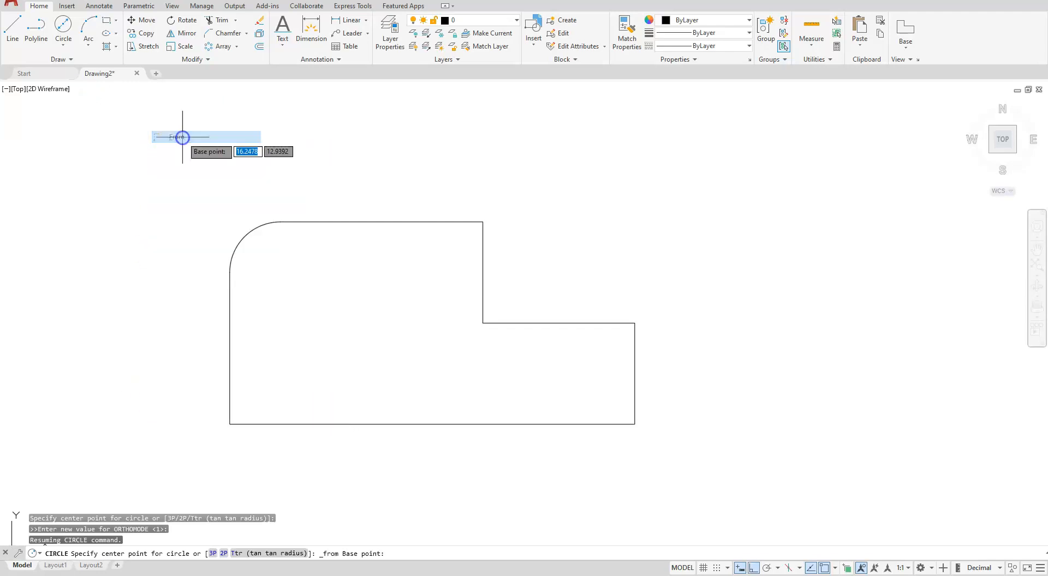
pyautogui.click(230, 423)
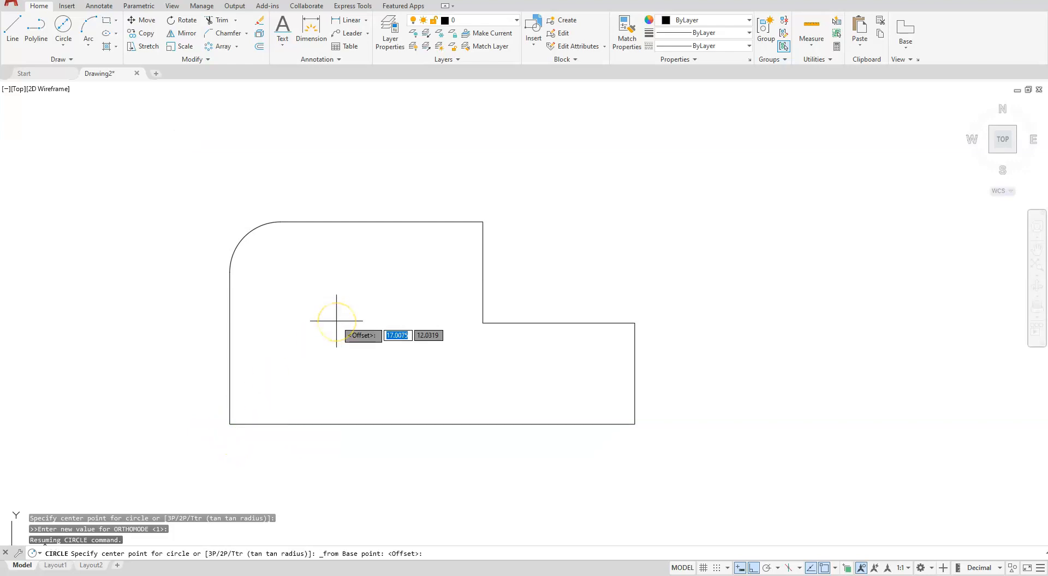
pyautogui.write('@.5')
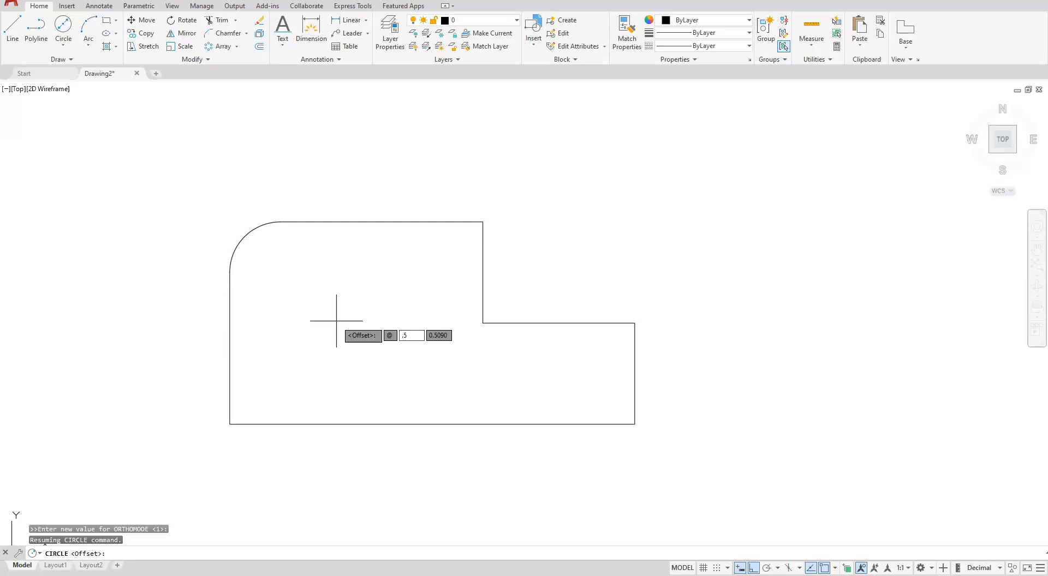
pyautogui.write(',.5')
pyautogui.press('Return')
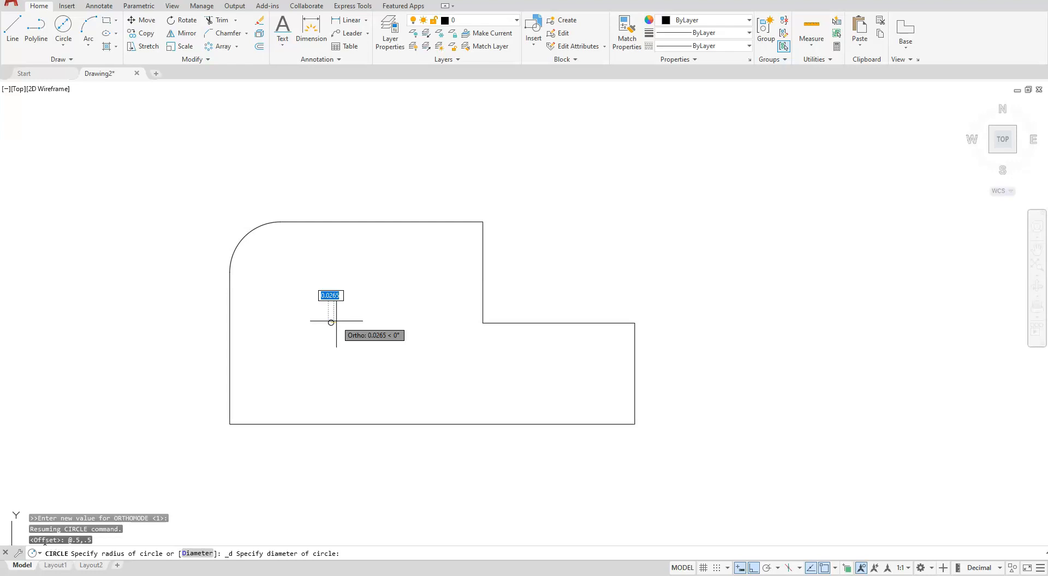
pyautogui.write('.375')
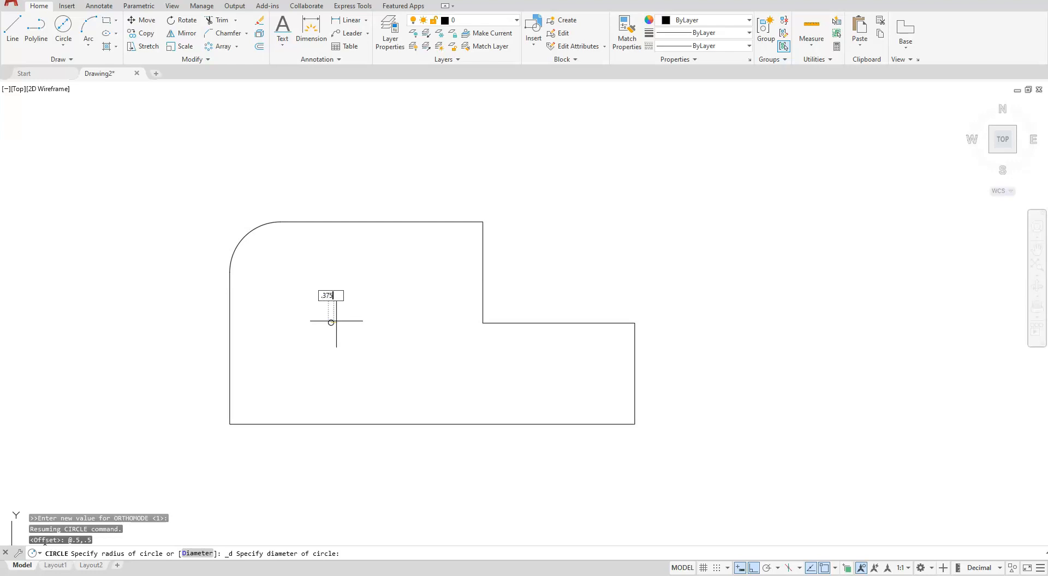
pyautogui.press('Return')
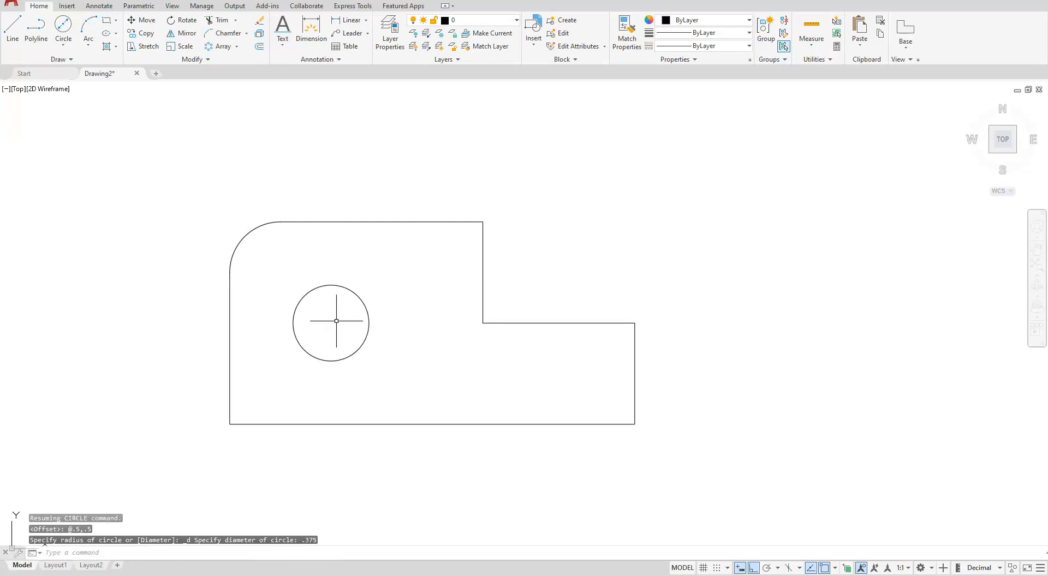
# Start a second outline with lines to the right of the profile, going 1.75 right and 1.5 up
pyautogui.scroll(-4, 355, 328)
pyautogui.moveTo(690, 410); pyautogui.dragTo(580, 319, button='middle')
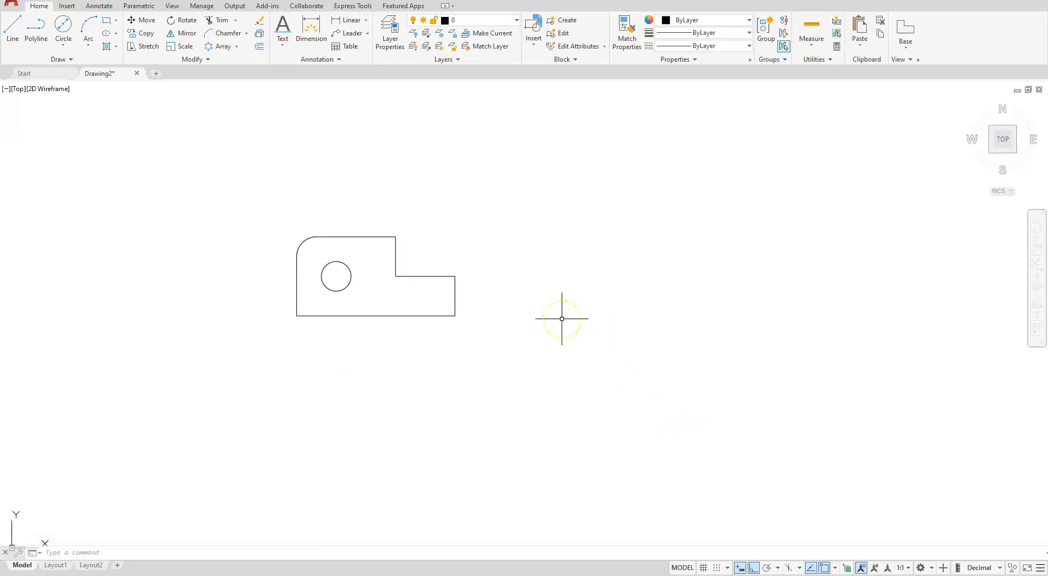
pyautogui.moveTo(701, 339); pyautogui.dragTo(686, 384, button='middle')
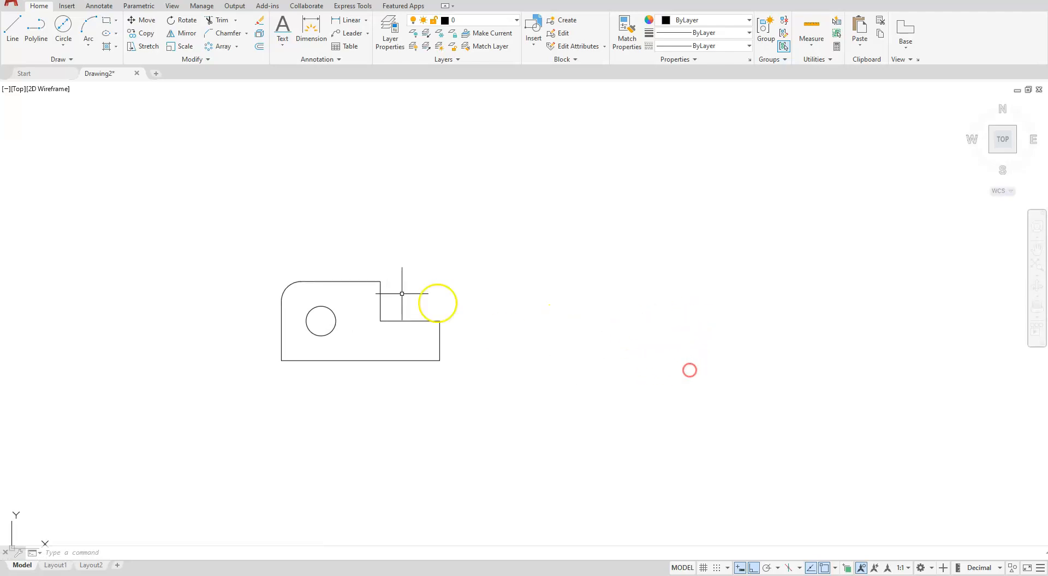
pyautogui.click(12, 33)
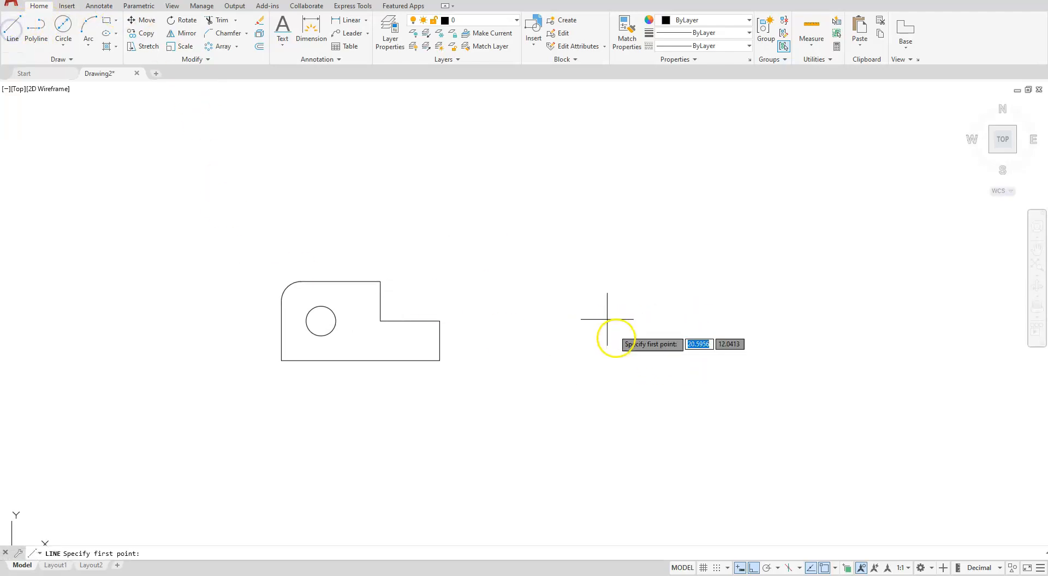
pyautogui.click(602, 377)
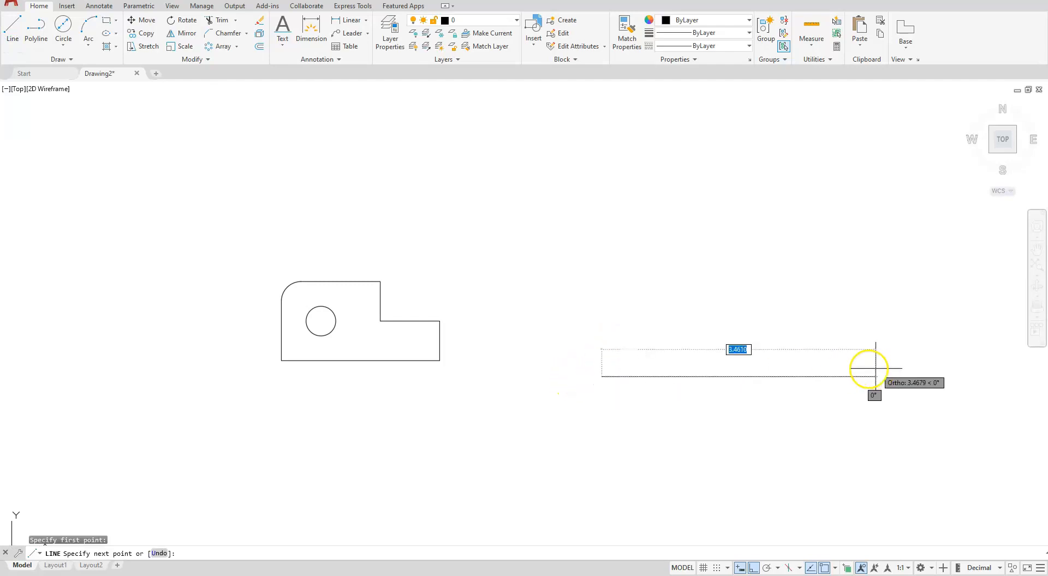
pyautogui.write('1')
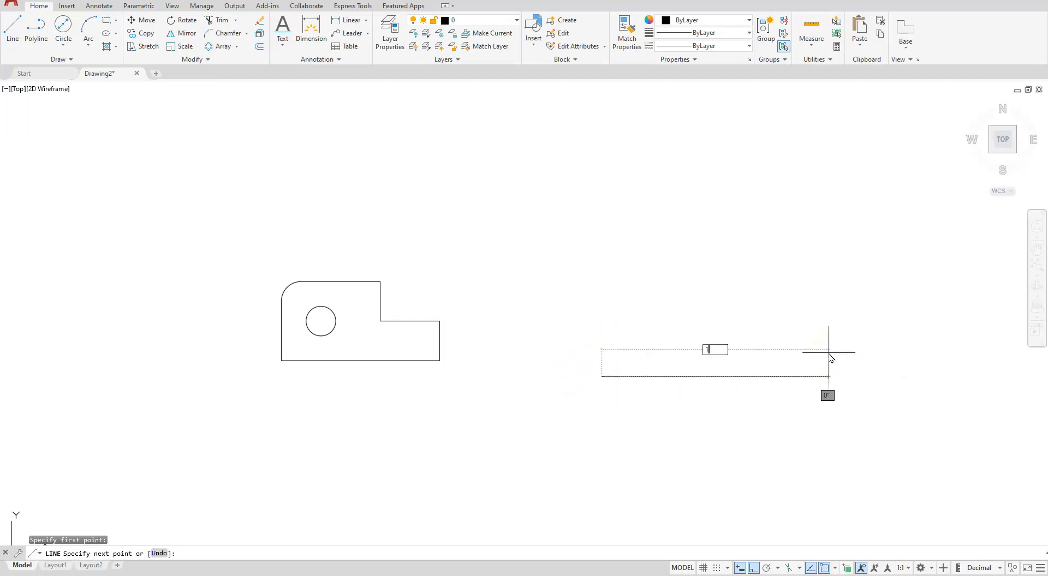
pyautogui.write('.75')
pyautogui.press('Return')
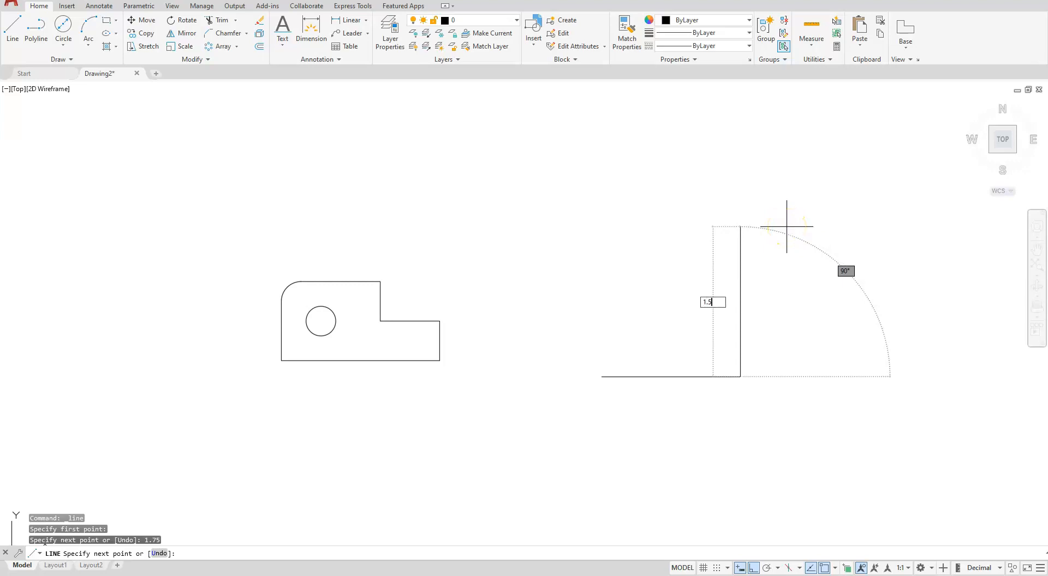
pyautogui.press('Return')
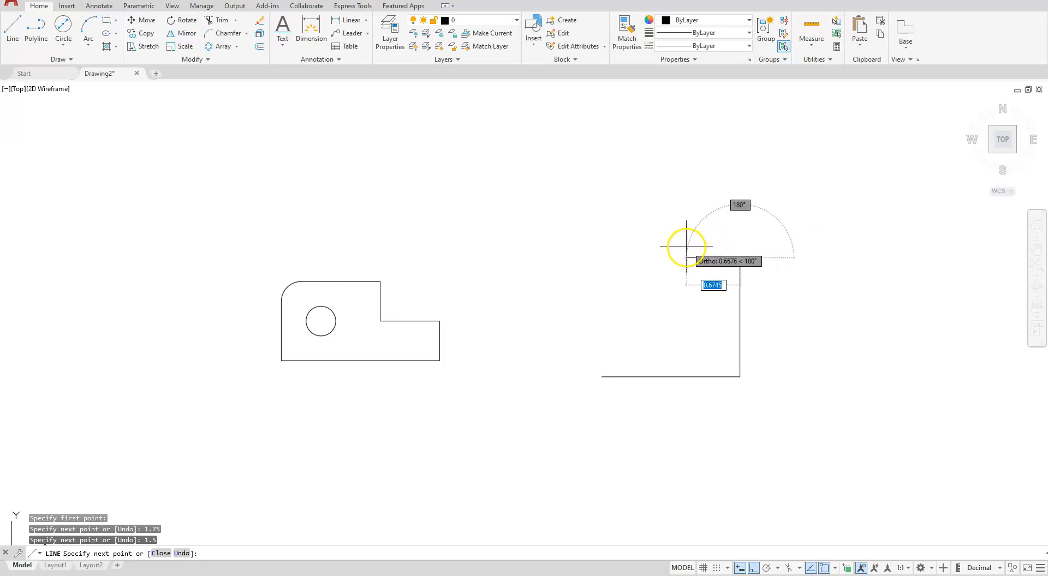
# Continue the second outline 0.5 left and 0.5 up, and add a leftward line ending directly above its start point
pyautogui.write('.')
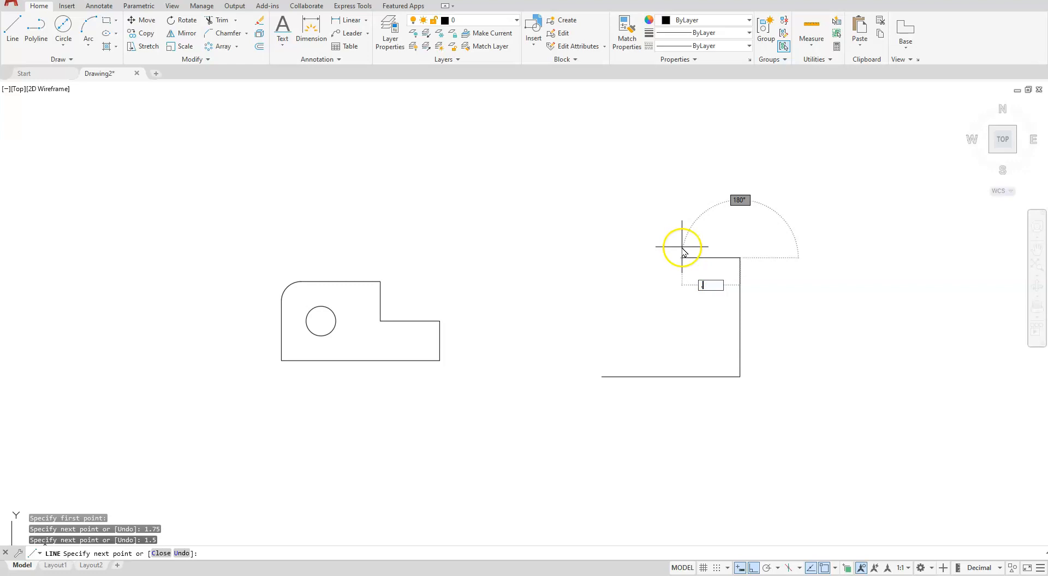
pyautogui.write('5')
pyautogui.press('Return')
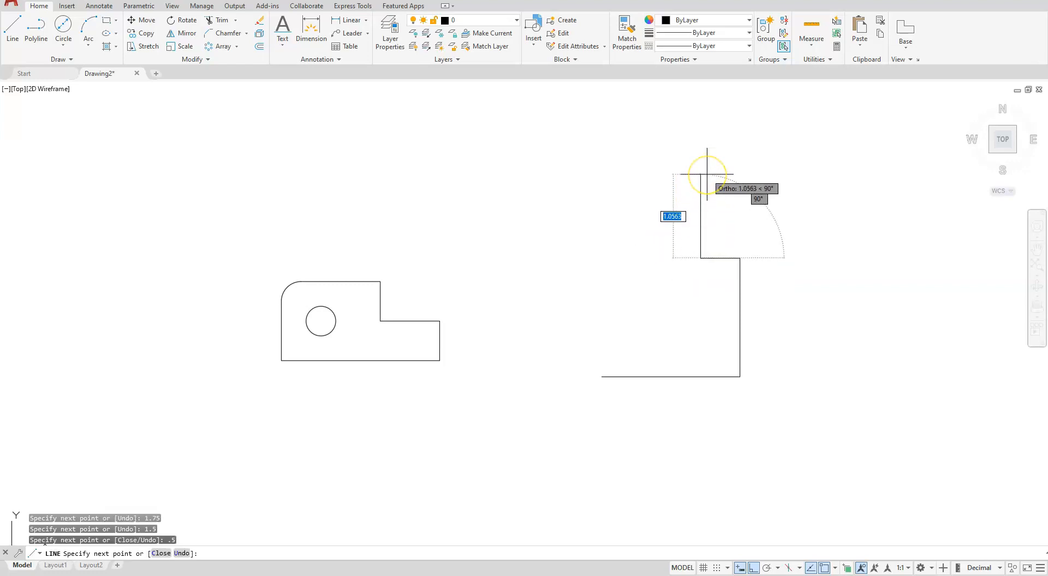
pyautogui.write('.')
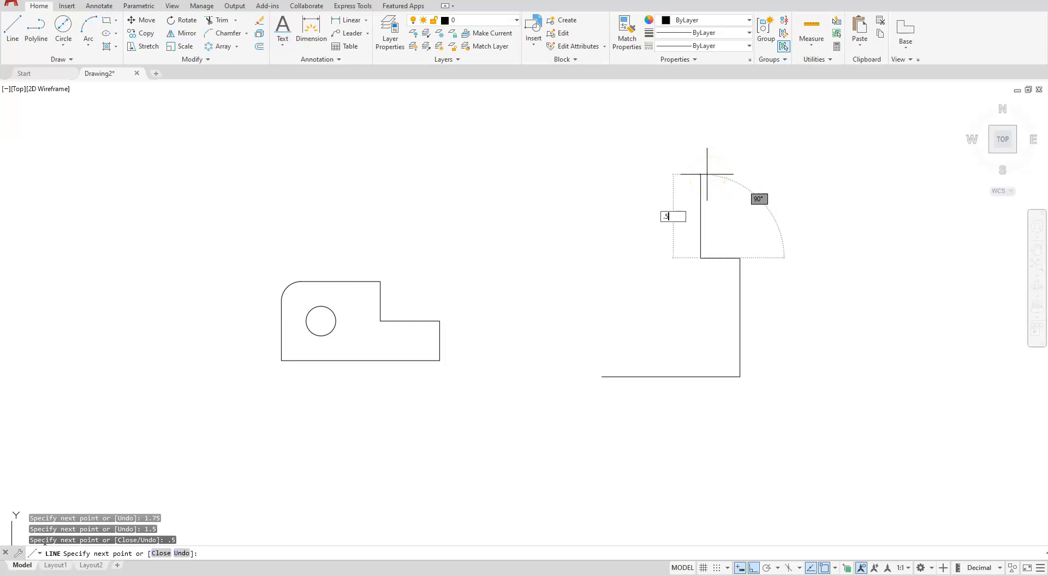
pyautogui.write('5')
pyautogui.press('Return')
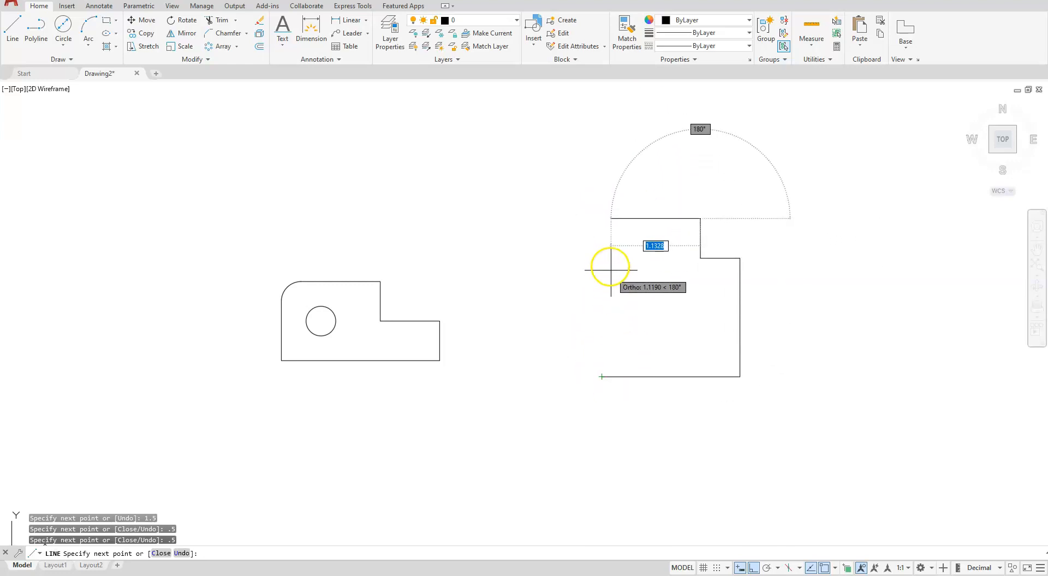
pyautogui.click(602, 238)
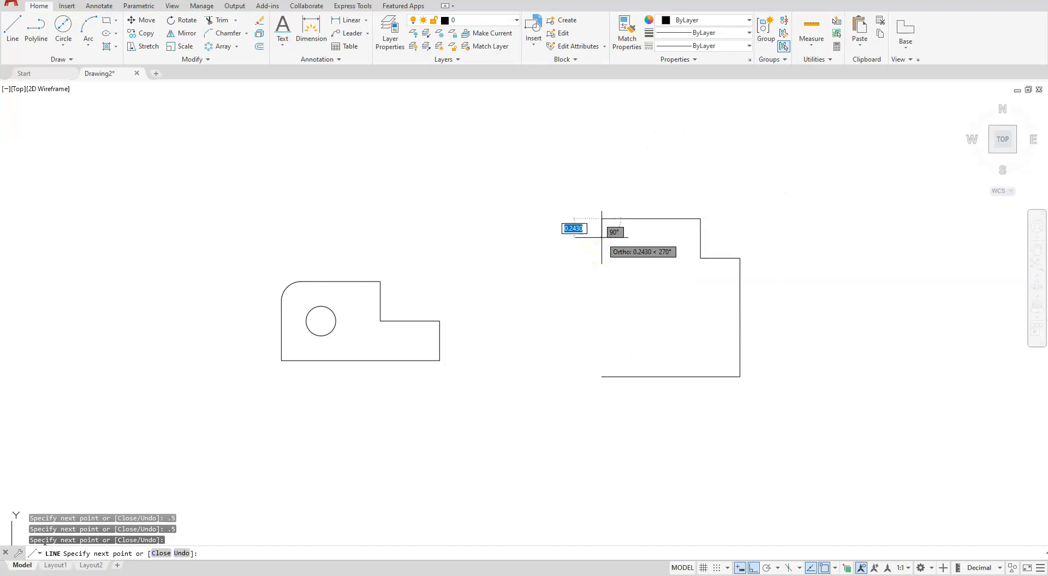
# Close the second outline back to its start point and chamfer its lower-right corner with both distances at 0.5
pyautogui.write('c')
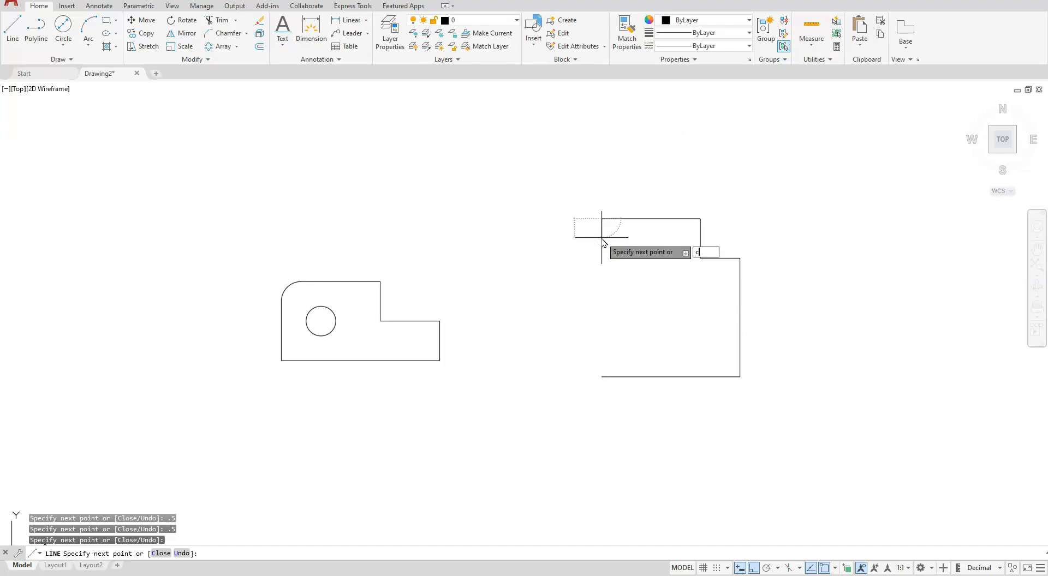
pyautogui.press('Return')
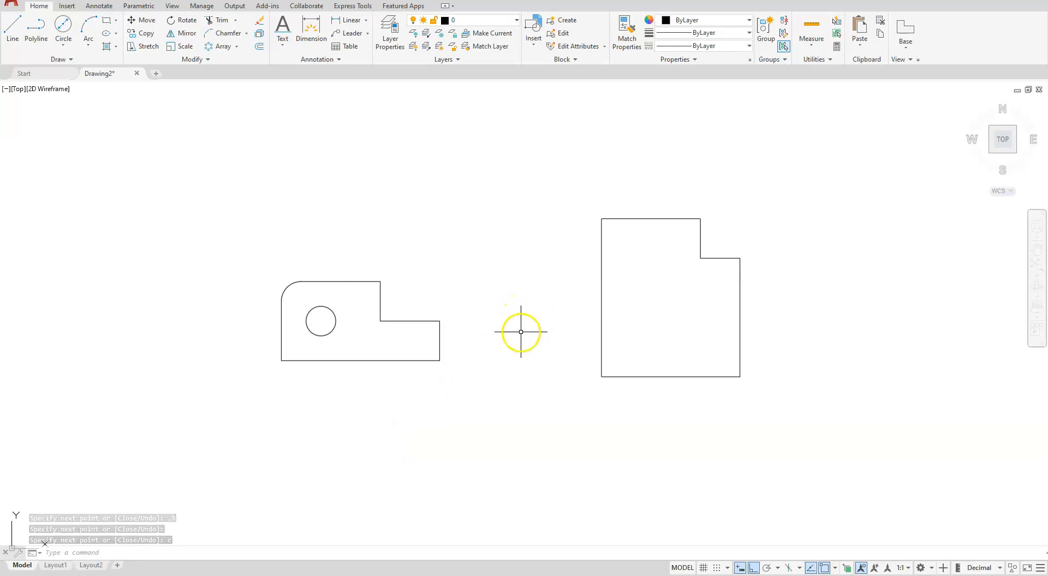
pyautogui.click(223, 34)
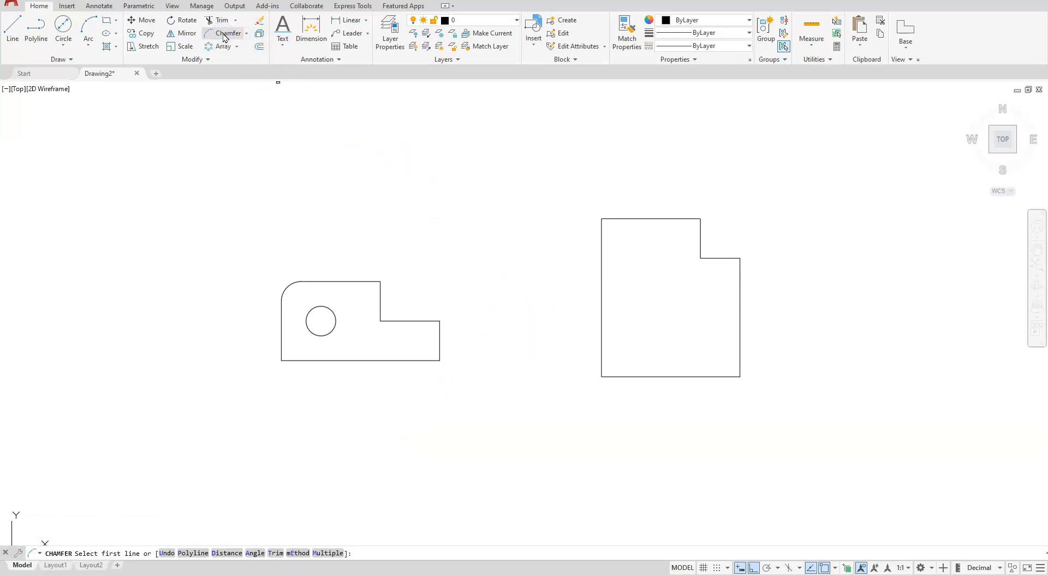
pyautogui.click(223, 553)
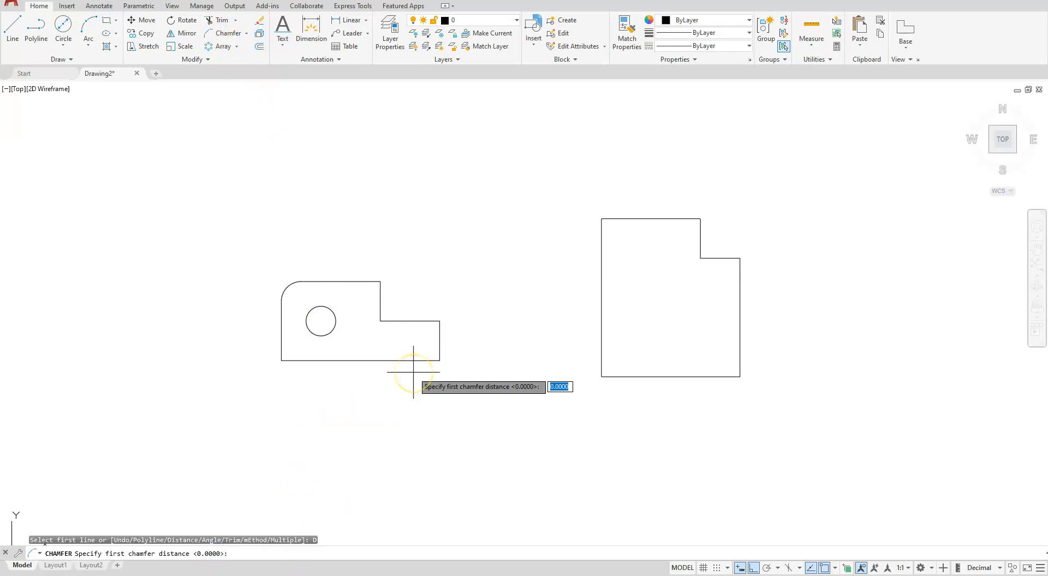
pyautogui.press('Return')
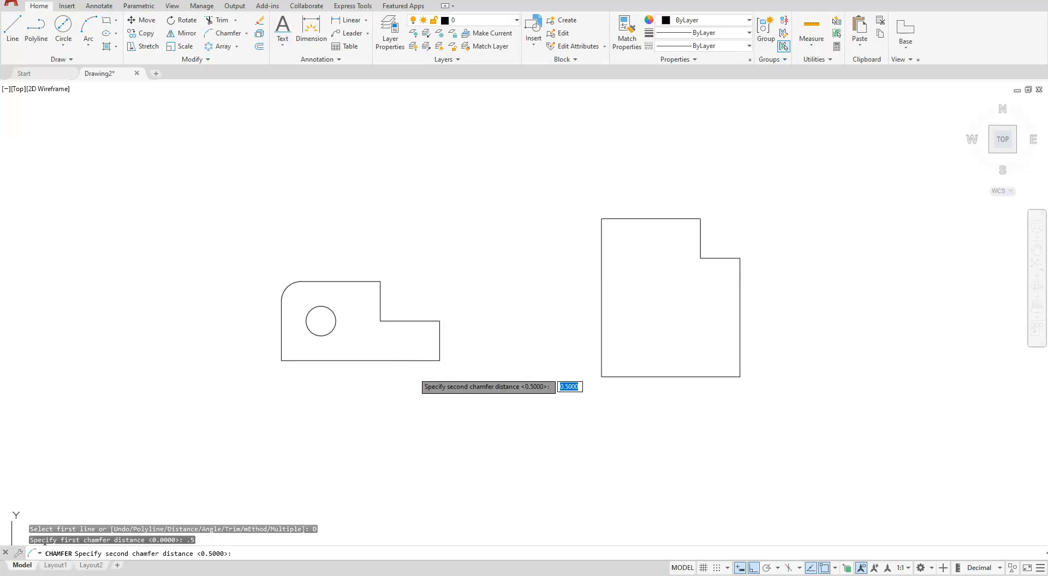
pyautogui.press('Return')
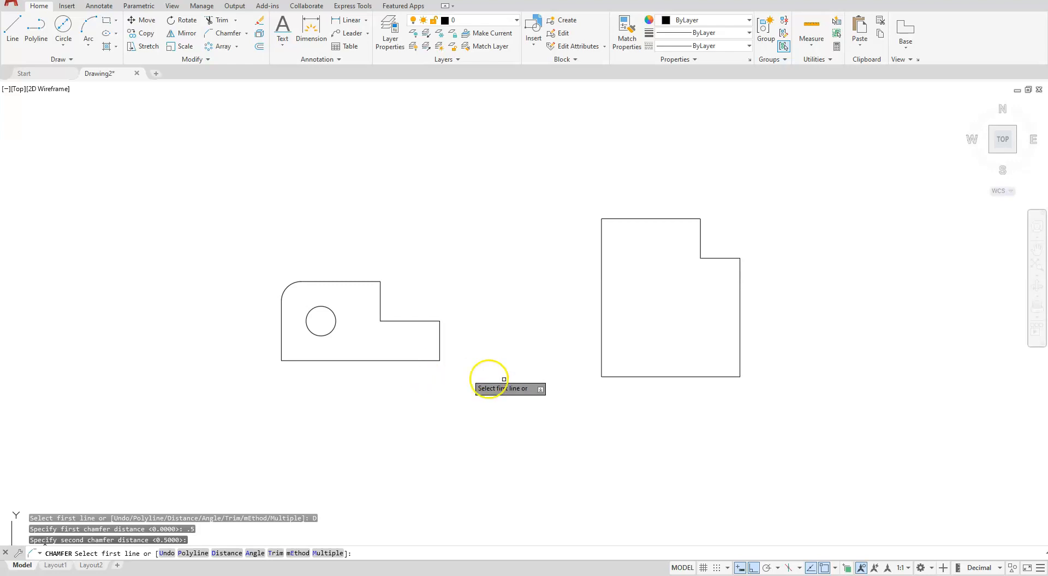
pyautogui.click(685, 376)
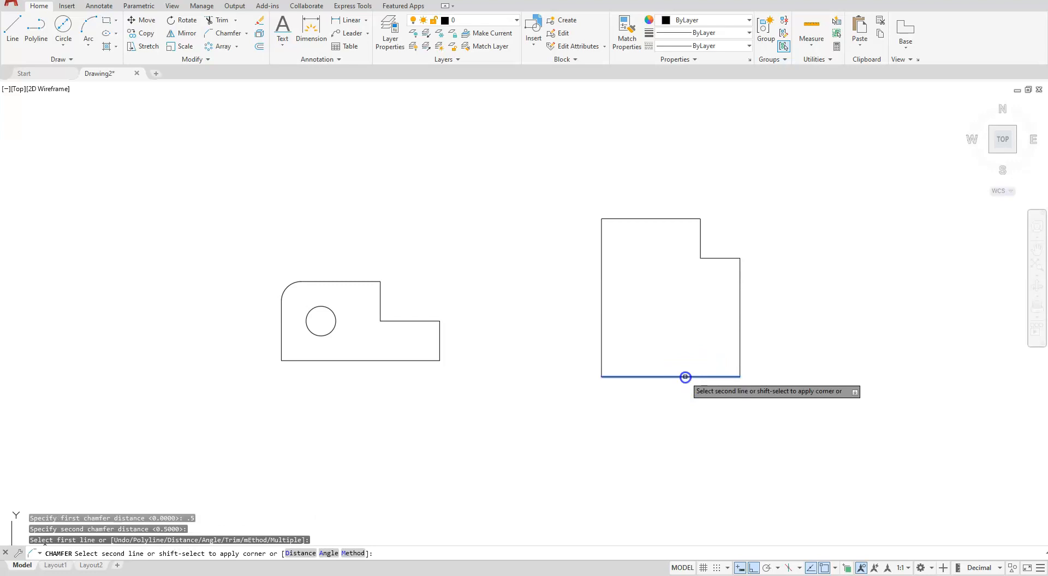
pyautogui.click(739, 340)
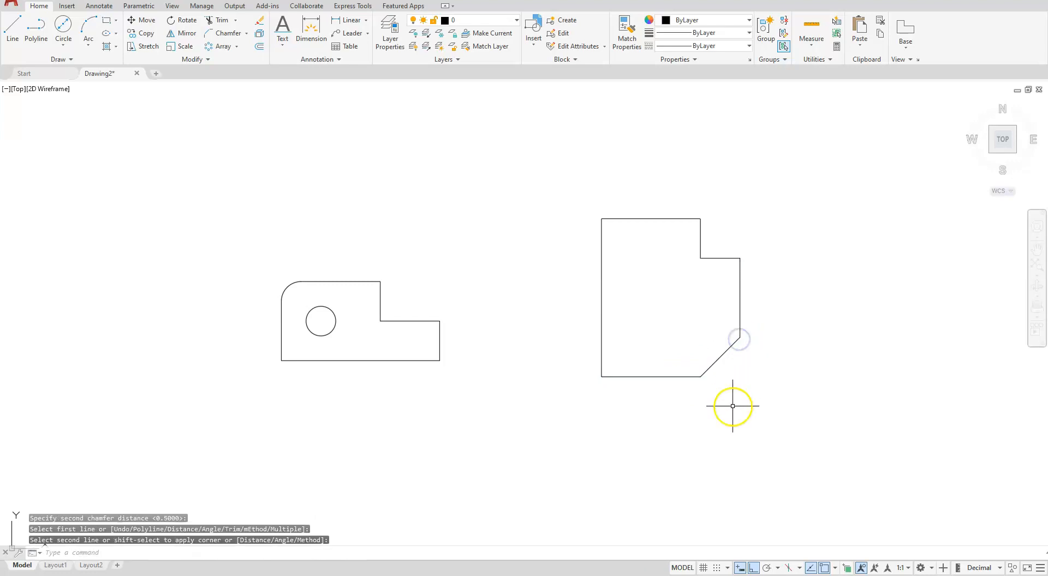
# Chamfer the second outline's inner step corner and upper-left corner in one Multiple run with both distances at .25
pyautogui.click(227, 34)
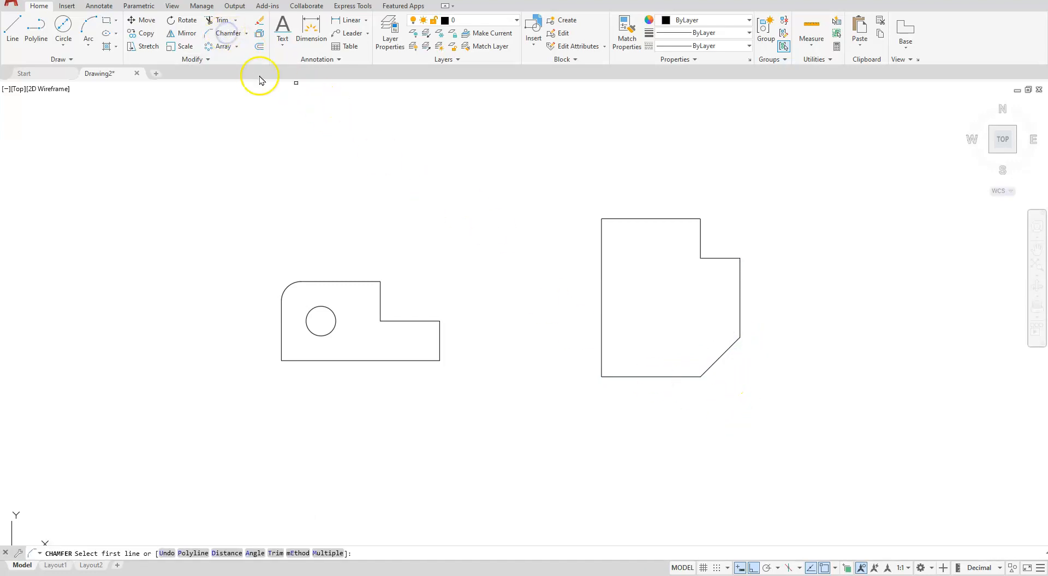
pyautogui.click(227, 554)
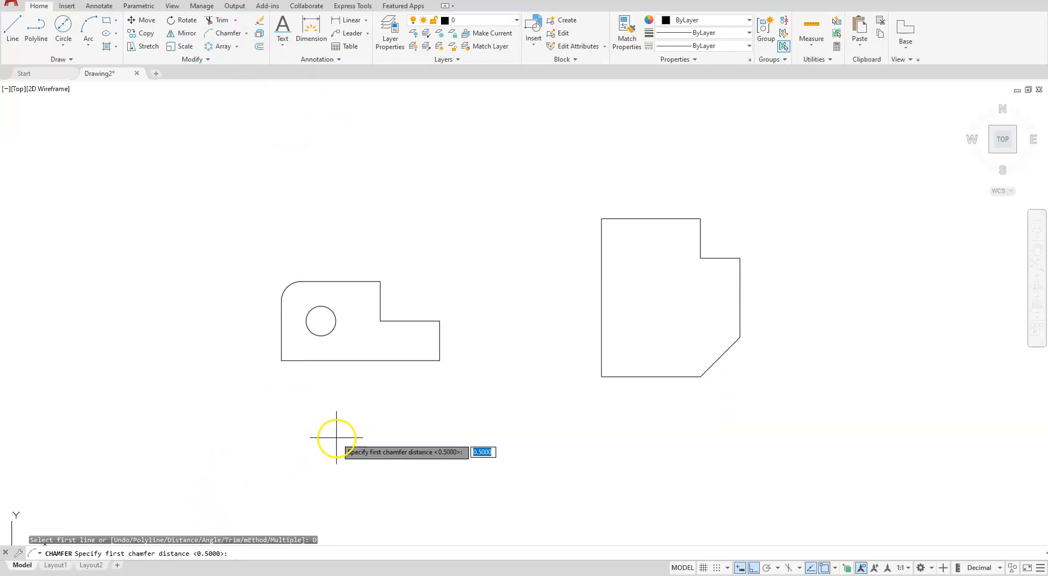
pyautogui.press('Return')
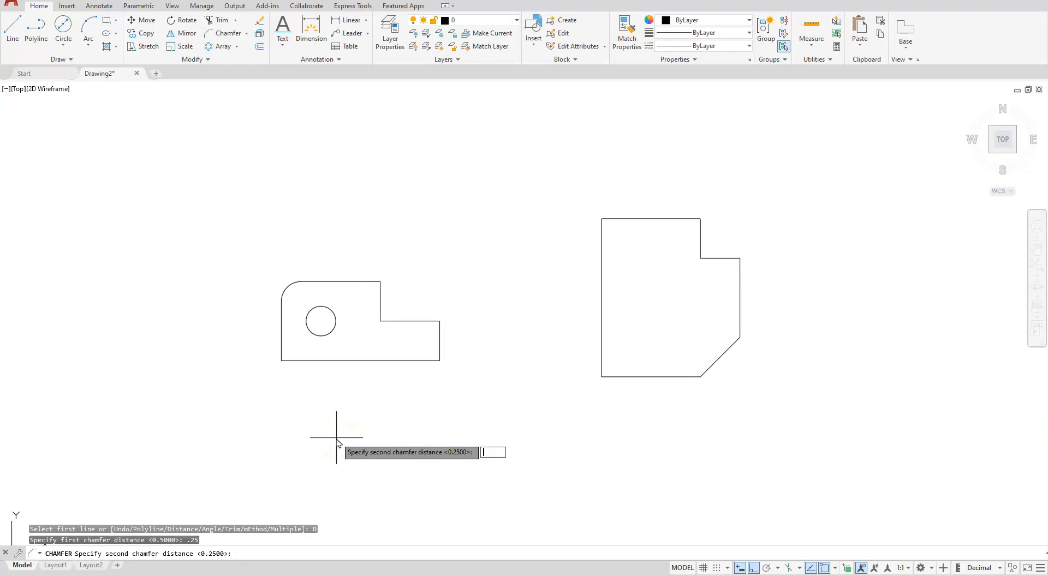
pyautogui.write('.25')
pyautogui.press('Return')
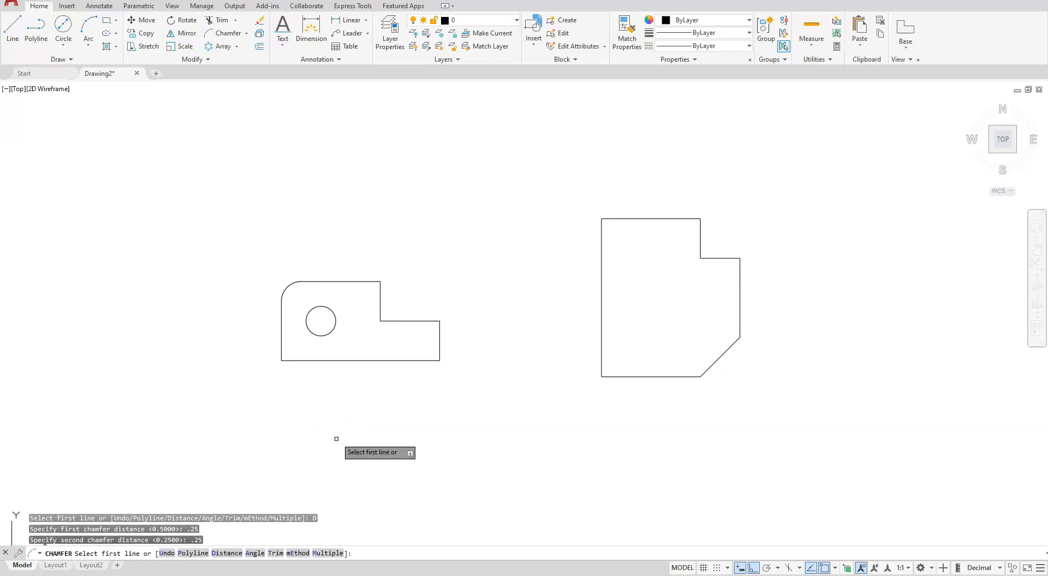
pyautogui.click(328, 554)
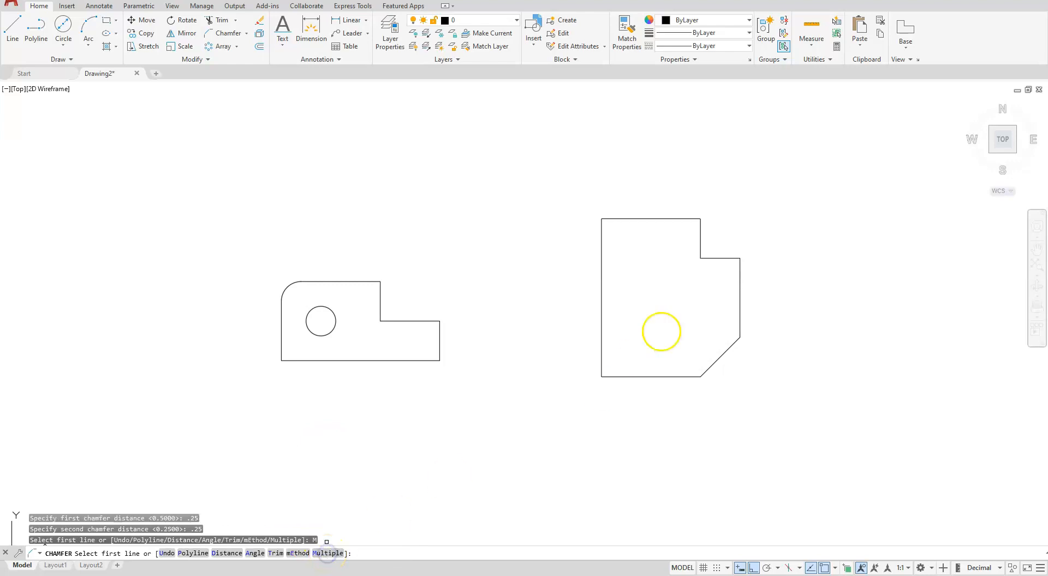
pyautogui.click(716, 258)
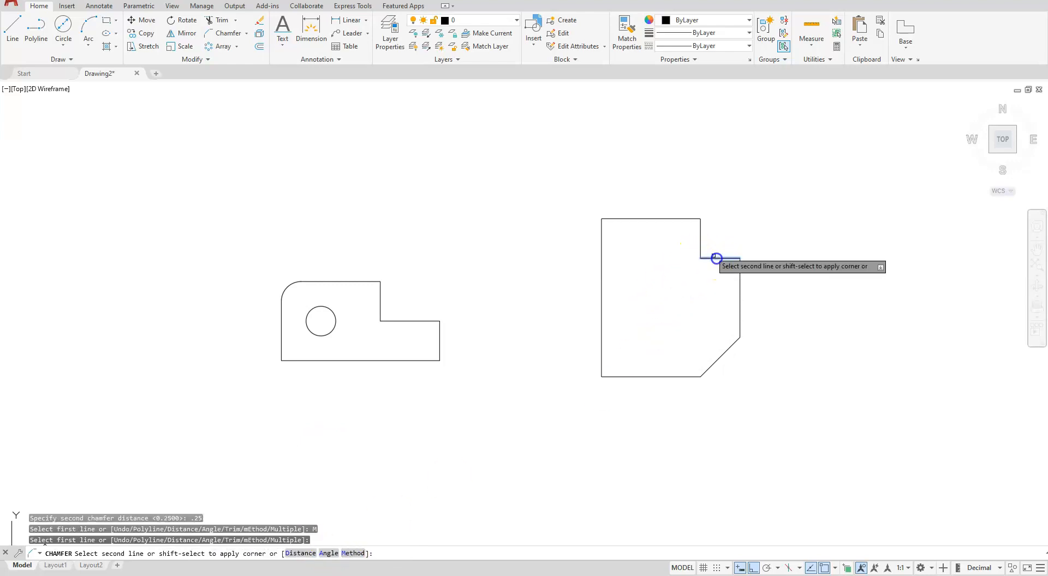
pyautogui.click(701, 235)
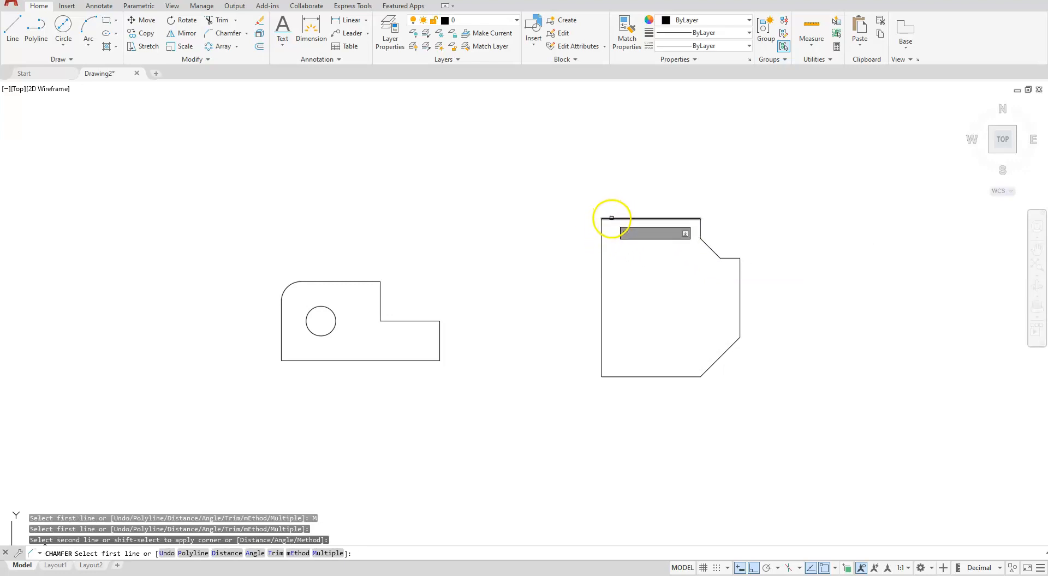
pyautogui.click(611, 219)
pyautogui.click(602, 242)
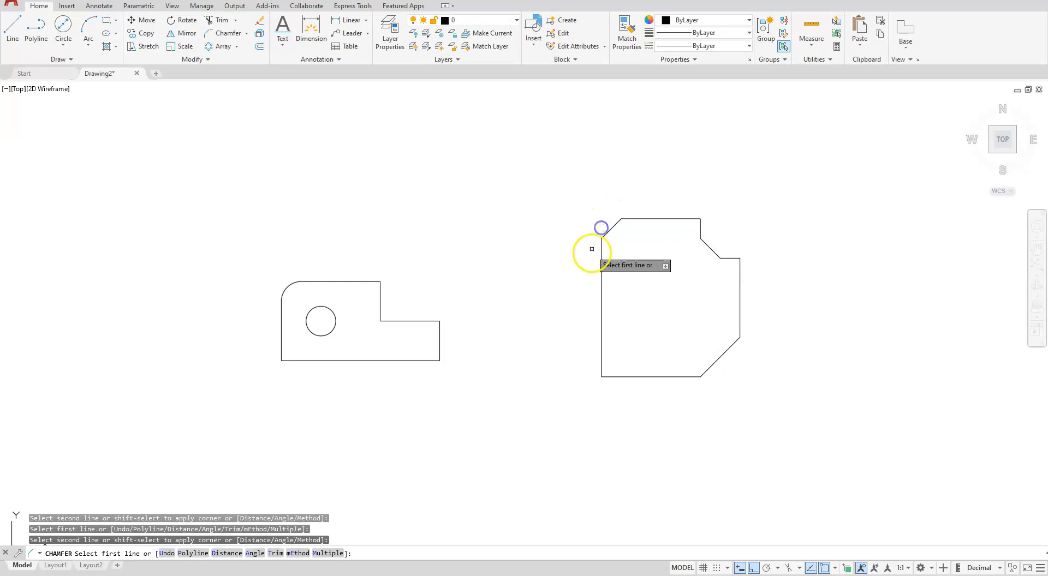
pyautogui.scroll(4, 604, 304)
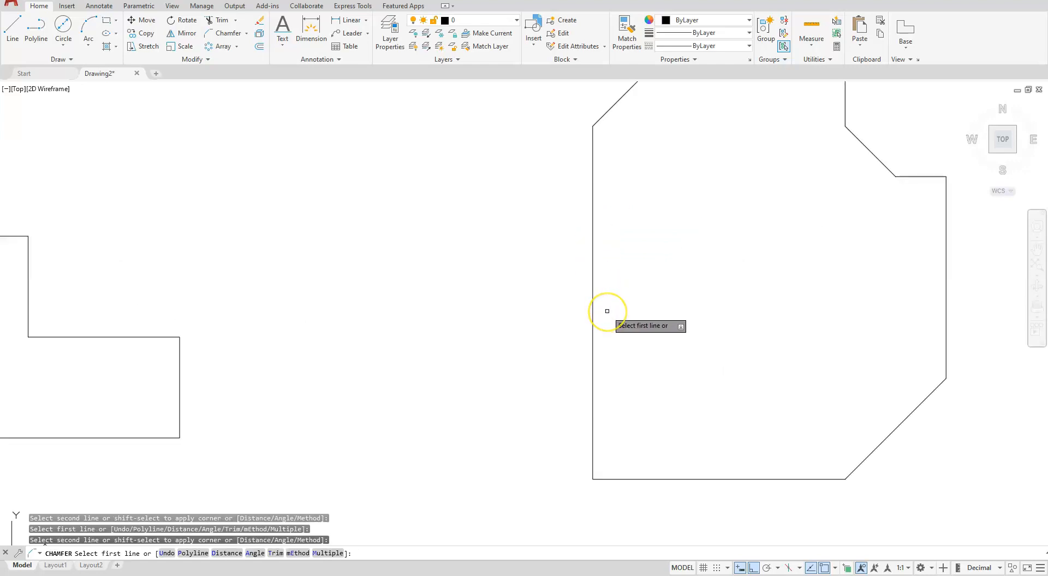
pyautogui.press('Escape')
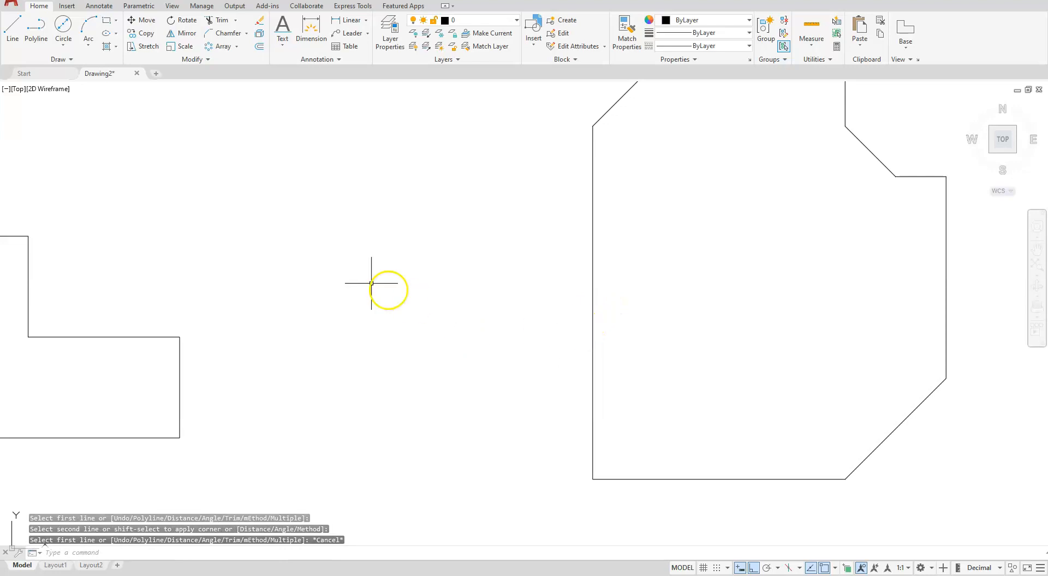
# Draw a circle of diameter .25 with its center offset @.375,.375 from the second outline's lower-left corner
pyautogui.click(62, 26)
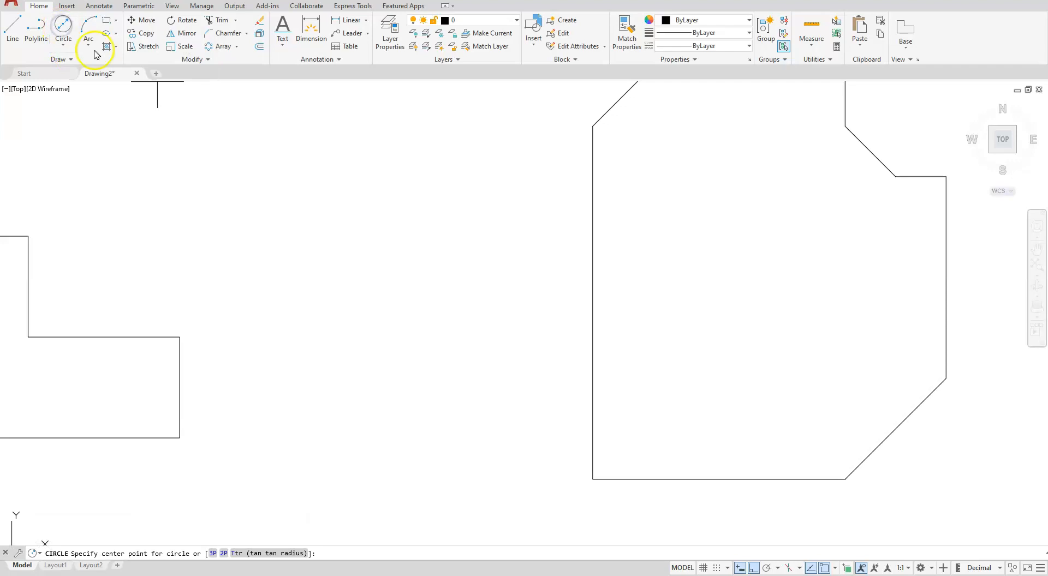
pyautogui.press('F8')
pyautogui.keyDown('shift'); pyautogui.rightClick(459, 335); pyautogui.keyUp('shift')
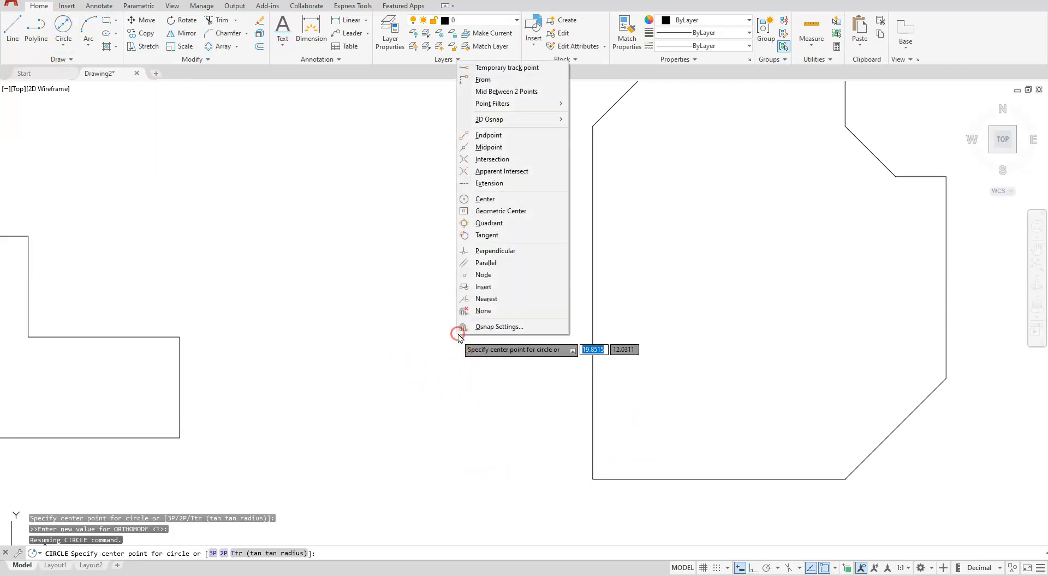
pyautogui.click(501, 85)
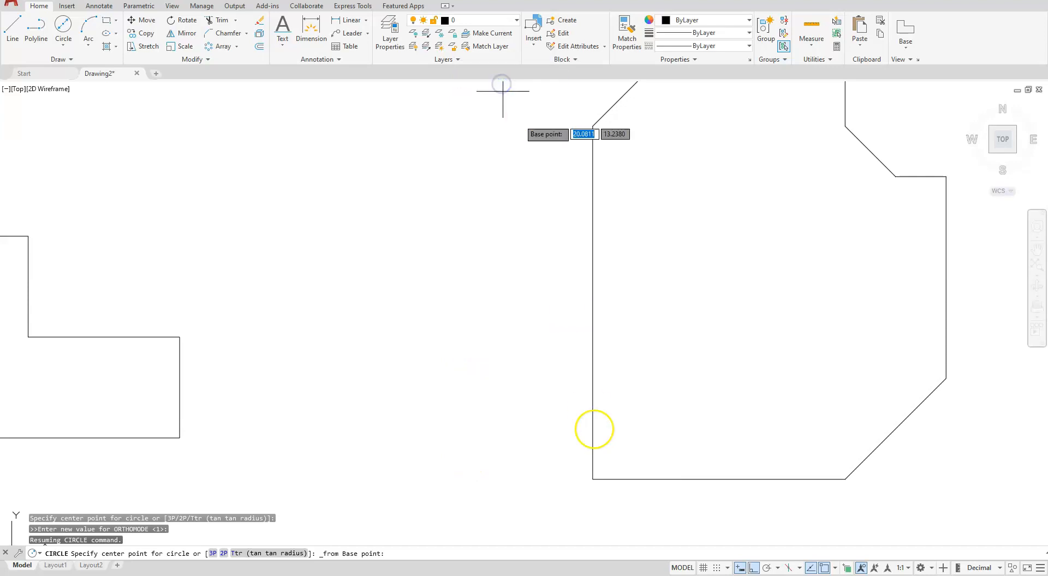
pyautogui.click(597, 480)
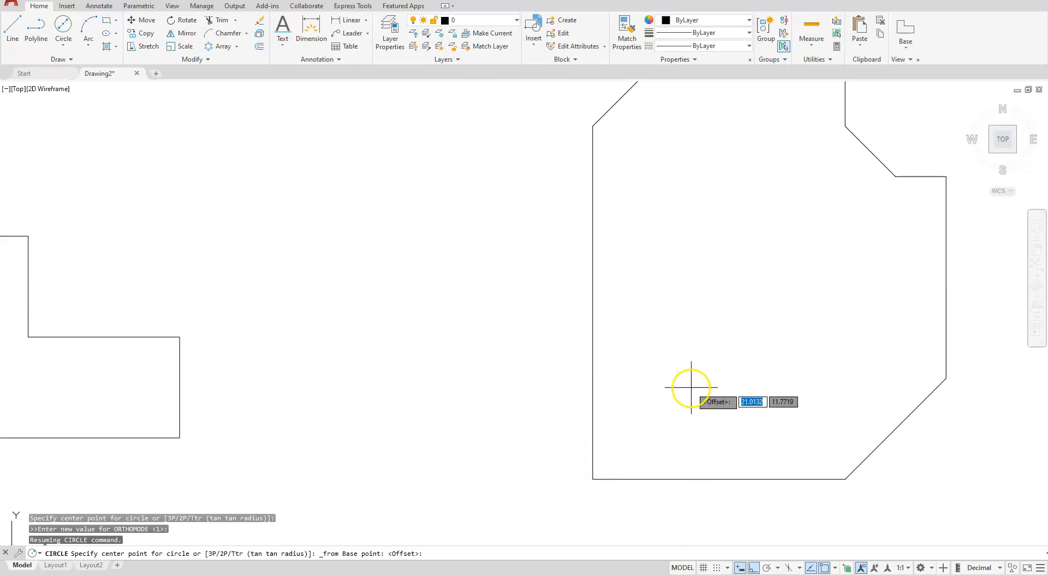
pyautogui.write('.')
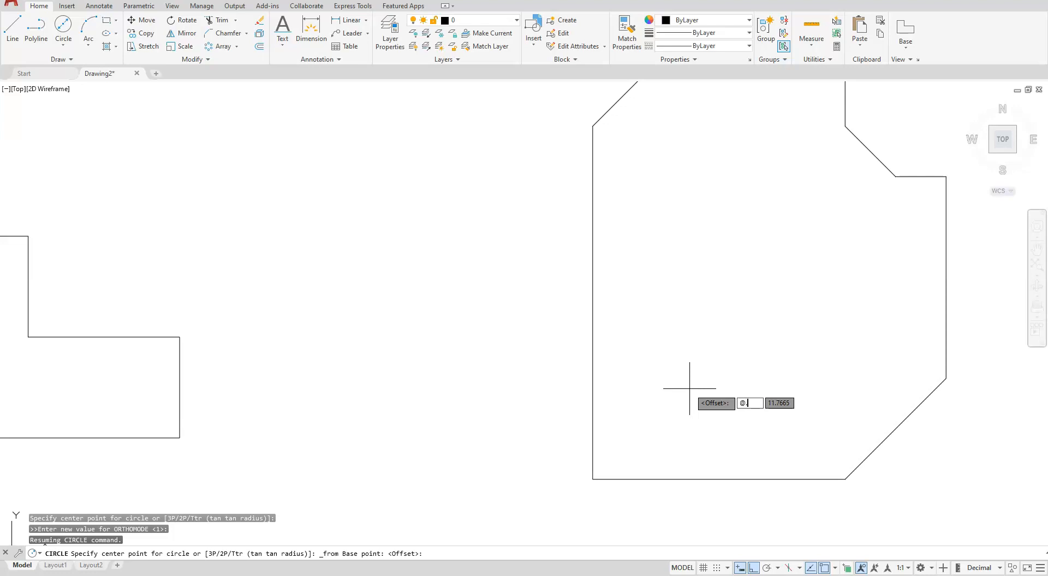
pyautogui.write(',.375')
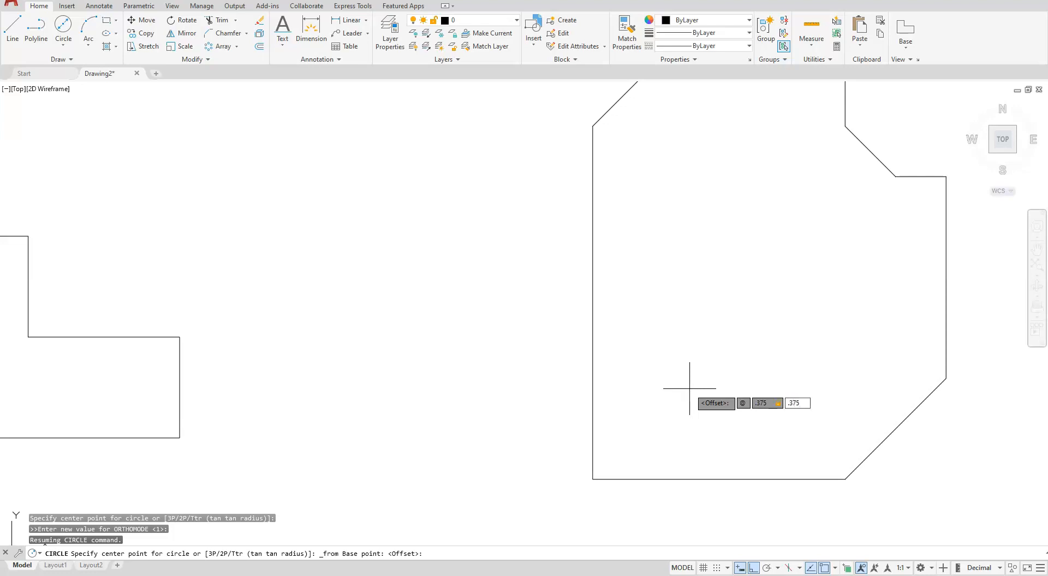
pyautogui.press('Return')
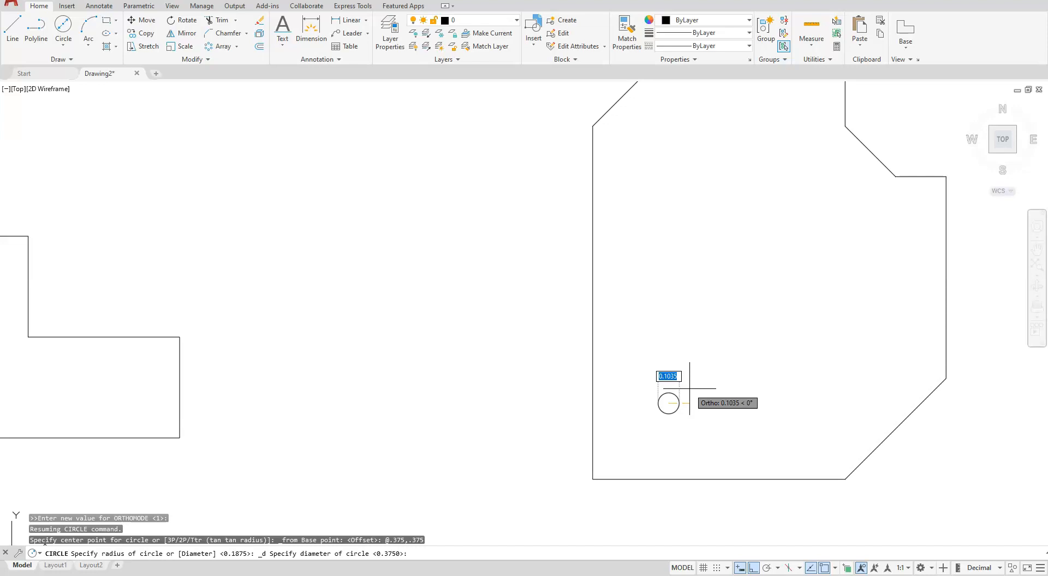
pyautogui.press('BackSpace')
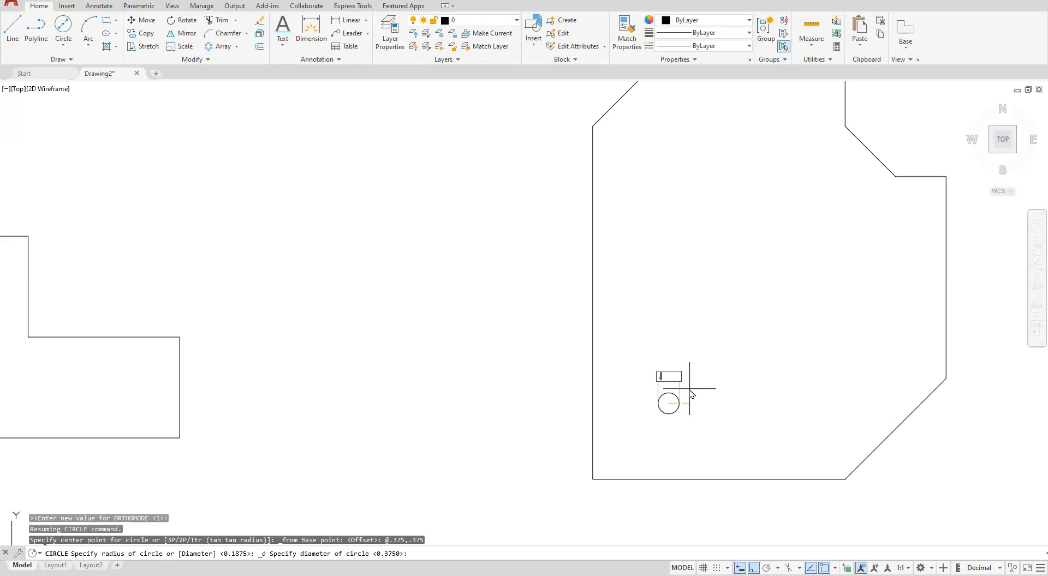
pyautogui.press('Return')
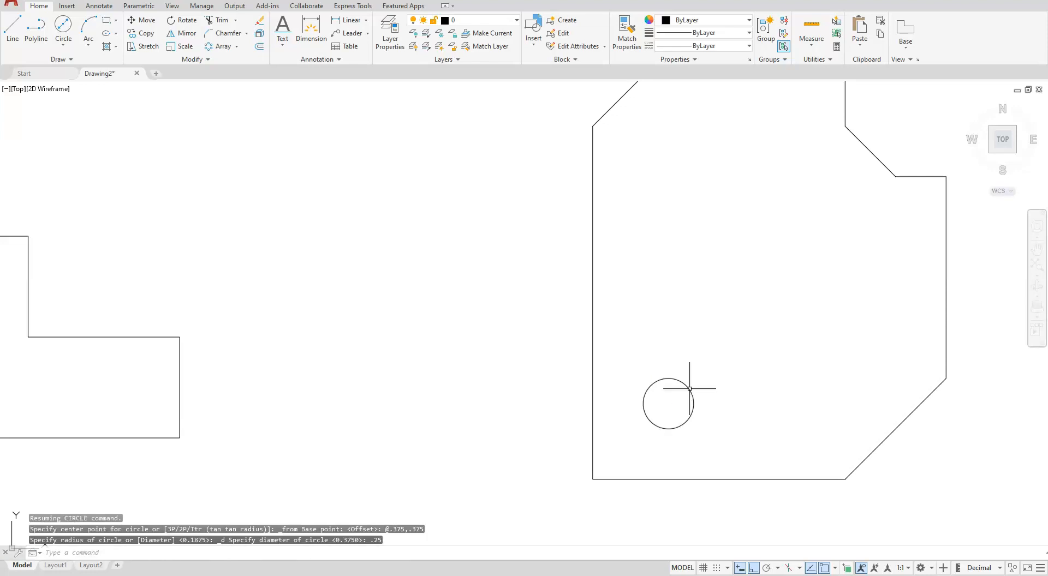
pyautogui.click(720, 443)
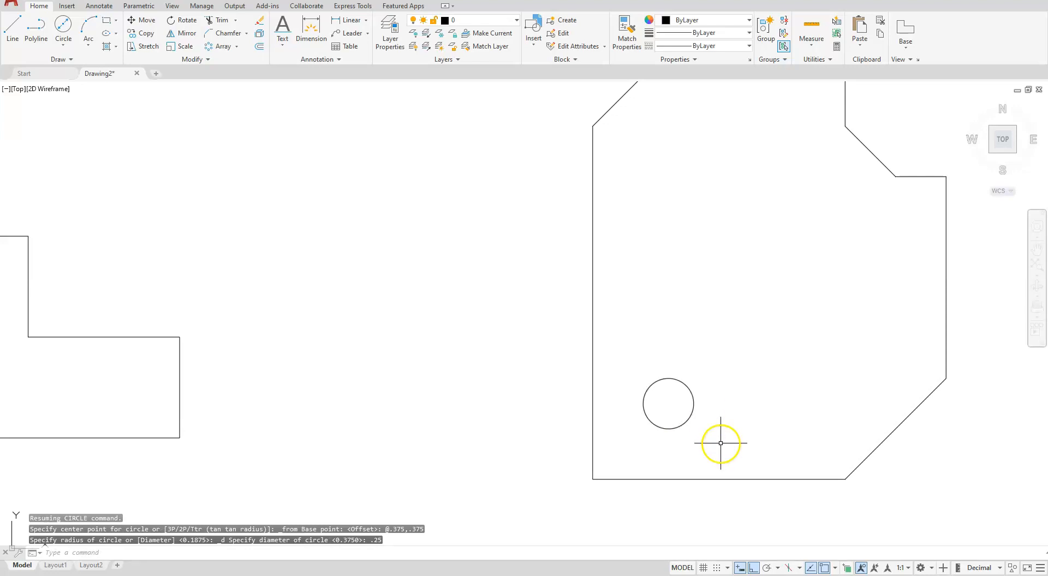
# Draw a circle of diameter .5 with its center offset @1.063,1 from the second outline's lower-left corner
pyautogui.click(64, 25)
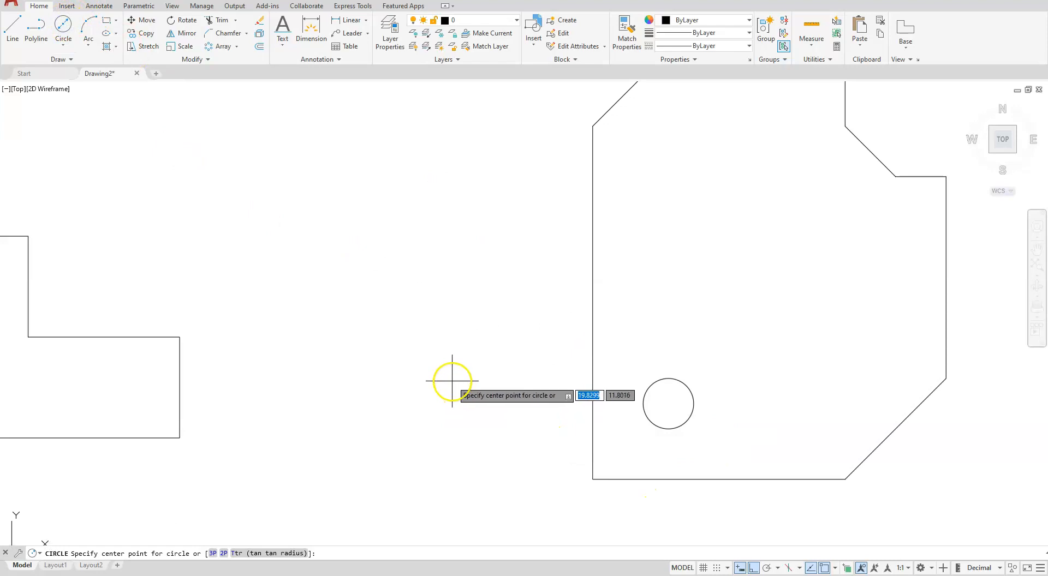
pyautogui.keyDown('shift'); pyautogui.rightClick(443, 348); pyautogui.keyUp('shift')
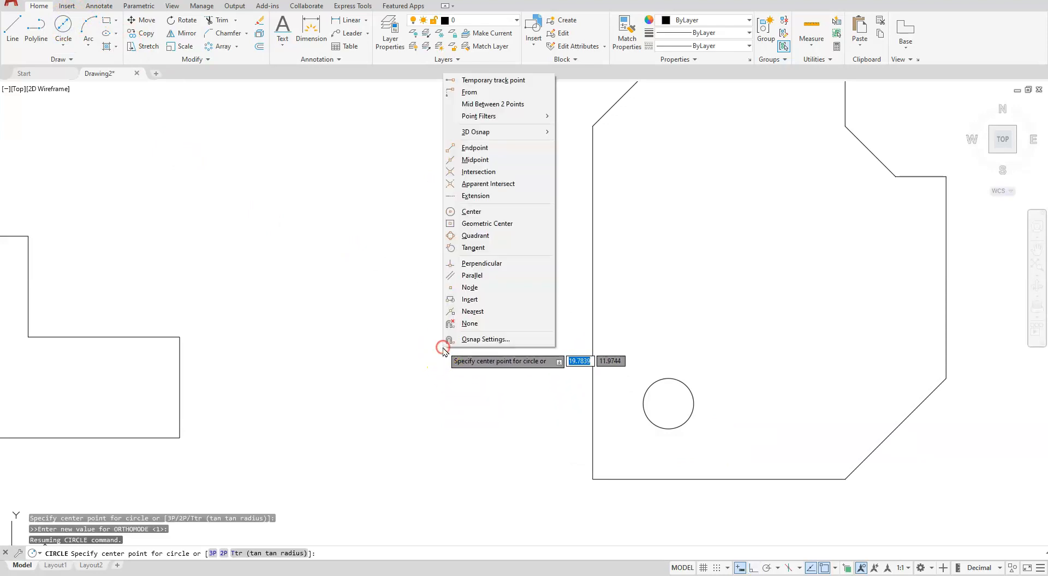
pyautogui.click(468, 92)
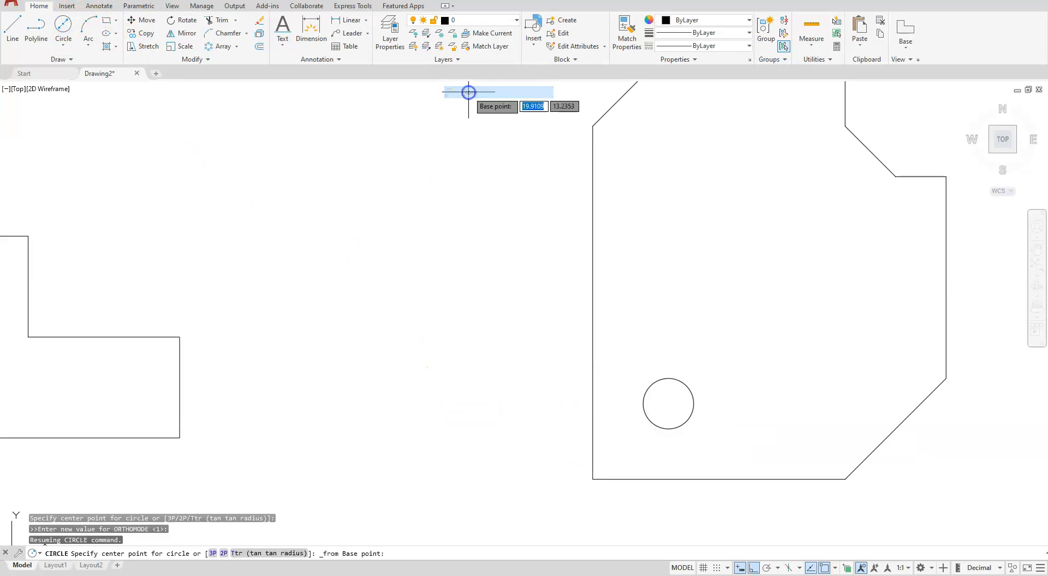
pyautogui.click(593, 477)
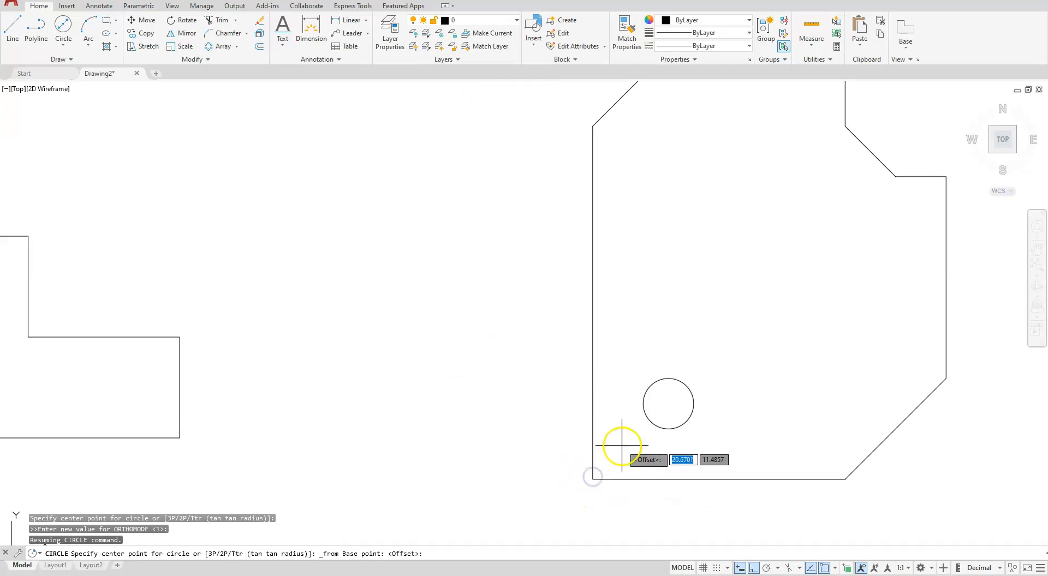
pyautogui.write('@')
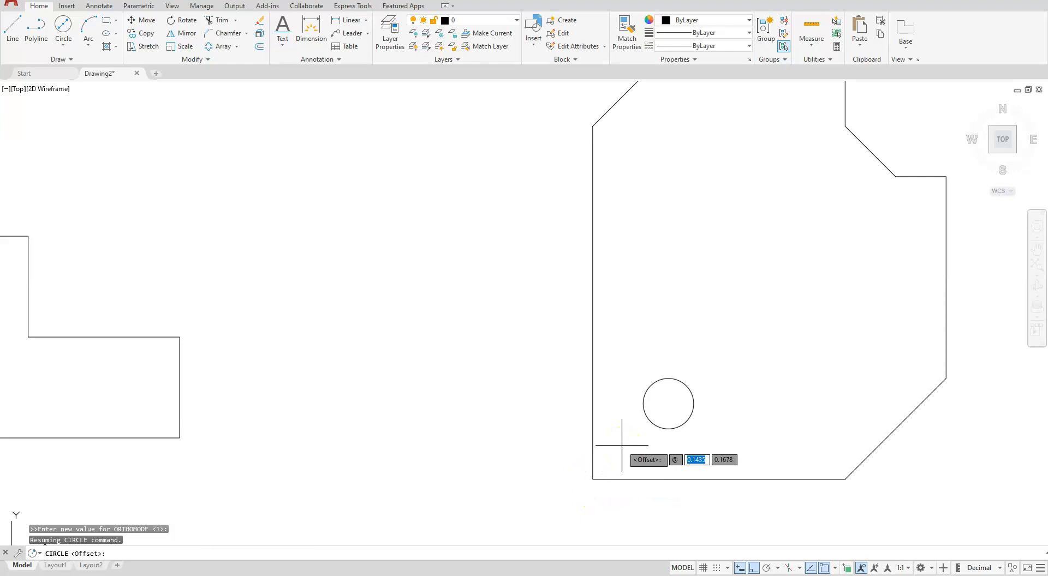
pyautogui.write('1.063')
pyautogui.press('Tab')
pyautogui.write('1')
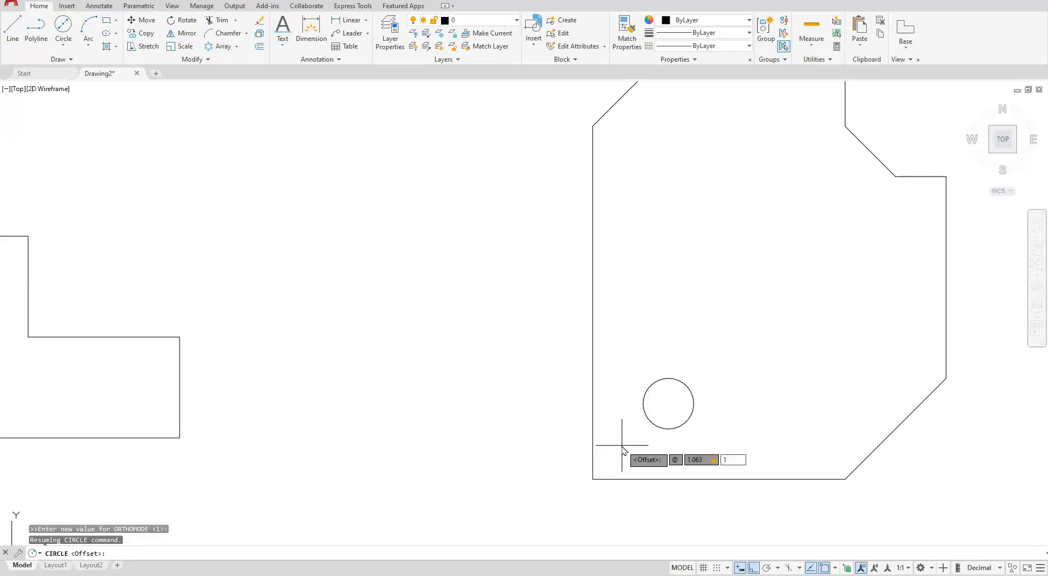
pyautogui.press('Return')
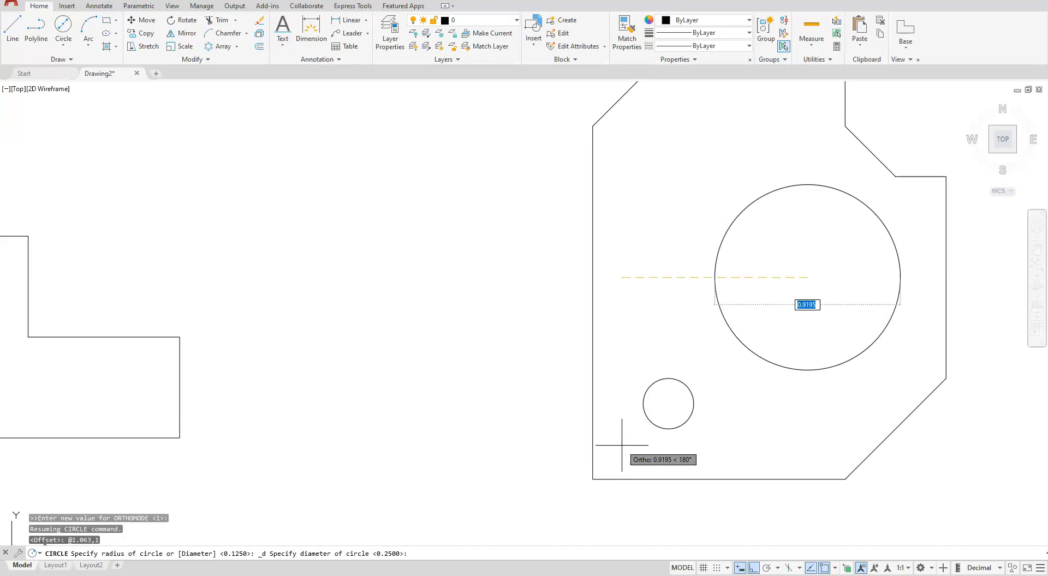
pyautogui.write('.5')
pyautogui.press('Return')
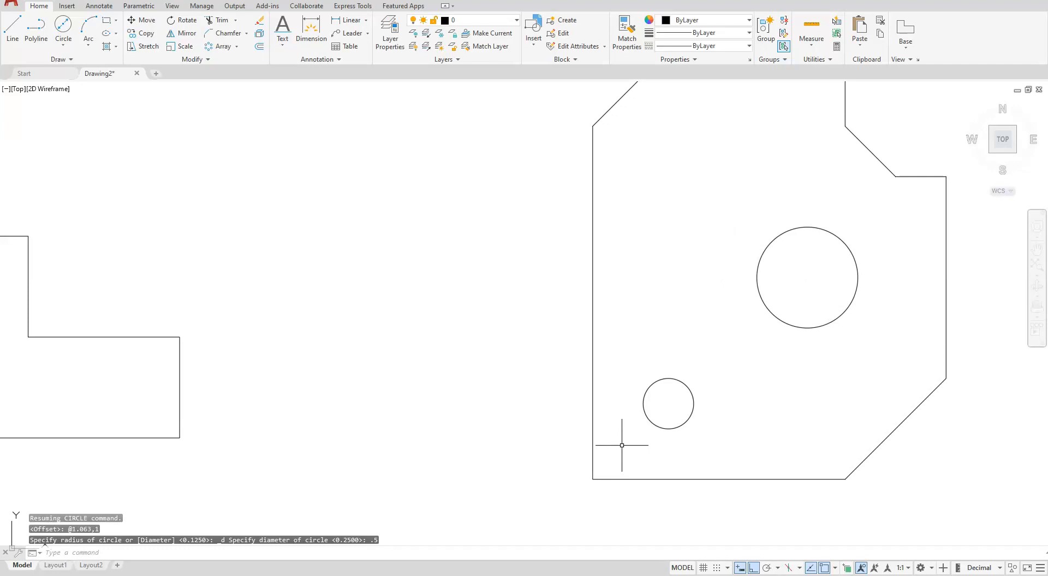
# Draw a circle of diameter .38 with its center offset @.625,1.875 from the second outline's lower-left corner
pyautogui.scroll(-2, 739, 413)
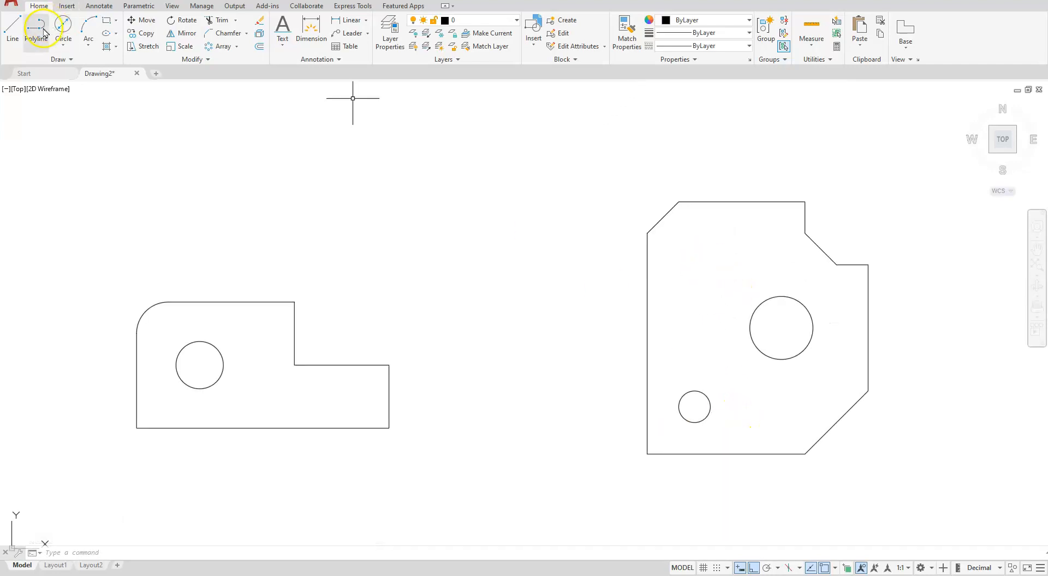
pyautogui.click(63, 26)
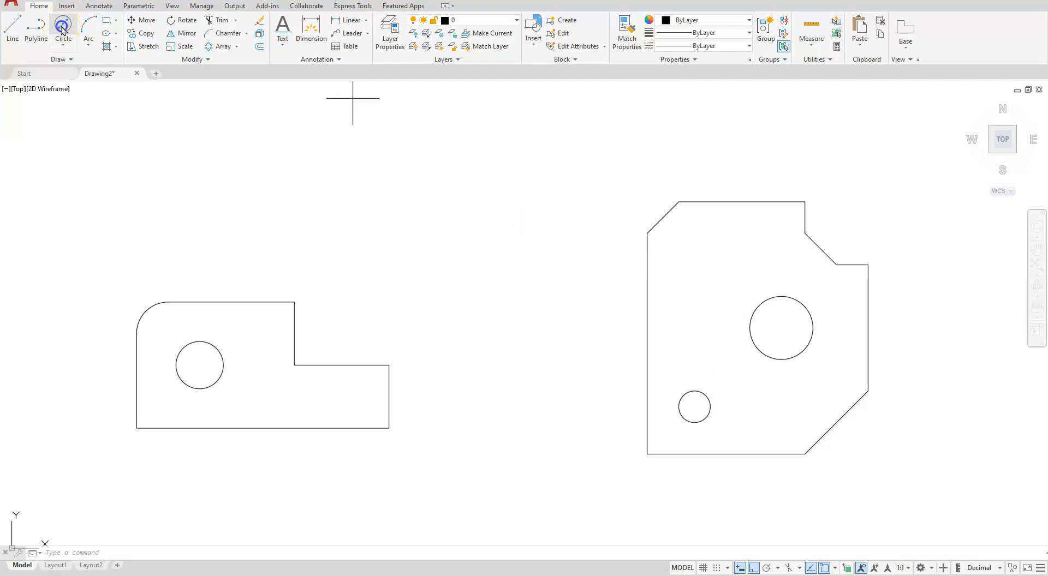
pyautogui.keyDown('shift'); pyautogui.rightClick(488, 322); pyautogui.keyUp('shift')
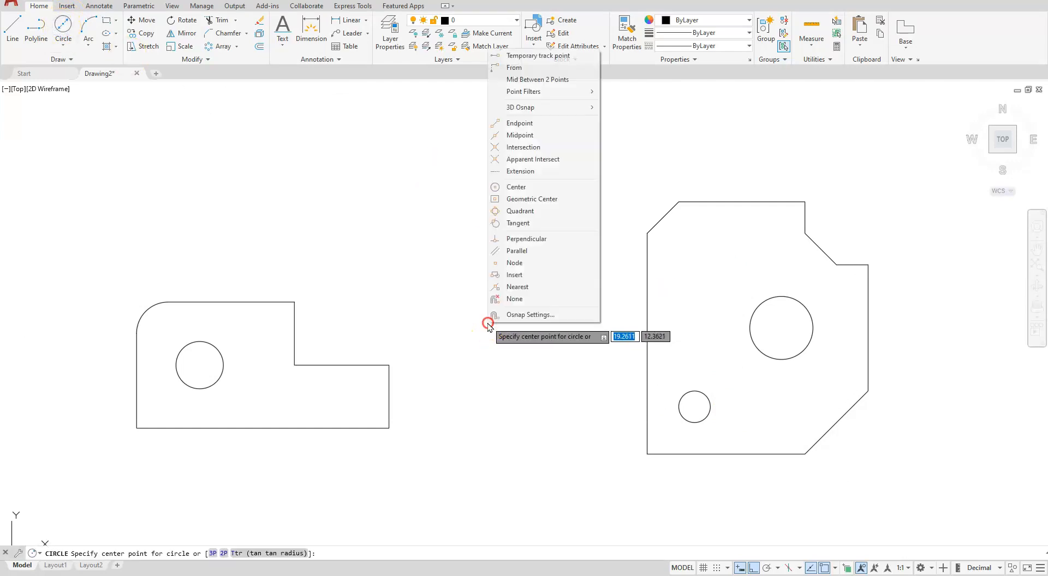
pyautogui.click(517, 69)
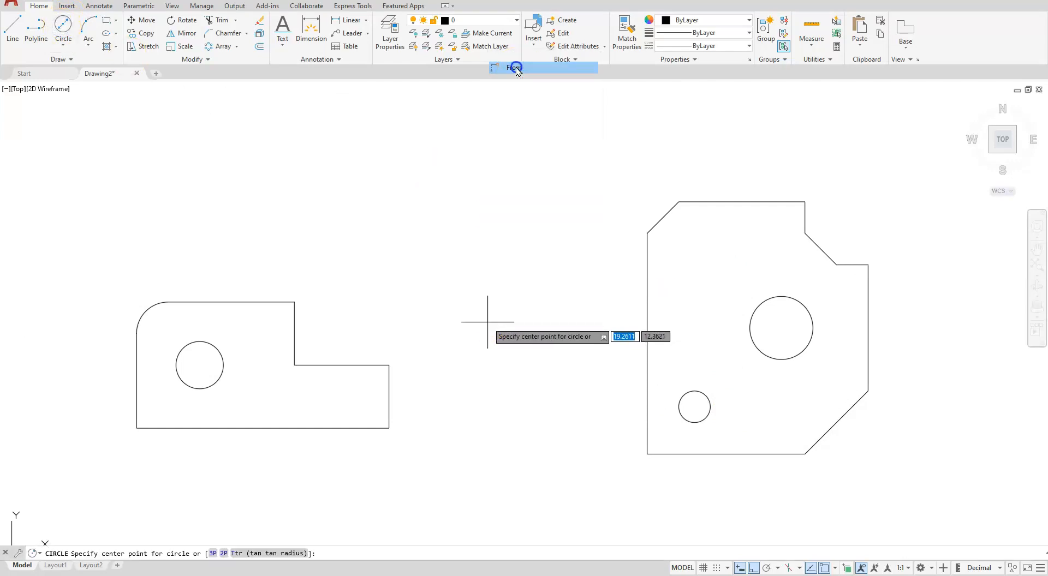
pyautogui.click(648, 454)
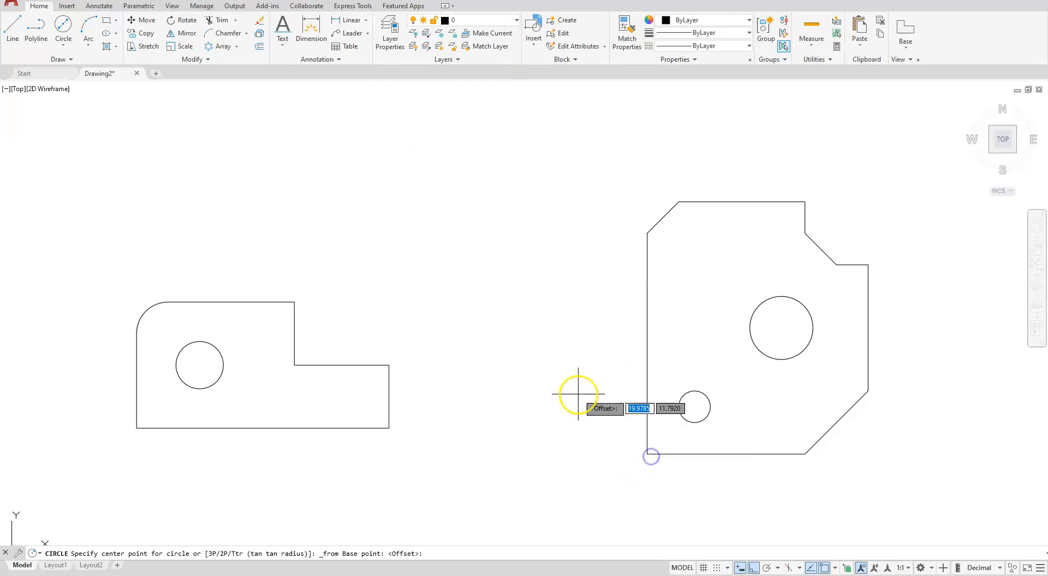
pyautogui.press('F8')
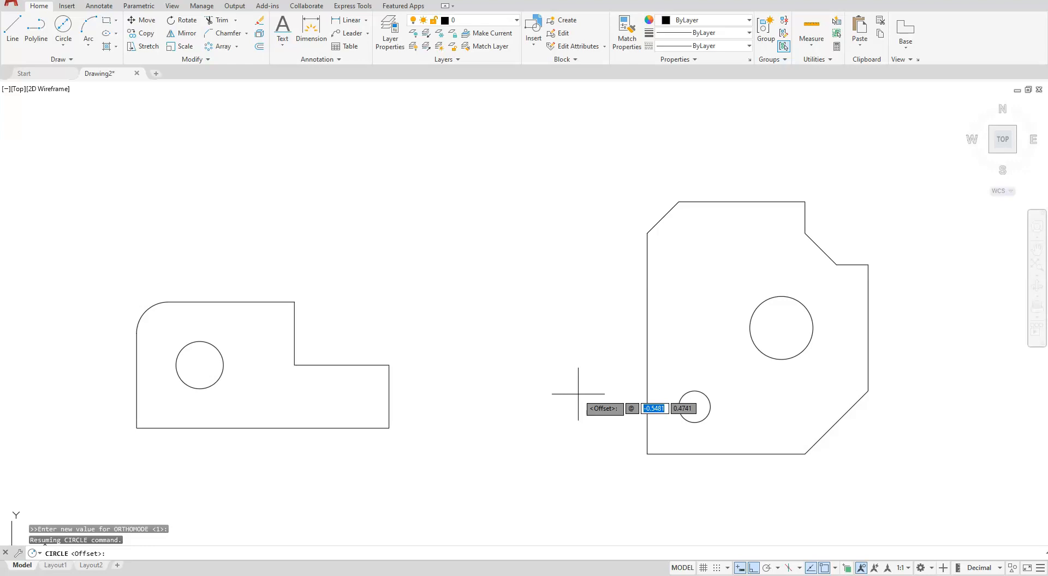
pyautogui.write('@')
pyautogui.press('Tab')
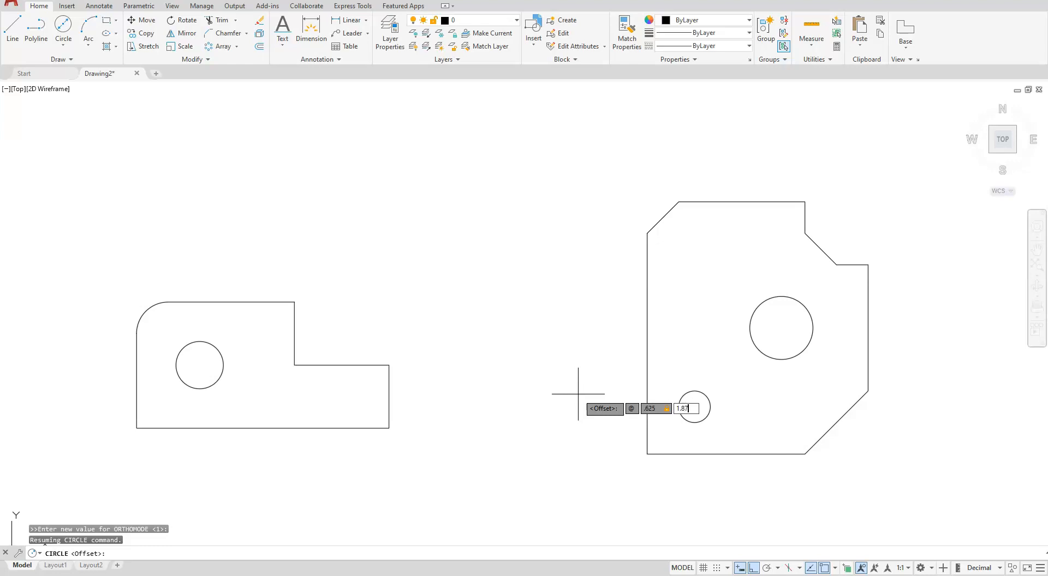
pyautogui.press('Return')
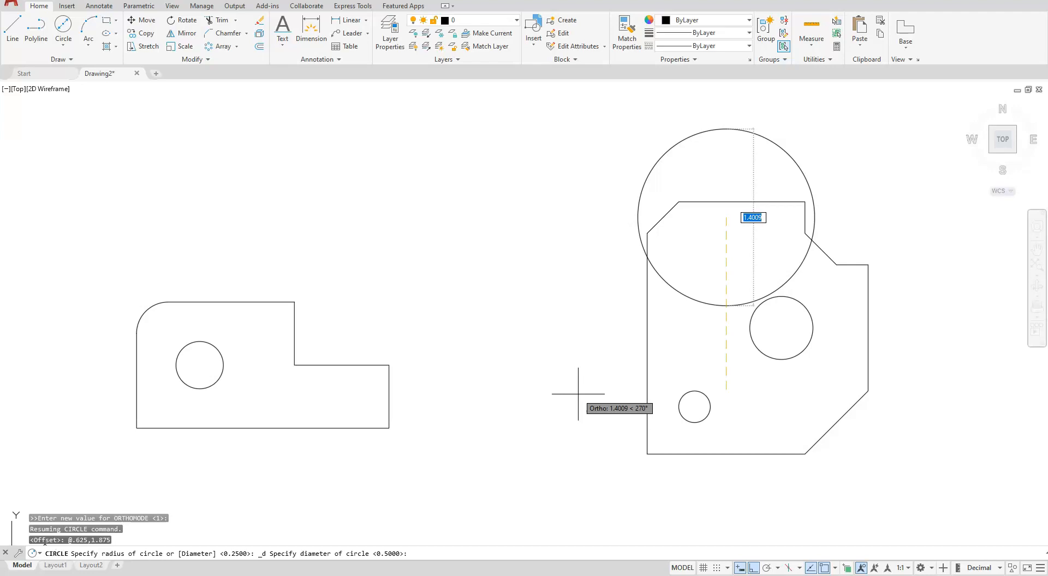
pyautogui.press('BackSpace')
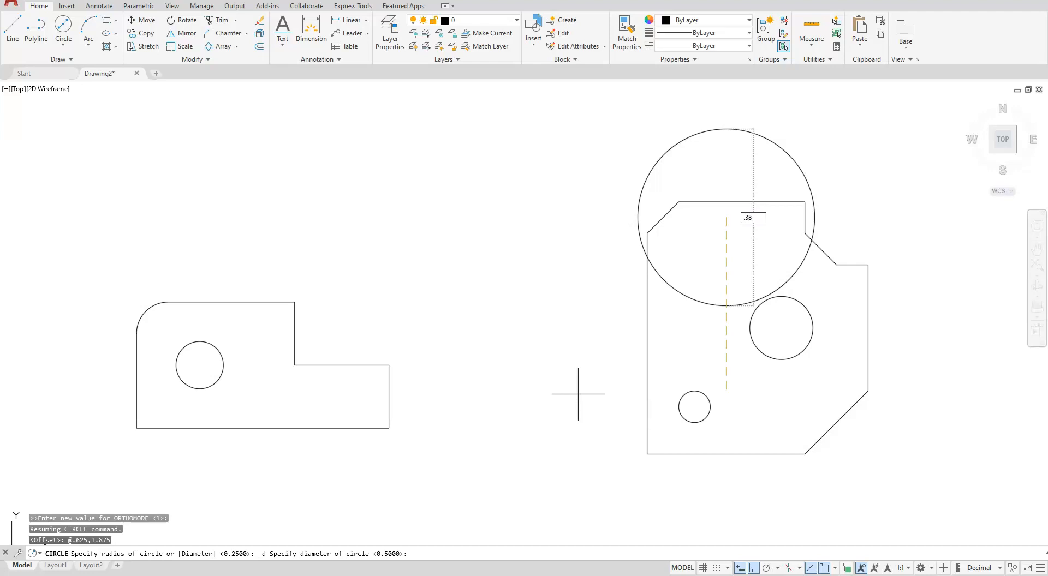
pyautogui.press('Return')
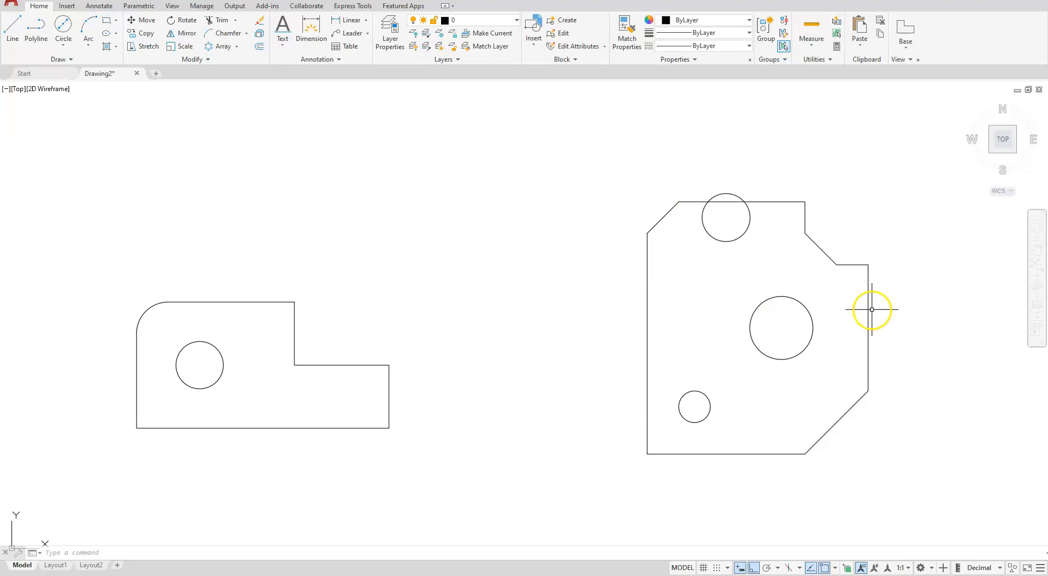
# Offset the second outline's bottom line upward by 2.25 as a height reference above the outline
pyautogui.click(259, 46)
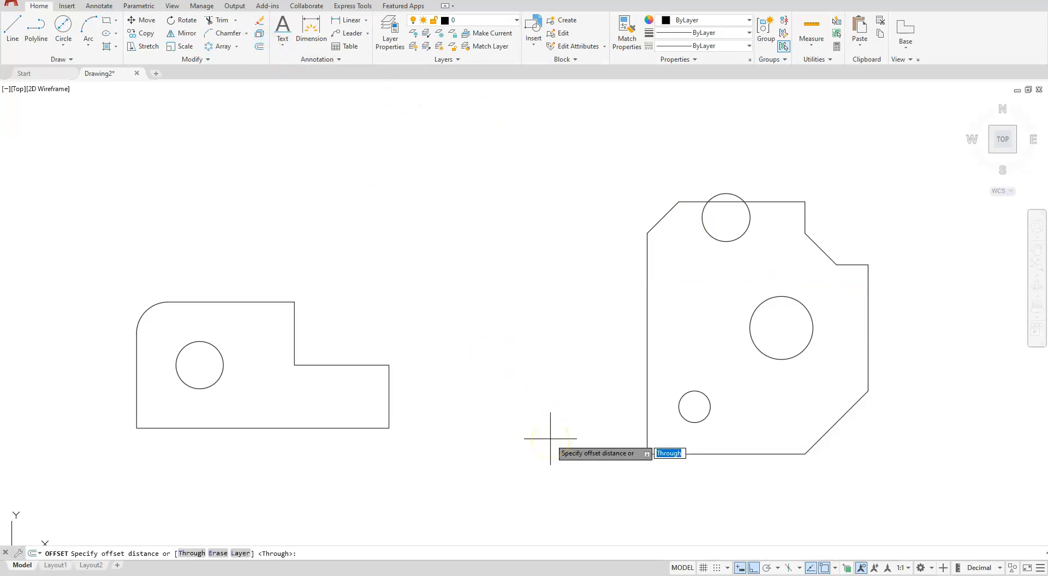
pyautogui.write('2')
pyautogui.press('Return')
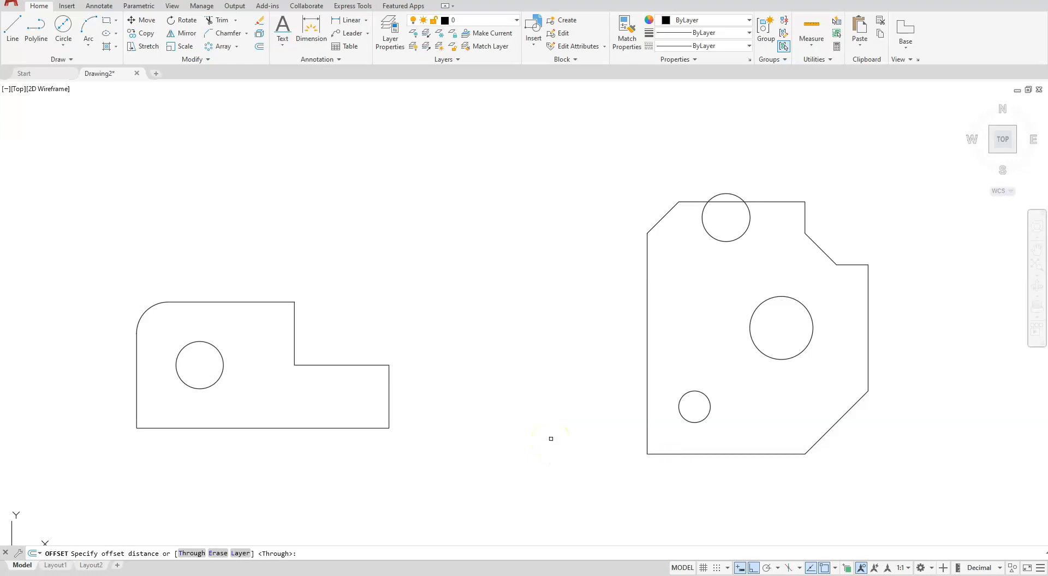
pyautogui.click(755, 452)
pyautogui.click(870, 149)
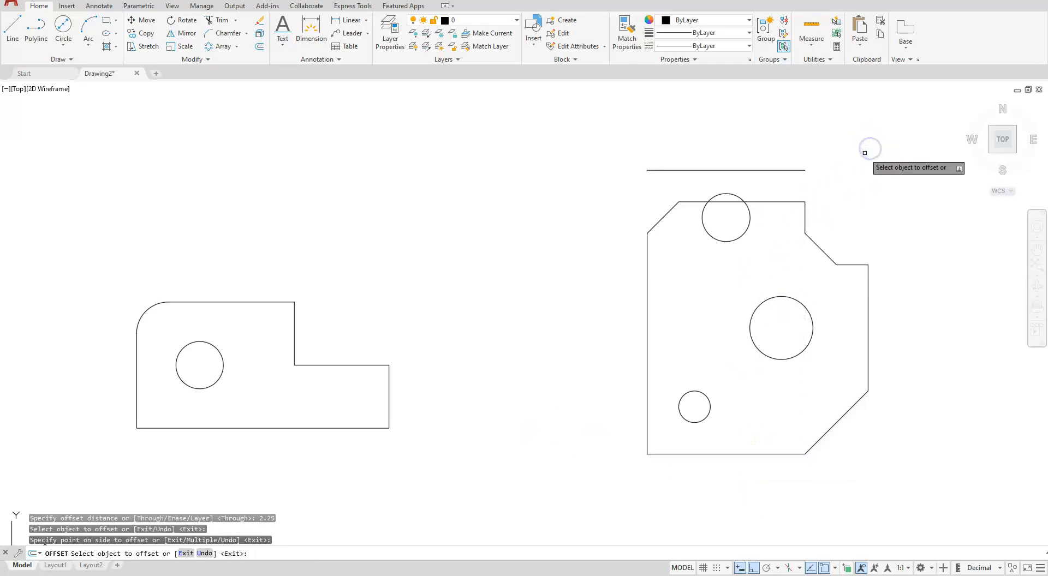
pyautogui.press('Escape')
pyautogui.press('Escape')
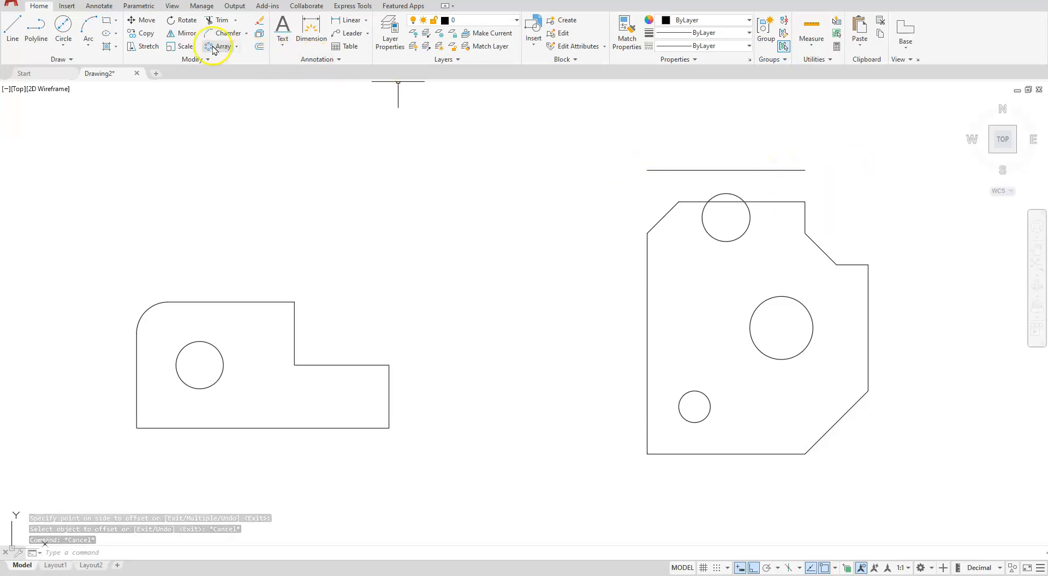
# Stretch the second outline's upper part, without the top circle, from its top-right corner up to the reference line's end, and delete the reference line
pyautogui.click(154, 47)
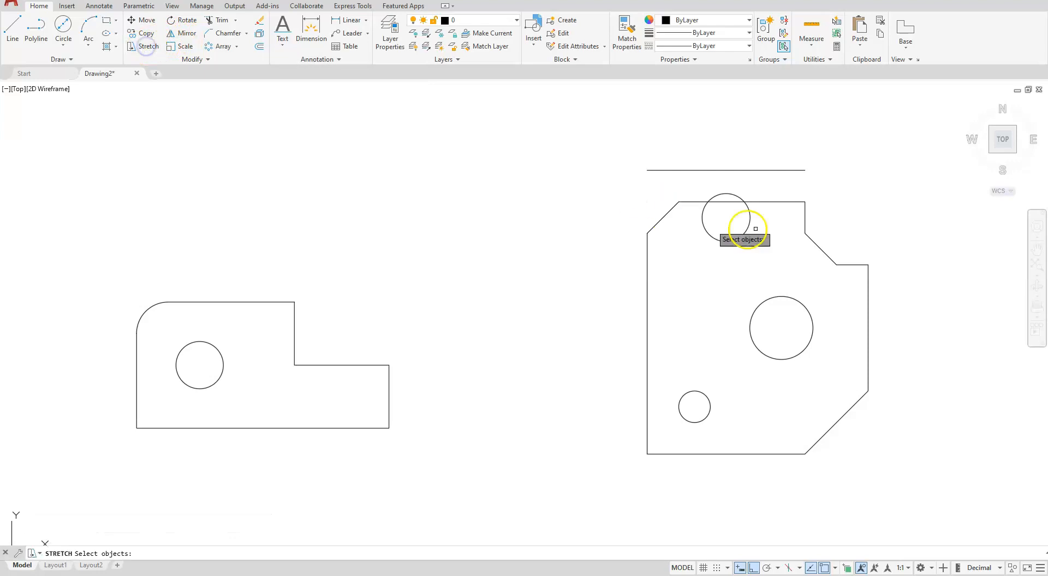
pyautogui.click(921, 174)
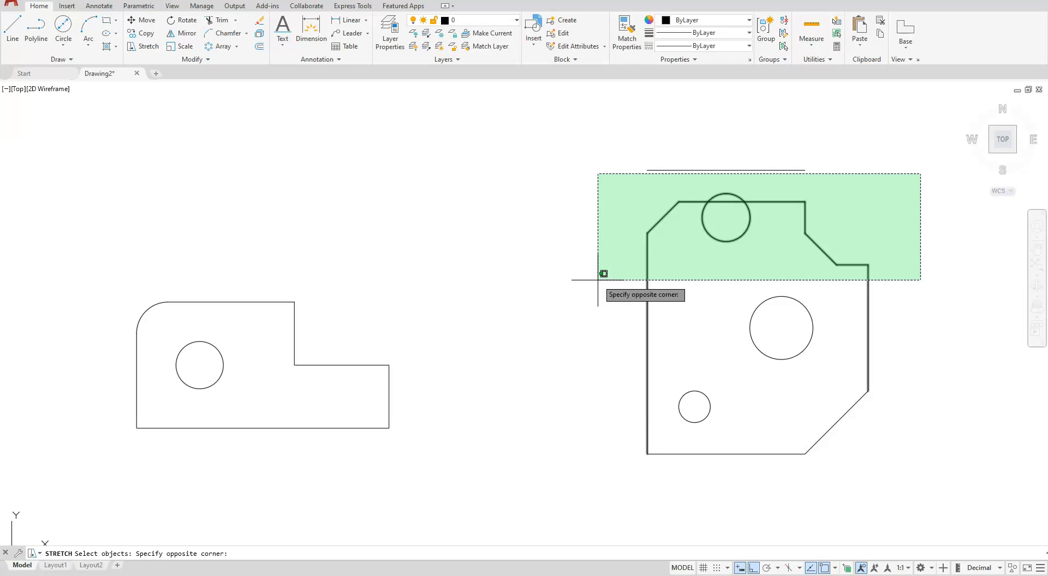
pyautogui.click(597, 280)
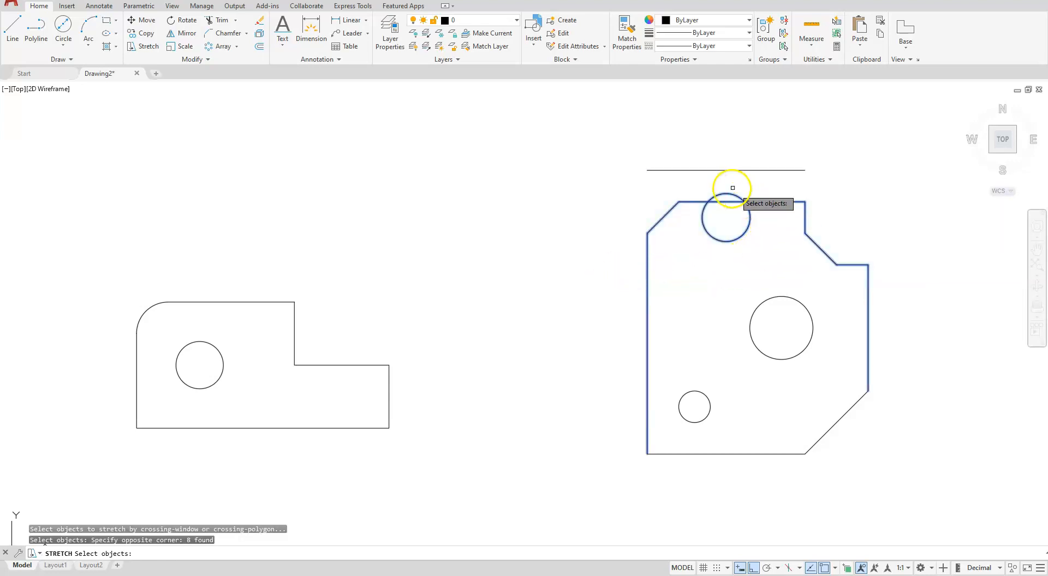
pyautogui.keyDown('shift'); pyautogui.click(724, 241); pyautogui.keyUp('shift')
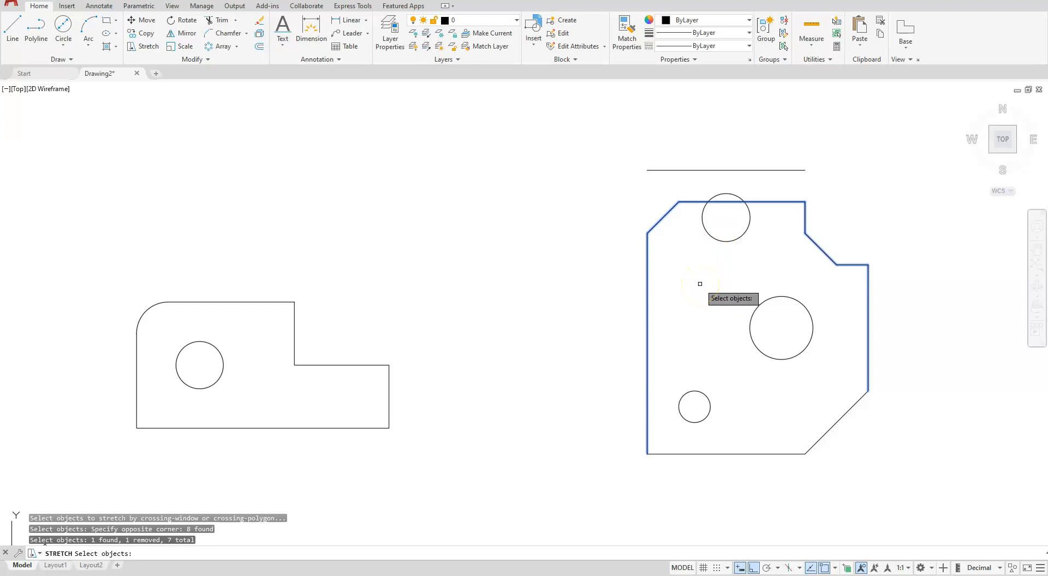
pyautogui.press('Return')
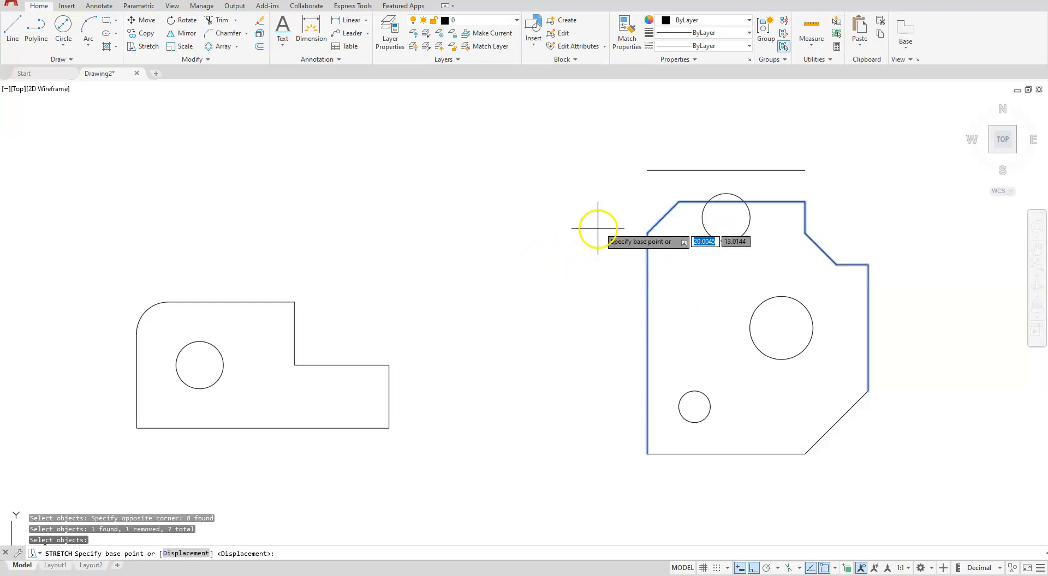
pyautogui.click(805, 202)
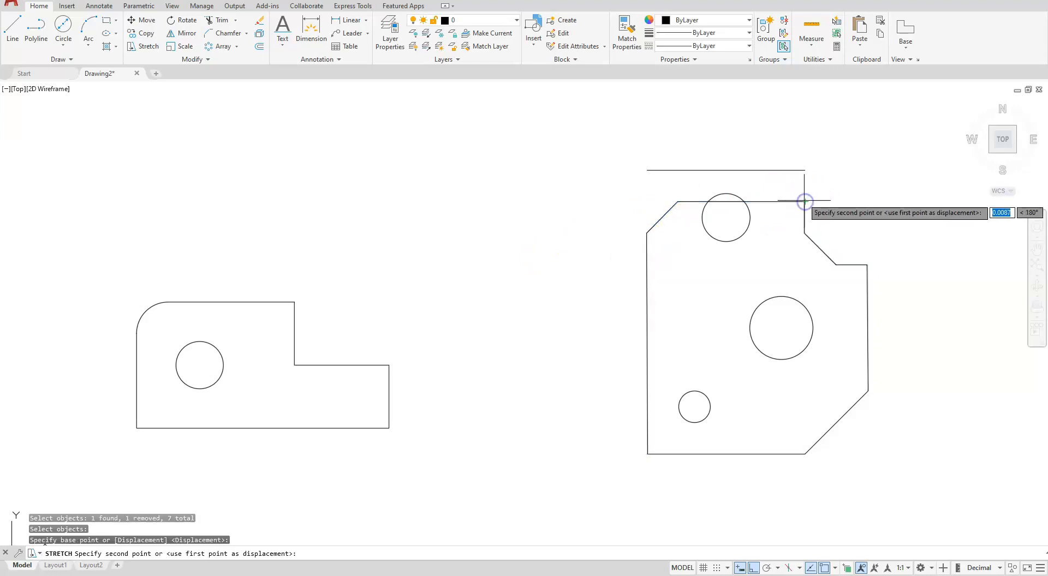
pyautogui.click(805, 170)
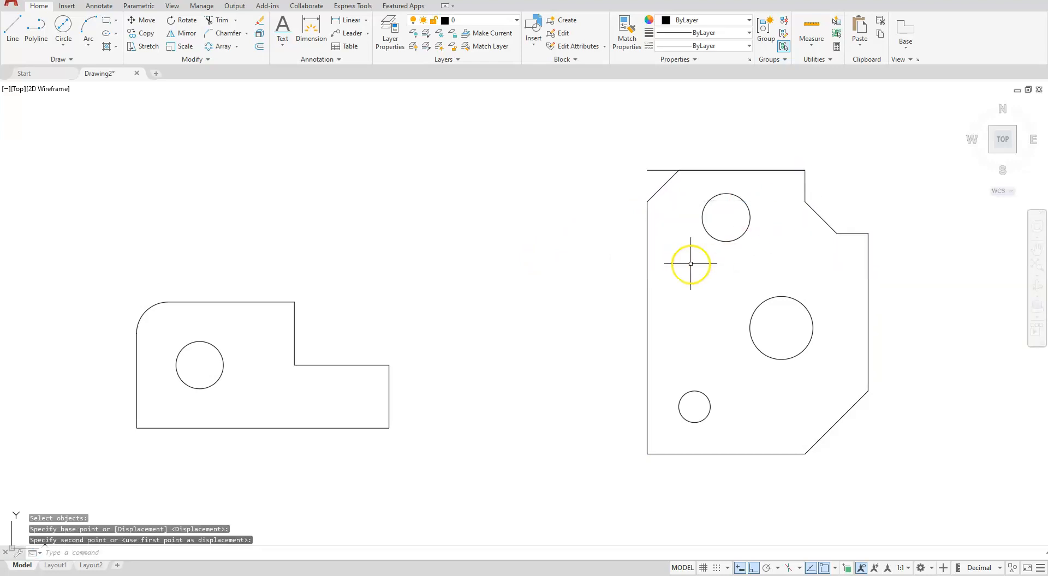
pyautogui.press('Escape')
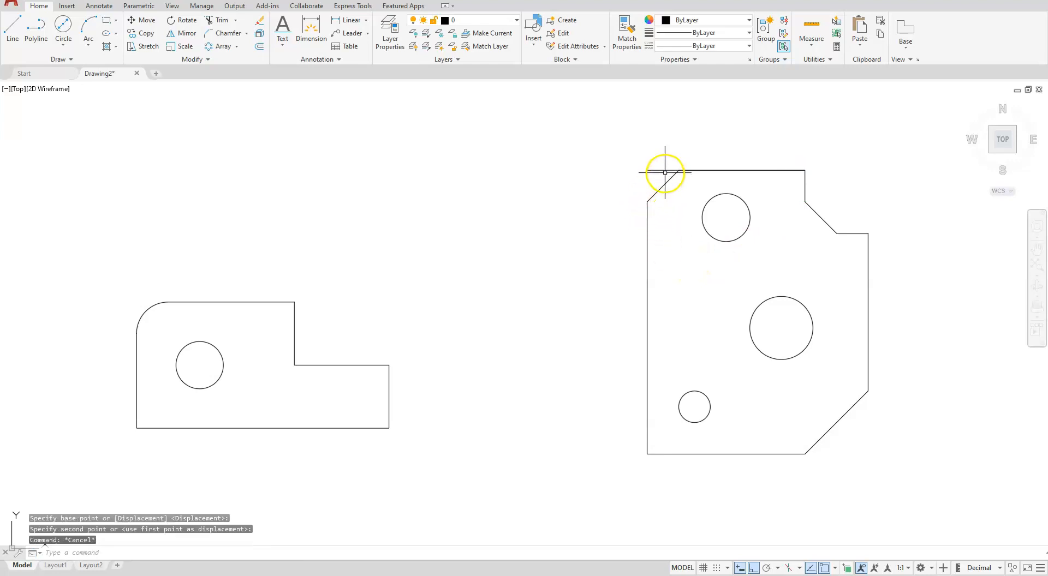
pyautogui.click(663, 170)
pyautogui.press('Delete')
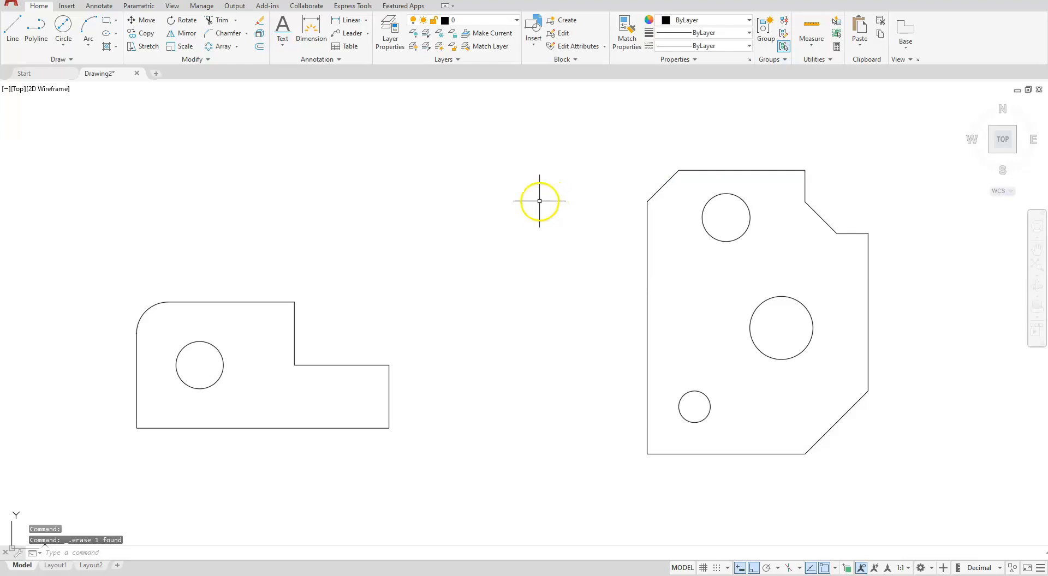
# Insert the A SIZE.dwg title block with the classic Insert command at 0,0,0, with scale 1 and rotation 0
pyautogui.scroll(-2, 572, 232)
pyautogui.moveTo(557, 318); pyautogui.dragTo(697, 298, button='middle')
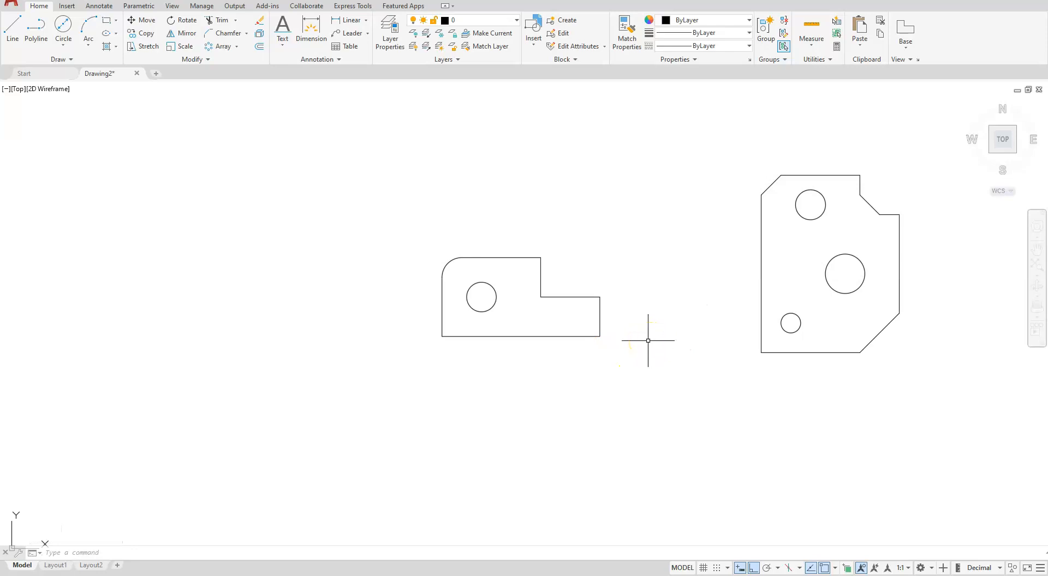
pyautogui.write('assic')
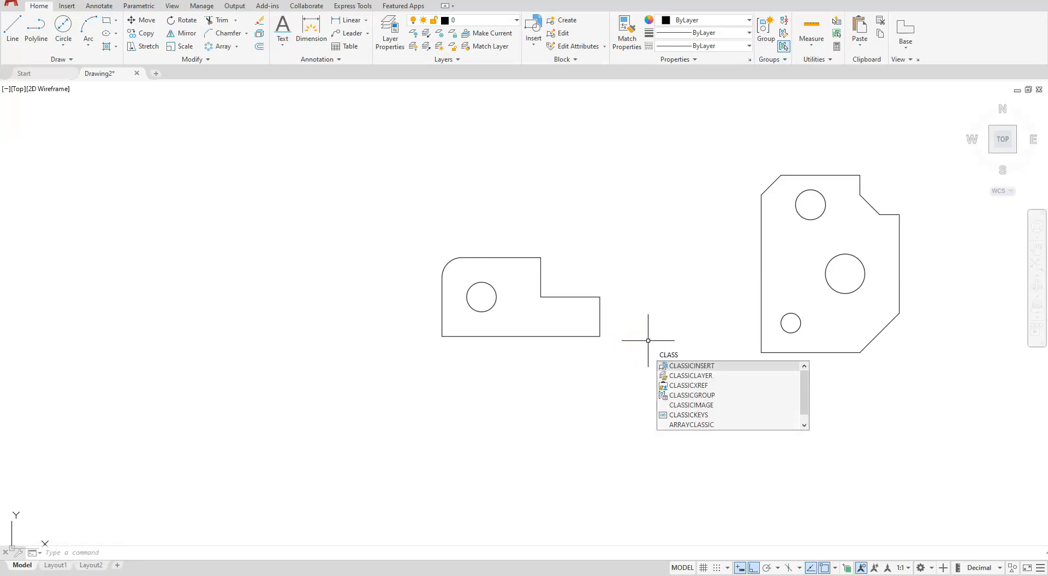
pyautogui.click(682, 367)
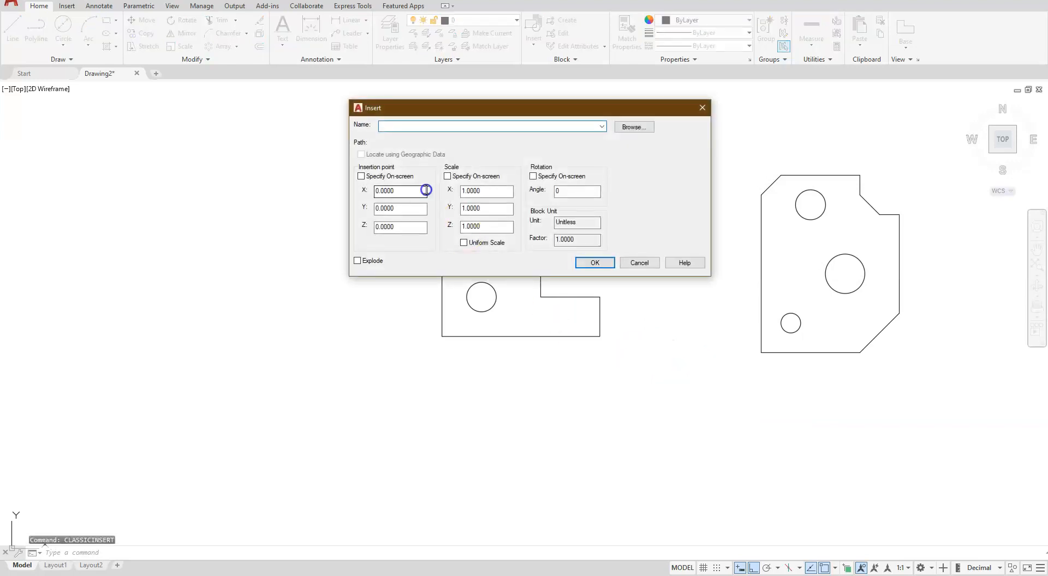
pyautogui.click(634, 126)
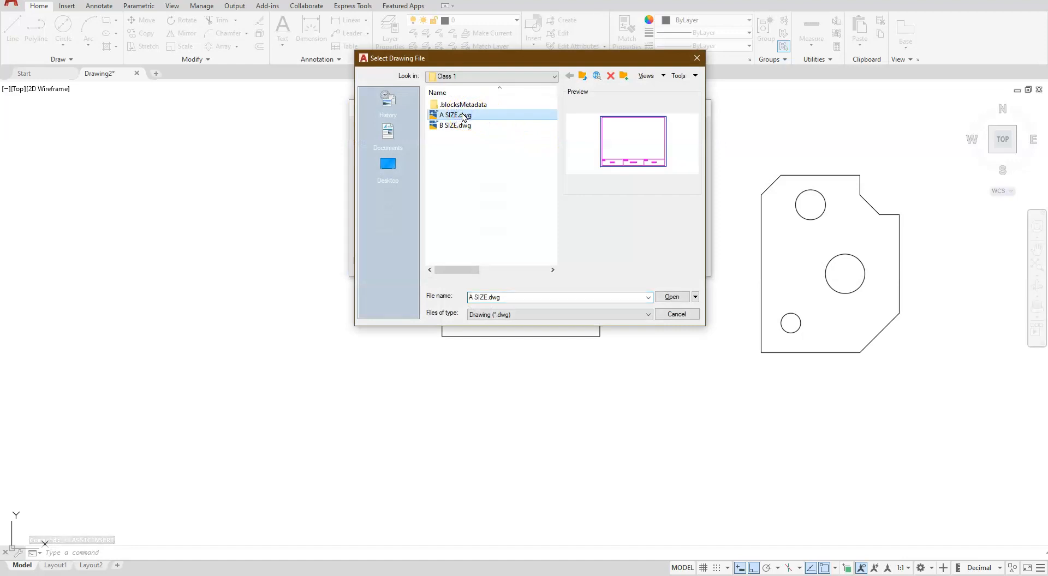
pyautogui.click(672, 297)
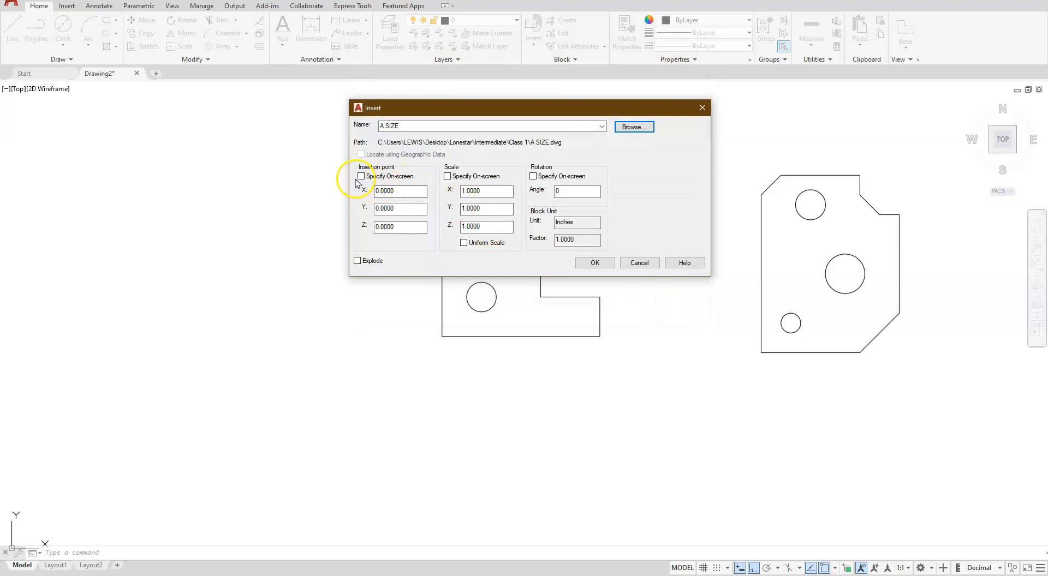
pyautogui.click(597, 263)
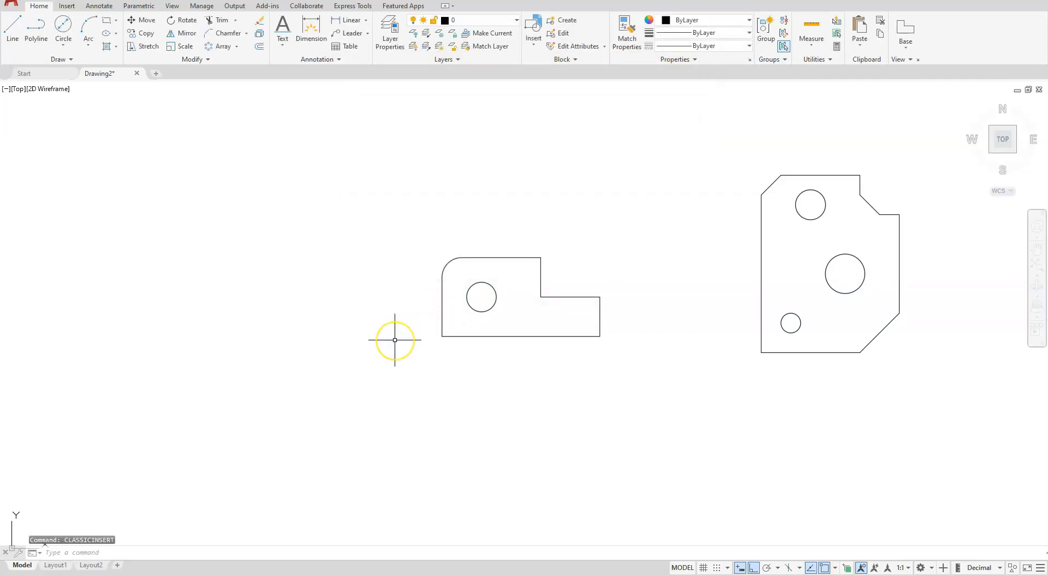
pyautogui.scroll(-6, 397, 336)
pyautogui.moveTo(331, 414); pyautogui.dragTo(633, 329, button='middle')
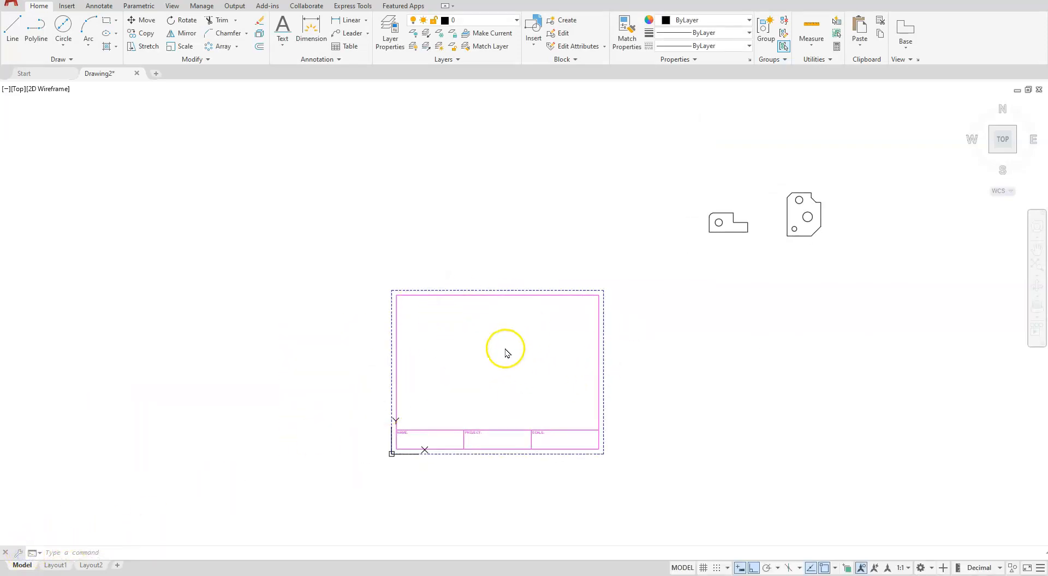
# Offset the second outline's bottom line upward by 1.5 as a height reference inside the outline
pyautogui.scroll(8, 833, 189)
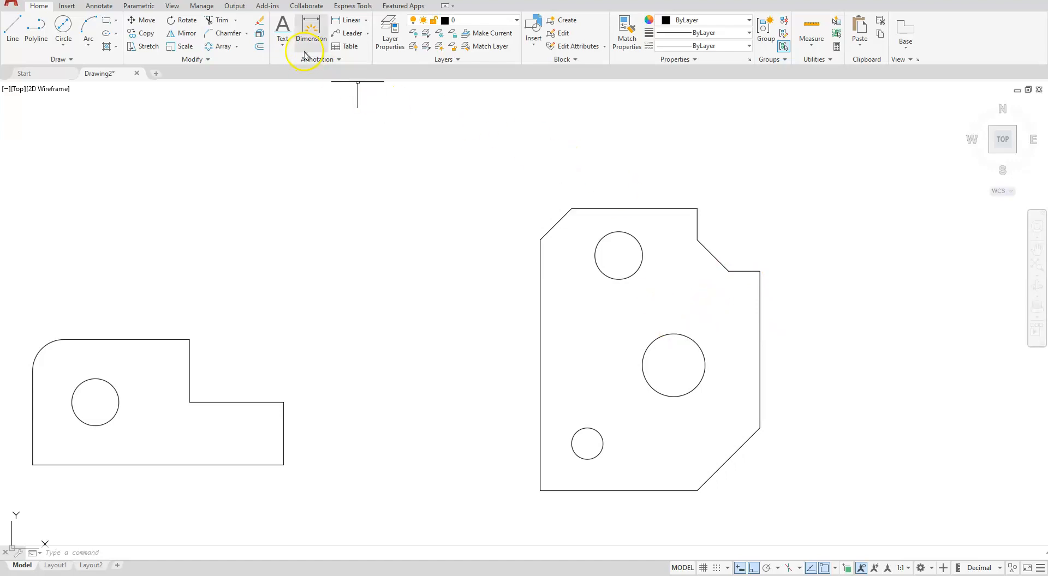
pyautogui.click(258, 50)
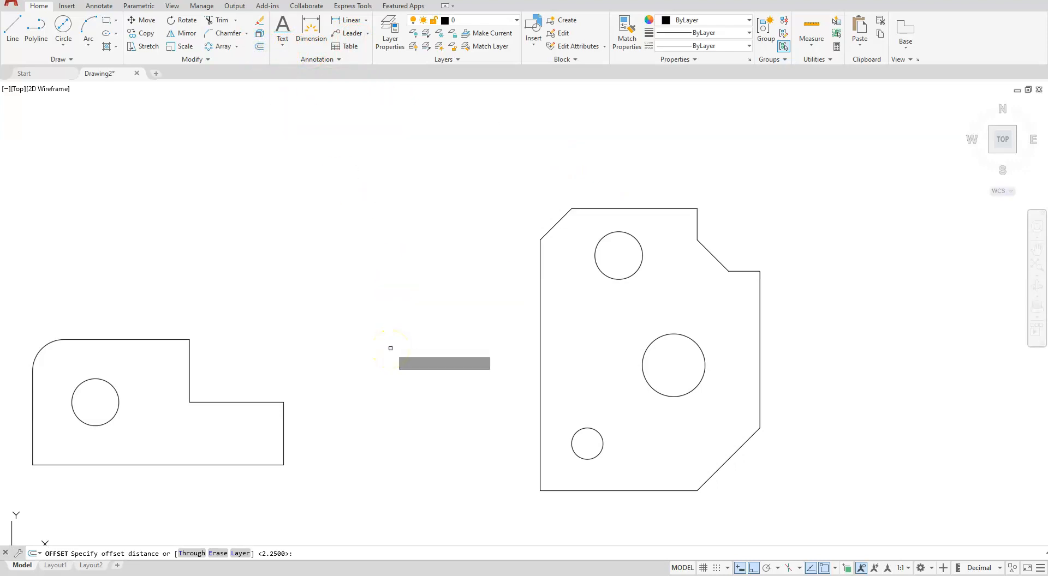
pyautogui.press('Return')
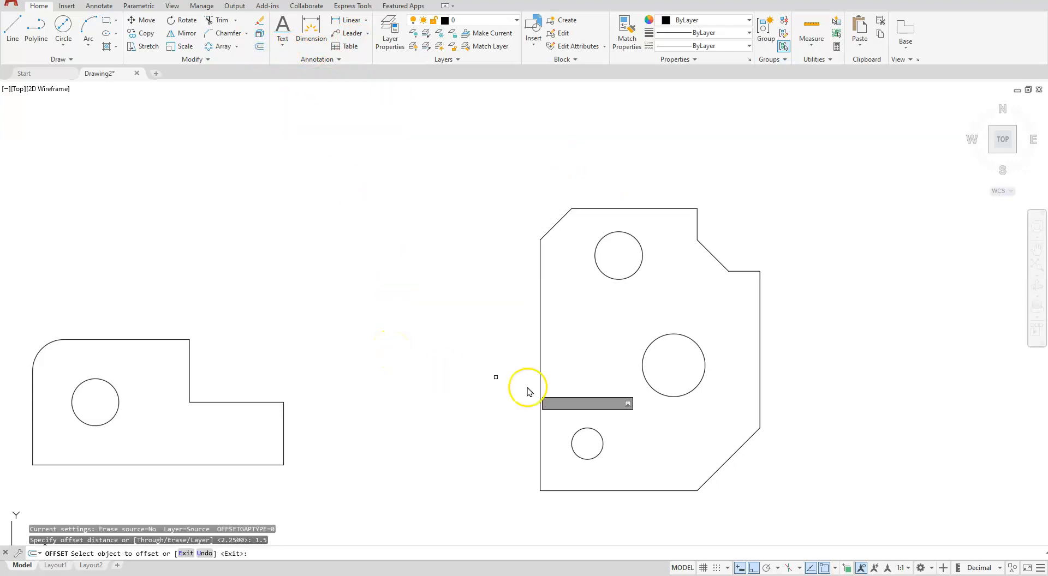
pyautogui.click(660, 489)
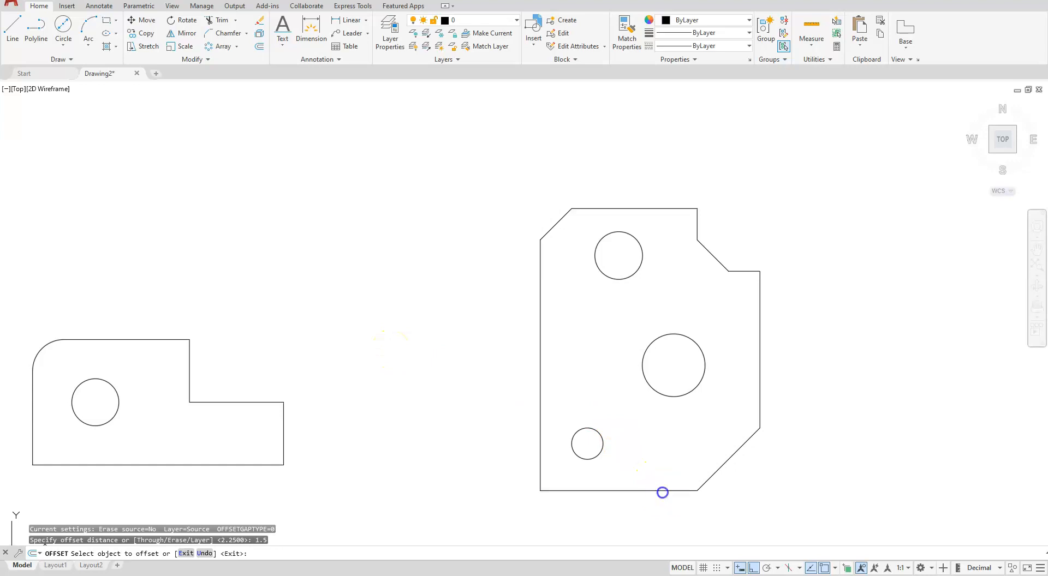
pyautogui.click(608, 340)
pyautogui.press('Escape')
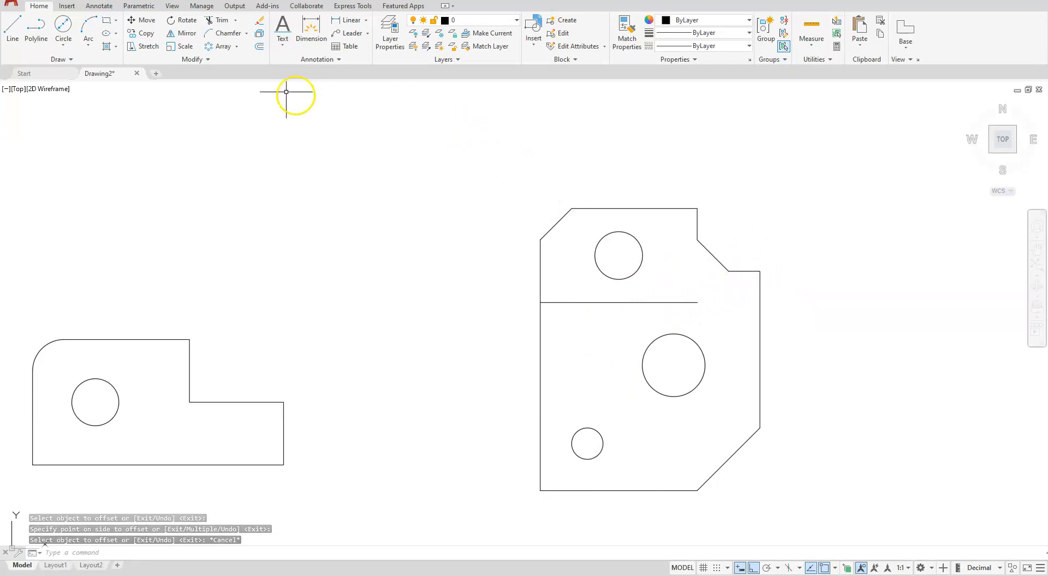
# Stretch the second outline's chamfered step from its outer corner straight down, perpendicular to the reference line, and delete the reference line
pyautogui.click(158, 46)
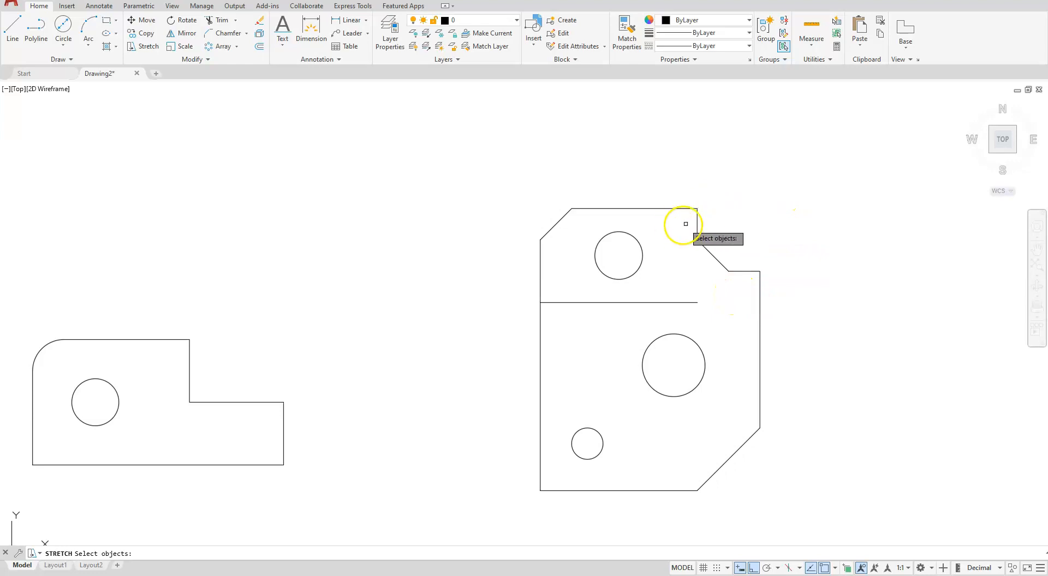
pyautogui.click(793, 217)
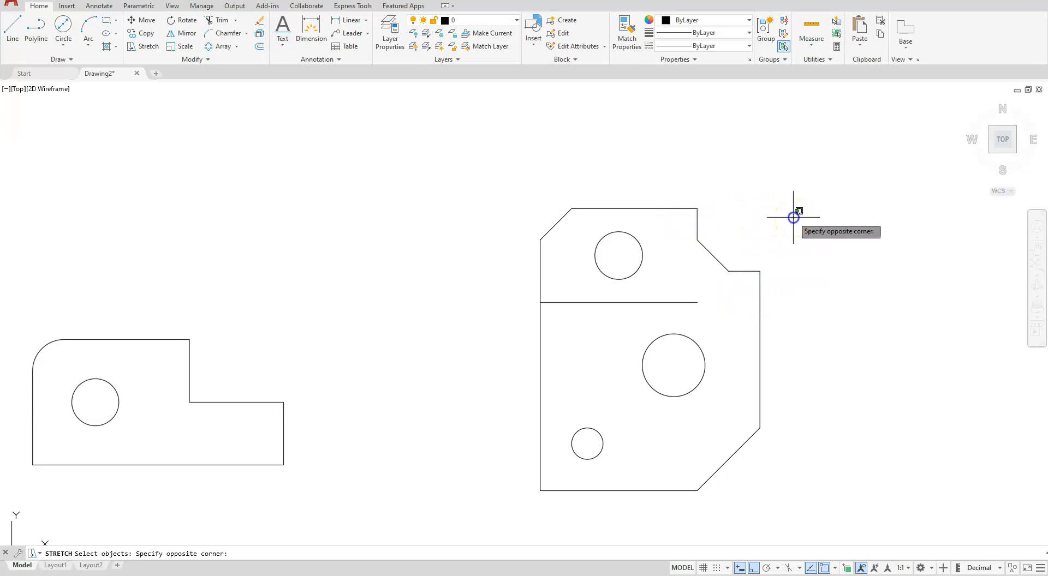
pyautogui.click(681, 284)
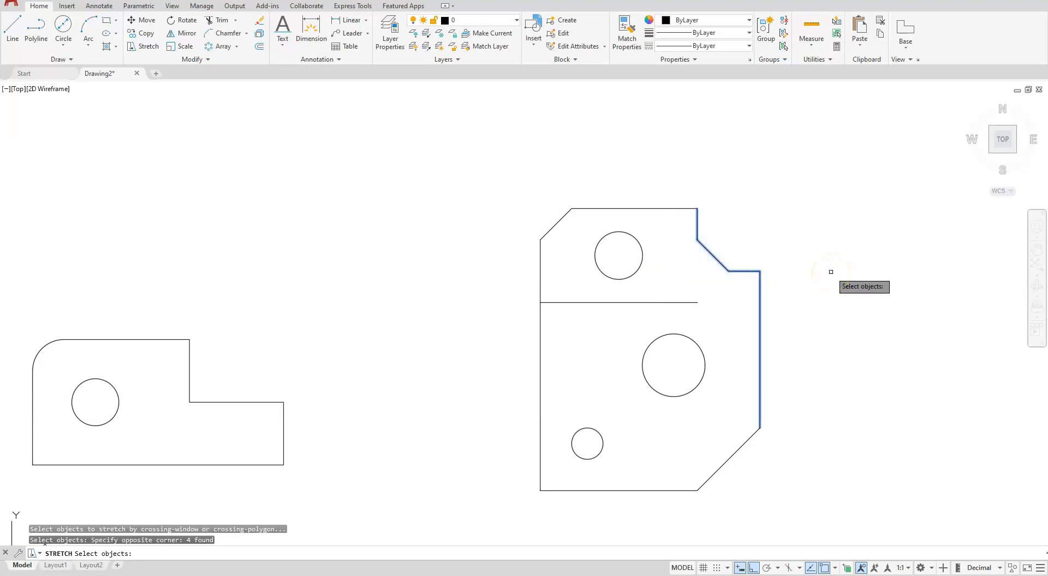
pyautogui.press('Return')
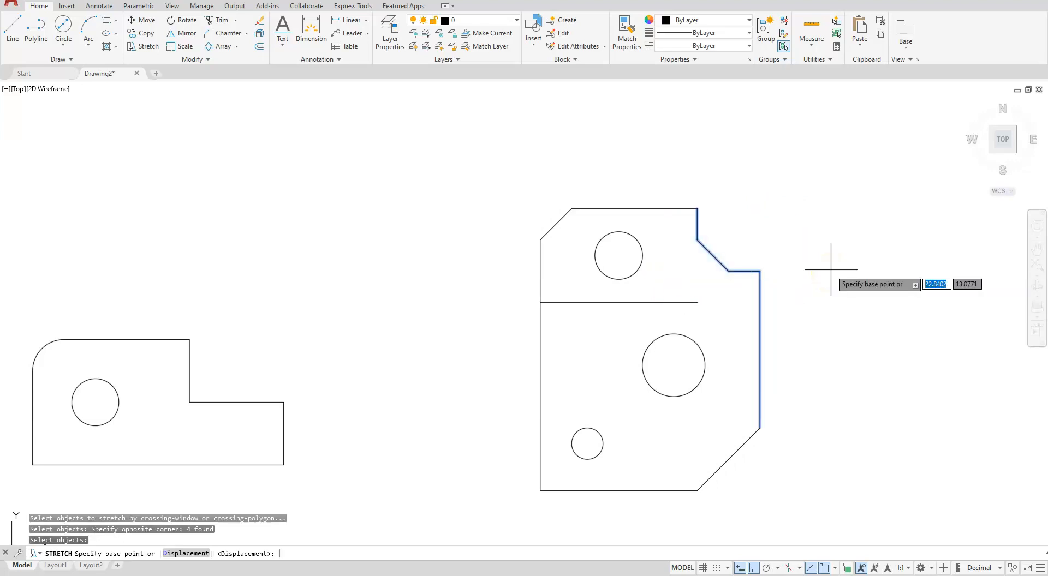
pyautogui.click(760, 271)
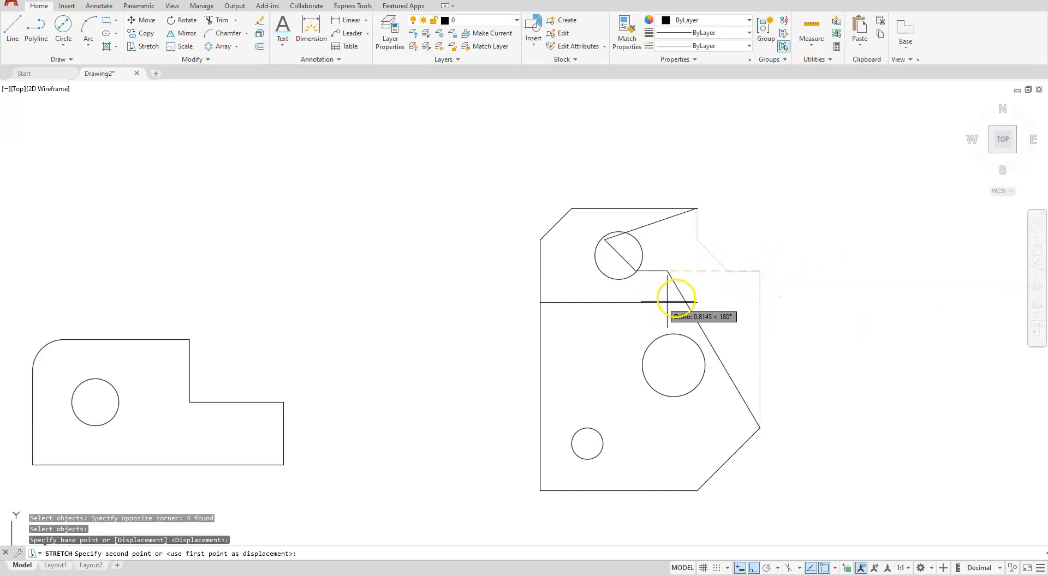
pyautogui.write('p')
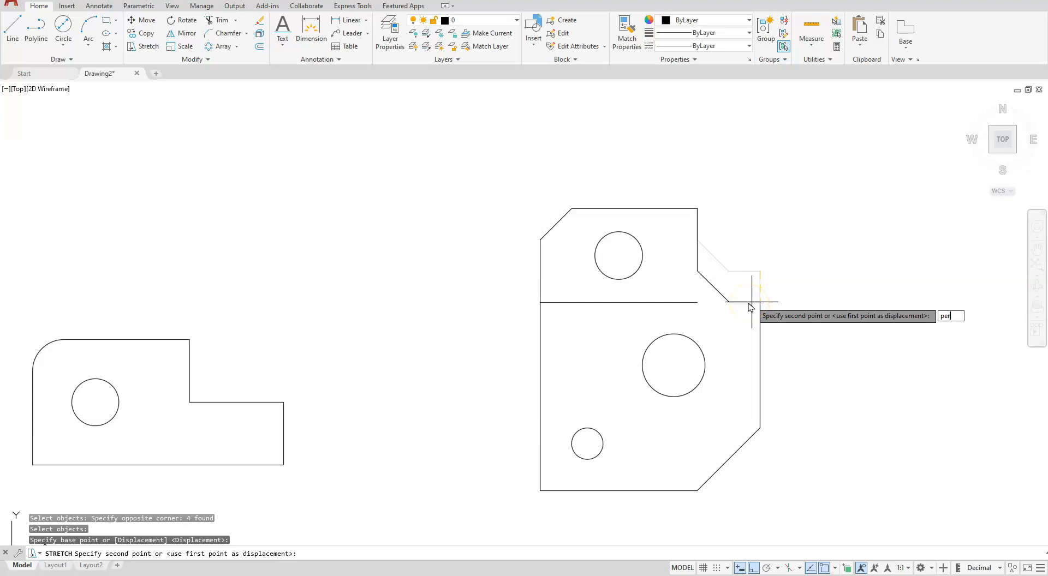
pyautogui.write('er')
pyautogui.press('Return')
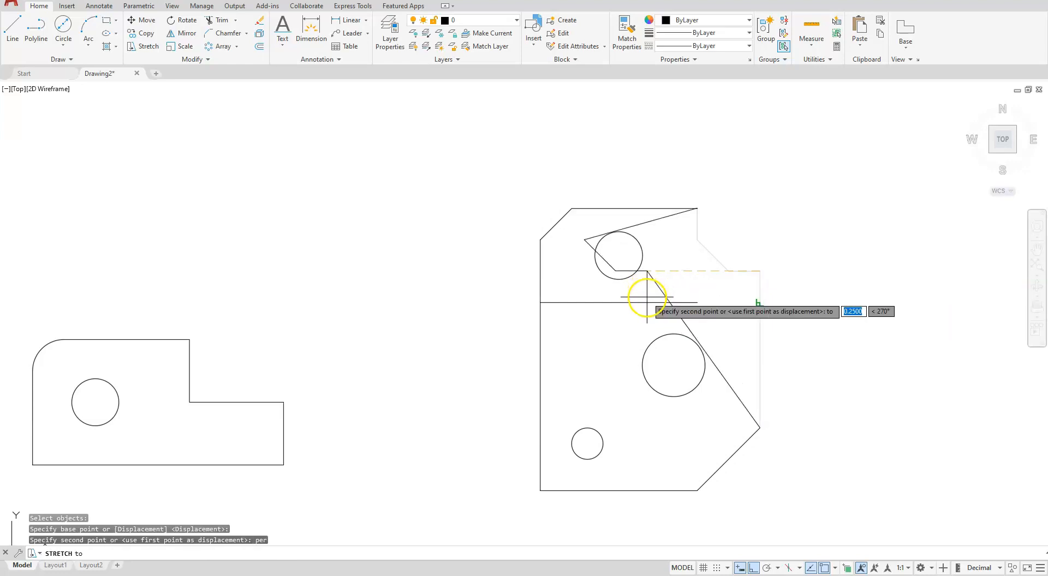
pyautogui.click(648, 299)
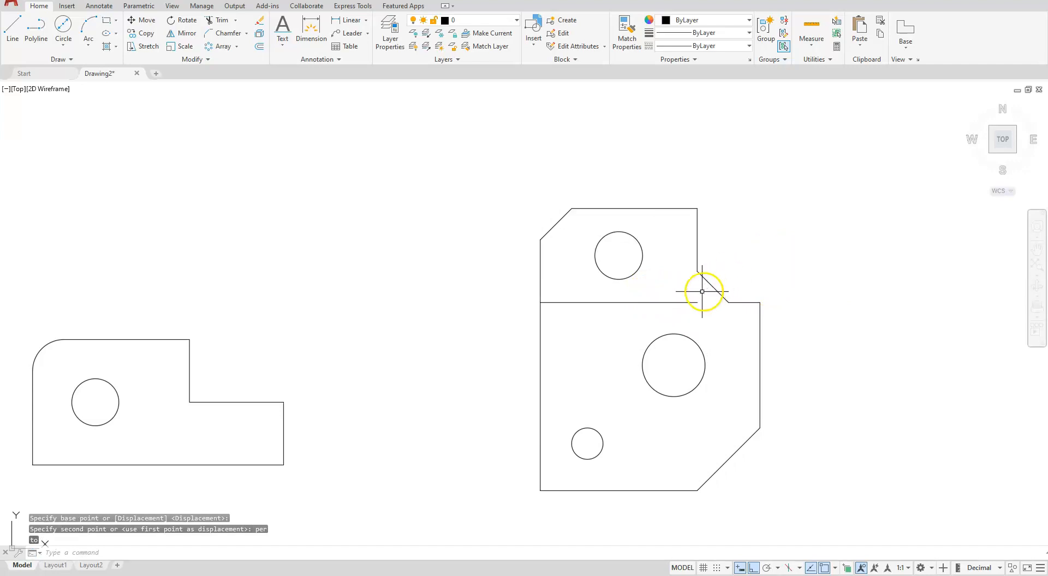
pyautogui.click(686, 303)
pyautogui.press('Delete')
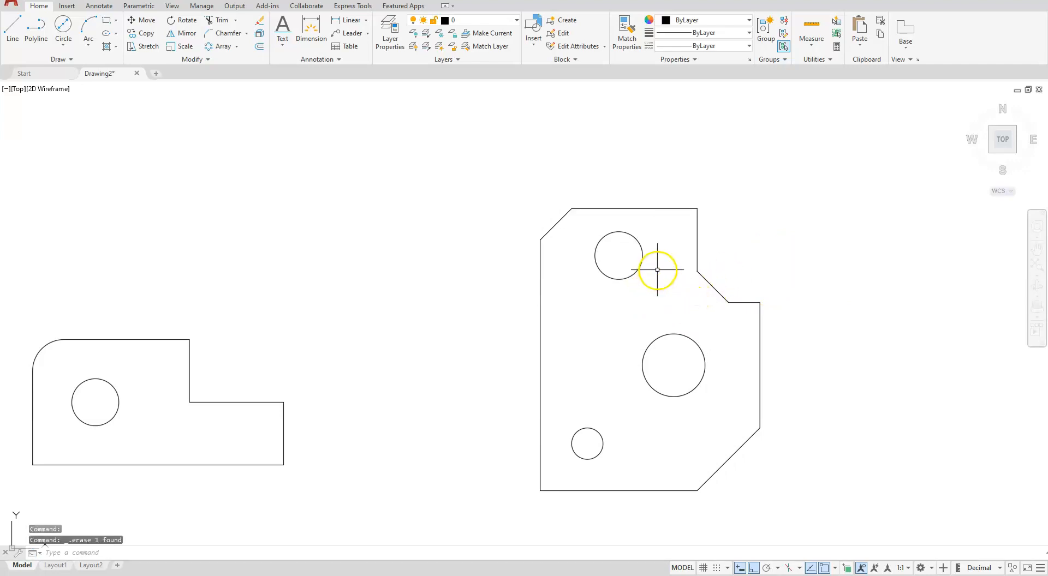
# Switch to the Scale Factor PDF and highlight the Scale Factor and Scale columns of the Mechanical table
pyautogui.scroll(-8, 641, 239)
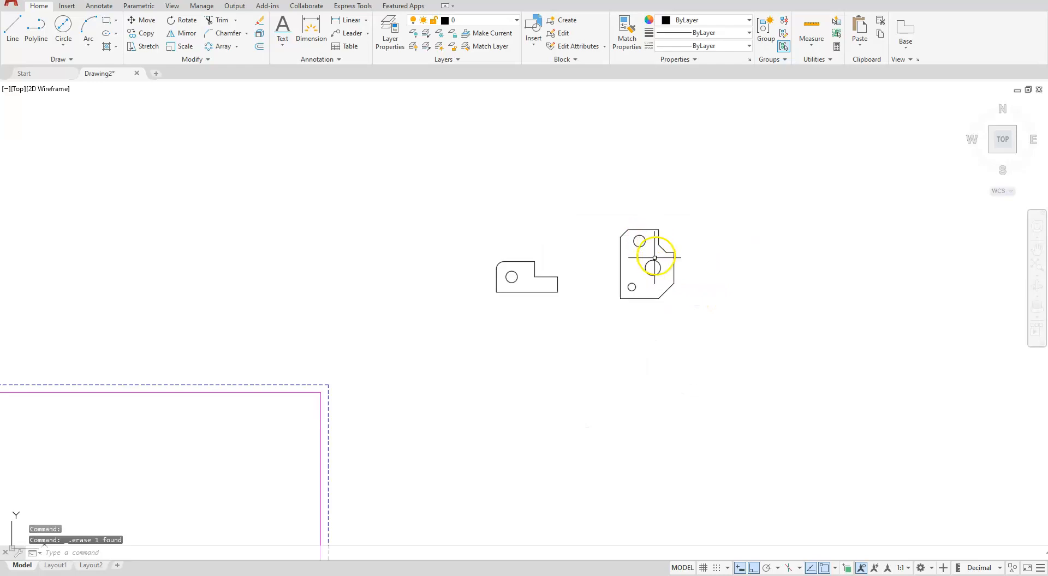
pyautogui.moveTo(454, 389)
pyautogui.mouseDown(button='middle')
pyautogui.moveTo(694, 321)
pyautogui.moveTo(706, 335)
pyautogui.moveTo(588, 405)
pyautogui.moveTo(573, 383)
pyautogui.mouseUp(button='middle')
pyautogui.scroll(4, 612, 389)
pyautogui.scroll(-2, 607, 396)
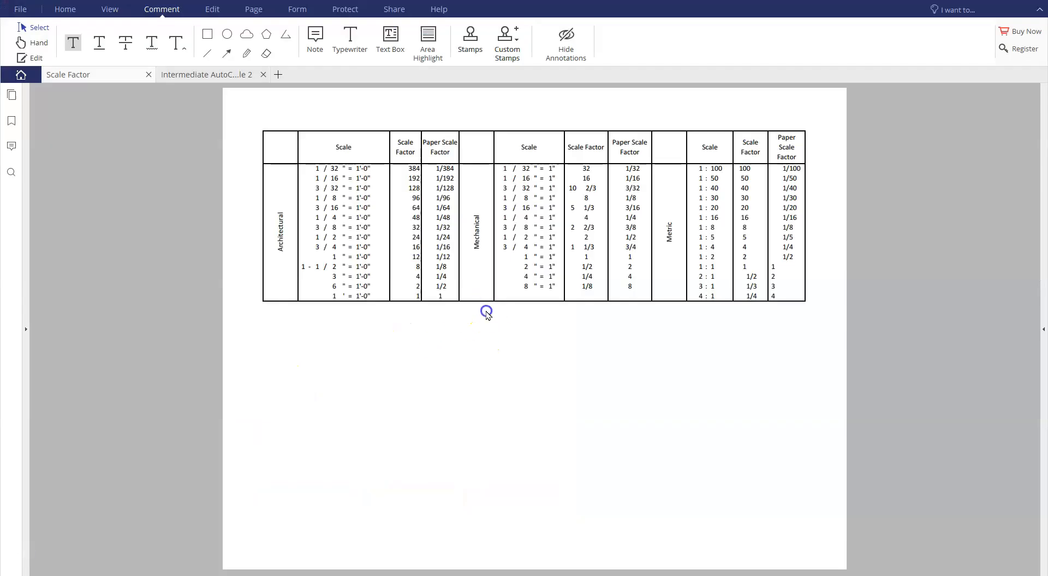
pyautogui.click(487, 311)
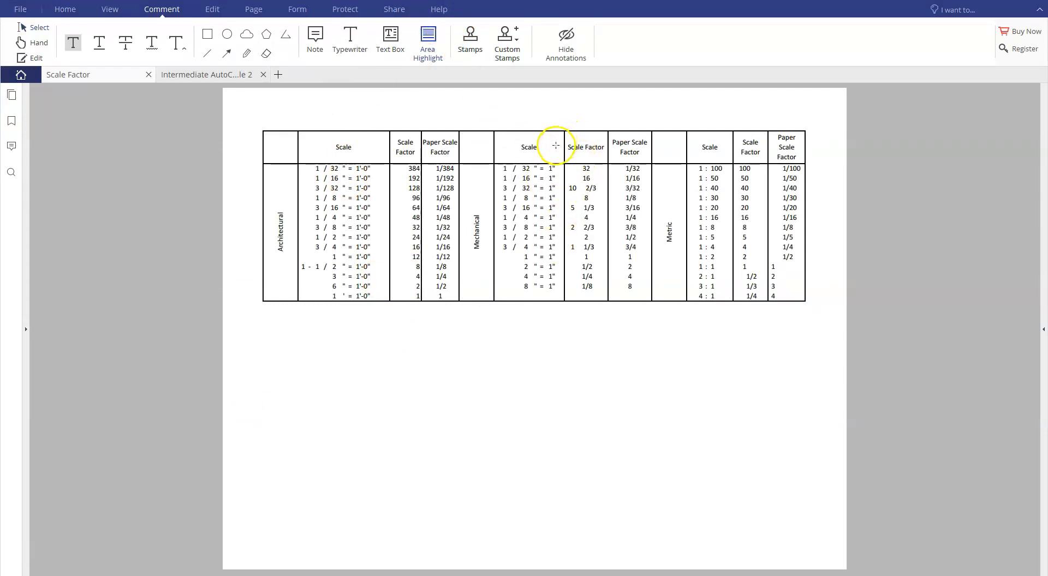
pyautogui.moveTo(602, 292); pyautogui.dragTo(610, 310)
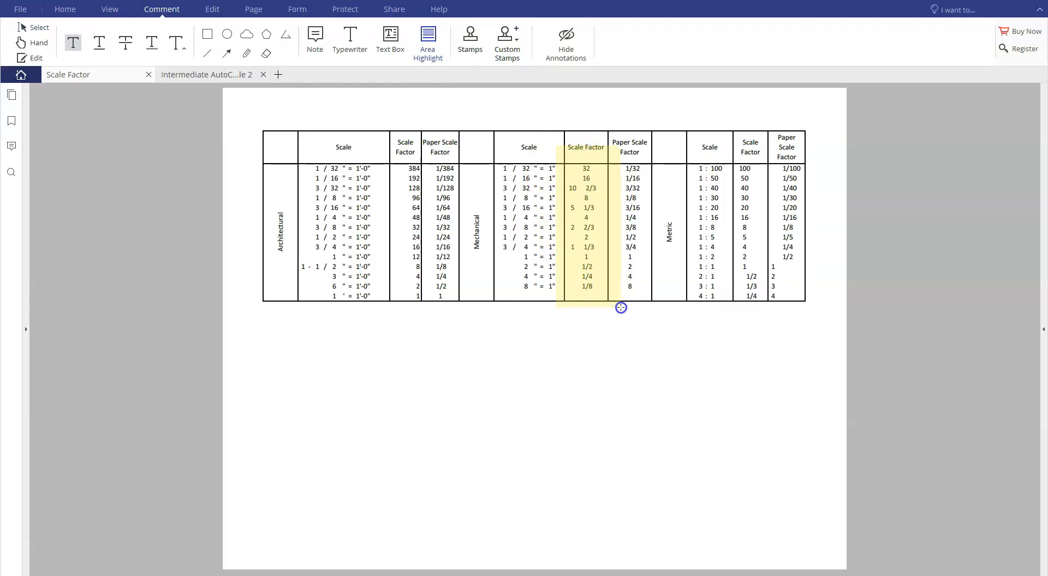
pyautogui.moveTo(621, 308); pyautogui.dragTo(621, 308)
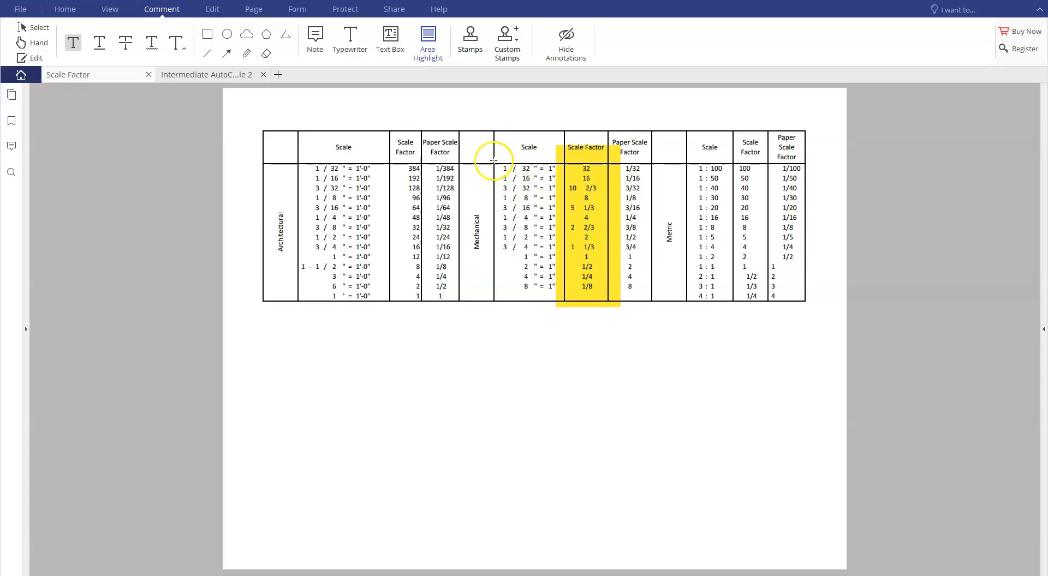
pyautogui.moveTo(500, 157); pyautogui.dragTo(558, 301)
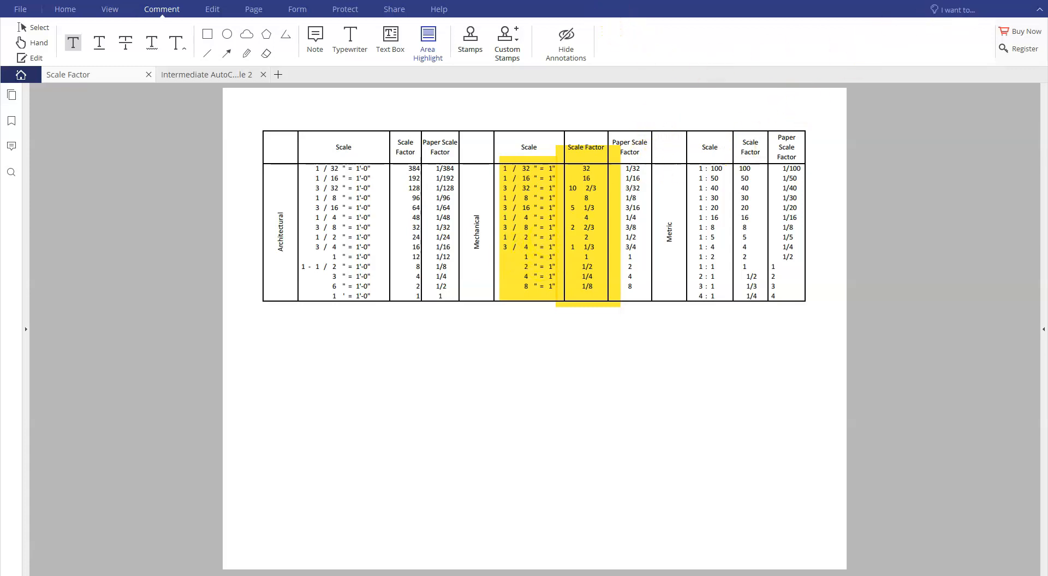
# Switch back to AutoCAD and set the A SIZE title block's X, Y and Z scale to .5 in its properties
pyautogui.click(21, 543)
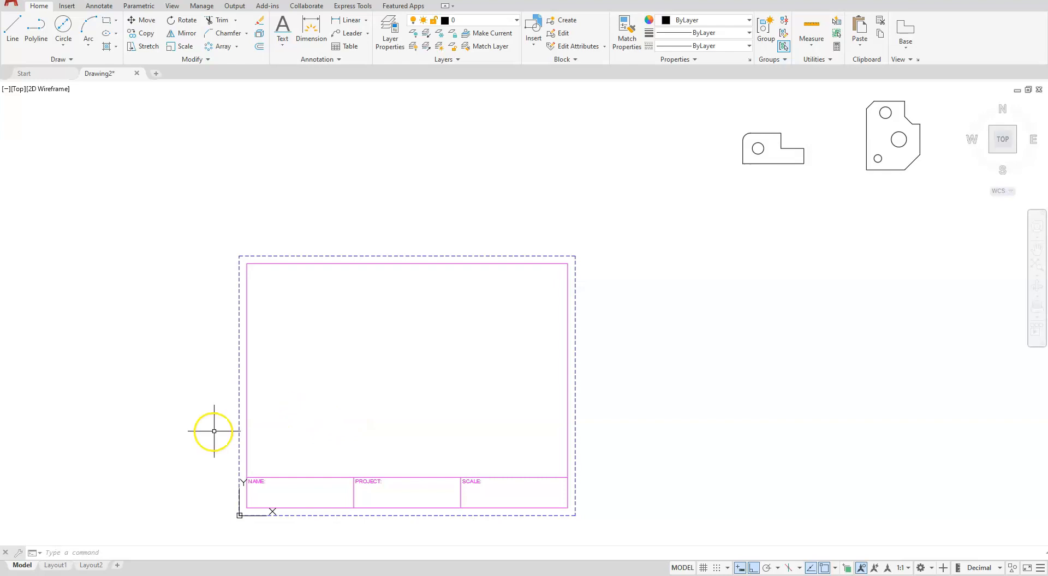
pyautogui.click(245, 428)
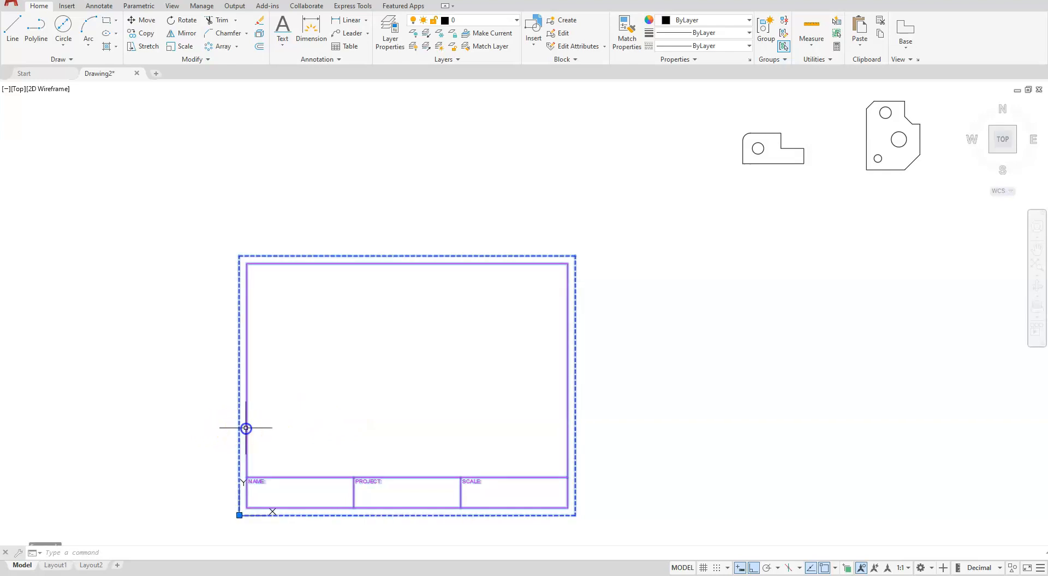
pyautogui.rightClick(247, 432)
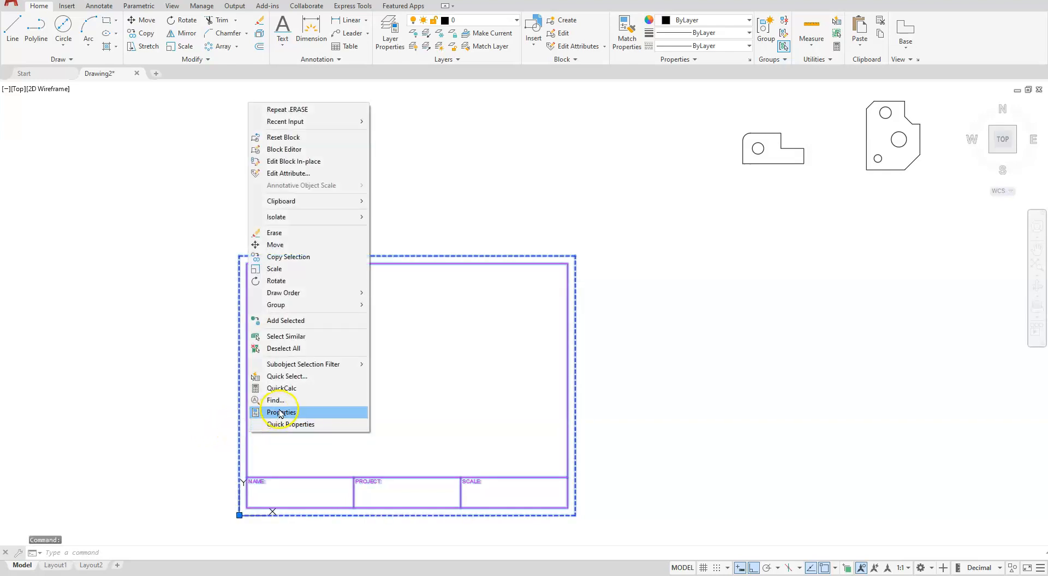
pyautogui.click(278, 413)
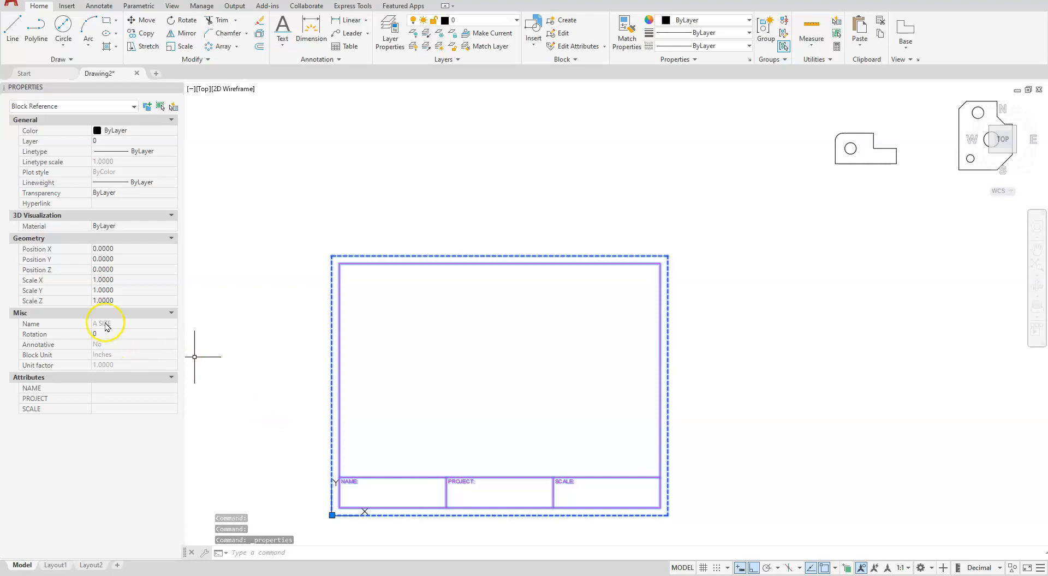
pyautogui.click(101, 280)
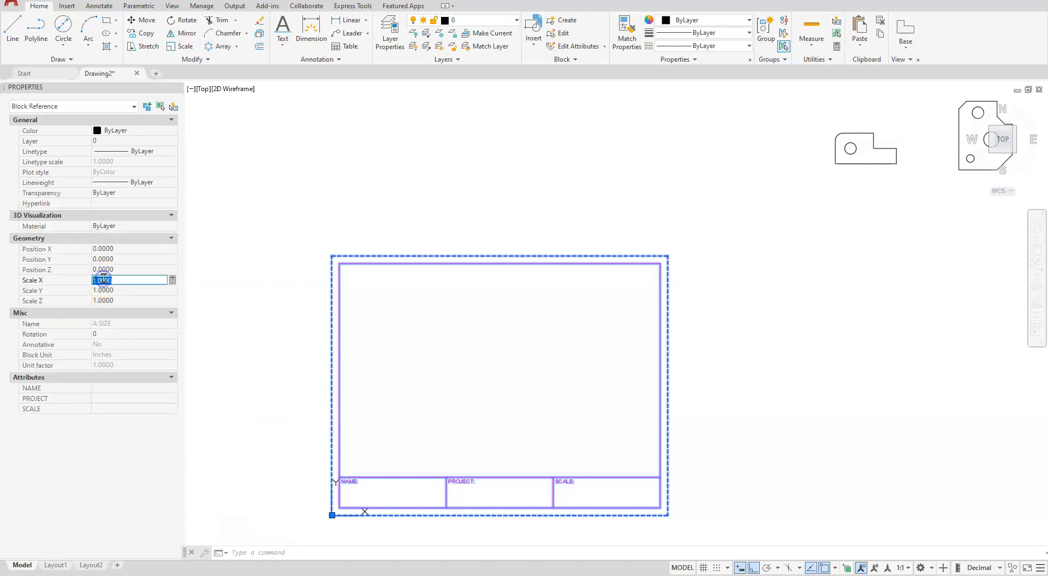
pyautogui.write('.5')
pyautogui.click(108, 291)
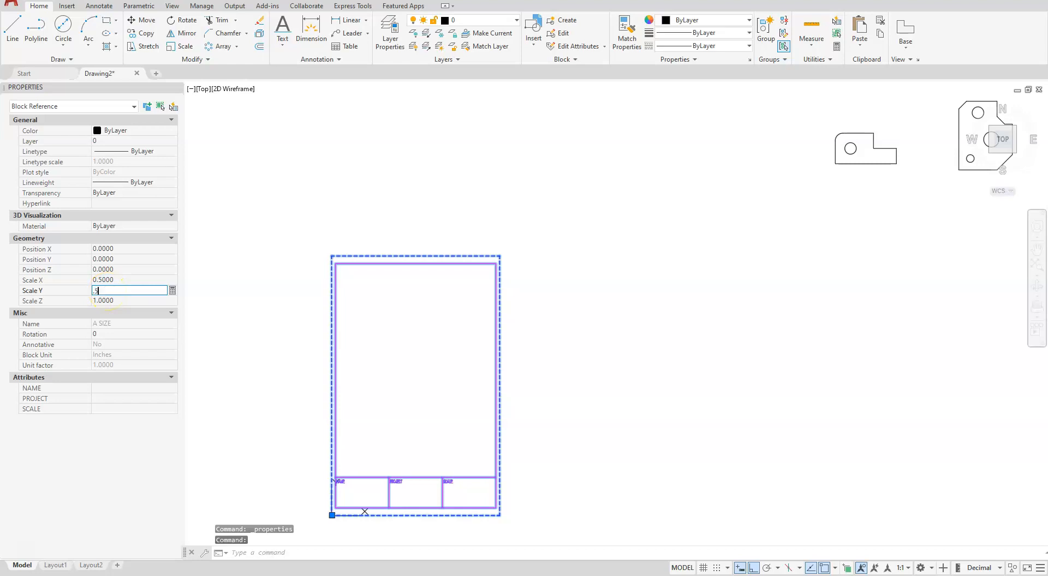
pyautogui.write('.5')
pyautogui.click(108, 300)
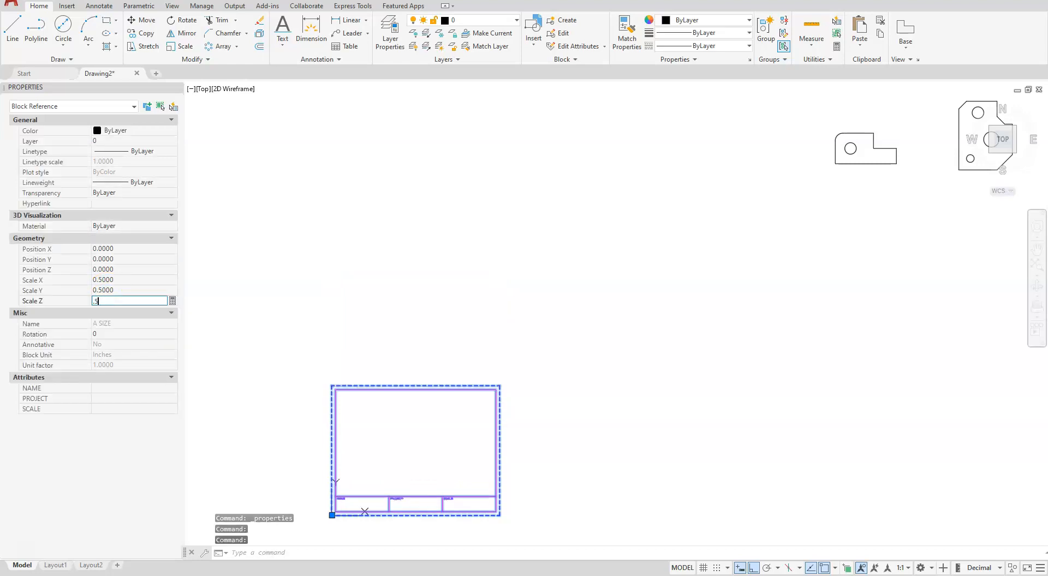
pyautogui.press('Return')
pyautogui.click(569, 304)
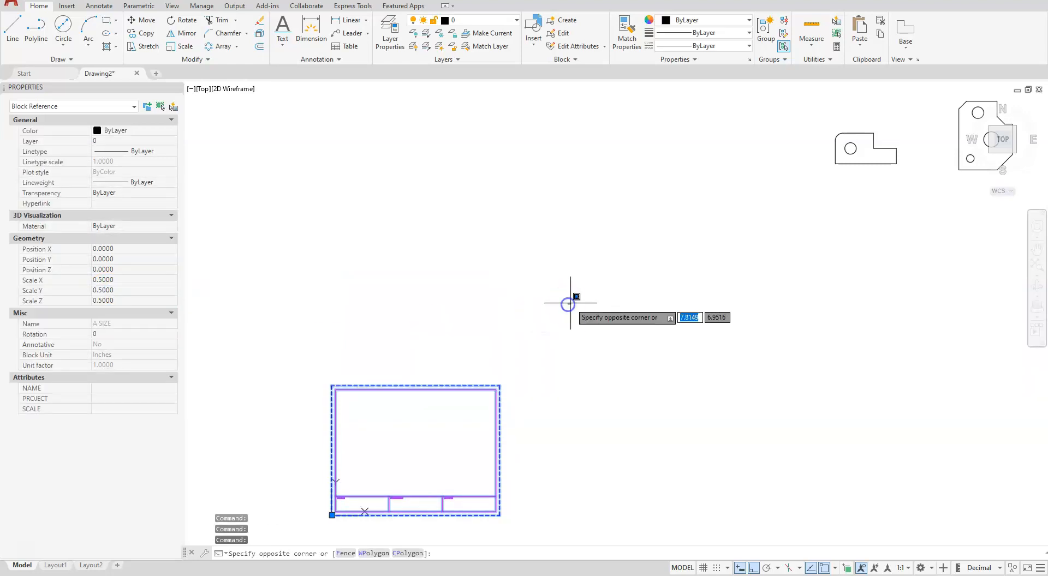
# Deselect the title block and move both profiles together onto the A SIZE sheet, with Ortho mode turned off
pyautogui.press('Escape')
pyautogui.scroll(-2, 628, 265)
pyautogui.press('Escape')
pyautogui.press('Escape')
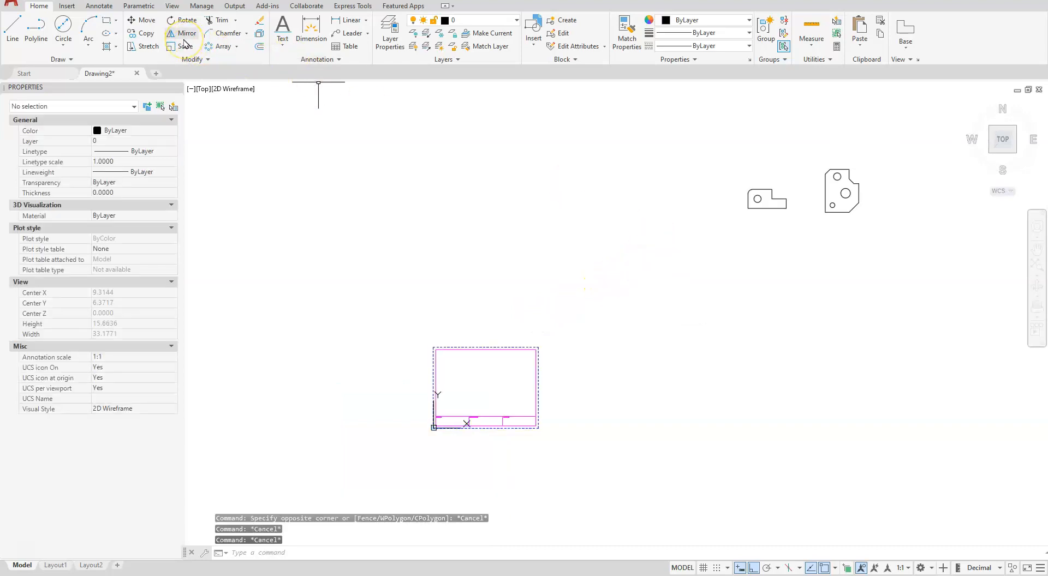
pyautogui.click(151, 25)
pyautogui.click(719, 129)
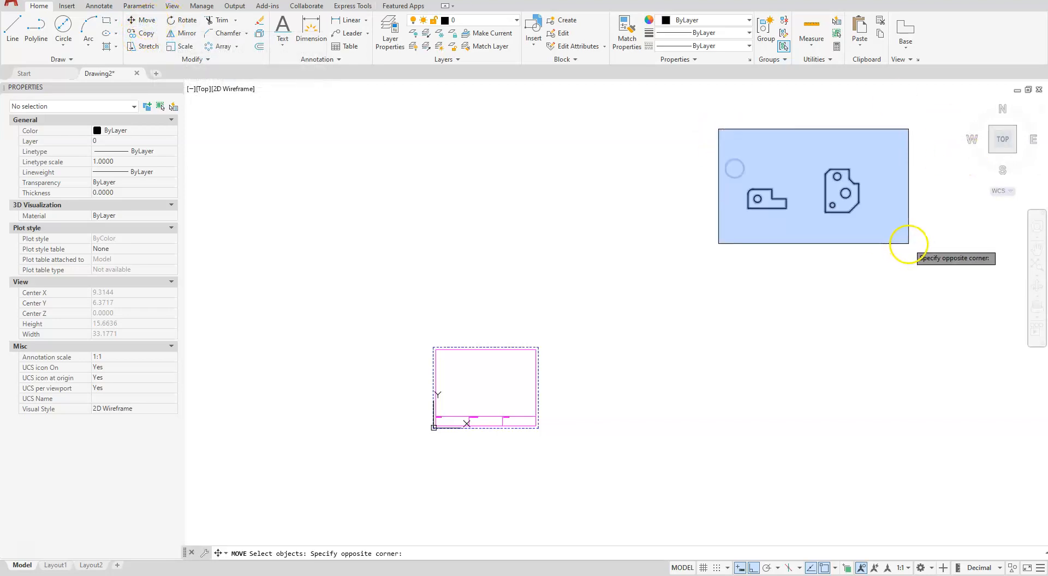
pyautogui.click(908, 244)
pyautogui.press('Return')
pyautogui.click(813, 194)
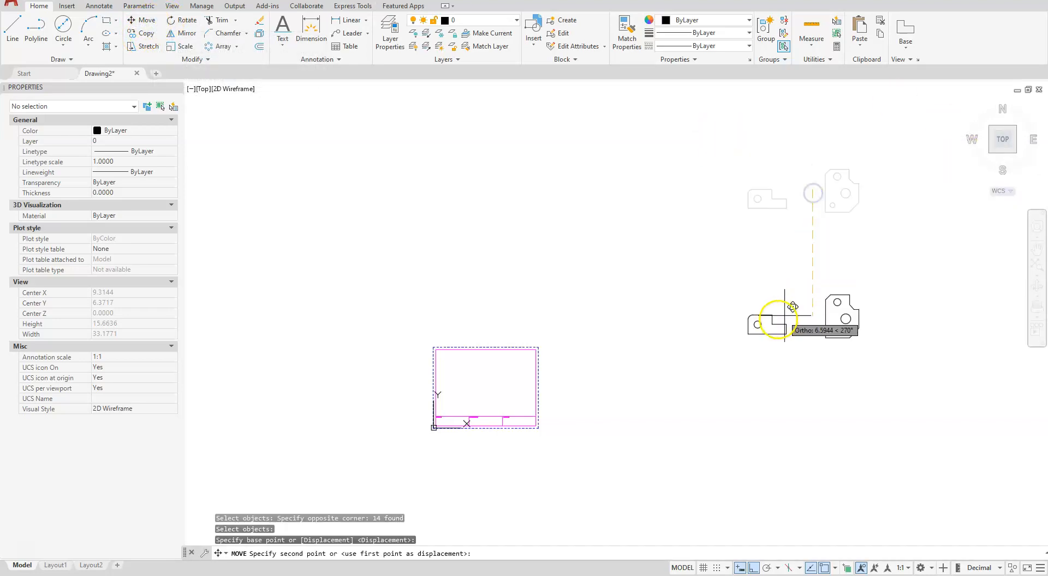
pyautogui.click(754, 568)
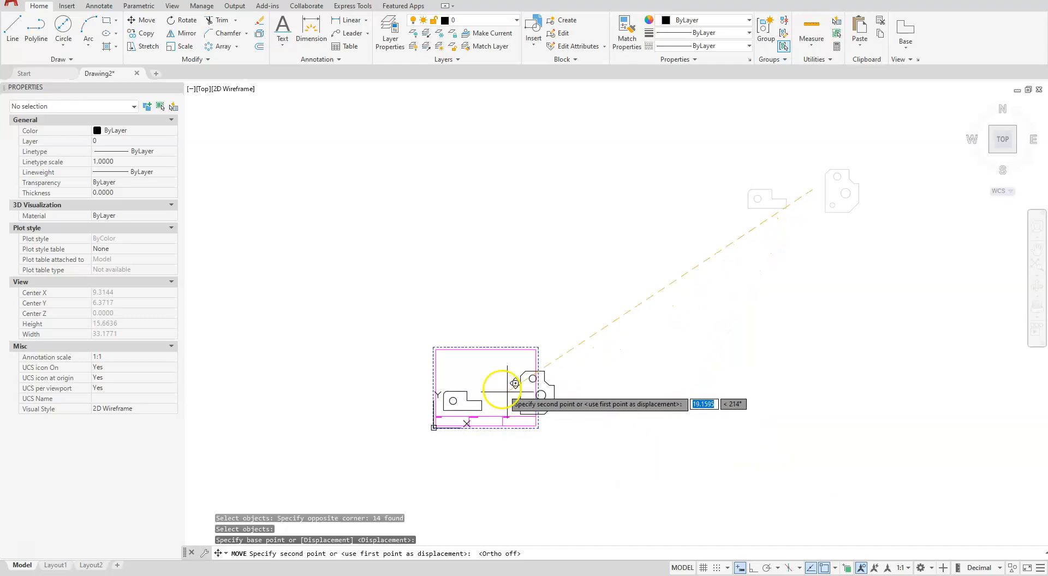
pyautogui.click(486, 381)
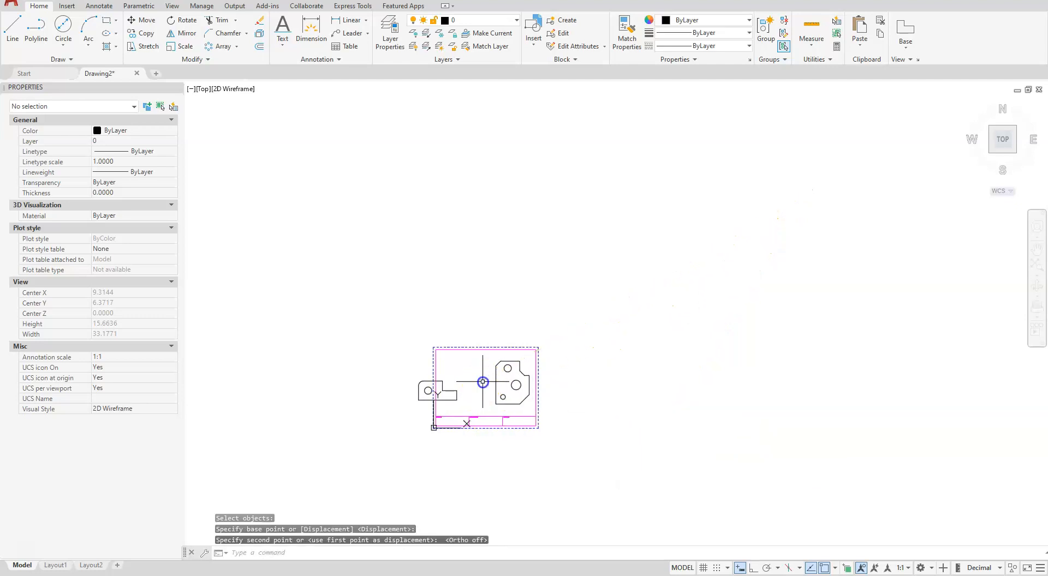
# Move the smaller rounded-corner profile with its hole fully inside the title block's border, beside the larger chamfered profile
pyautogui.scroll(4, 475, 397)
pyautogui.scroll(2, 475, 397)
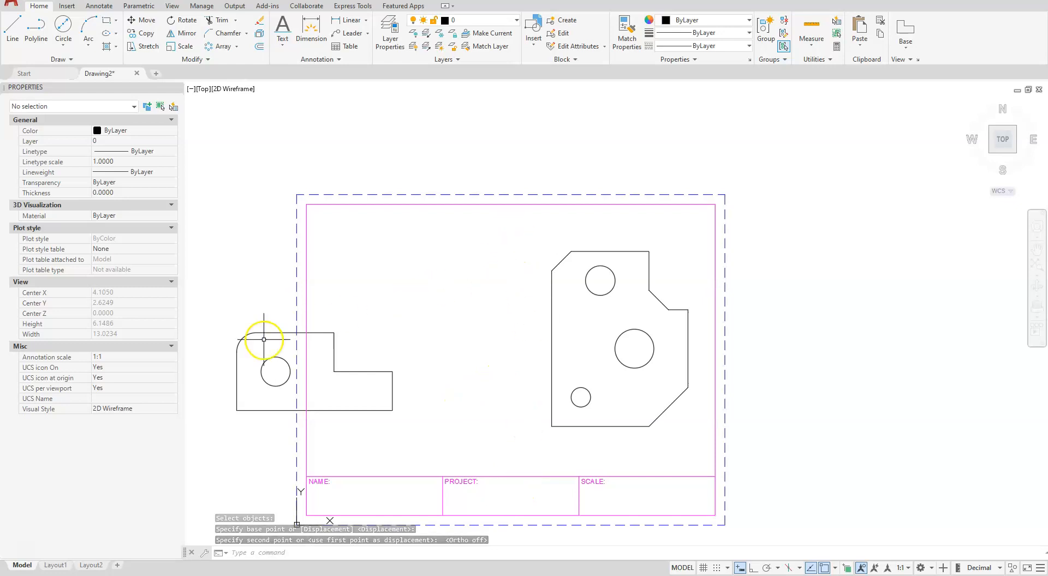
pyautogui.press('space')
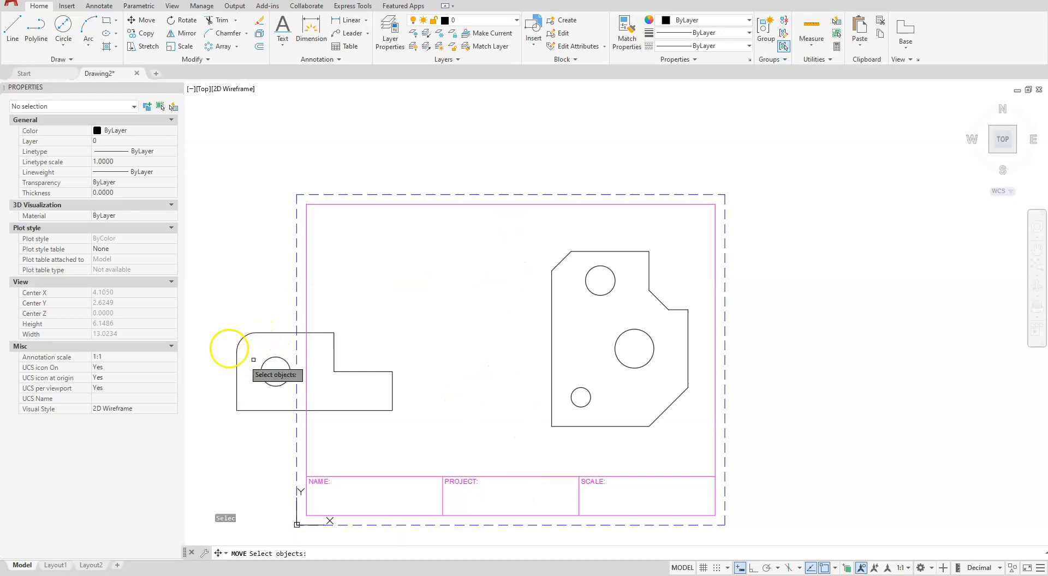
pyautogui.click(137, 21)
pyautogui.click(211, 316)
pyautogui.click(480, 433)
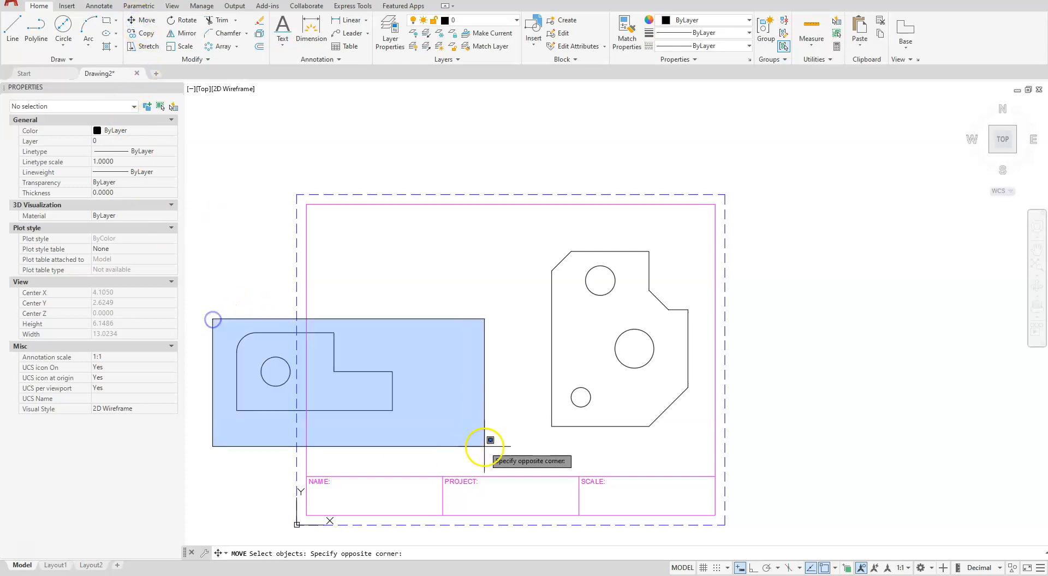
pyautogui.rightClick(452, 436)
pyautogui.click(384, 452)
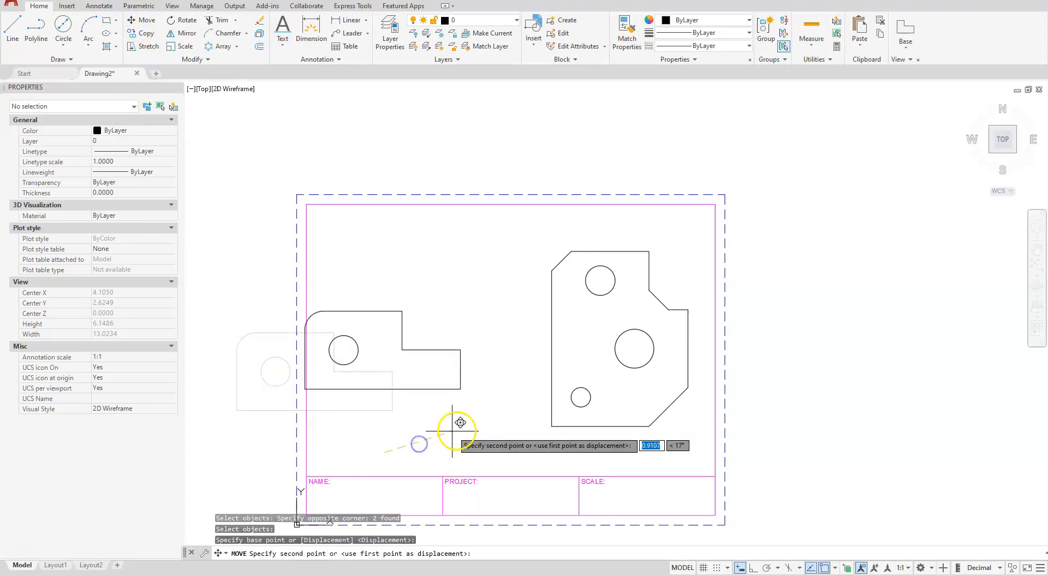
pyautogui.press('Escape')
pyautogui.press('Escape')
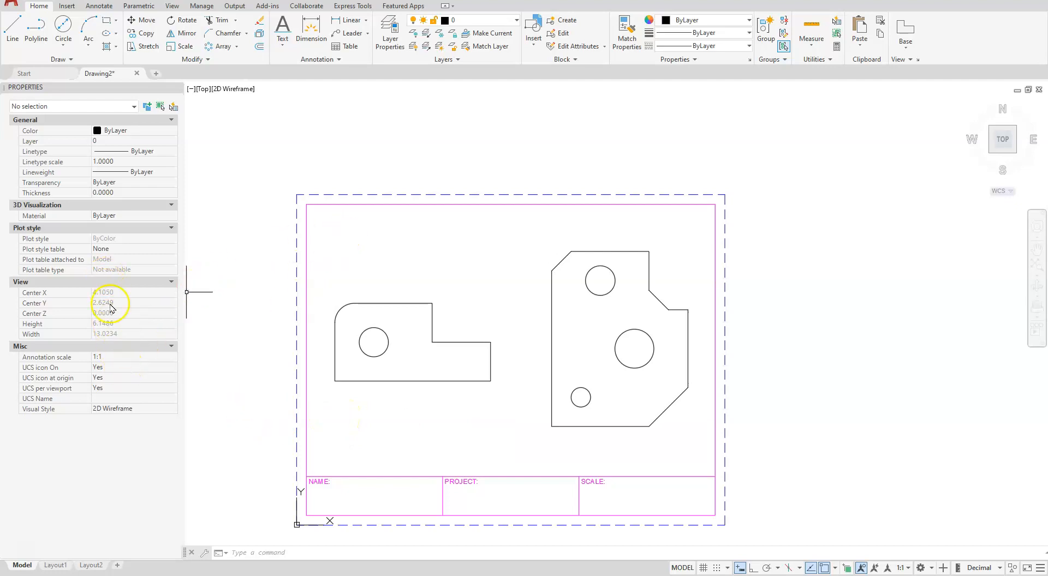
# Set the A SIZE title block's X, Y and Z scale to .75 in its properties
pyautogui.click(296, 433)
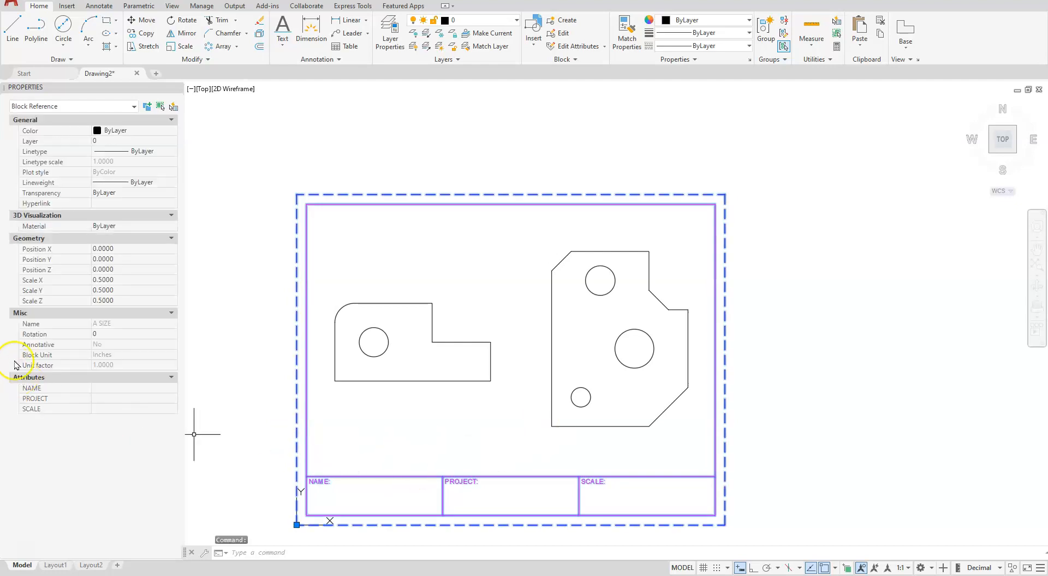
pyautogui.click(115, 280)
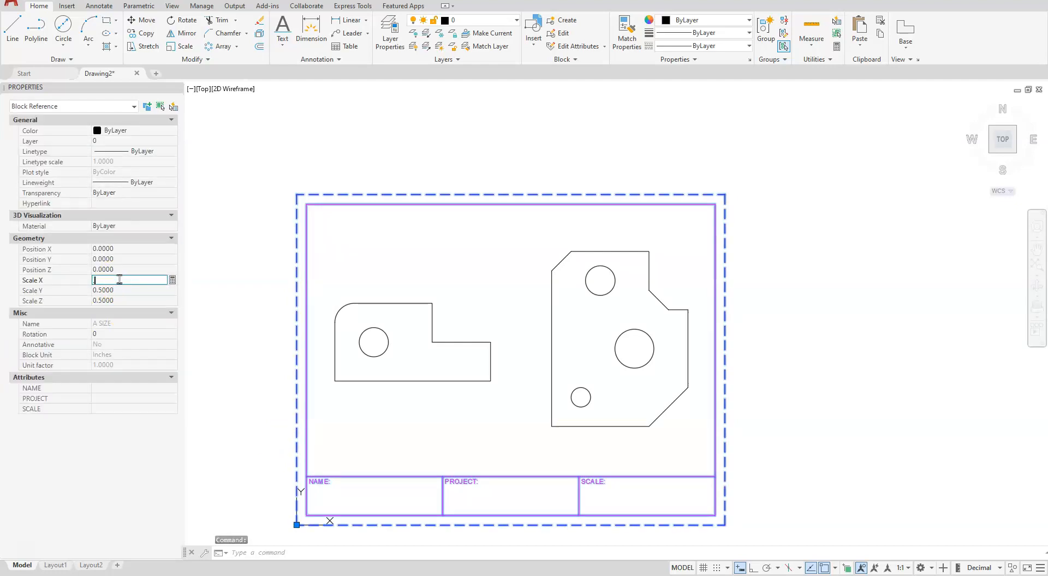
pyautogui.write('0.7500')
pyautogui.press('Tab')
pyautogui.write('.')
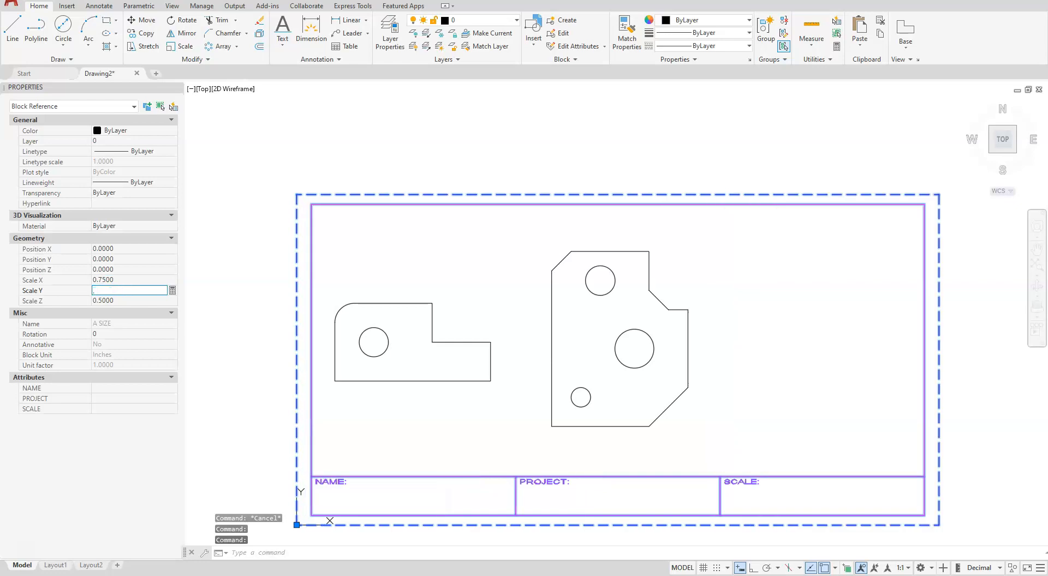
pyautogui.write('75')
pyautogui.press('Tab')
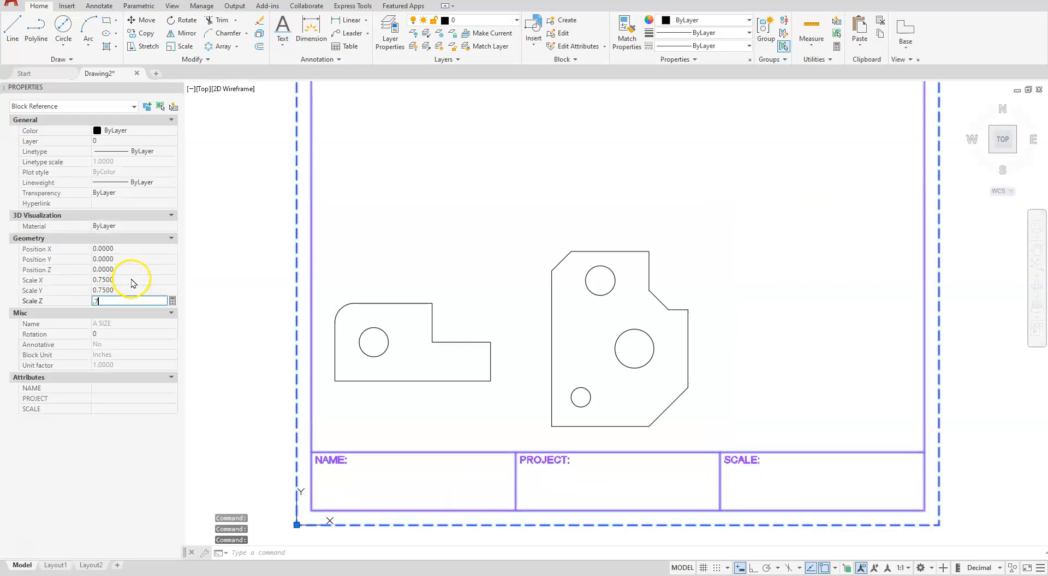
pyautogui.press('Return')
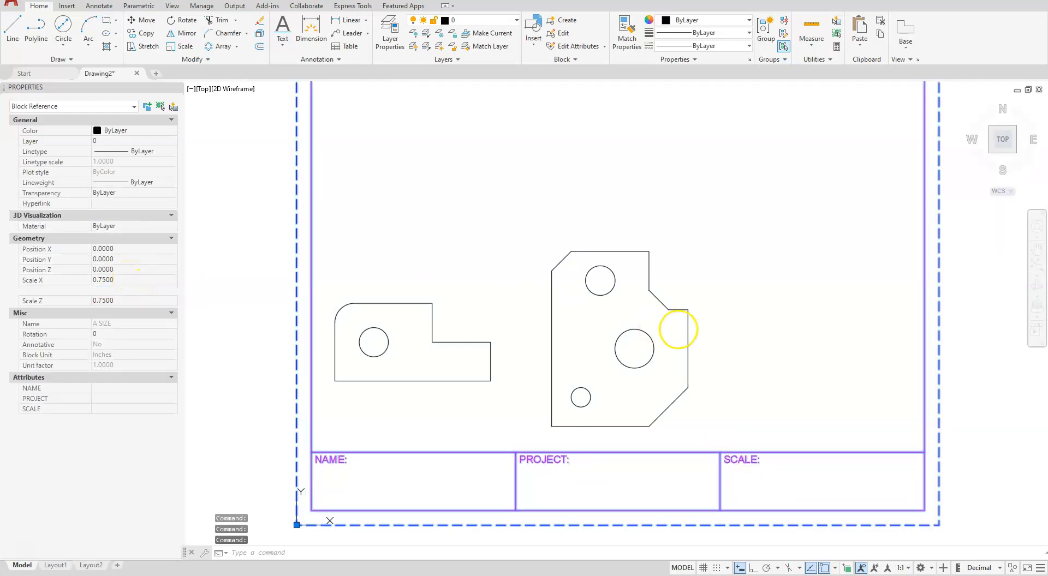
pyautogui.scroll(-4, 669, 341)
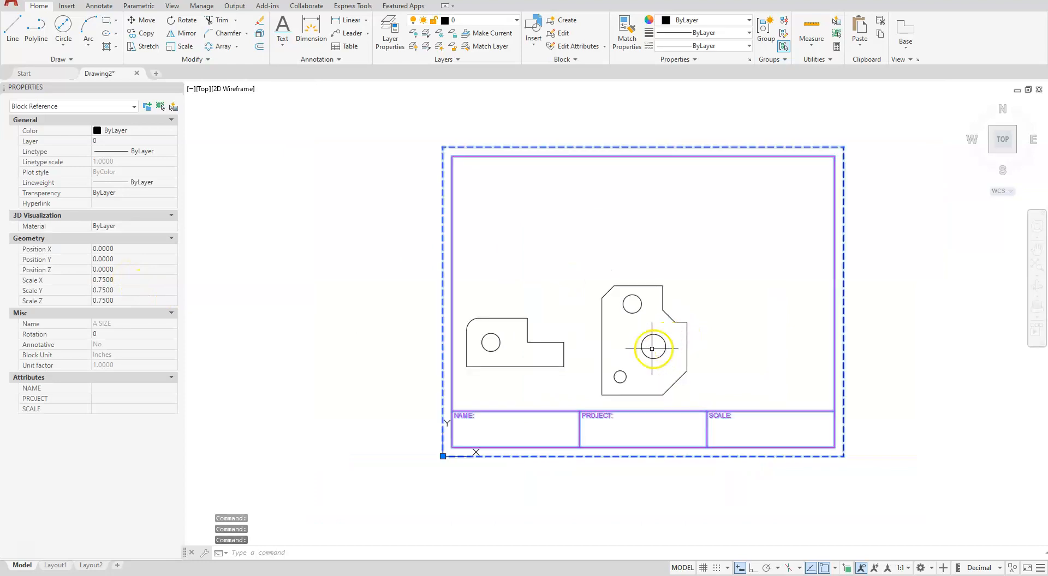
# Fill in the title block's SCALE attribute as NOT TO SCALE, replace it with the abbreviation N.T.S., and deselect the block
pyautogui.click(118, 409)
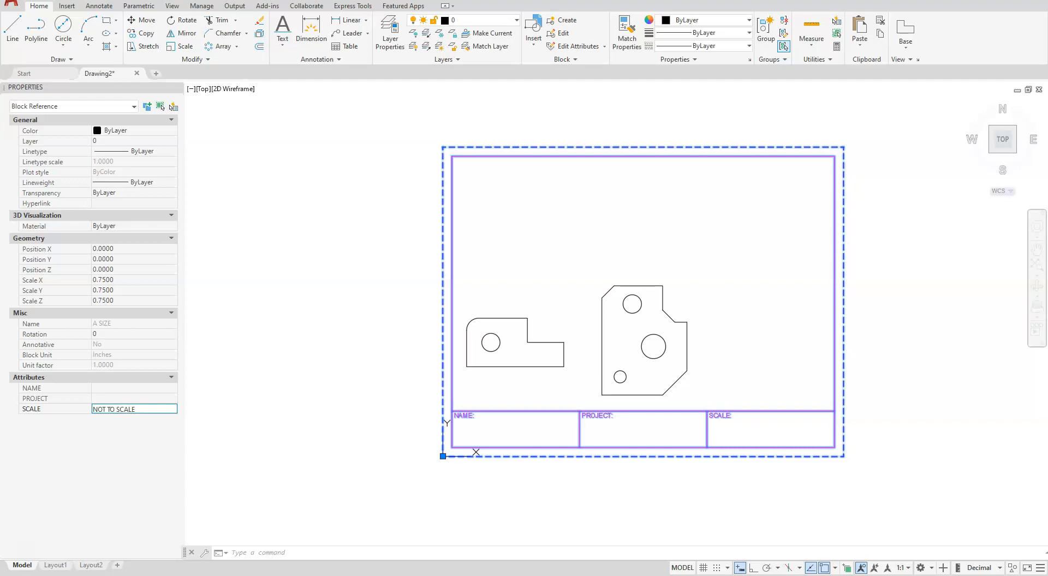
pyautogui.press('Return')
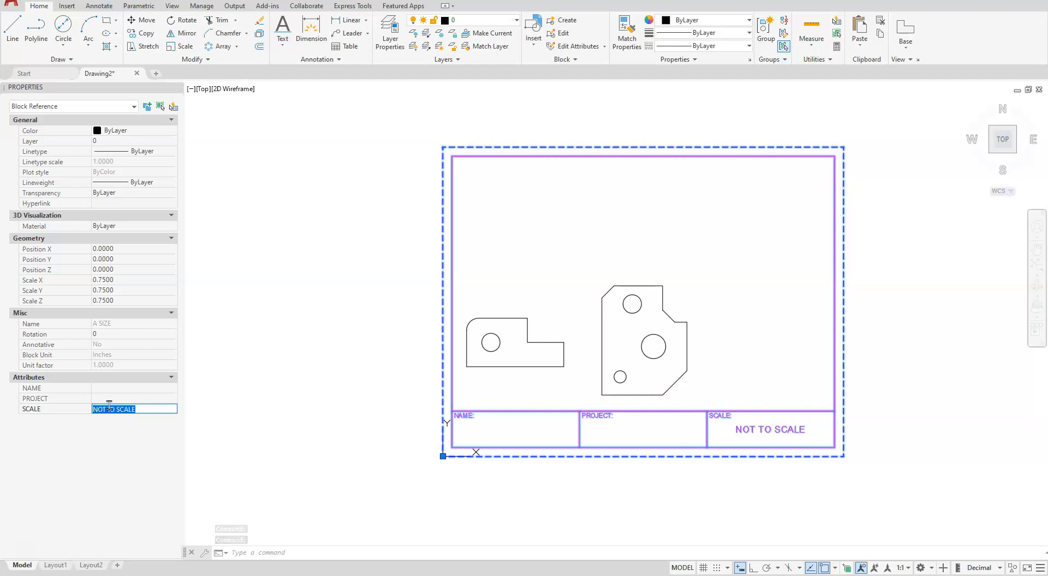
pyautogui.click(155, 408)
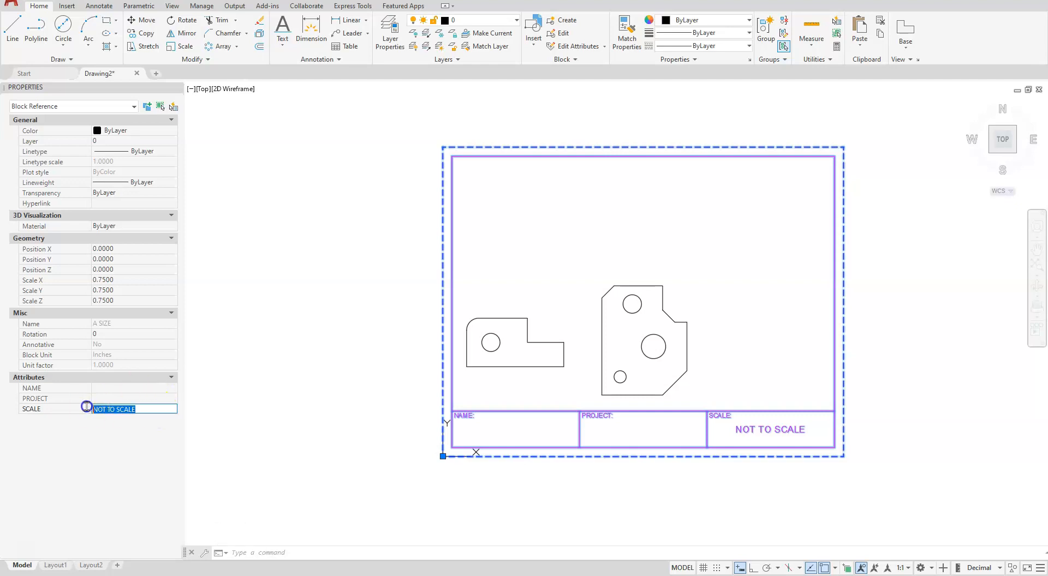
pyautogui.write('N.T.')
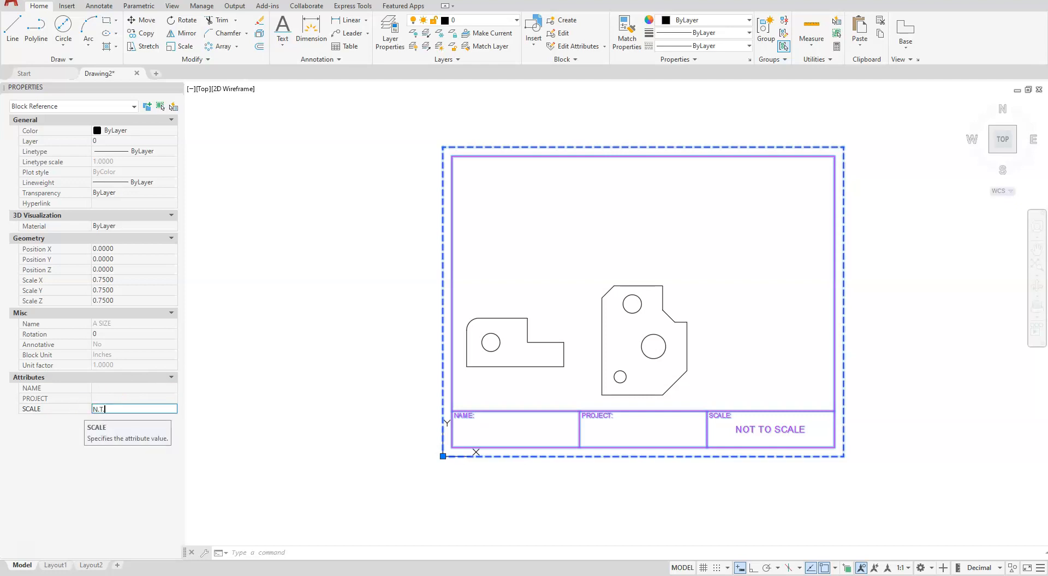
pyautogui.write('S.')
pyautogui.press('Return')
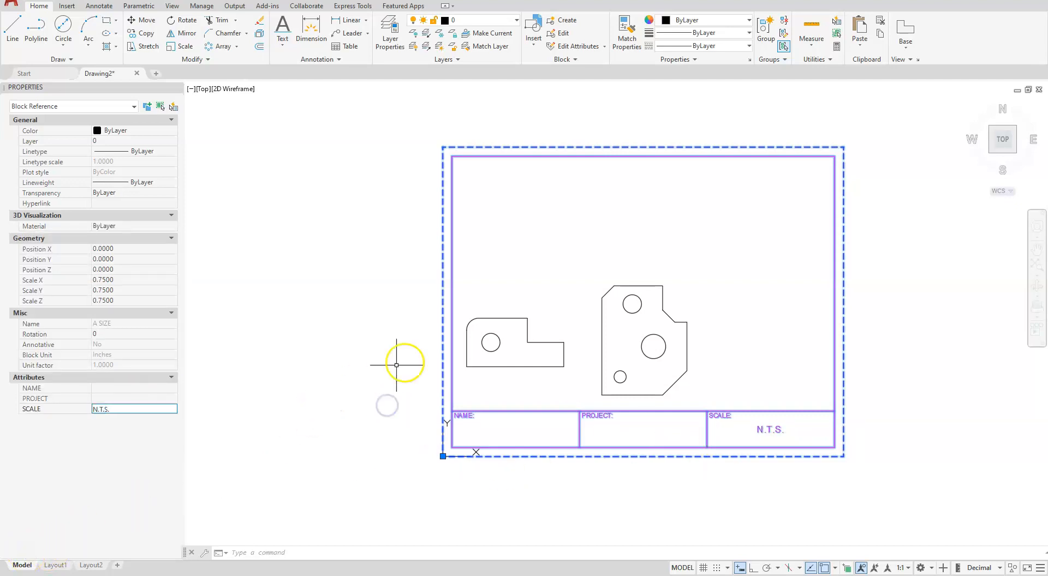
pyautogui.click(349, 380)
pyautogui.press('Escape')
pyautogui.press('Escape')
pyautogui.press('Escape')
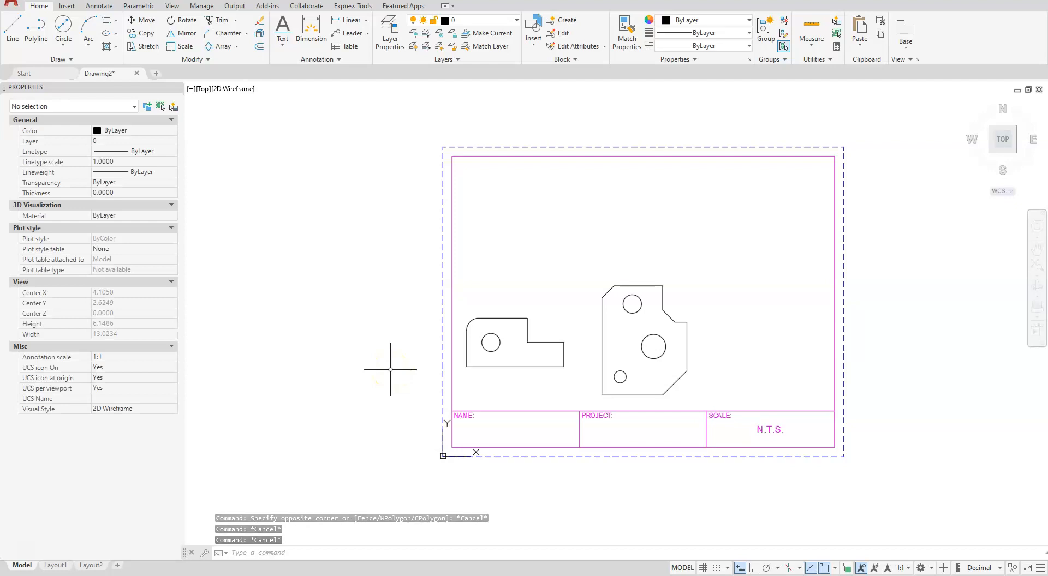
# Set the drawing's global linetype scale factor (LTSCALE) to .75
pyautogui.write('LTS')
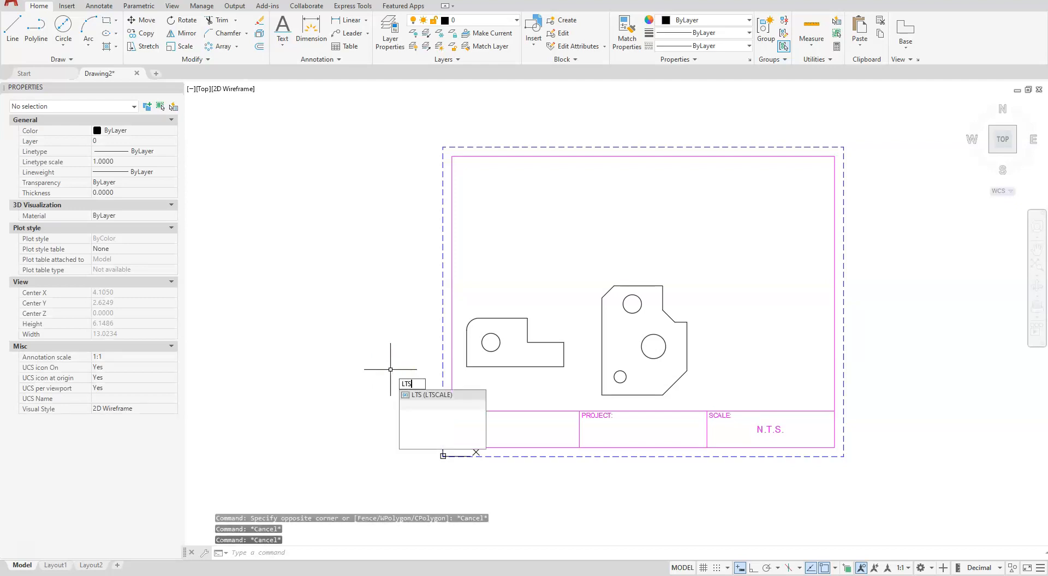
pyautogui.press('Return')
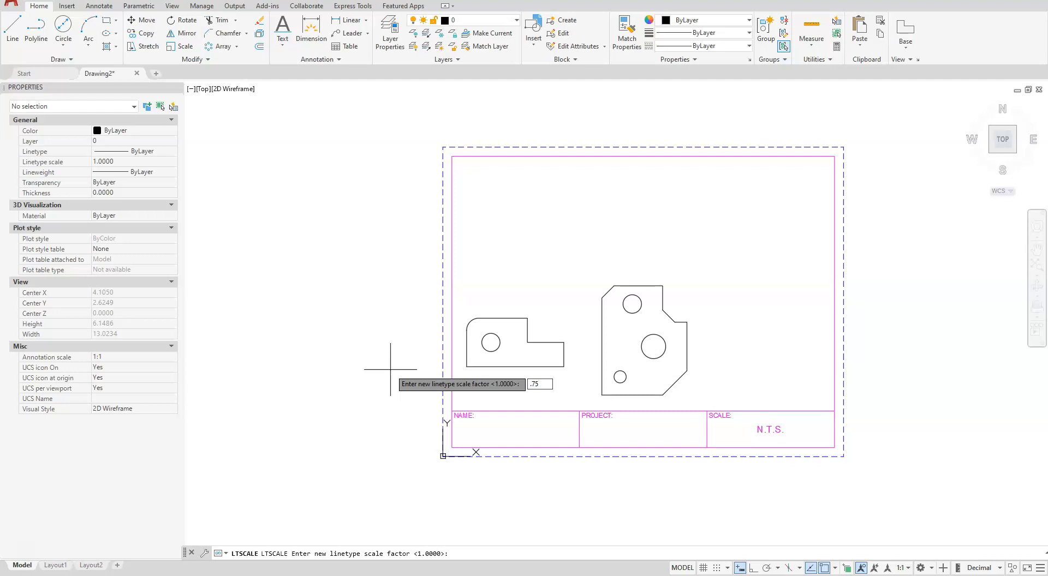
pyautogui.press('Return')
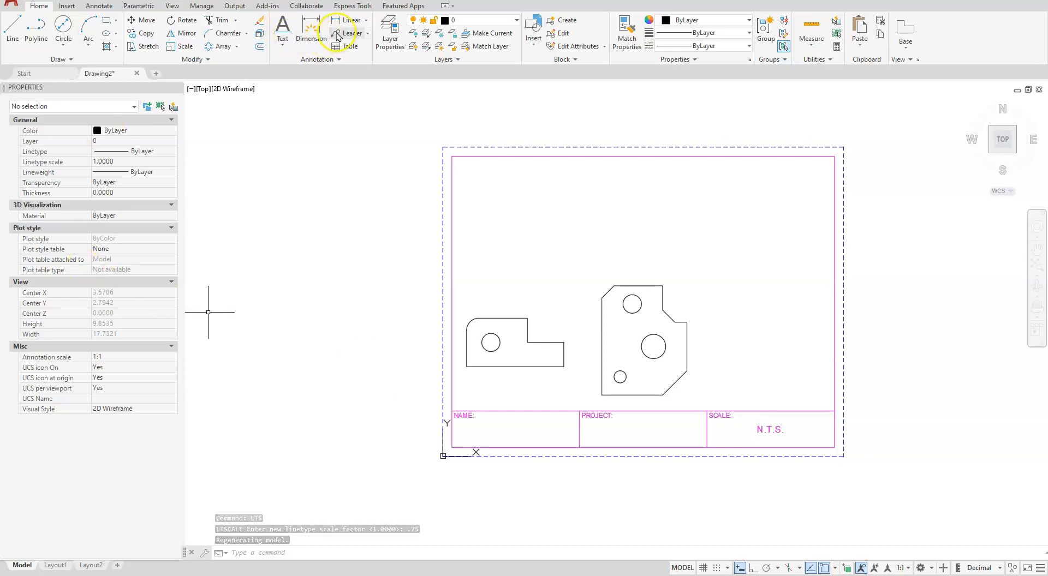
# Draw a vertical dividing line from the midpoint of the border's upper edge to the midpoint of the line above the title strip
pyautogui.click(12, 27)
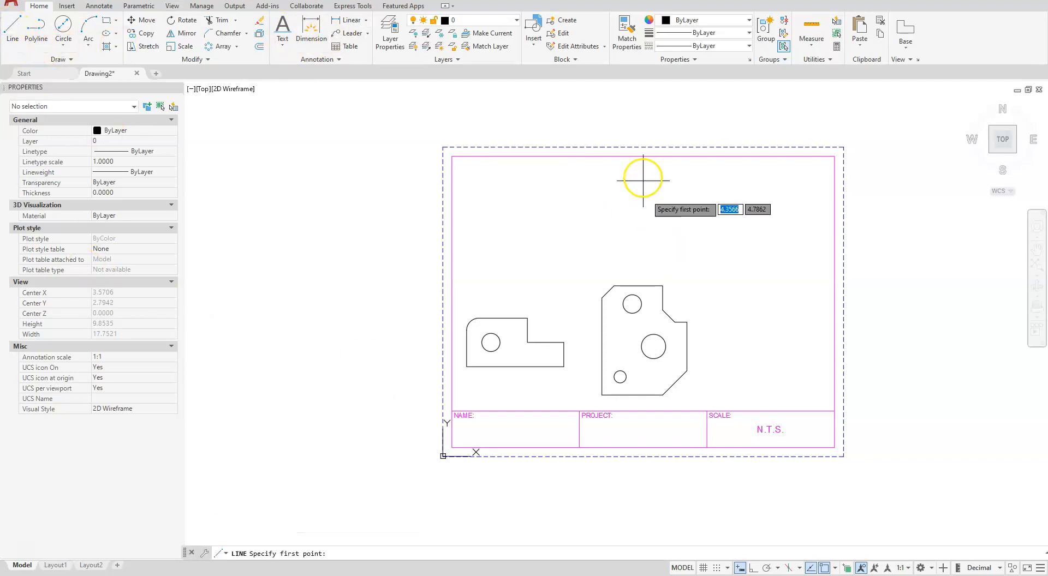
pyautogui.click(643, 157)
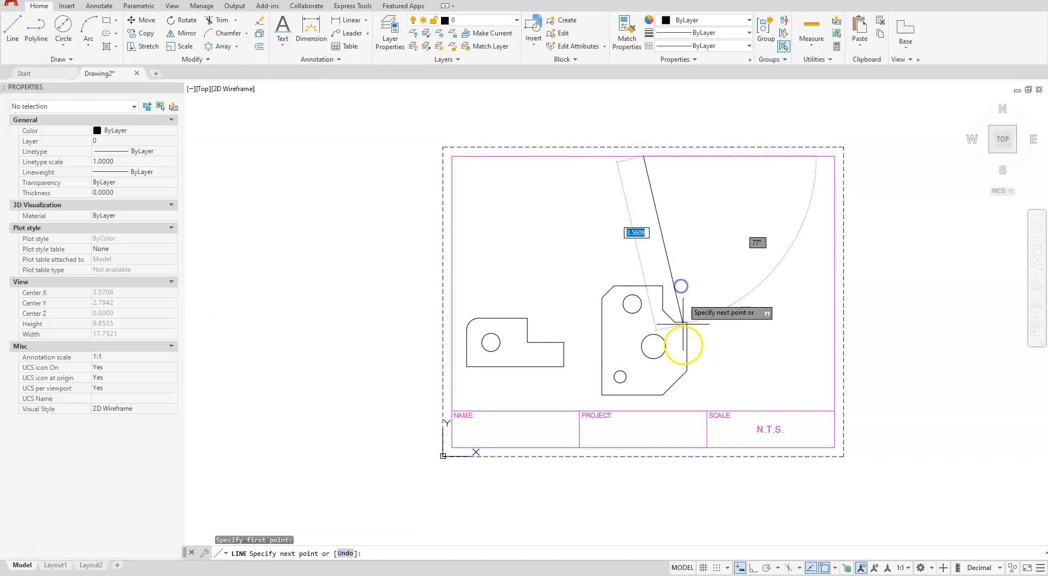
pyautogui.click(643, 410)
pyautogui.press('Escape')
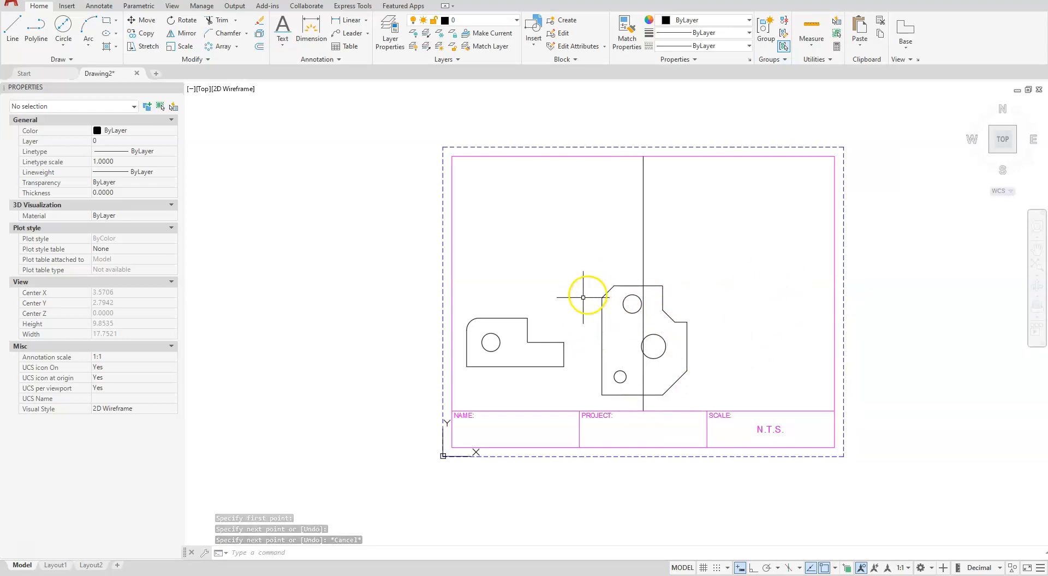
# Move the larger chamfered profile with its three holes to about the middle of the sheet's right half
pyautogui.click(146, 20)
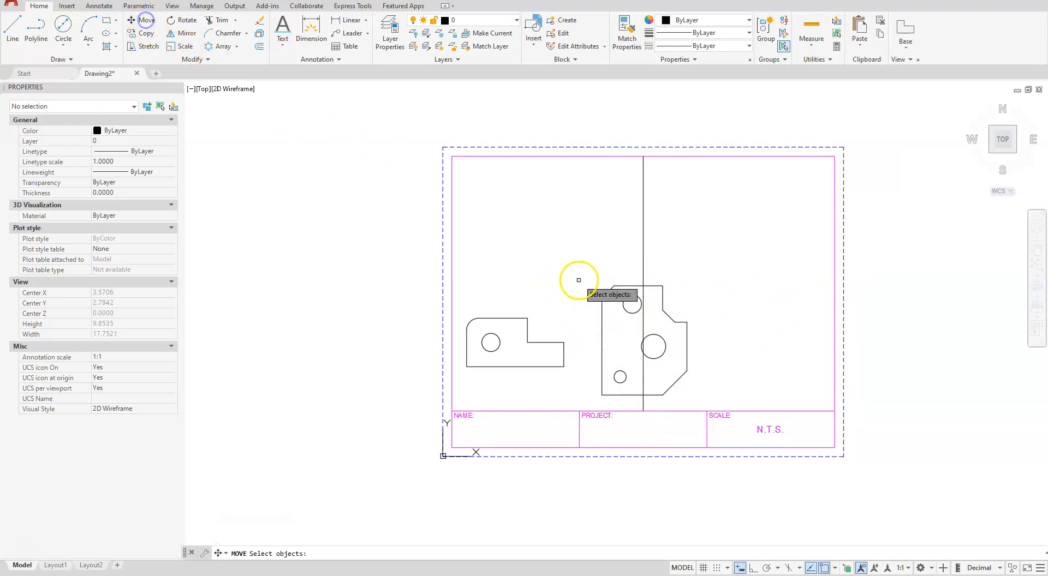
pyautogui.click(578, 280)
pyautogui.click(779, 411)
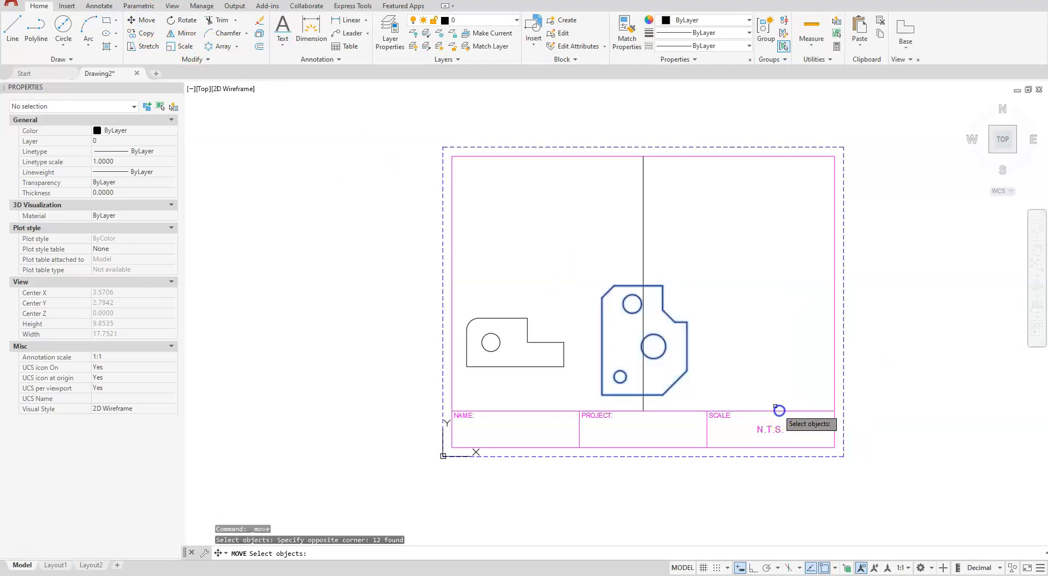
pyautogui.press('Return')
pyautogui.click(693, 354)
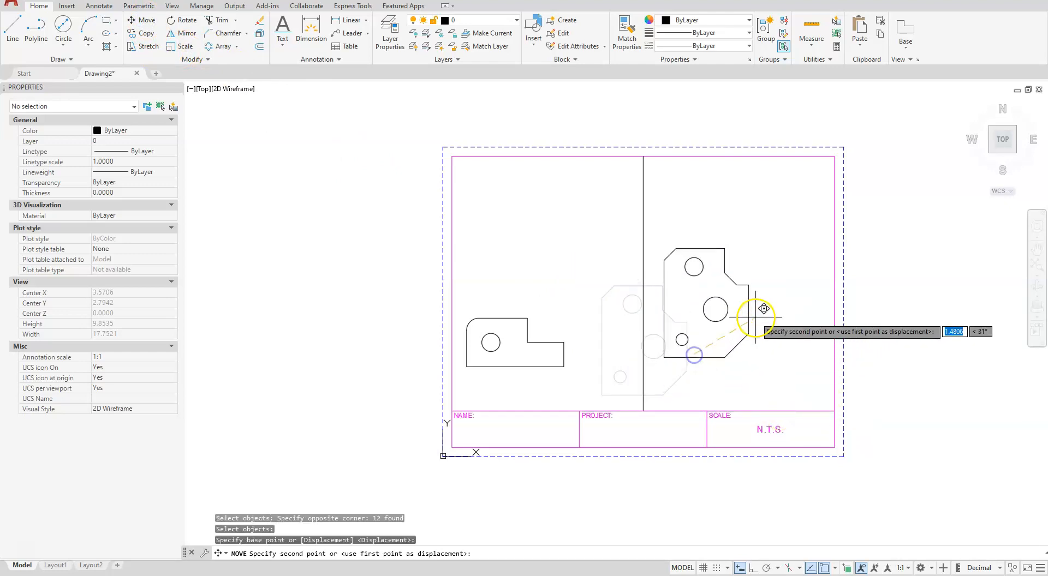
pyautogui.click(790, 306)
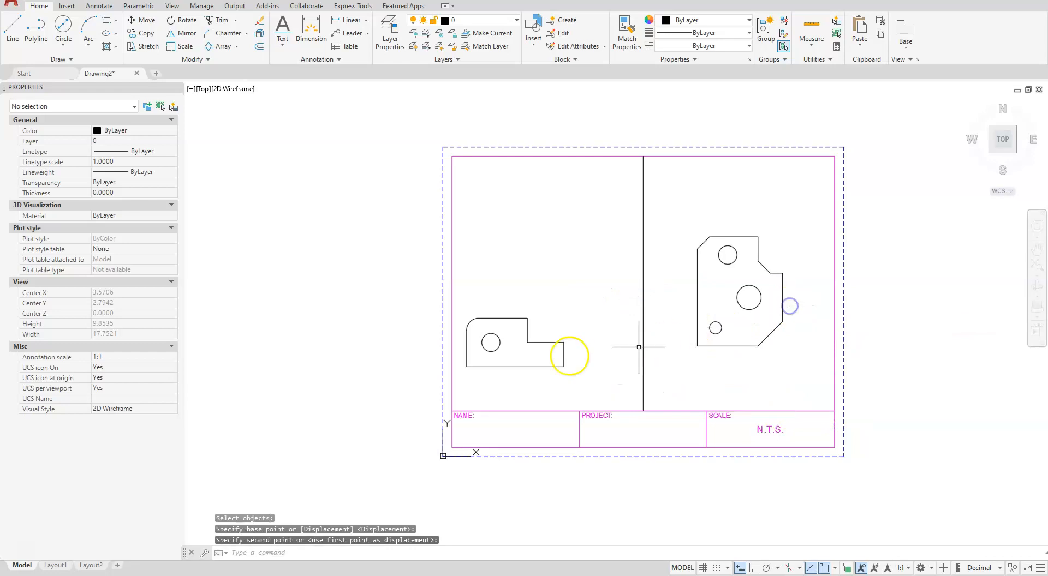
# Move the smaller rounded-corner profile with its hole to about the middle of the sheet's left half
pyautogui.click(145, 23)
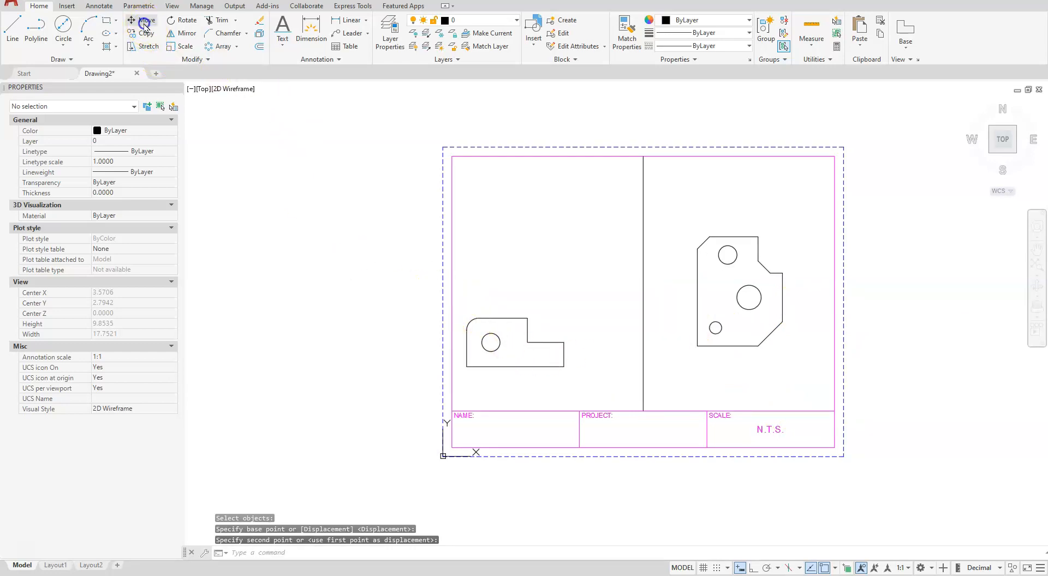
pyautogui.click(402, 291)
pyautogui.click(613, 380)
pyautogui.press('Return')
pyautogui.click(606, 367)
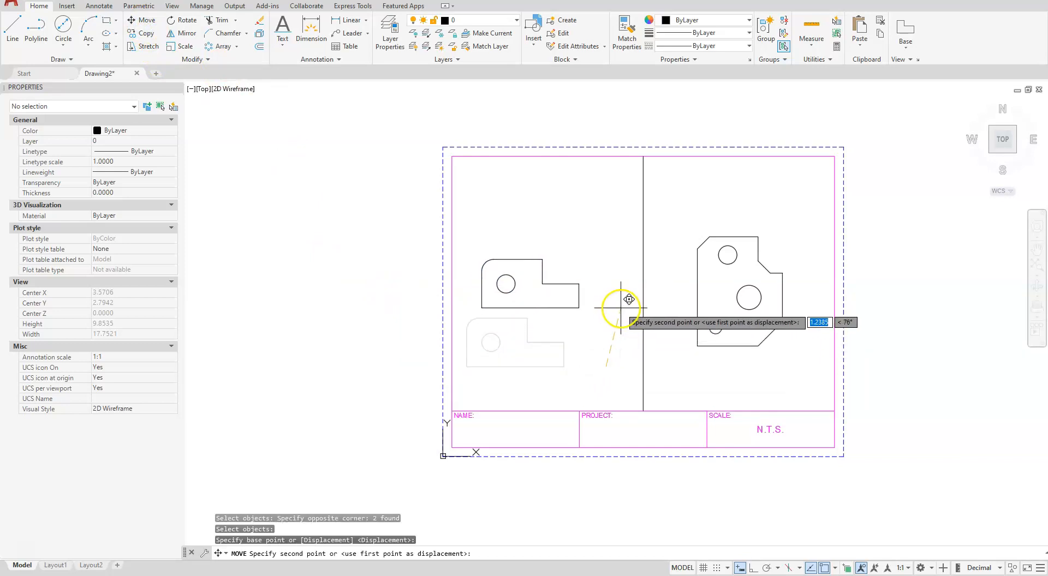
pyautogui.click(626, 321)
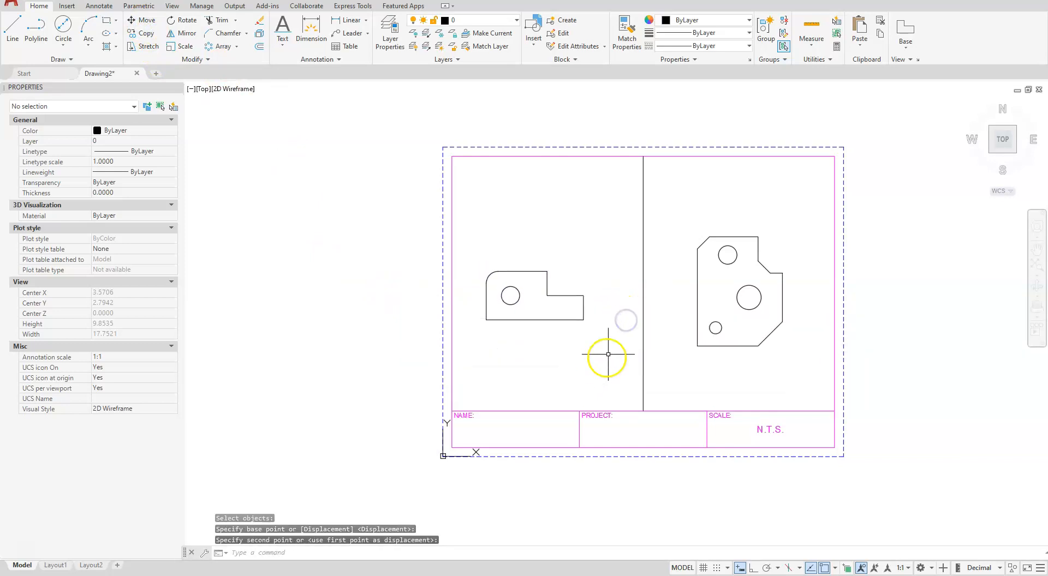
pyautogui.scroll(1, 533, 355)
pyautogui.scroll(1, 566, 409)
pyautogui.moveTo(566, 409); pyautogui.dragTo(594, 411, button='middle')
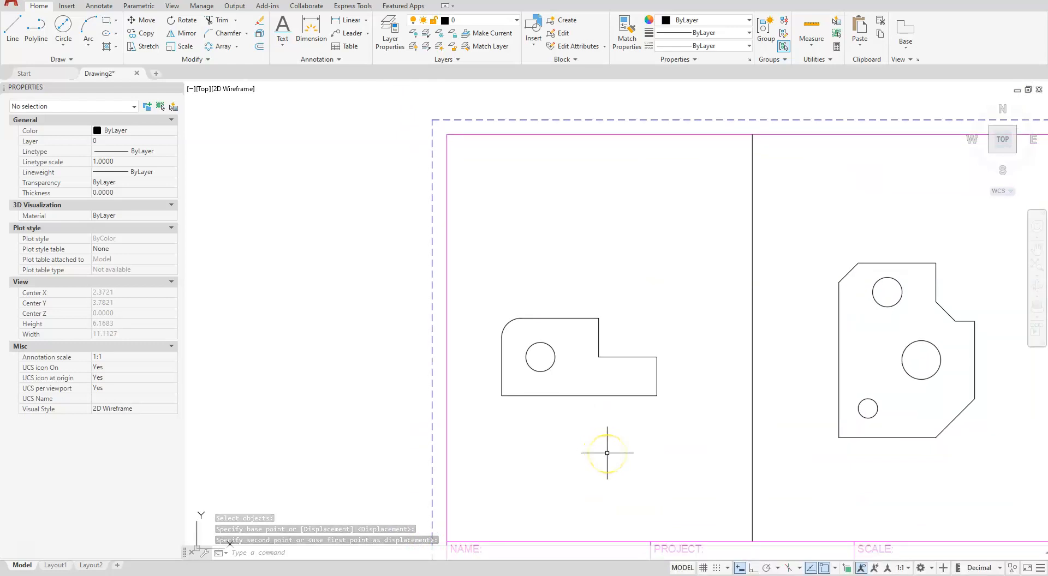
# Set the CENTERLAYER system variable to CENTER so center marks are placed on that layer
pyautogui.write('CENTERLEAYER')
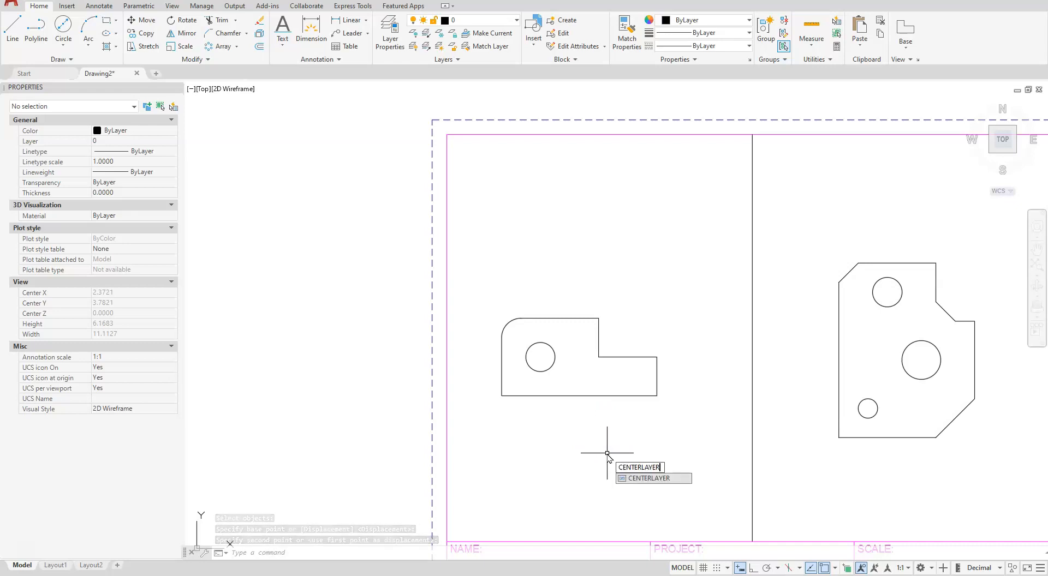
pyautogui.press('Return')
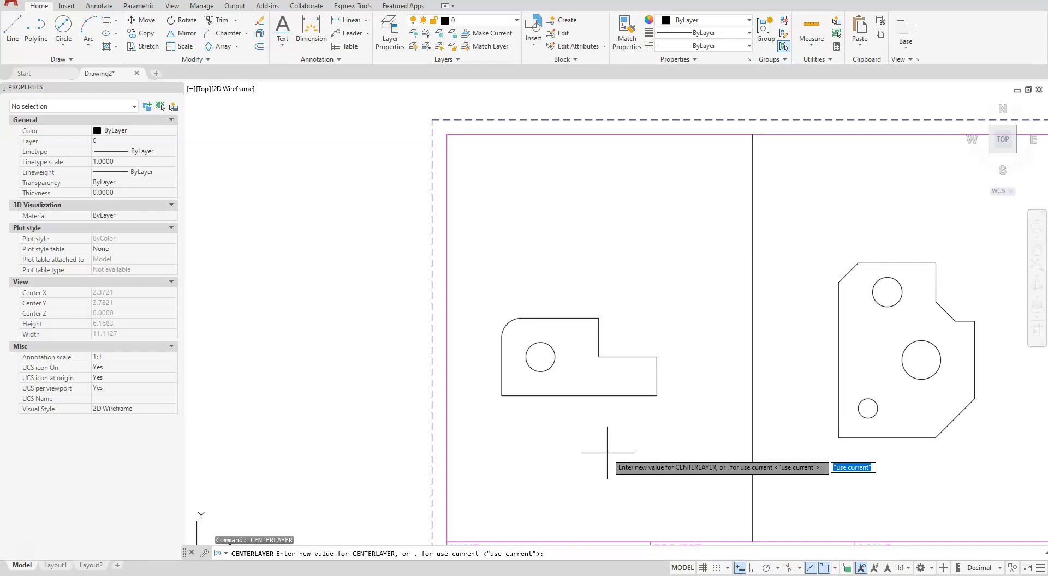
pyautogui.write('CENTER')
pyautogui.press('Return')
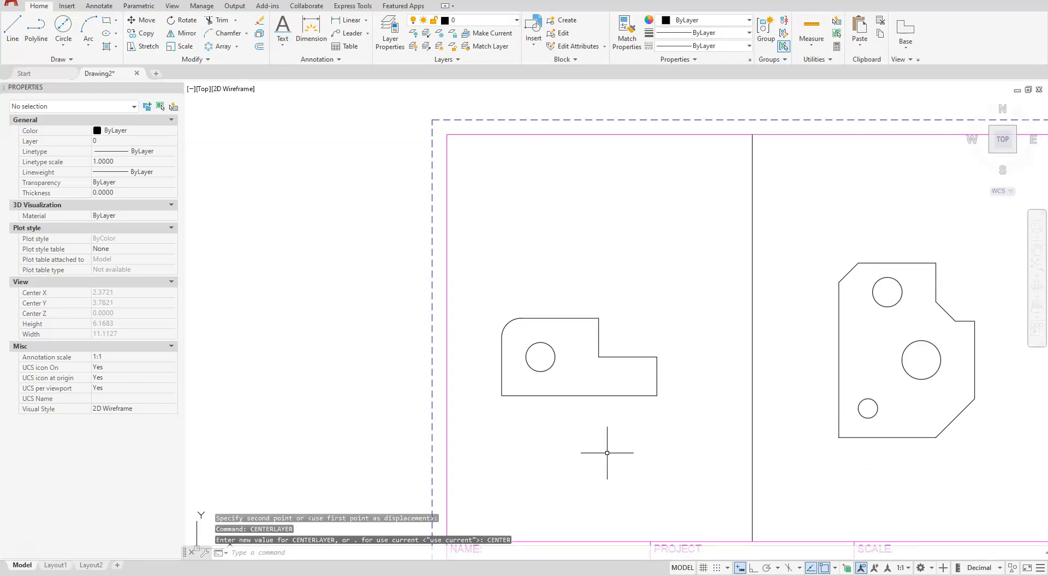
# Add center marks to the smaller profile's hole and to all three holes of the larger profile
pyautogui.moveTo(872, 417)
pyautogui.mouseDown(button='middle')
pyautogui.moveTo(722, 360)
pyautogui.moveTo(678, 368)
pyautogui.mouseUp(button='middle')
pyautogui.moveTo(375, 347); pyautogui.dragTo(477, 356, button='middle')
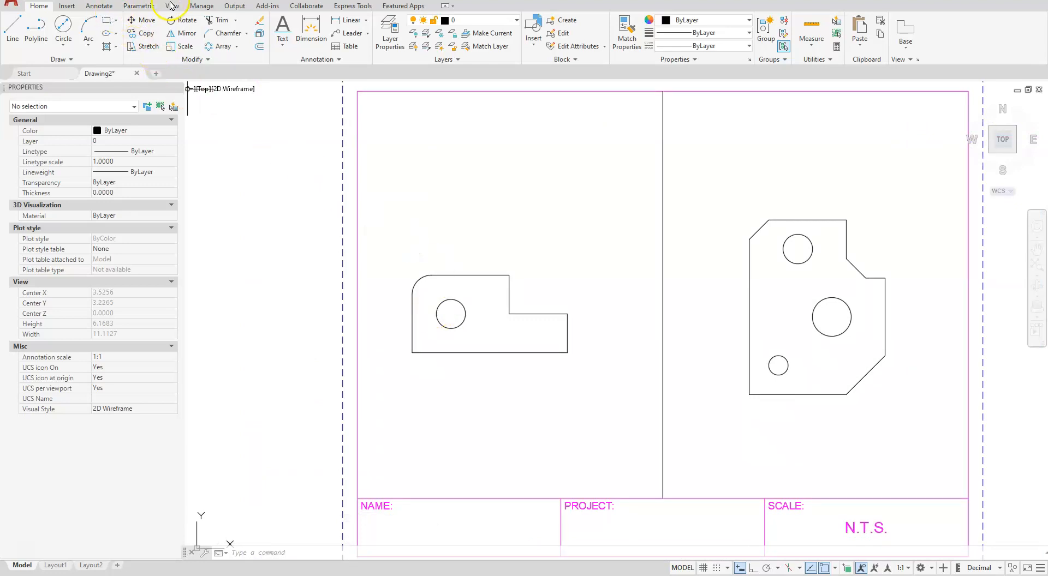
pyautogui.click(100, 7)
pyautogui.click(360, 27)
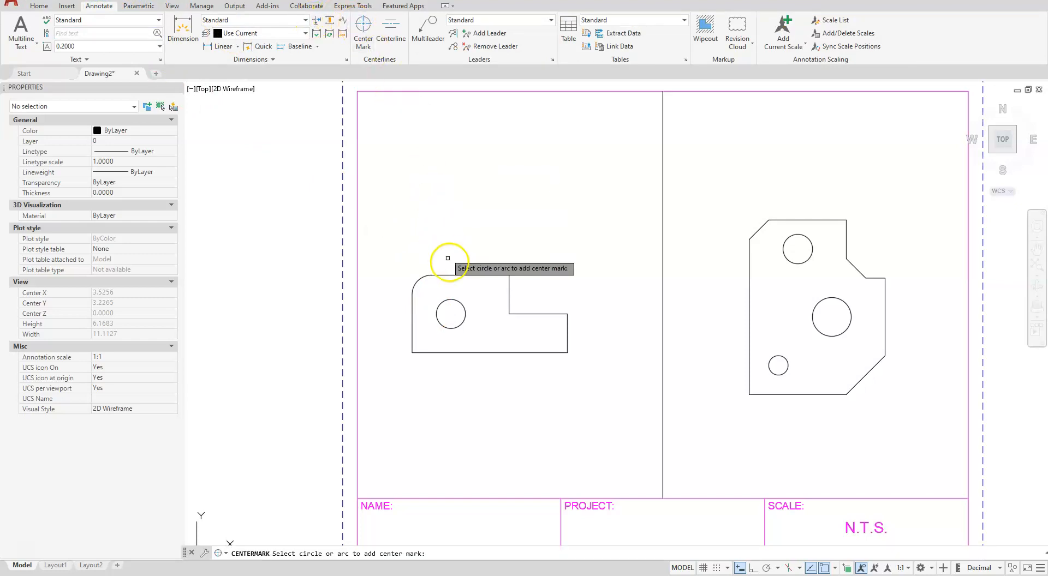
pyautogui.click(463, 307)
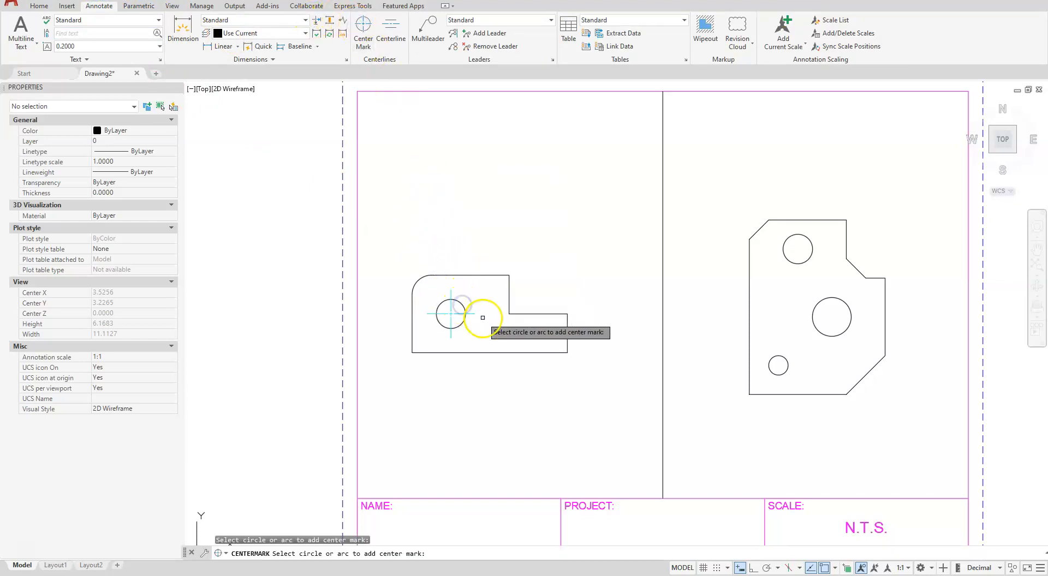
pyautogui.click(797, 361)
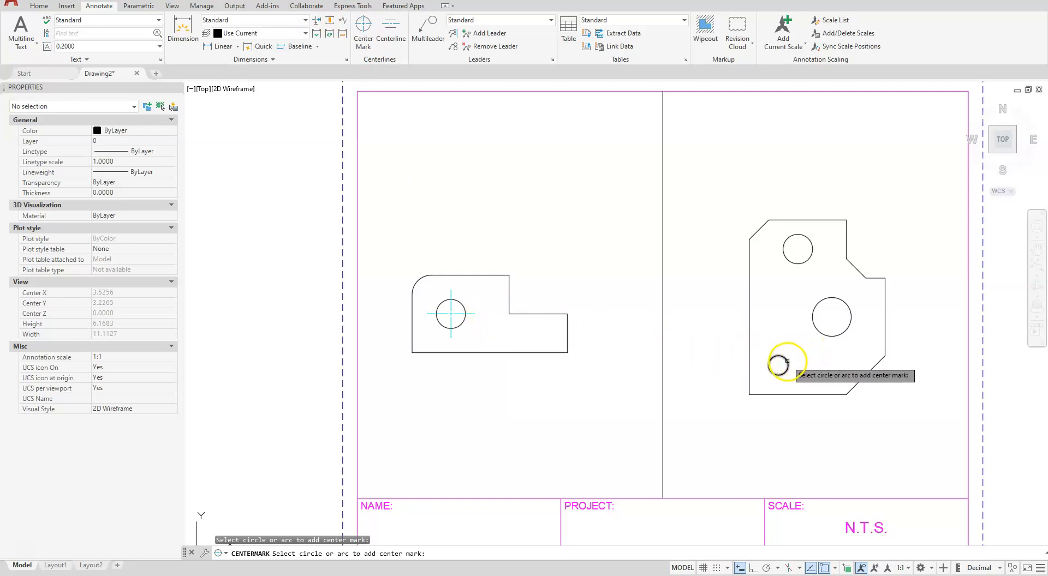
pyautogui.click(824, 334)
pyautogui.click(824, 335)
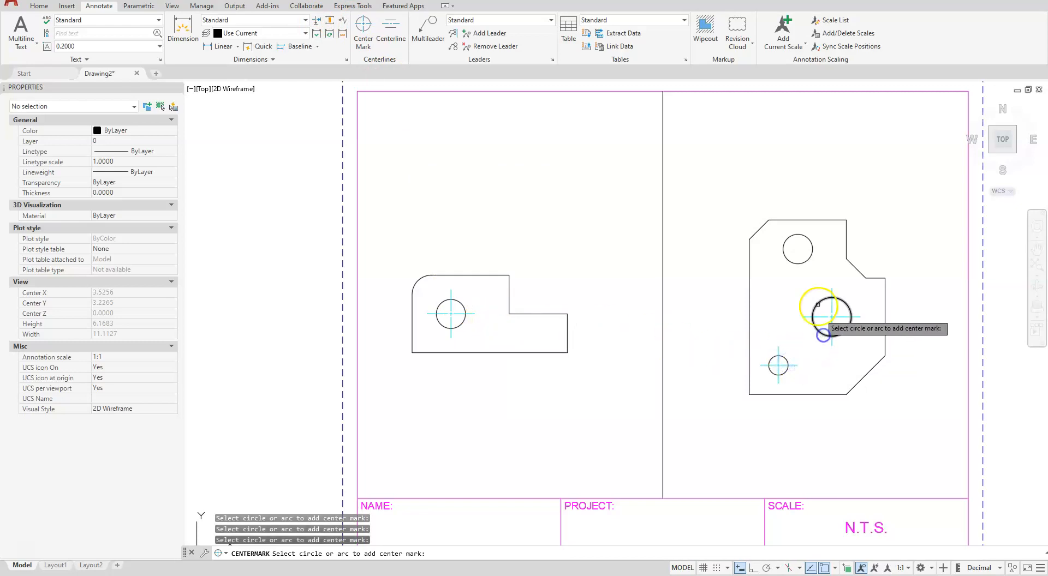
pyautogui.click(806, 262)
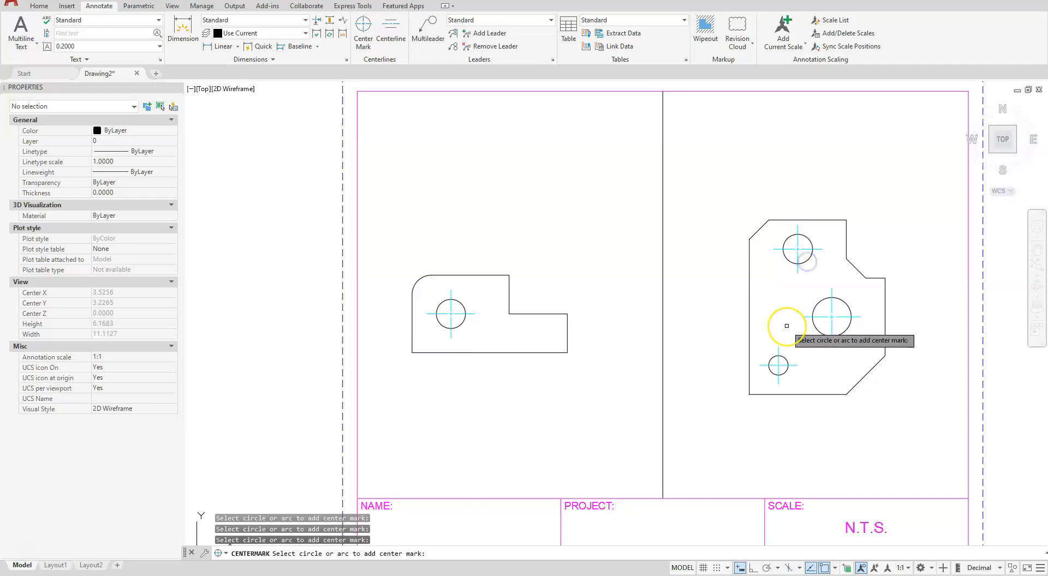
pyautogui.press('Escape')
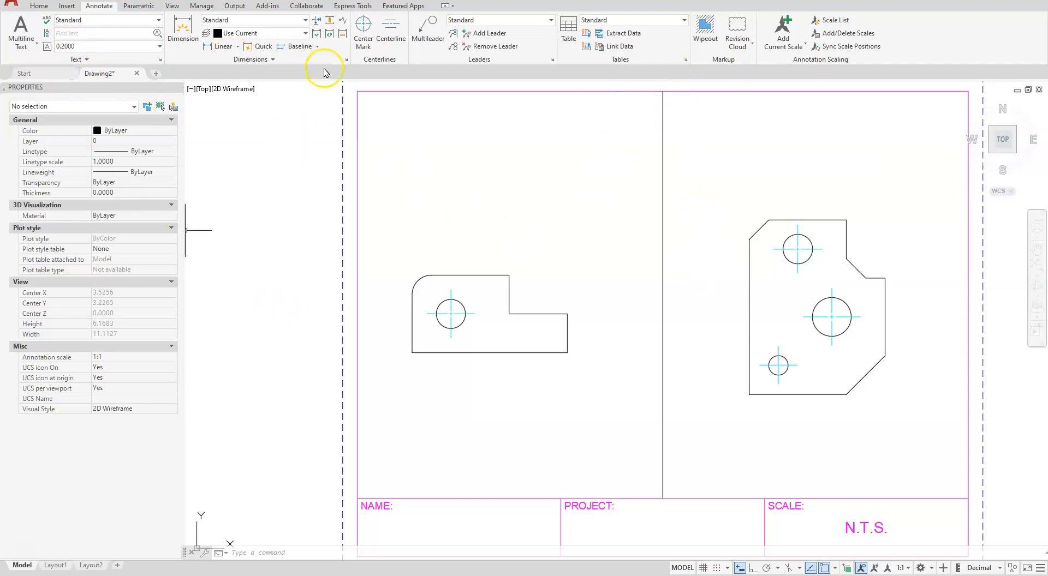
# Modify the Standard dimension style to use no center marks and a text height of .125
pyautogui.click(347, 60)
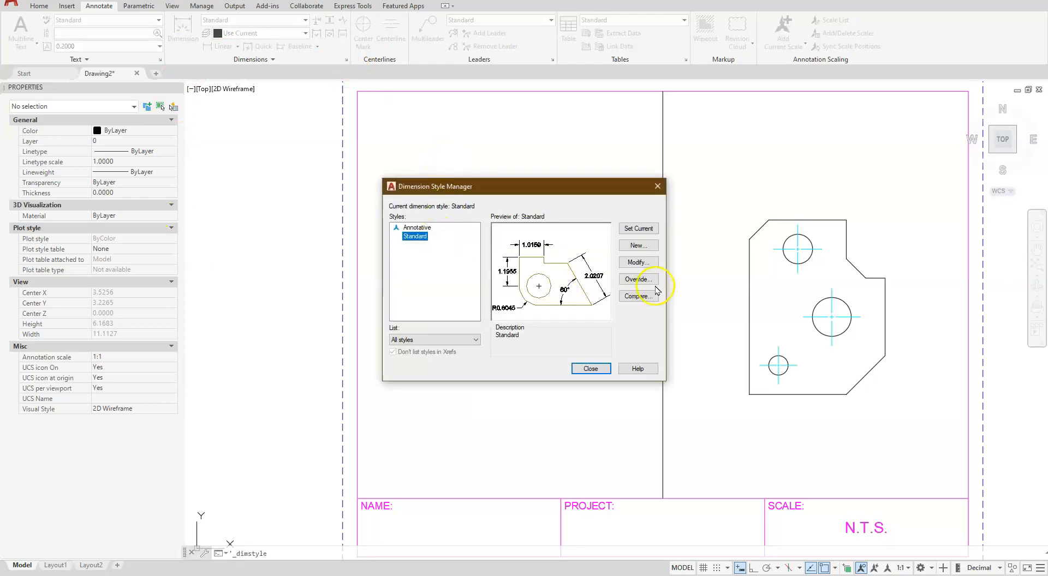
pyautogui.click(644, 264)
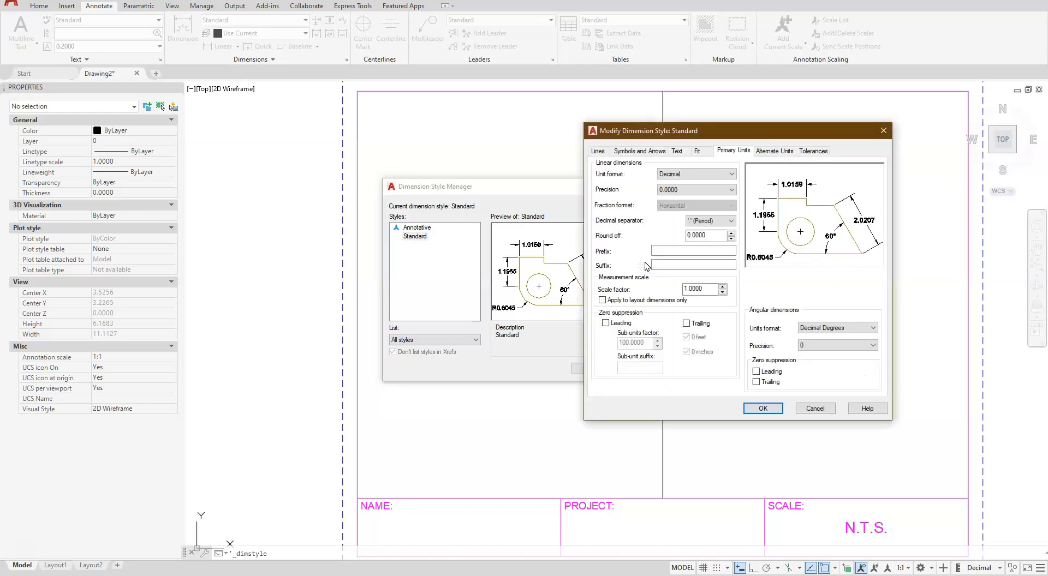
pyautogui.click(600, 152)
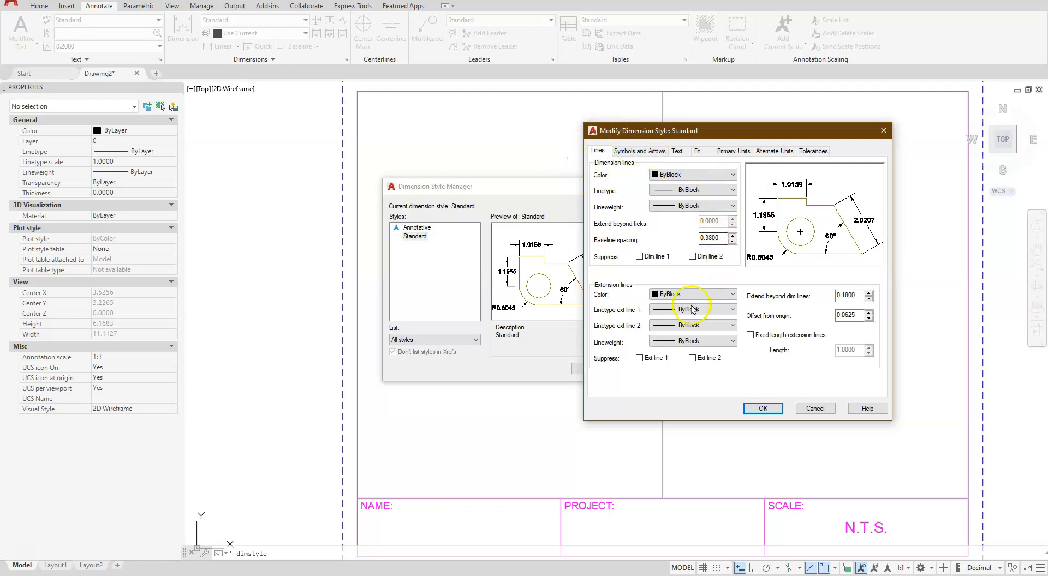
pyautogui.click(640, 151)
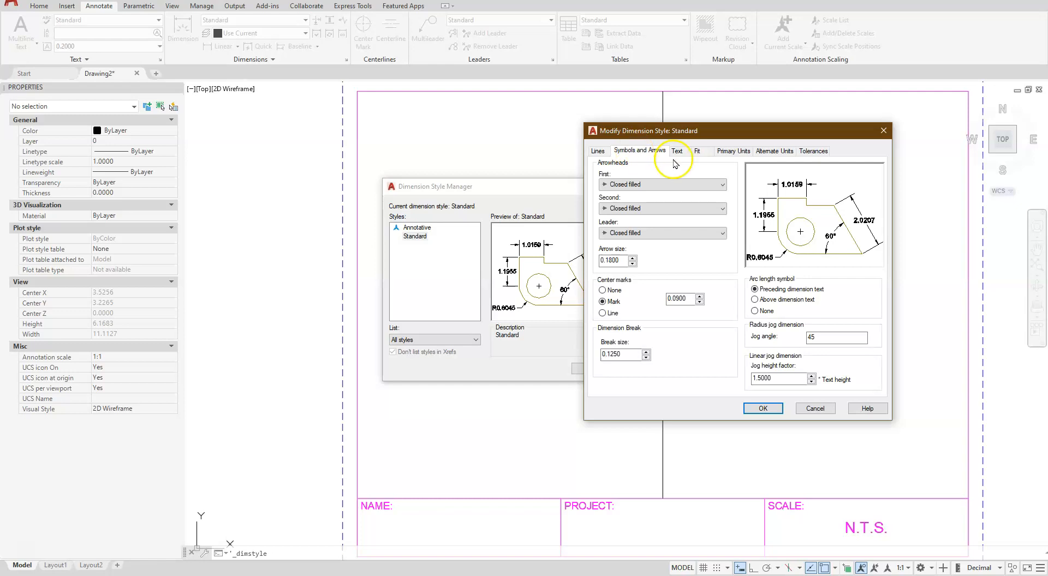
pyautogui.click(602, 290)
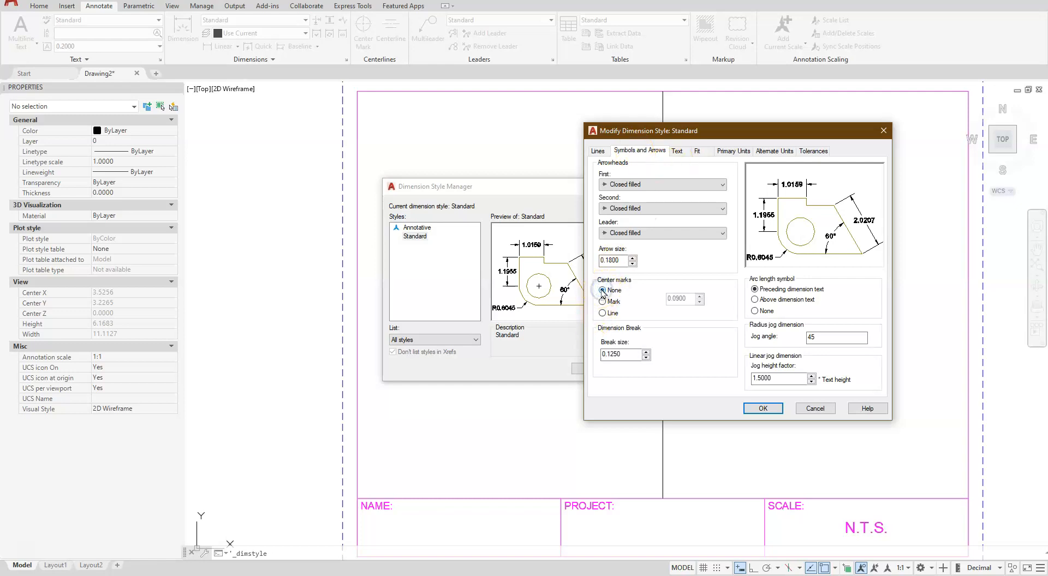
pyautogui.click(677, 151)
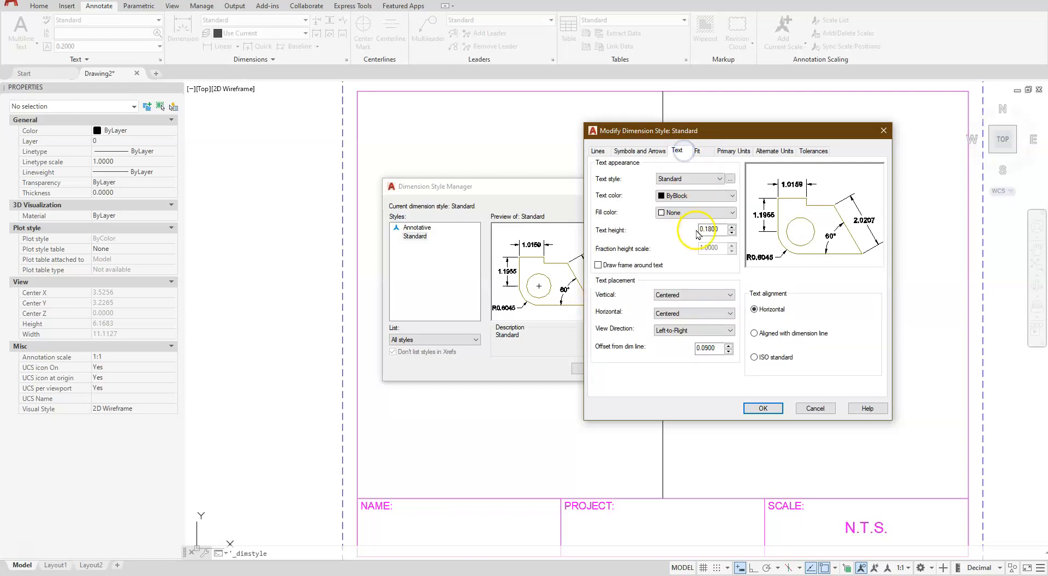
pyautogui.moveTo(721, 230); pyautogui.dragTo(677, 233)
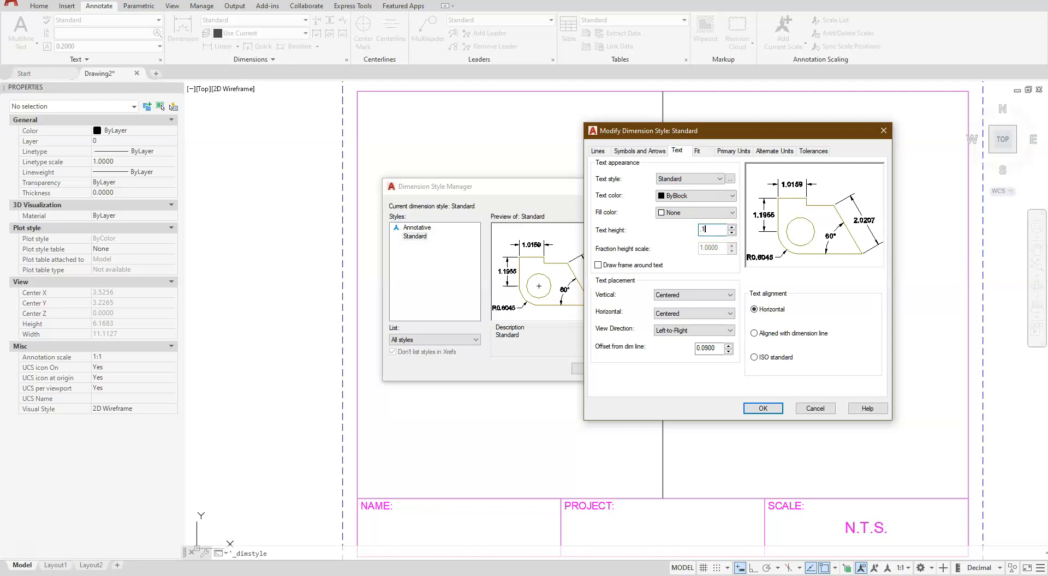
# Set the Standard dimension style's overall scale to .75 and linear precision to 0.00, with leading zeros suppressed
pyautogui.click(699, 151)
pyautogui.moveTo(869, 311); pyautogui.dragTo(825, 315)
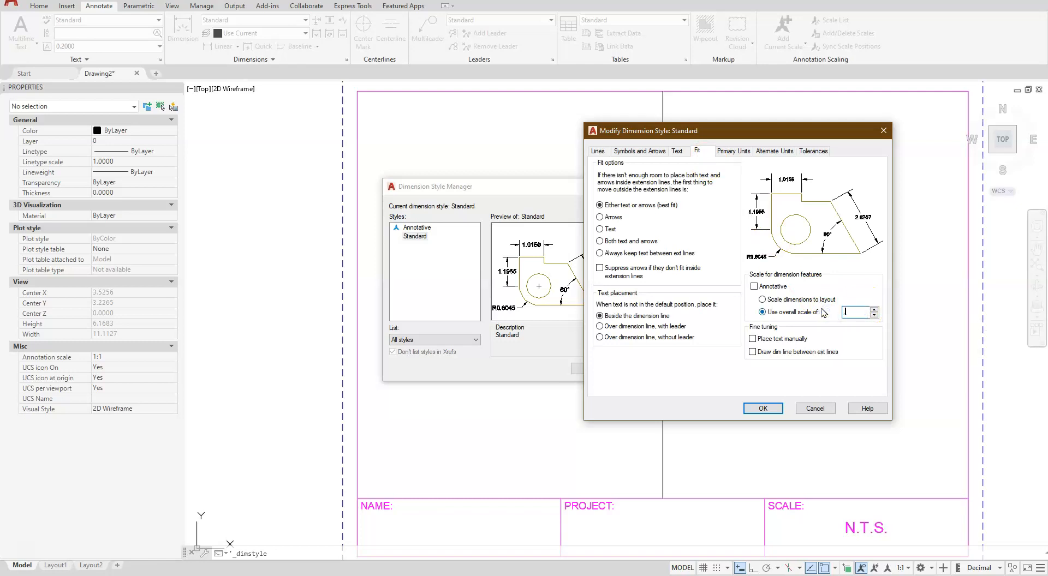
pyautogui.click(725, 152)
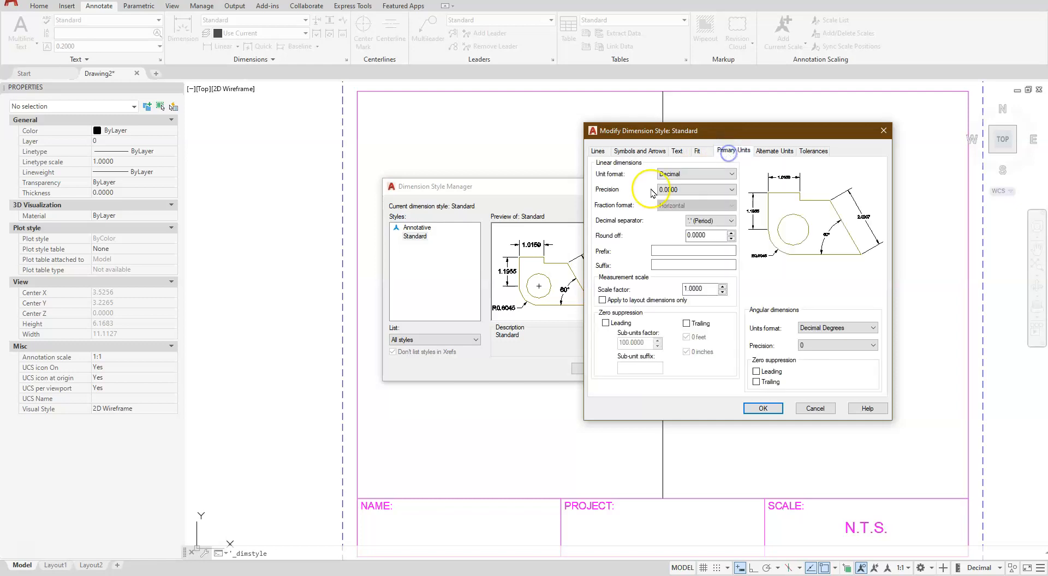
pyautogui.click(676, 192)
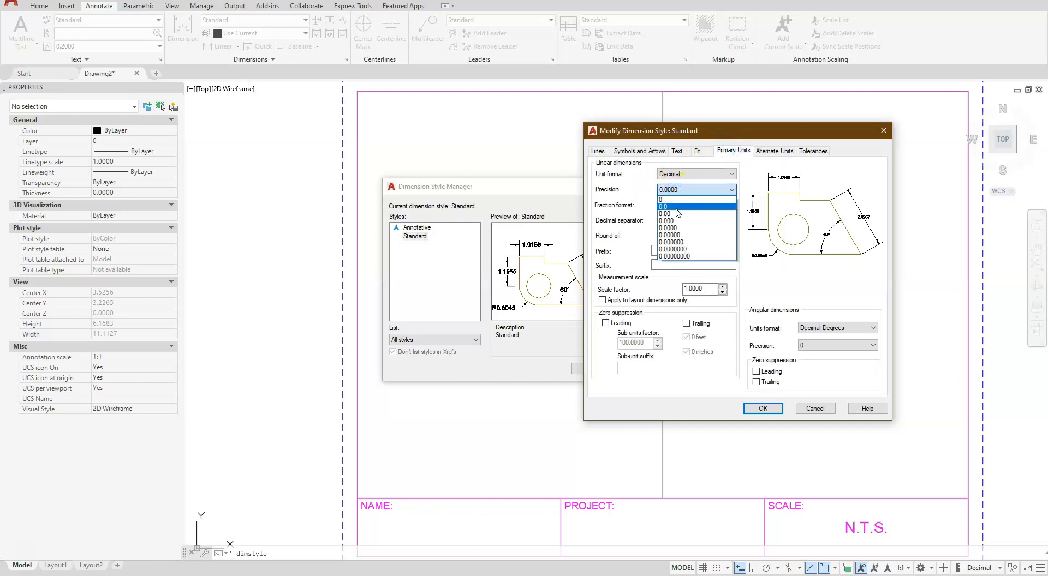
pyautogui.click(677, 213)
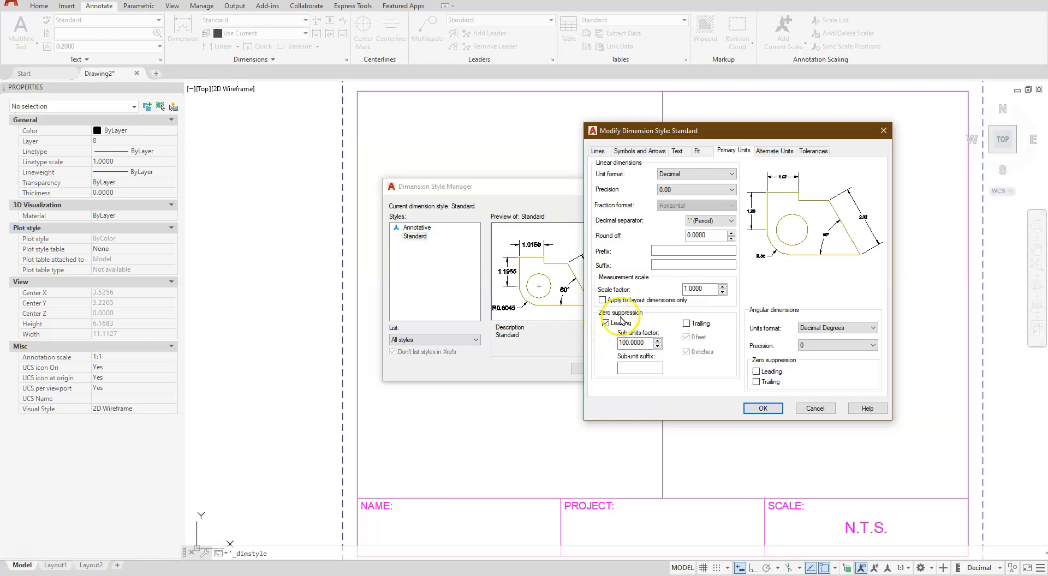
pyautogui.click(764, 409)
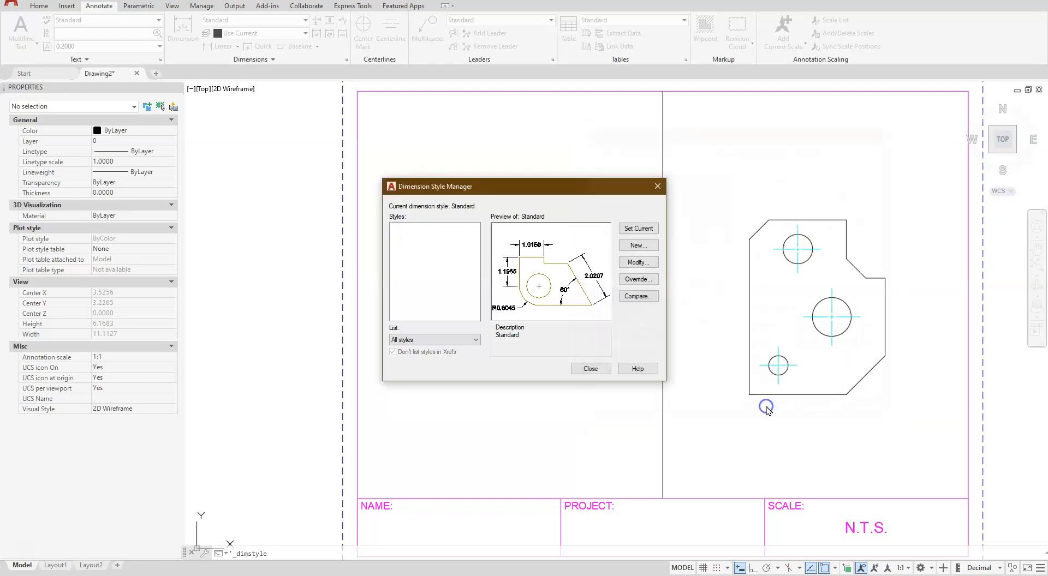
pyautogui.click(592, 369)
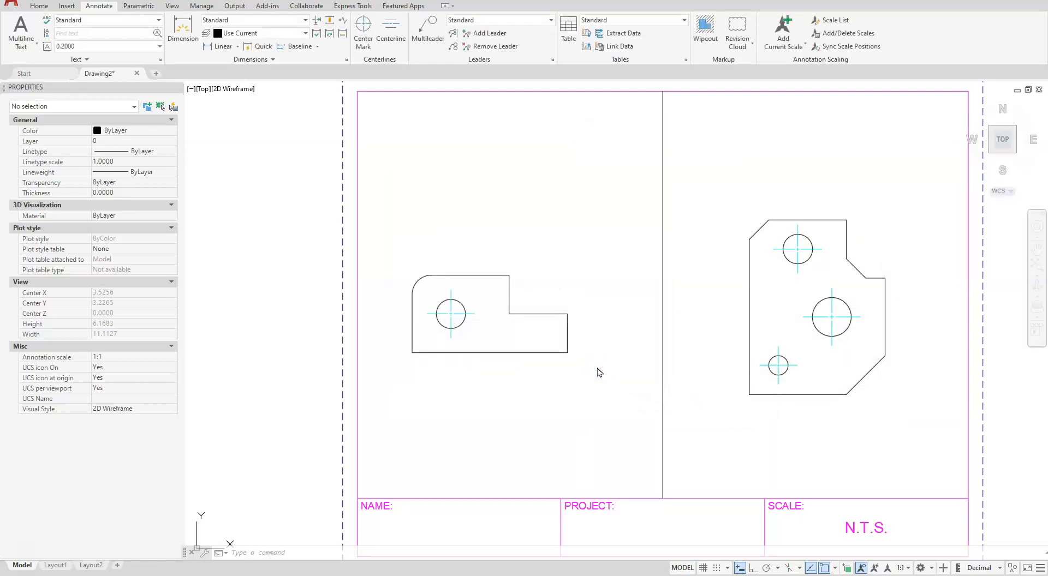
# Set the layer for new dimensions to Dim
pyautogui.click(304, 33)
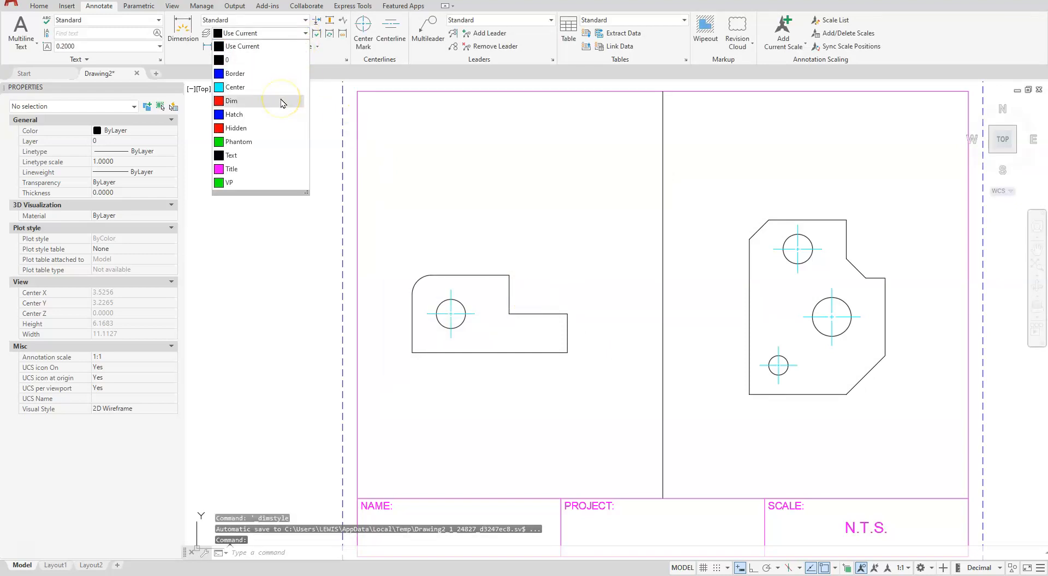
pyautogui.click(283, 102)
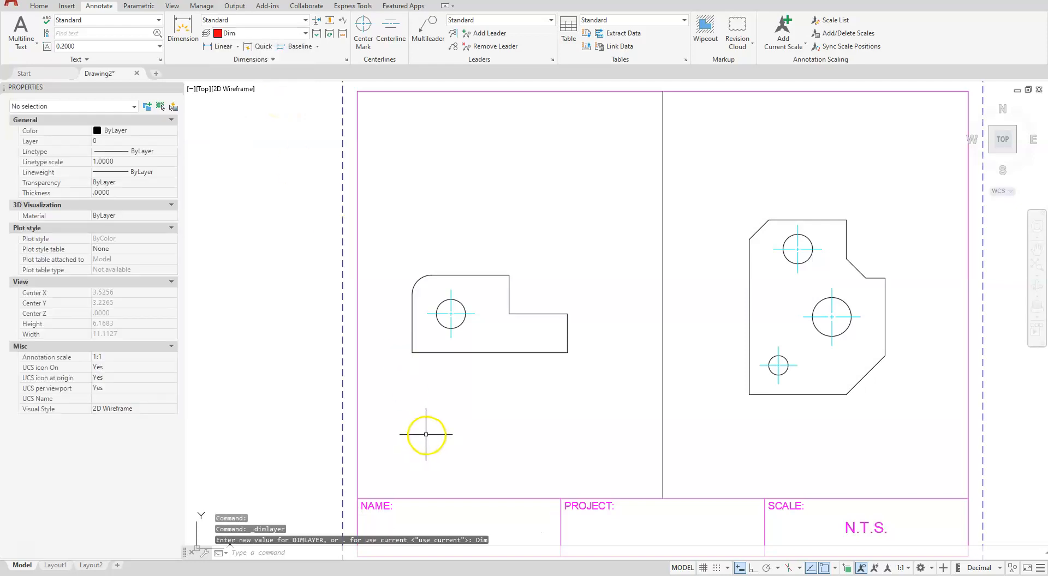
# Turn Ortho on and place an X ordinate dimension straight below the smaller profile's lower-left corner
pyautogui.click(238, 47)
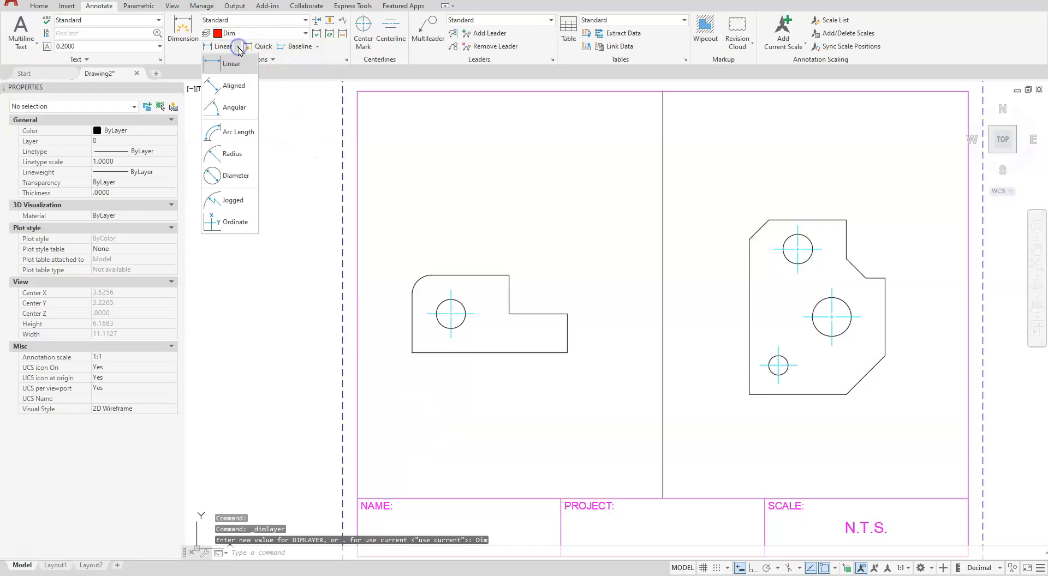
pyautogui.click(239, 224)
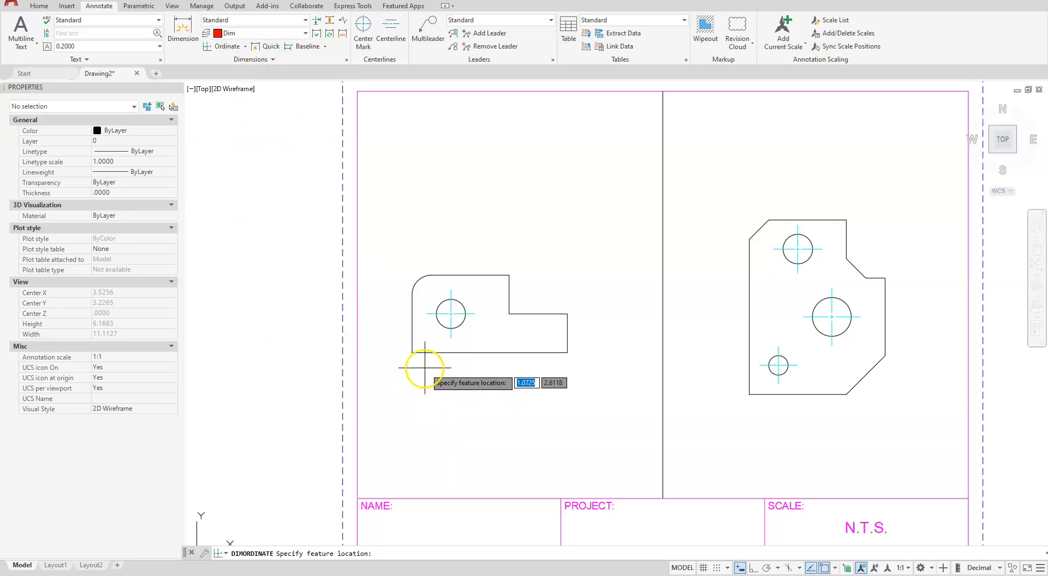
pyautogui.click(414, 355)
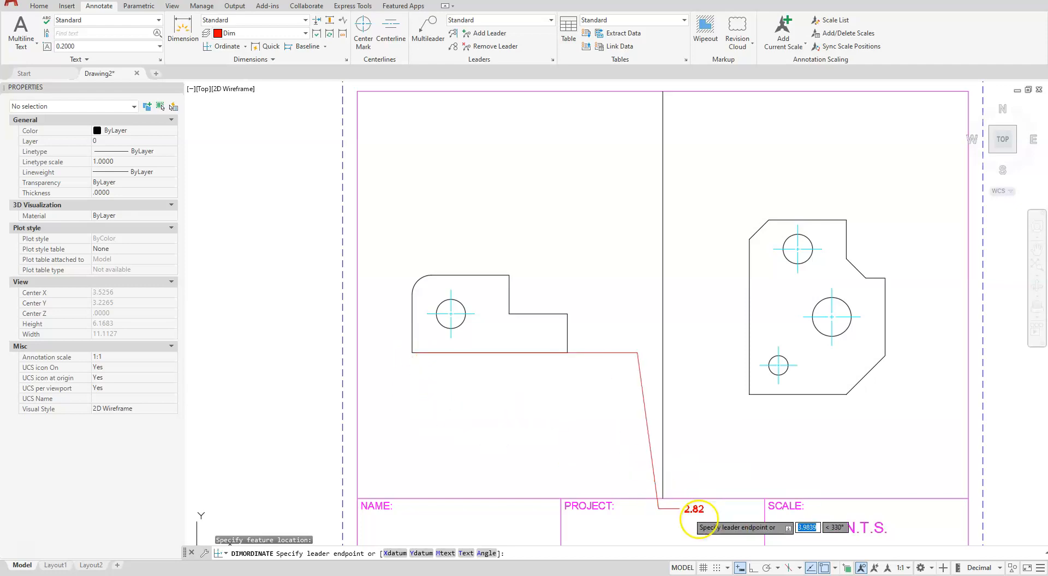
pyautogui.click(753, 569)
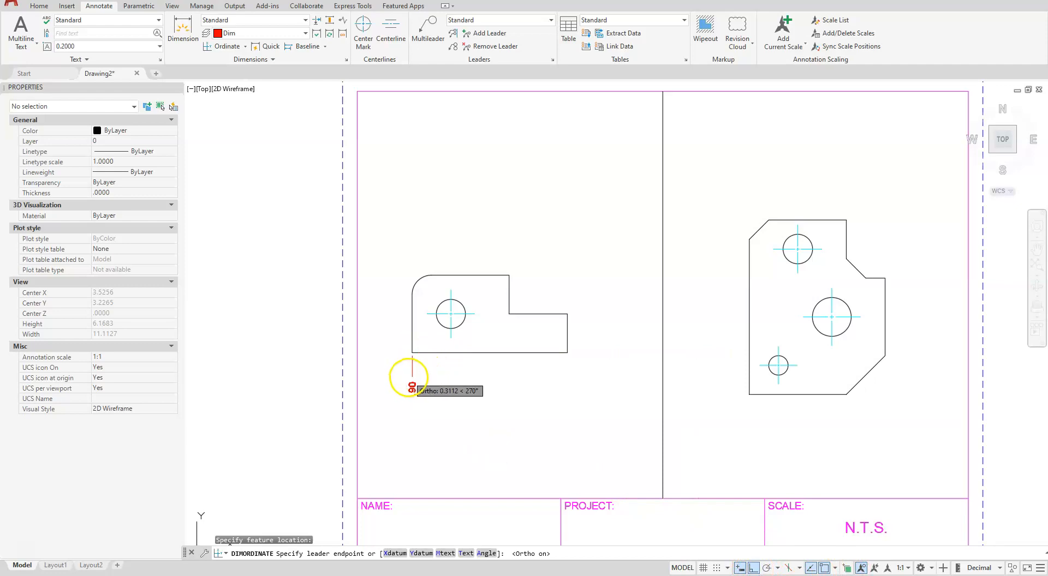
pyautogui.click(408, 377)
pyautogui.scroll(3, 411, 388)
pyautogui.click(390, 407)
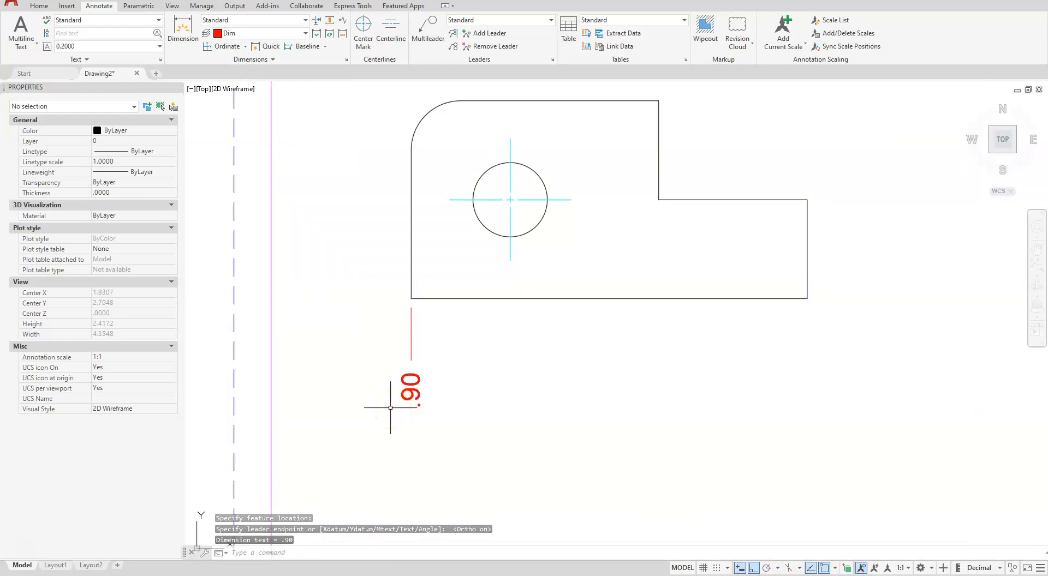
pyautogui.click(365, 456)
pyautogui.click(496, 360)
# Delete the ordinate dimension at the smaller profile's lower-left corner
pyautogui.scroll(-2, 497, 361)
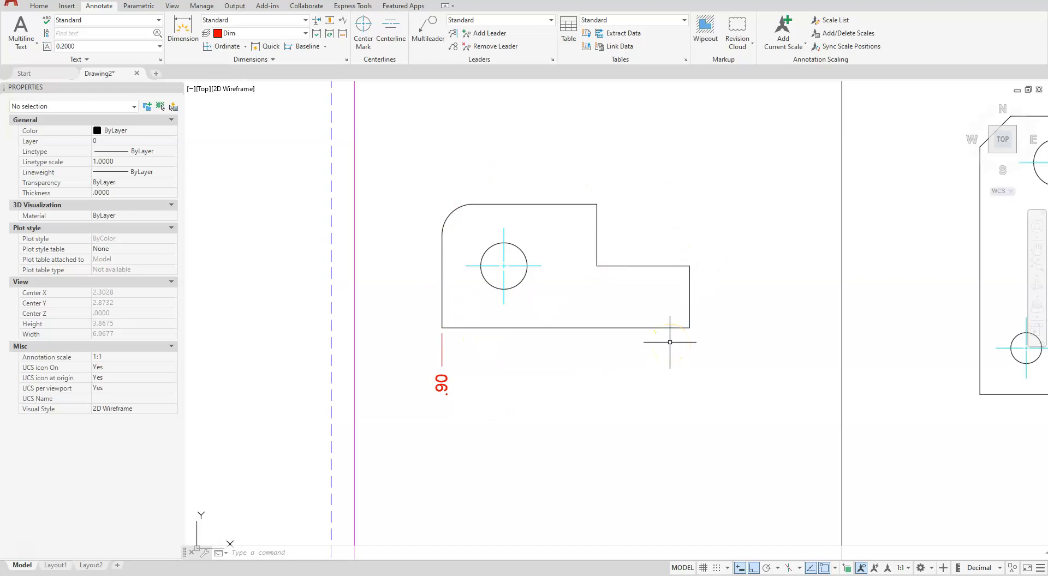
pyautogui.click(442, 350)
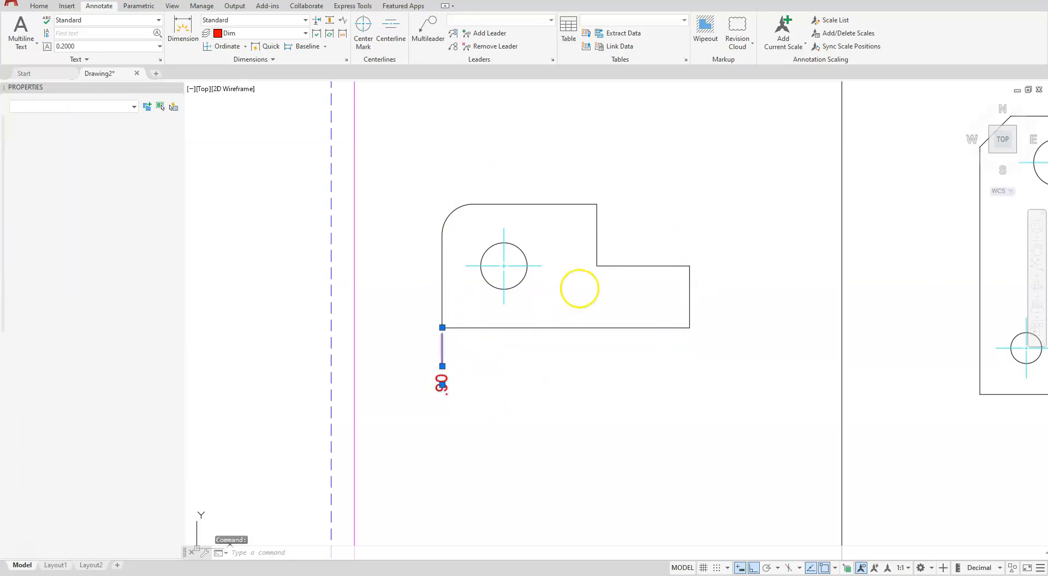
pyautogui.press('Delete')
# Move the UCS origin from the sheet corner to the smaller profile's lower-left corner
pyautogui.scroll(-3, 699, 263)
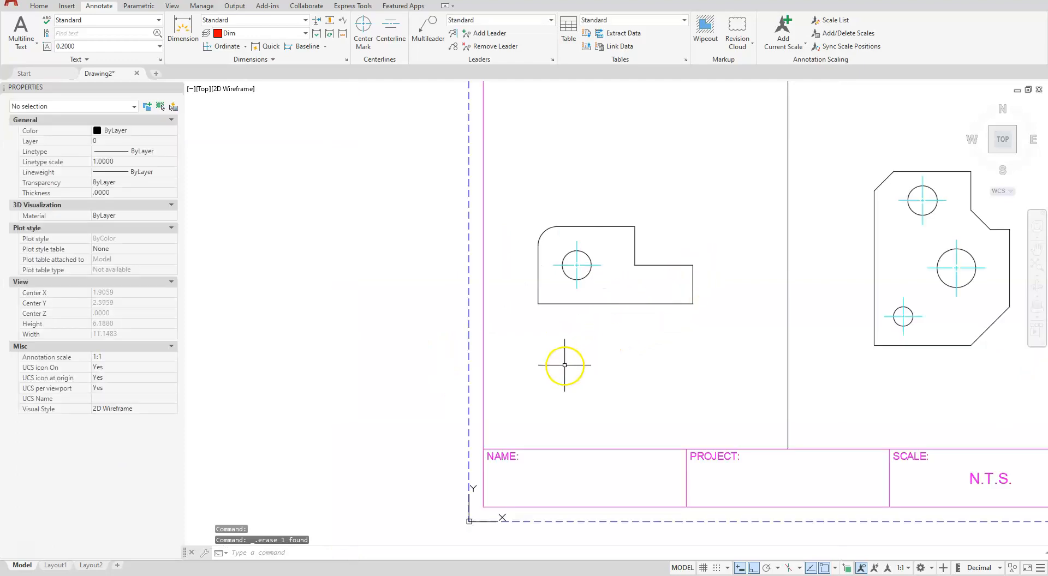
pyautogui.click(500, 520)
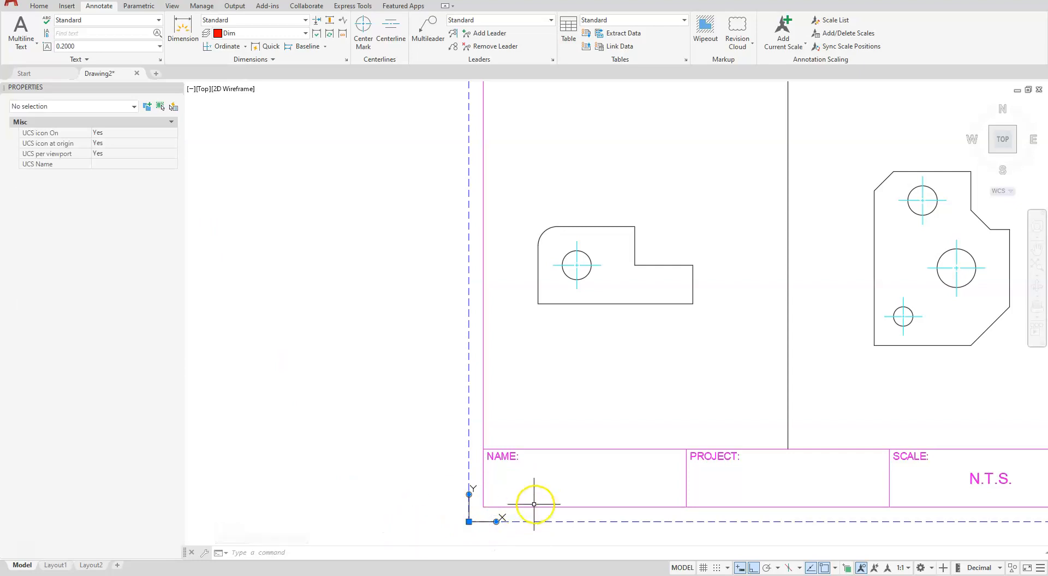
pyautogui.click(469, 523)
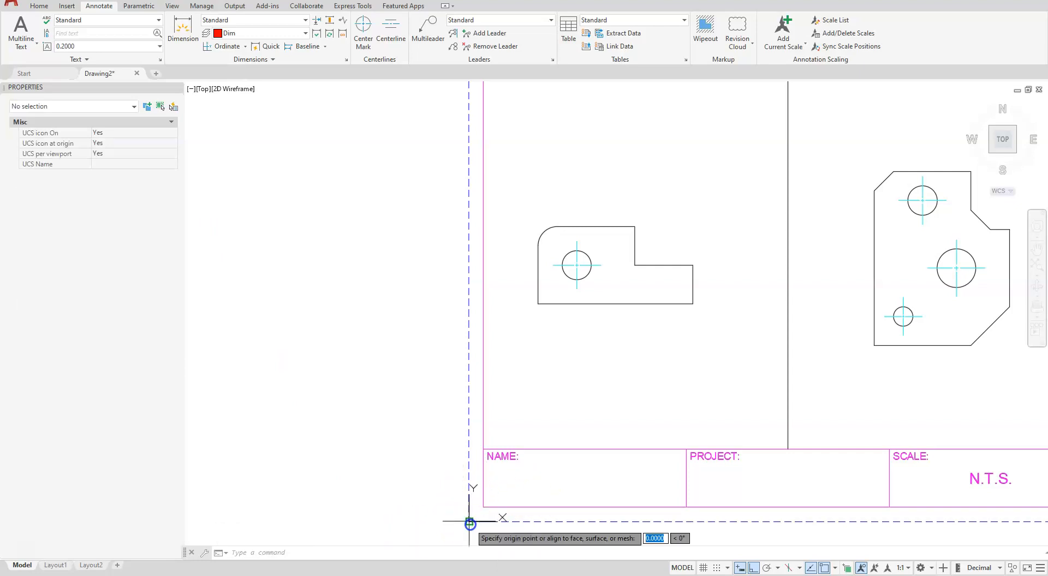
pyautogui.click(538, 304)
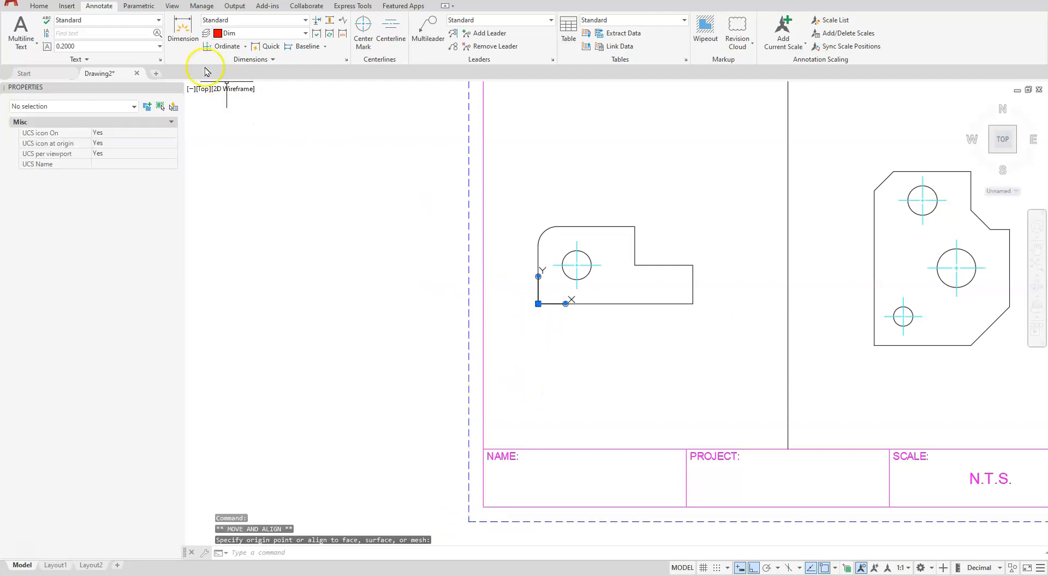
# Place an X ordinate dimension straight below the smaller profile's lower-left corner and continue it to the hole's center mark and lower-right corner
pyautogui.click(212, 49)
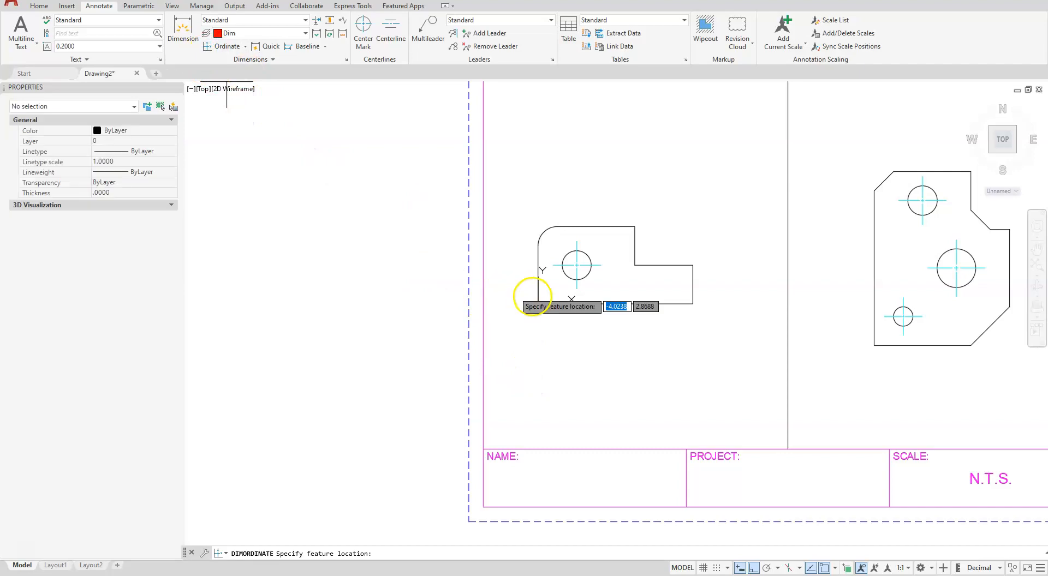
pyautogui.click(538, 304)
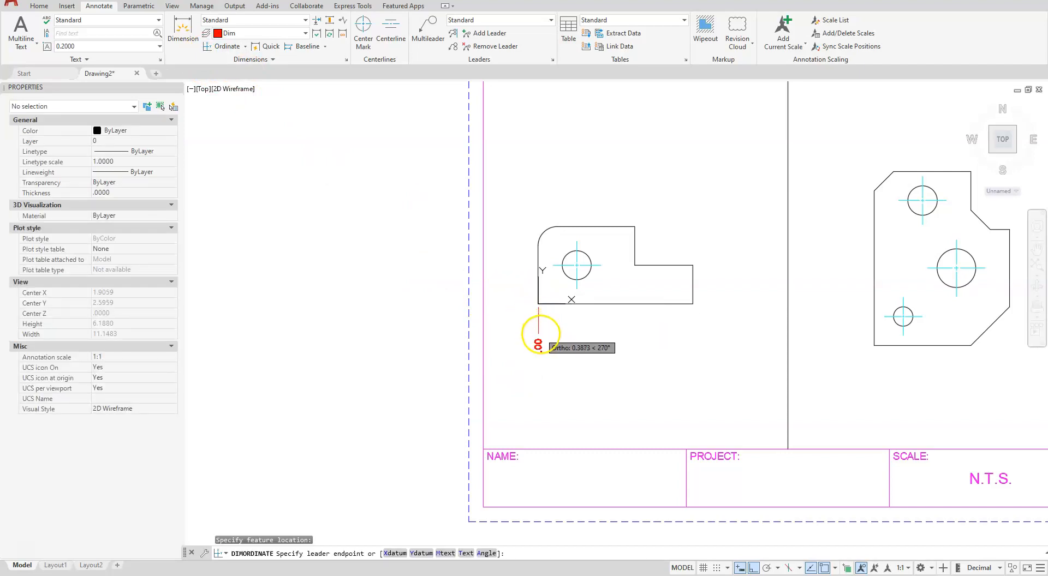
pyautogui.click(540, 335)
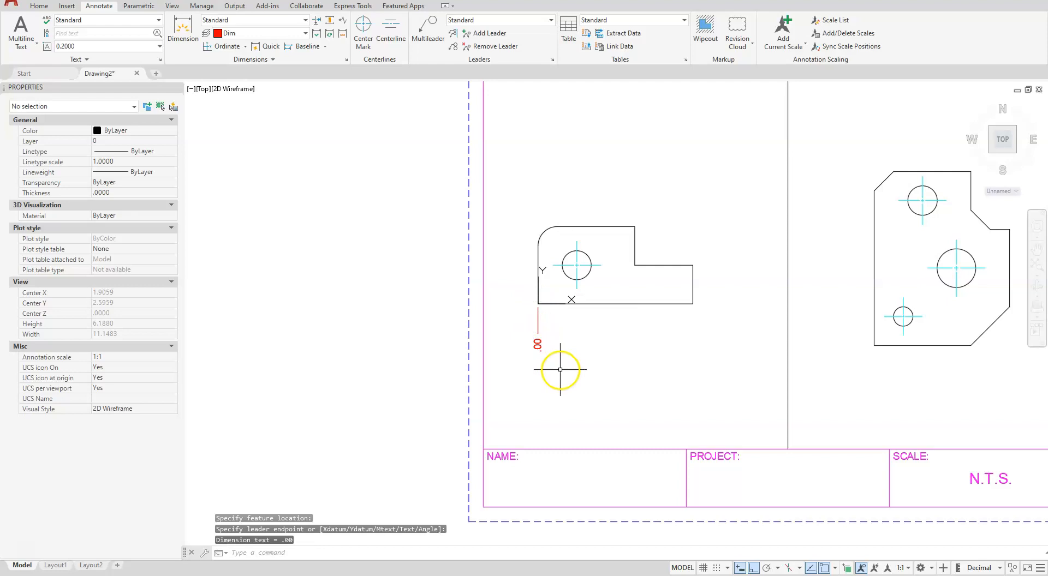
pyautogui.scroll(2, 570, 357)
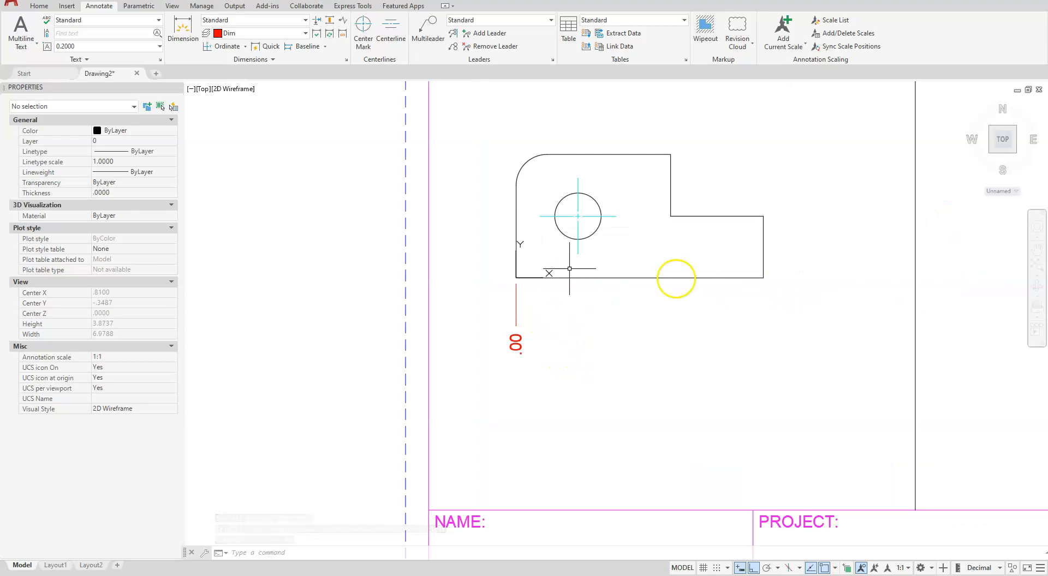
pyautogui.click(325, 46)
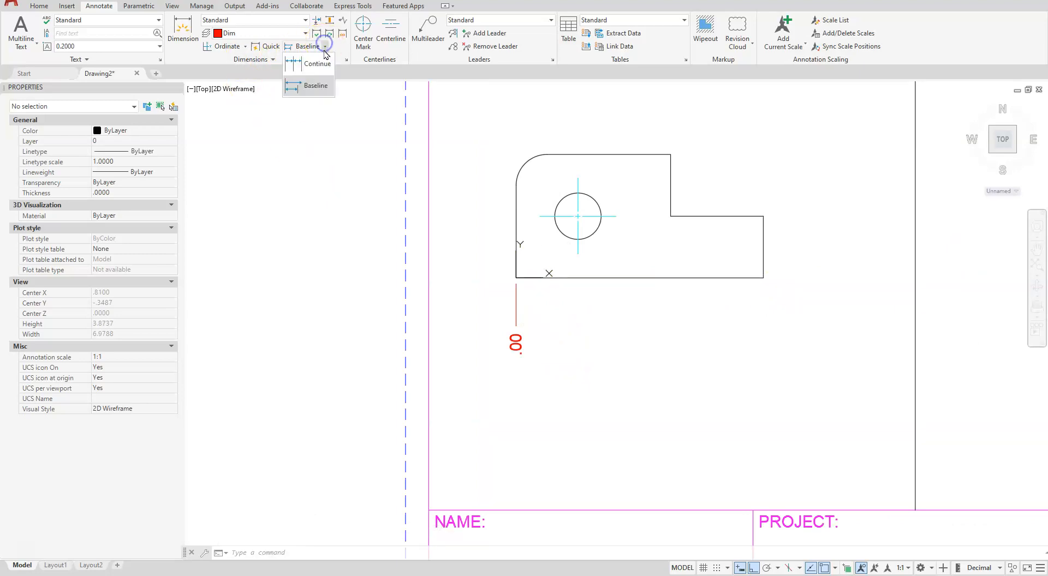
pyautogui.click(318, 67)
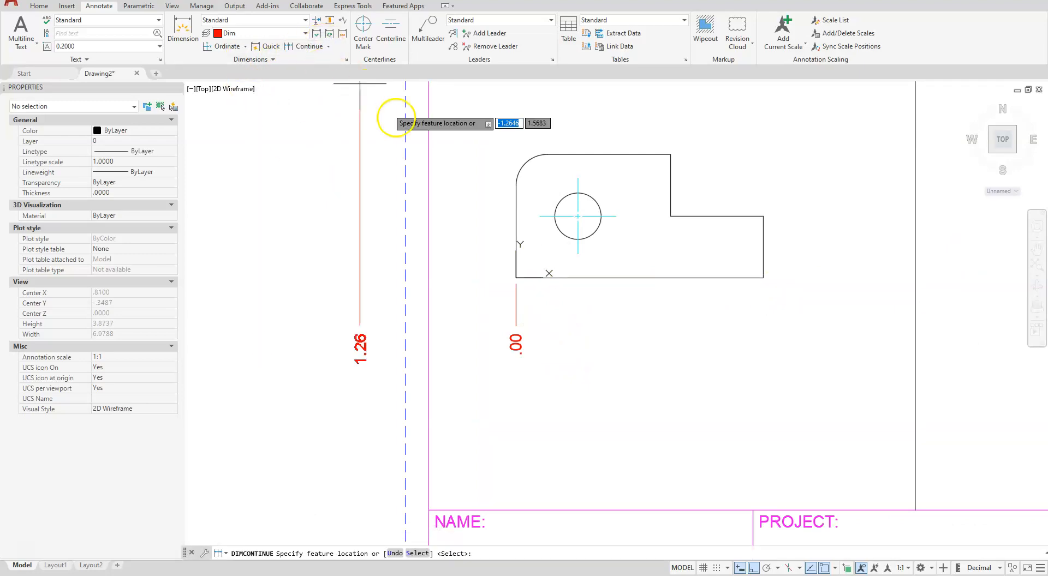
pyautogui.click(578, 254)
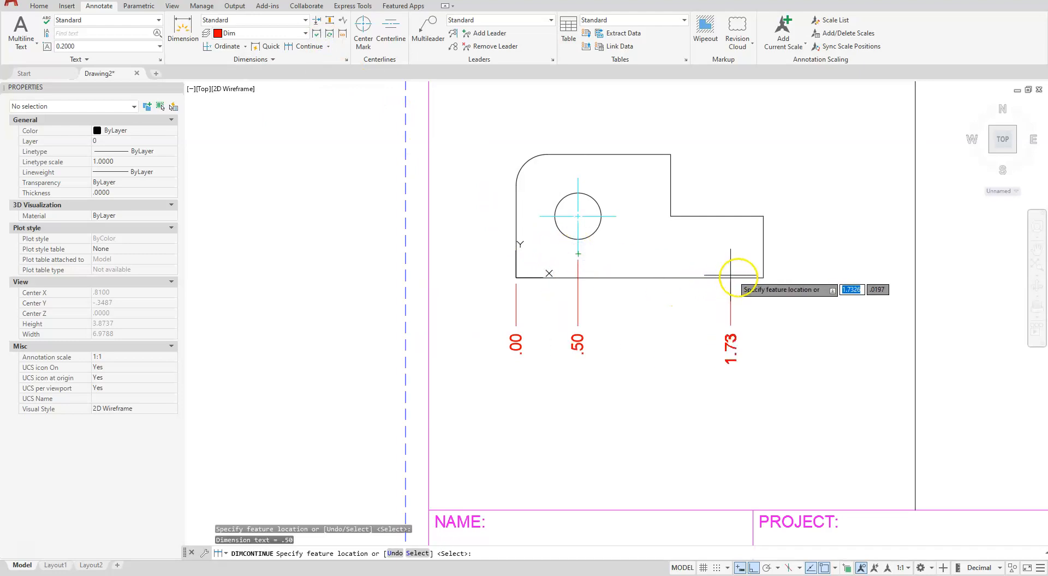
pyautogui.click(763, 278)
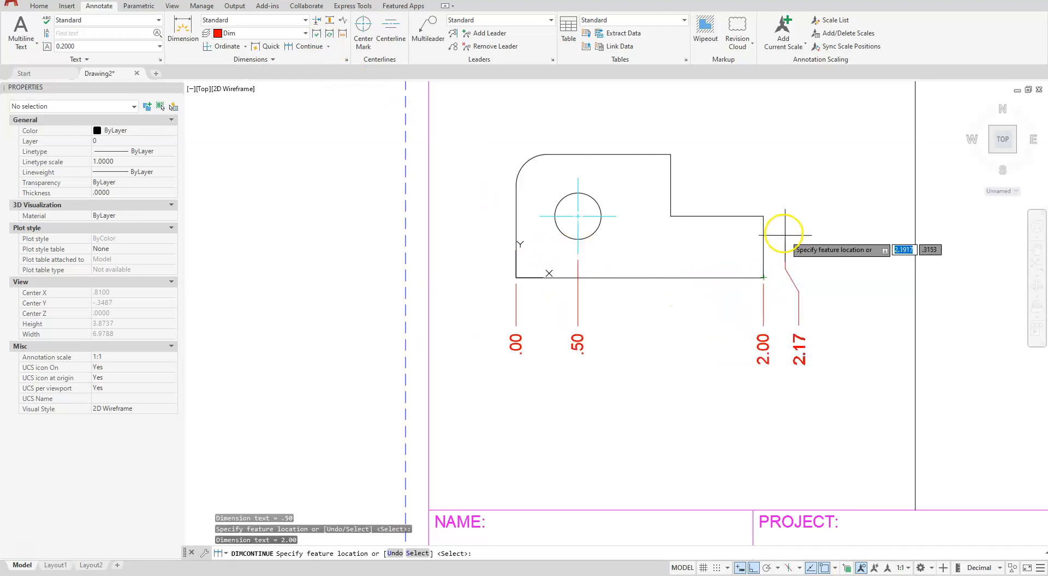
pyautogui.press('Escape')
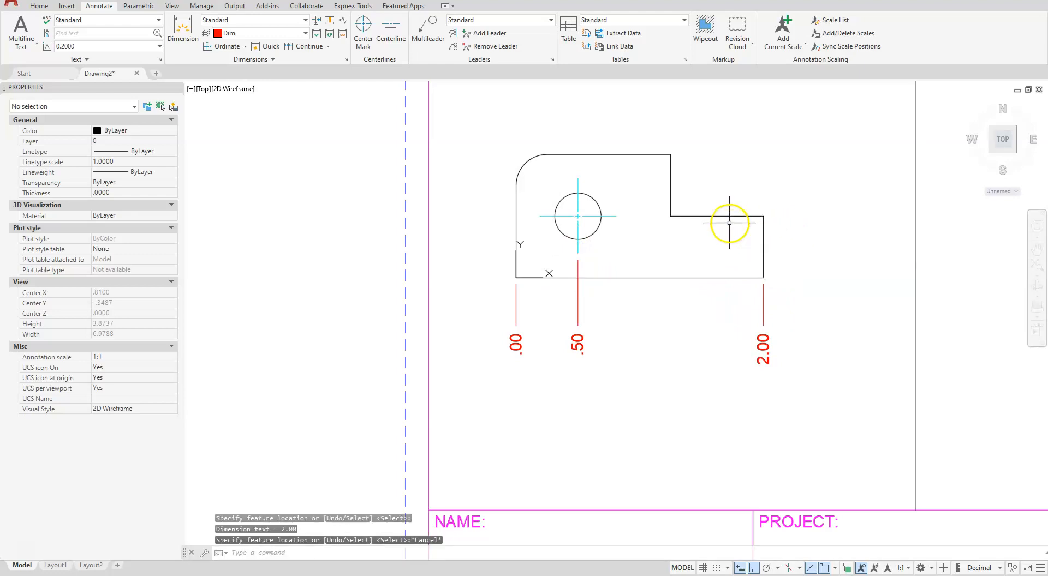
# Place a Y ordinate dimension left of the smaller profile's lower-left corner and continue it to the hole's center mark and the top edge
pyautogui.click(221, 46)
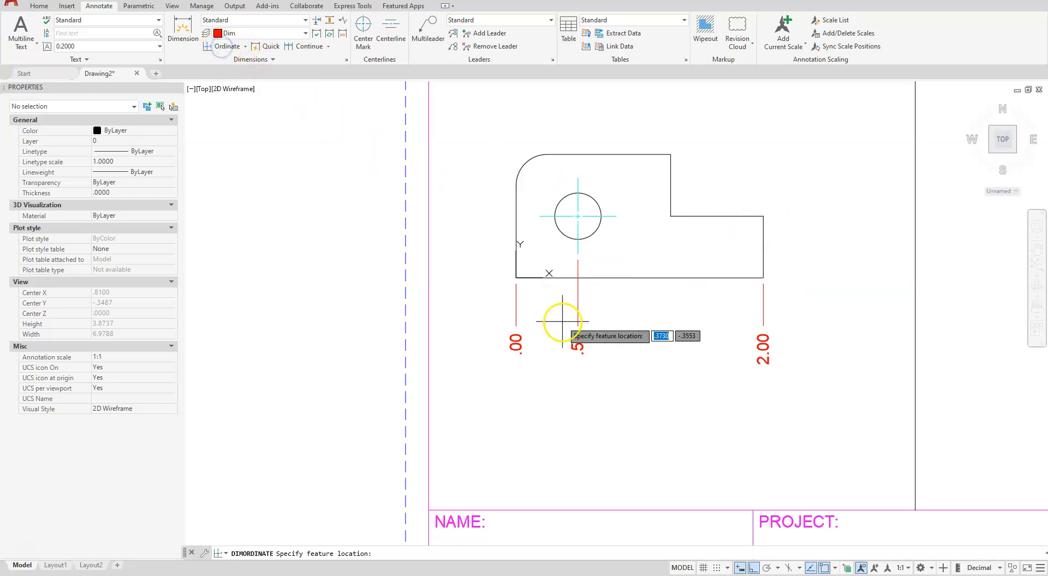
pyautogui.click(516, 277)
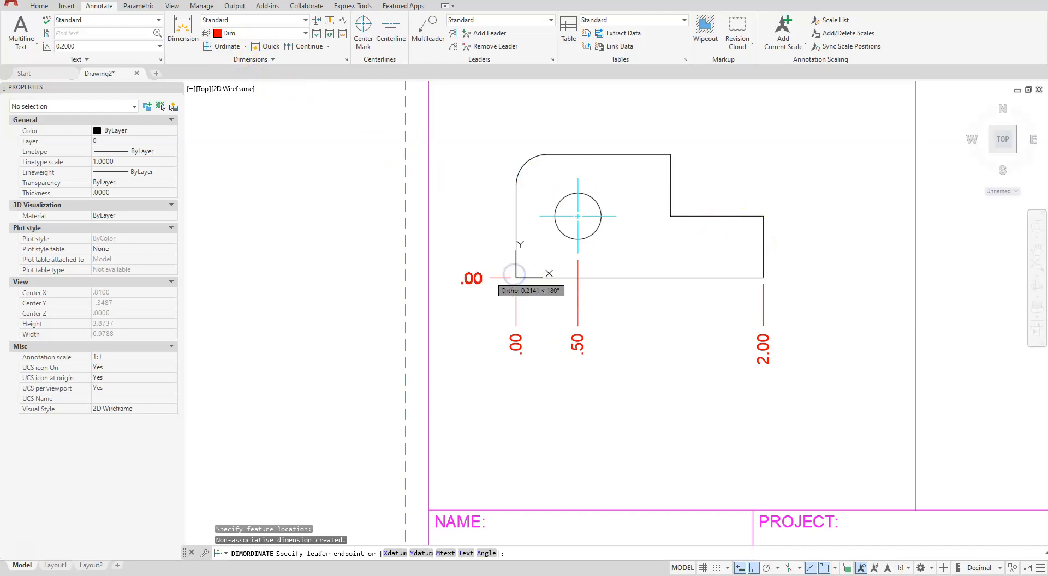
pyautogui.click(476, 271)
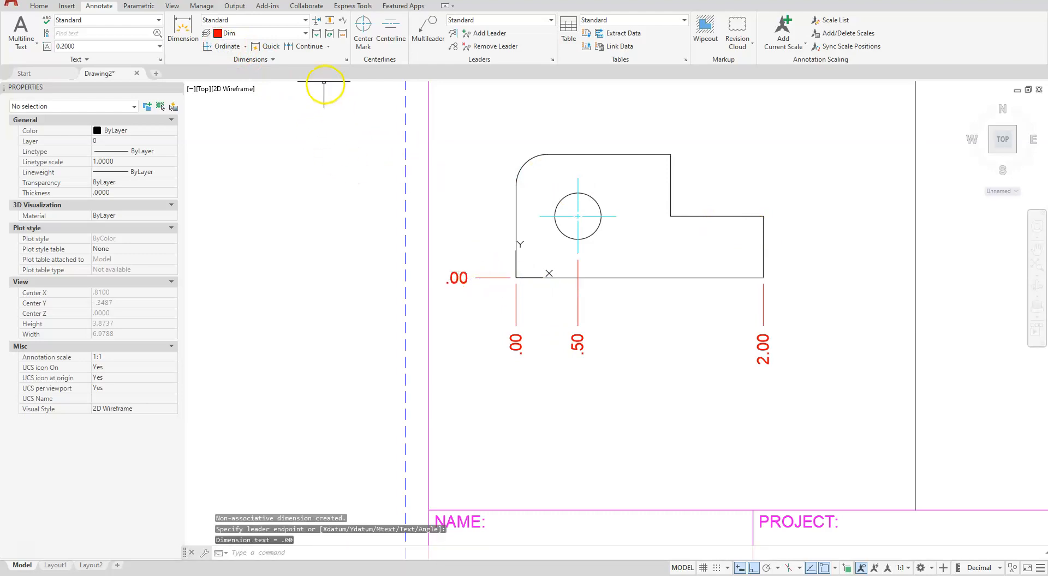
pyautogui.click(310, 49)
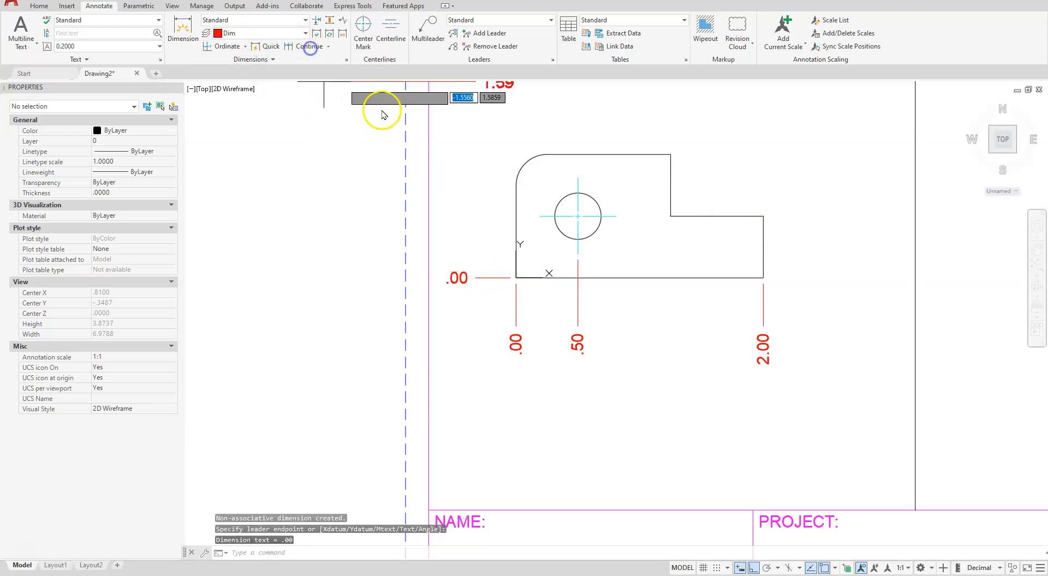
pyautogui.click(541, 216)
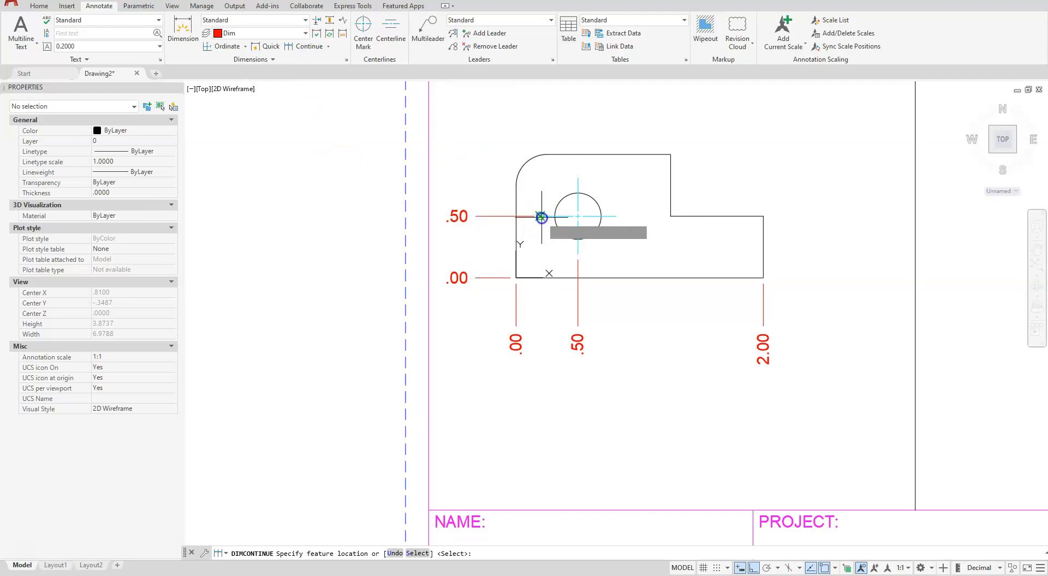
pyautogui.click(547, 155)
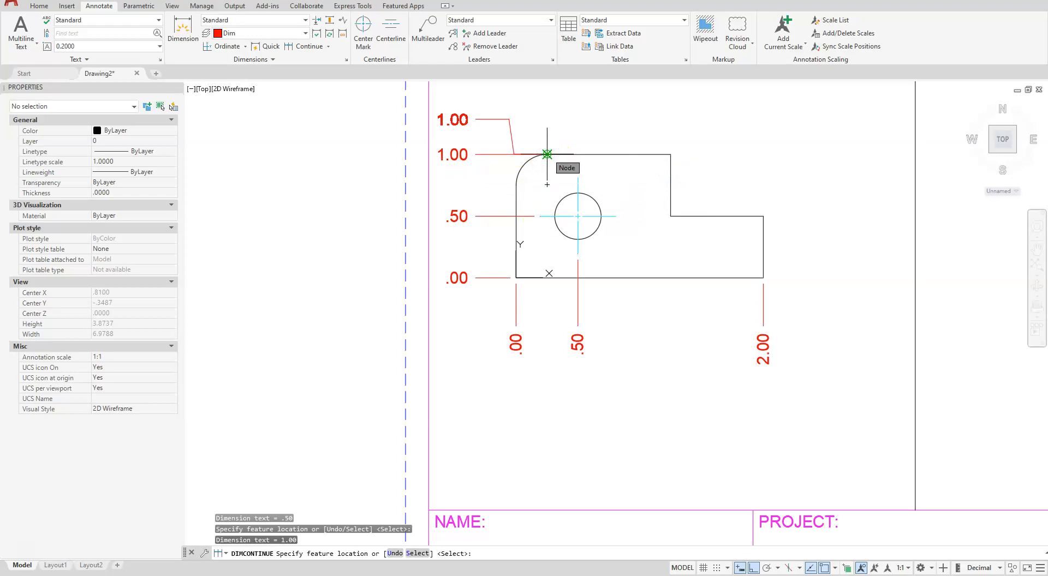
pyautogui.press('Escape')
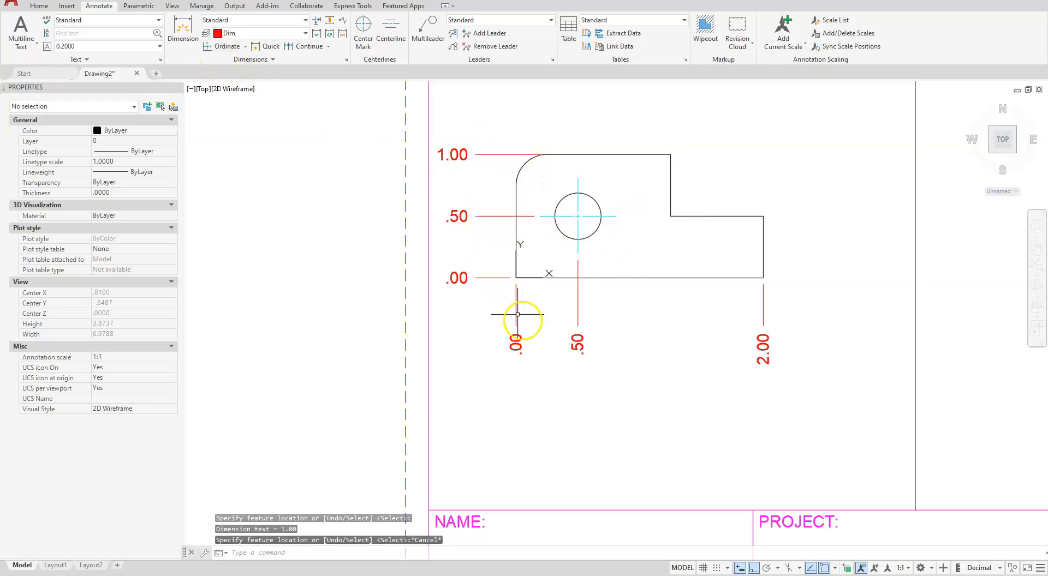
# Add an X ordinate dimension above the upper step's top-right corner and a Y ordinate dimension right of the lower step's top-right corner
pyautogui.click(229, 46)
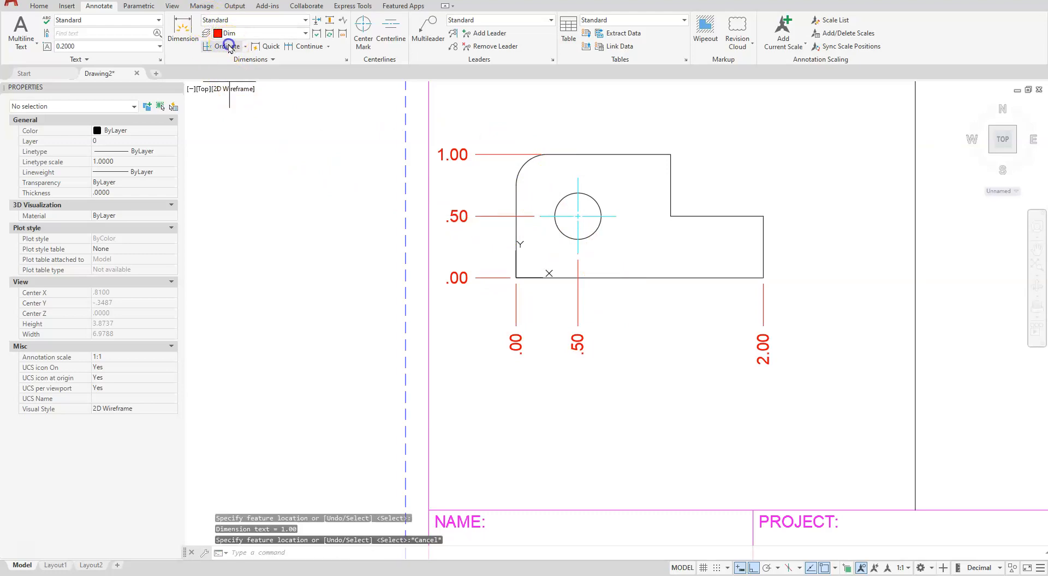
pyautogui.click(671, 160)
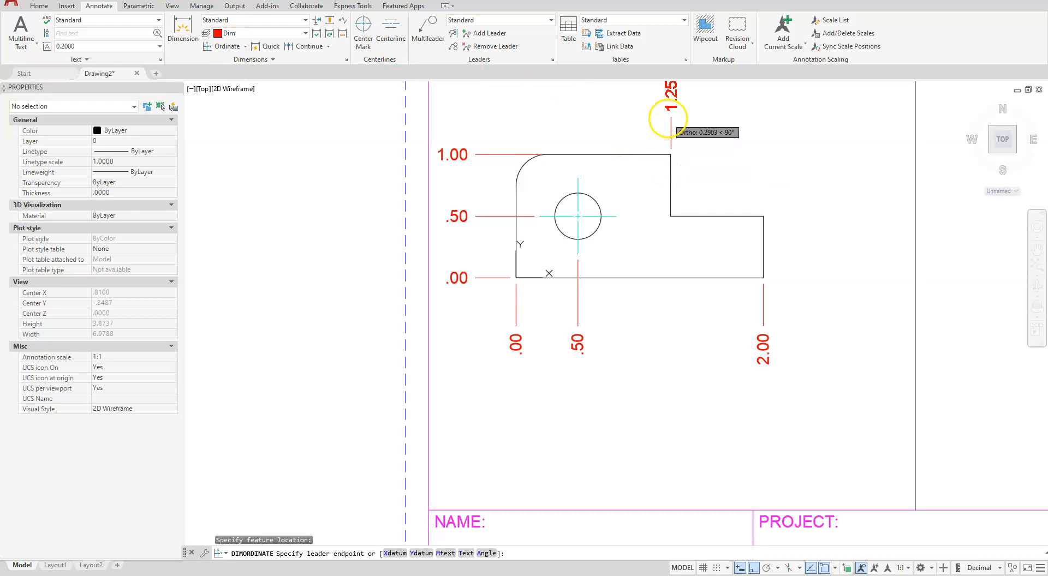
pyautogui.click(670, 118)
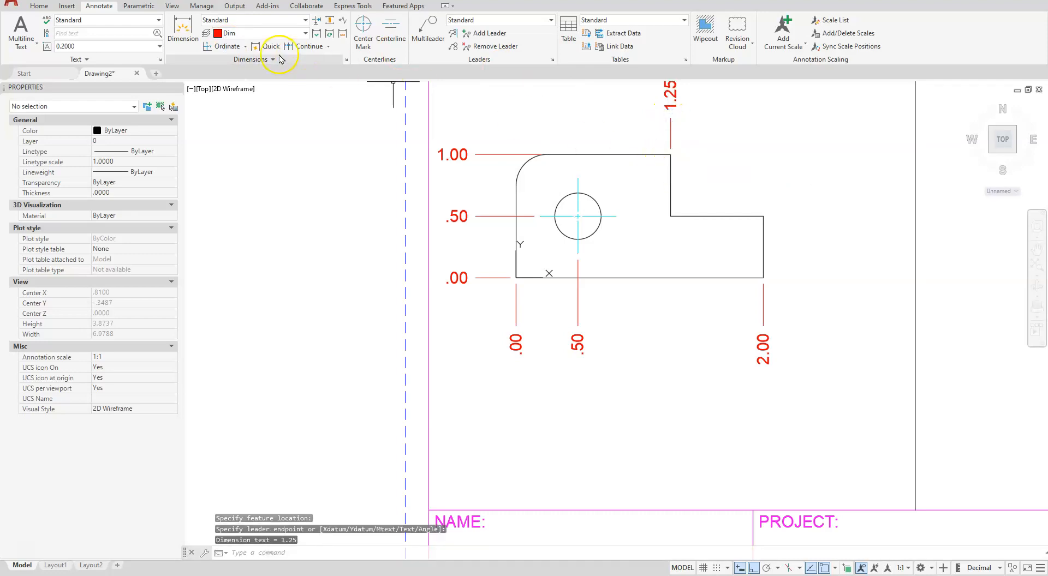
pyautogui.click(222, 49)
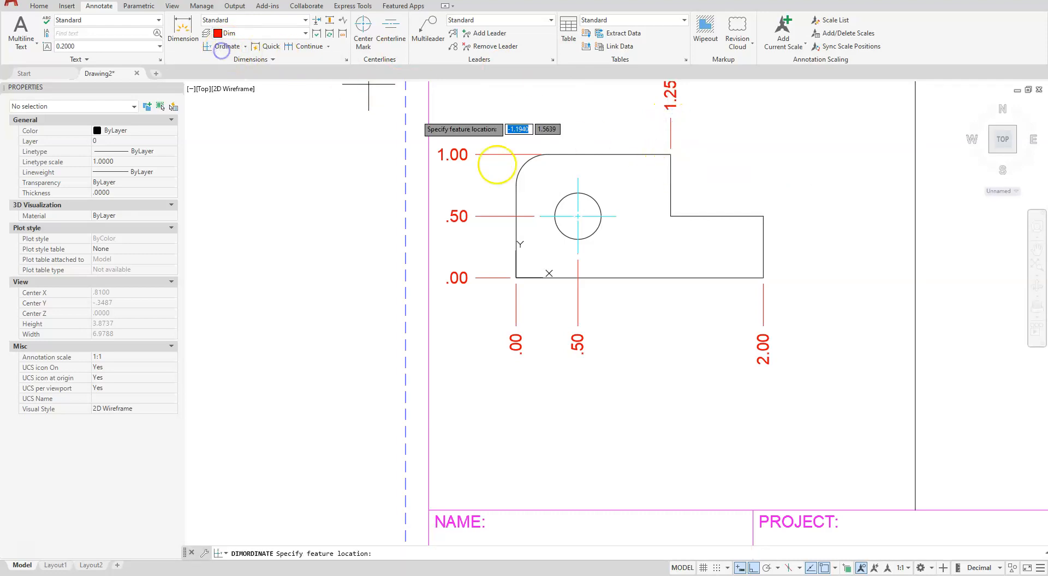
pyautogui.click(763, 216)
pyautogui.click(814, 213)
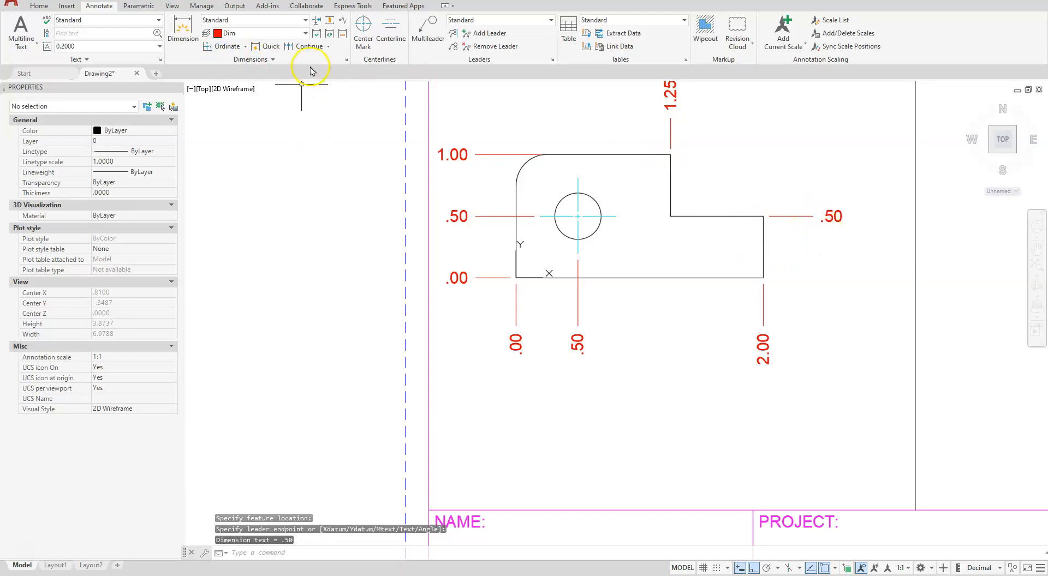
# Add a diameter dimension to the smaller profile's hole, placing its text below the profile between the hole and right-edge ordinate dimensions
pyautogui.click(247, 48)
pyautogui.click(232, 174)
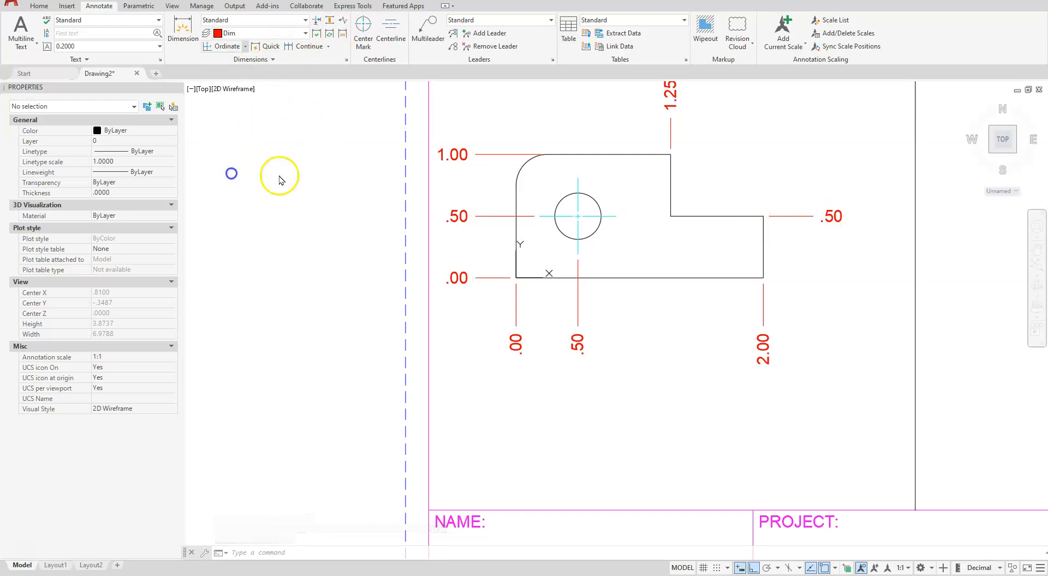
pyautogui.click(597, 228)
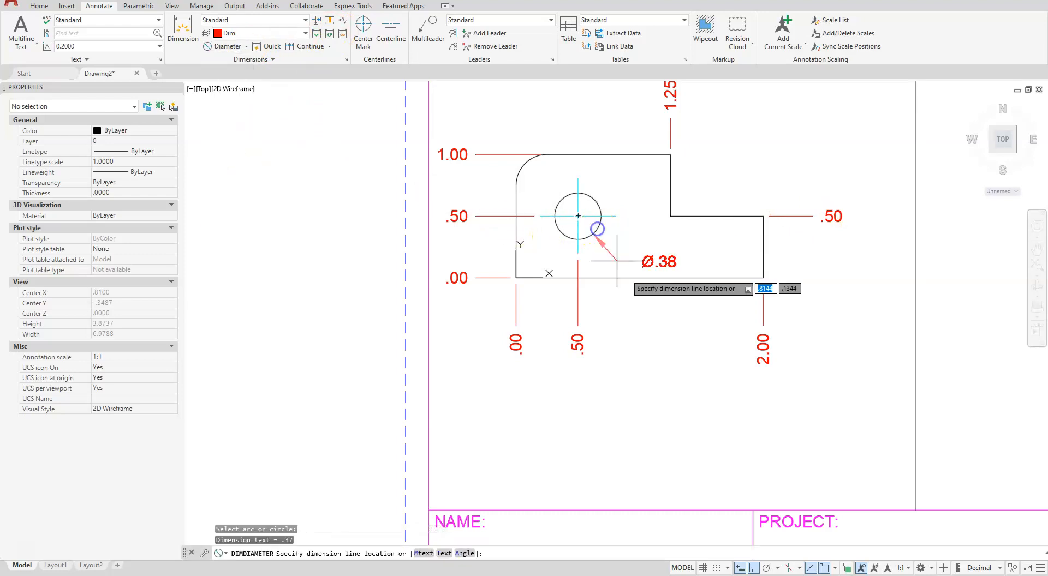
pyautogui.click(631, 330)
pyautogui.press('Escape')
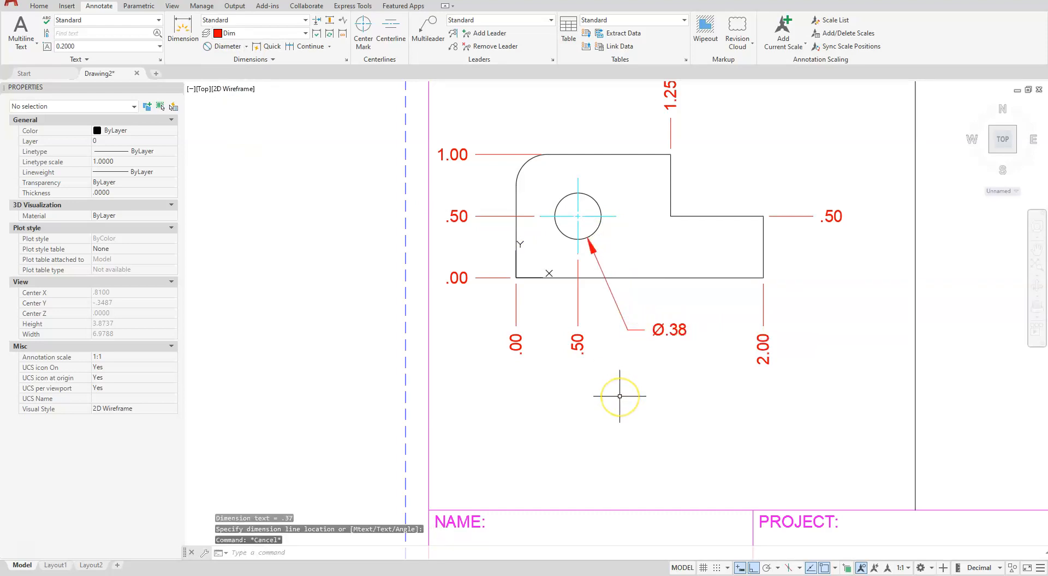
# Set the precision of the hole's diameter dimension to 0.000 in its properties, then deselect it
pyautogui.click(667, 334)
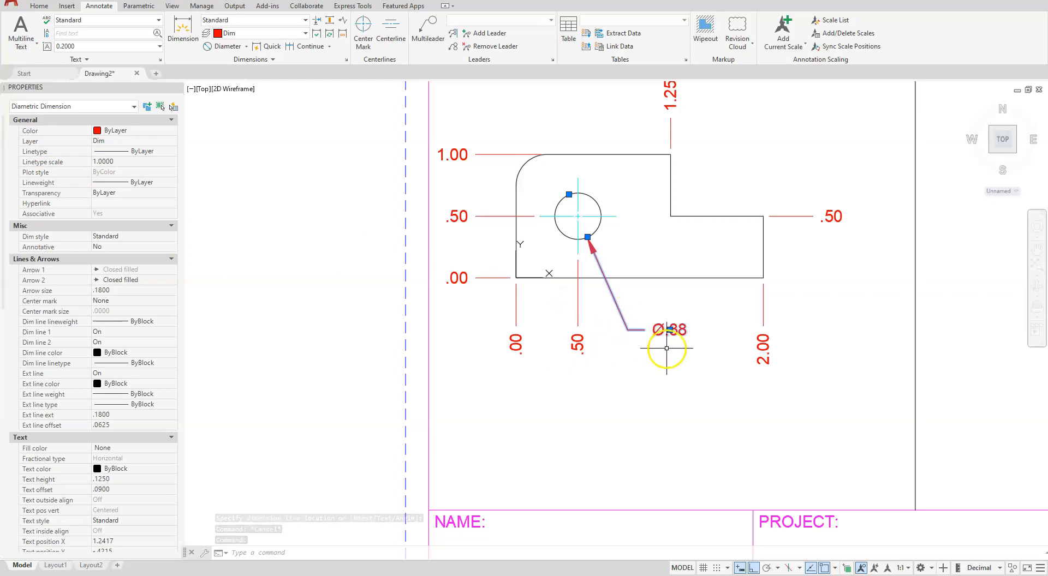
pyautogui.rightClick(648, 329)
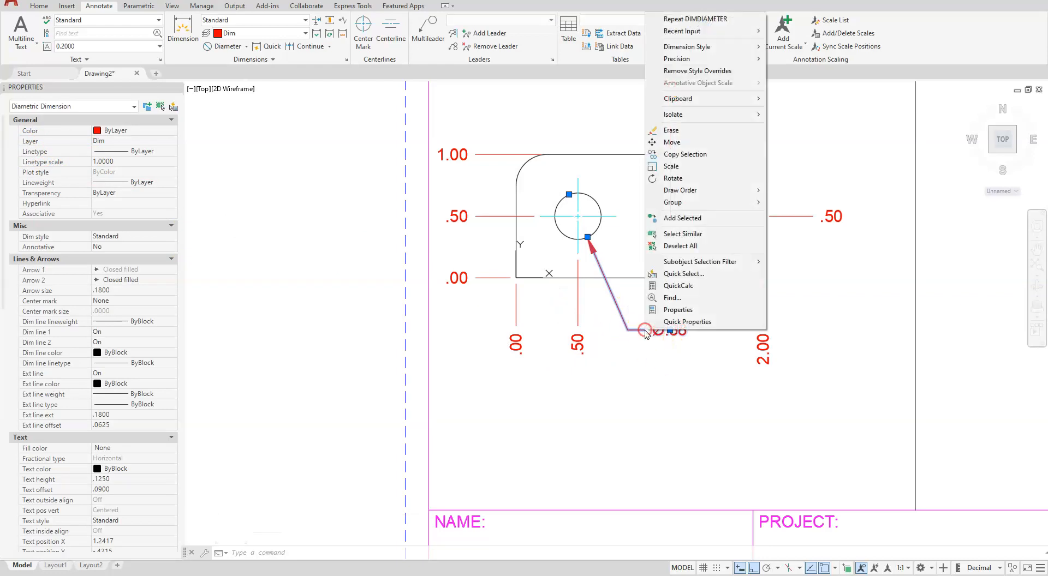
pyautogui.click(682, 314)
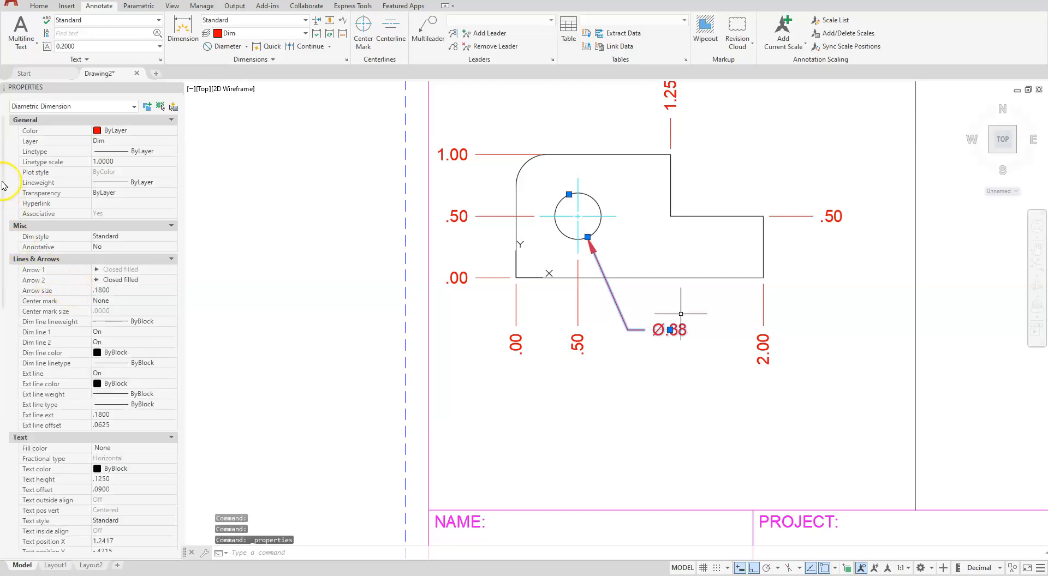
pyautogui.scroll(-15, 36, 291)
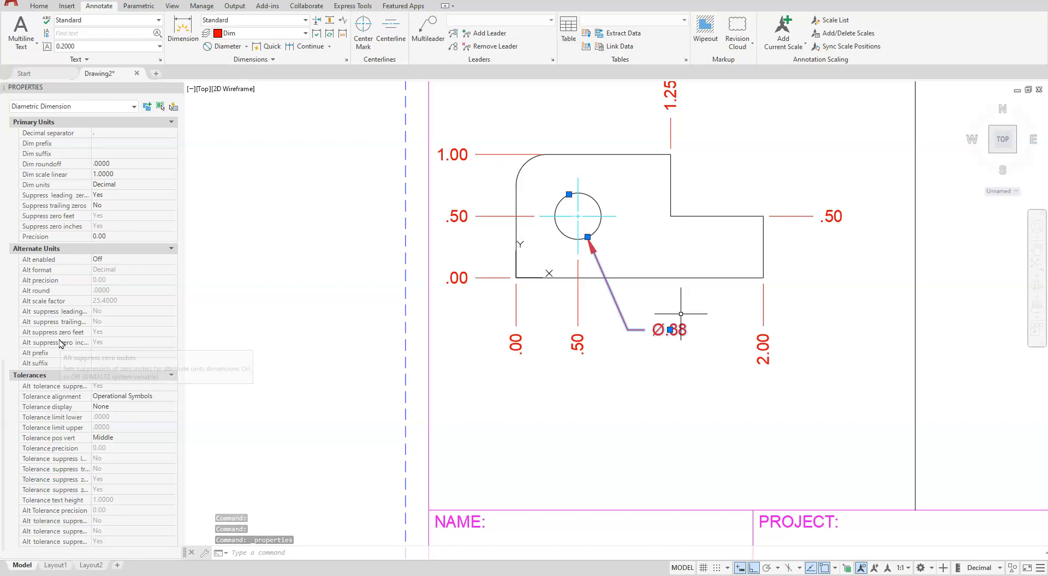
pyautogui.click(111, 239)
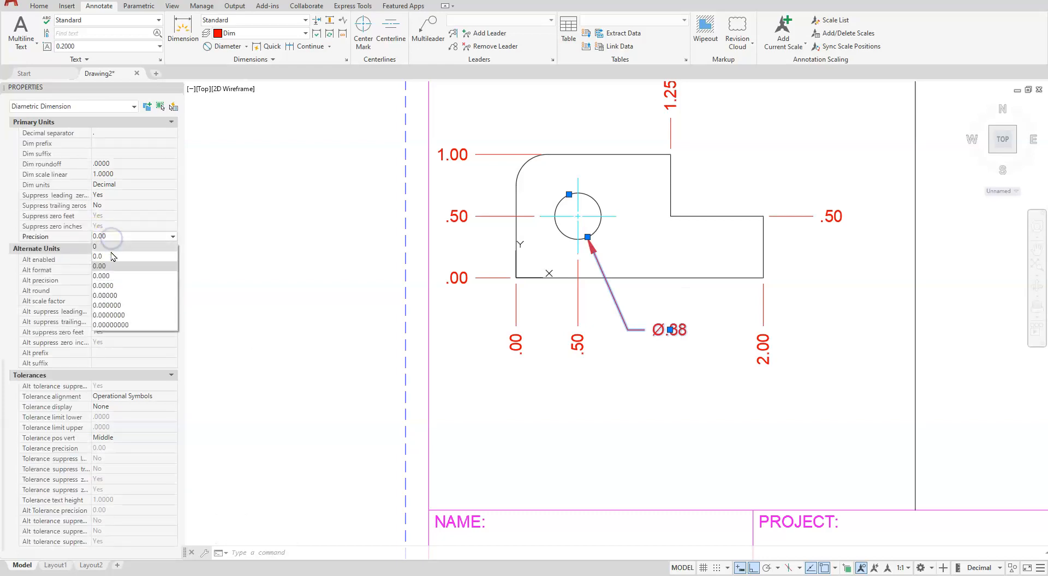
pyautogui.click(102, 276)
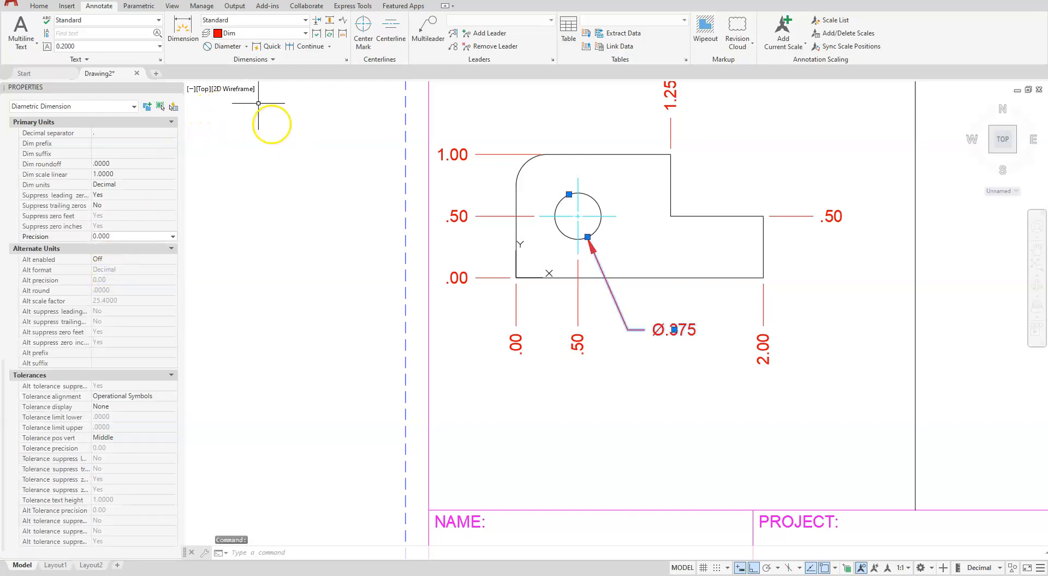
pyautogui.press('Escape')
pyautogui.press('Escape')
pyautogui.press('Escape')
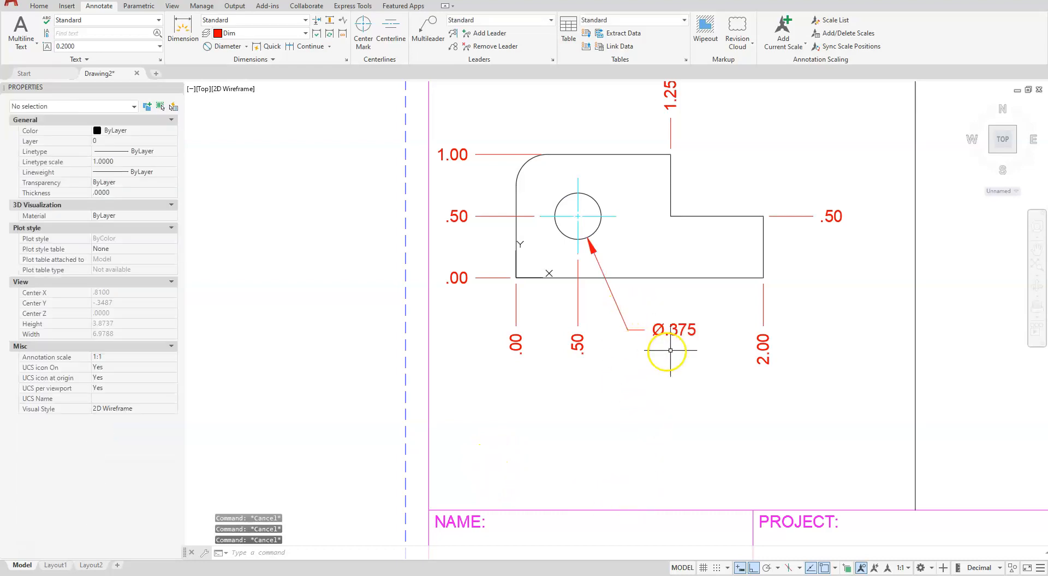
# Add a radius dimension to the smaller profile's rounded upper-left corner, placing its text above and left of the corner
pyautogui.moveTo(628, 379); pyautogui.dragTo(726, 547, button='middle')
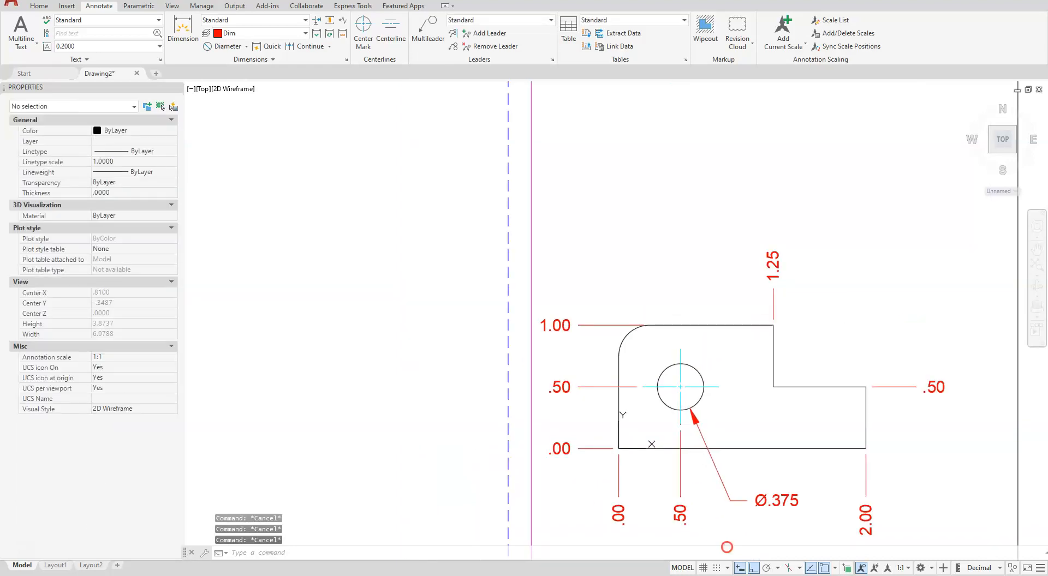
pyautogui.click(247, 47)
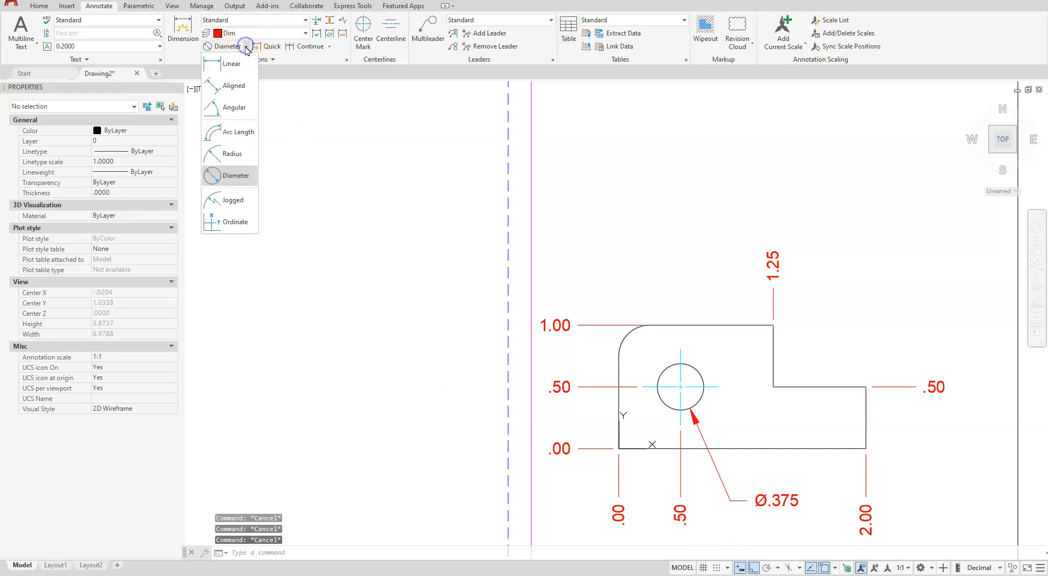
pyautogui.click(223, 158)
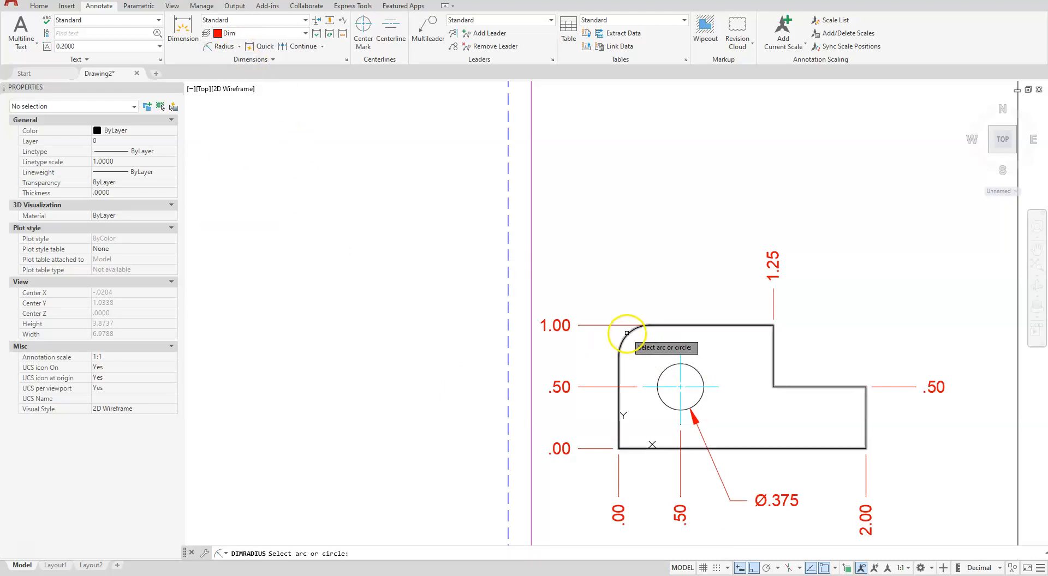
pyautogui.click(628, 335)
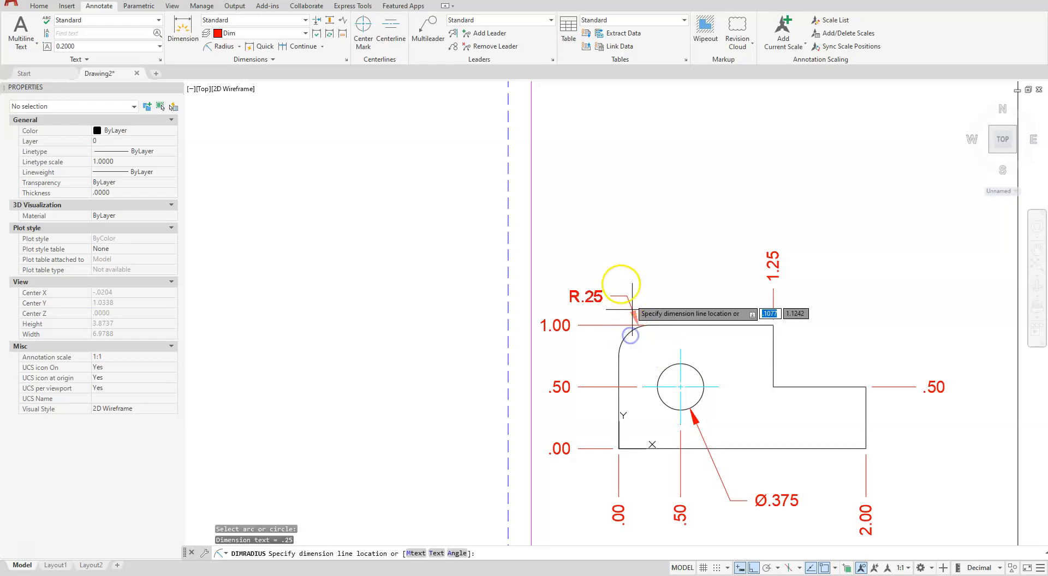
pyautogui.click(603, 281)
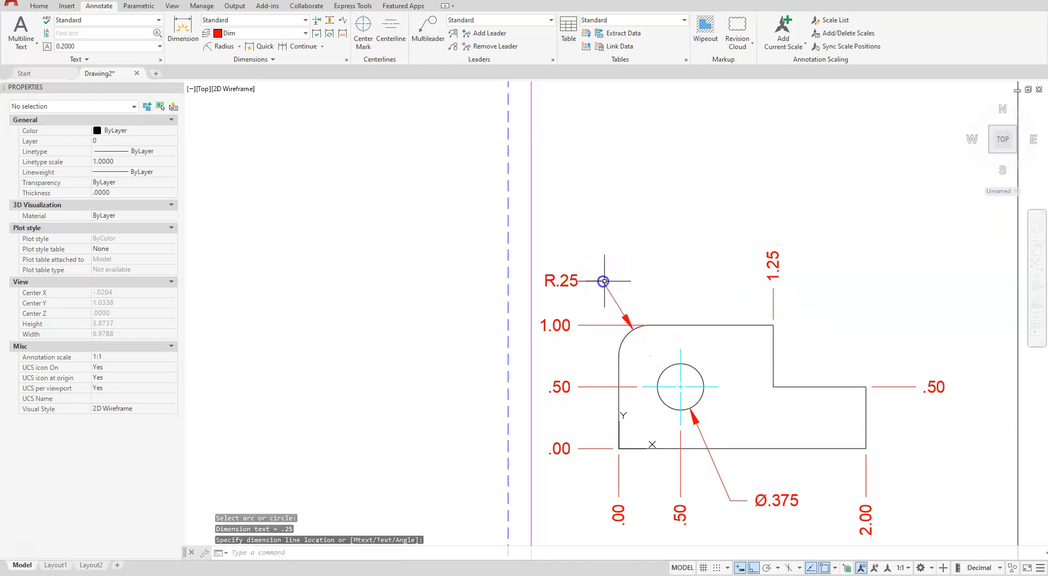
# Move the smaller profile with all its dimensions about 0.35 horizontally to the right within its half of the sheet
pyautogui.scroll(-4, 655, 207)
pyautogui.moveTo(849, 321)
pyautogui.mouseDown(button='middle')
pyautogui.moveTo(565, 392)
pyautogui.moveTo(468, 375)
pyautogui.moveTo(574, 356)
pyautogui.mouseUp(button='middle')
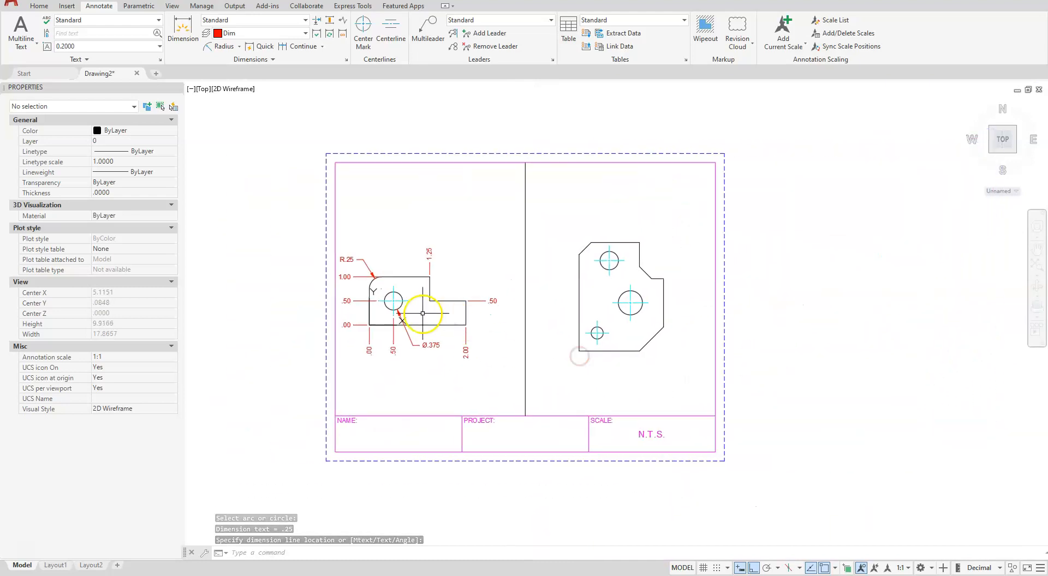
pyautogui.scroll(2, 388, 330)
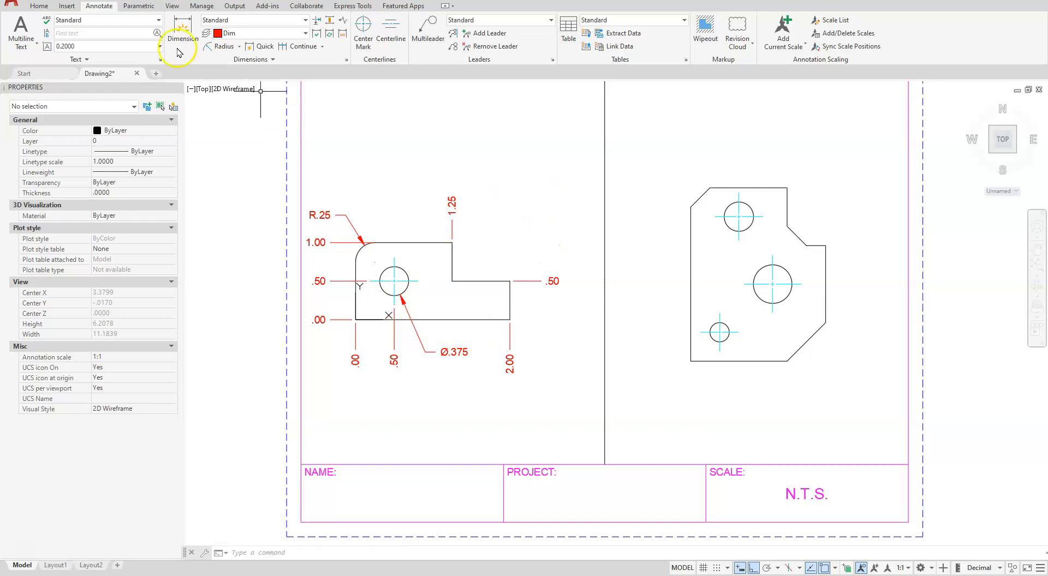
pyautogui.click(38, 6)
pyautogui.click(136, 20)
pyautogui.click(557, 156)
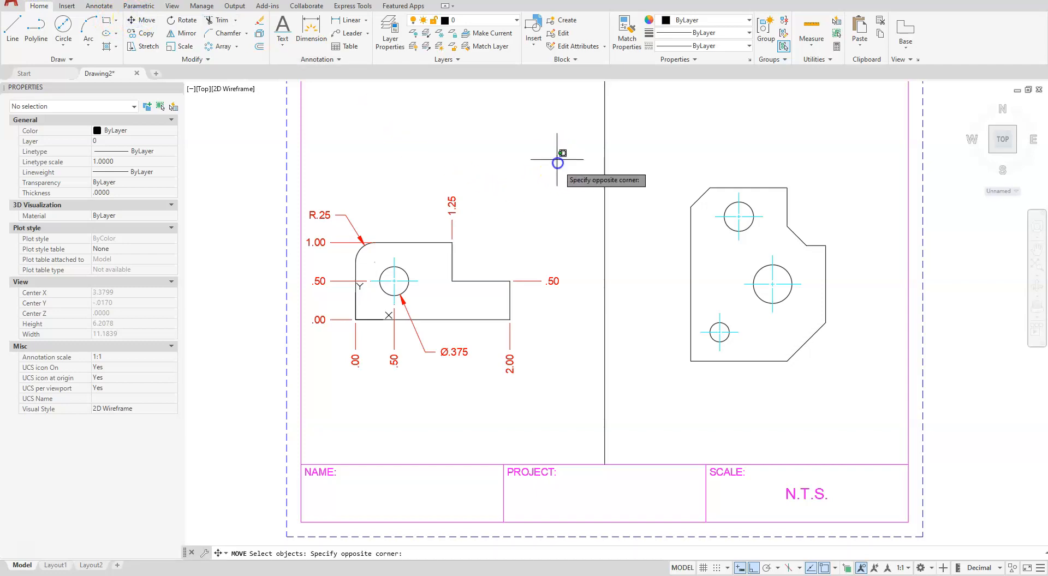
pyautogui.click(323, 419)
pyautogui.press('Return')
pyautogui.click(413, 407)
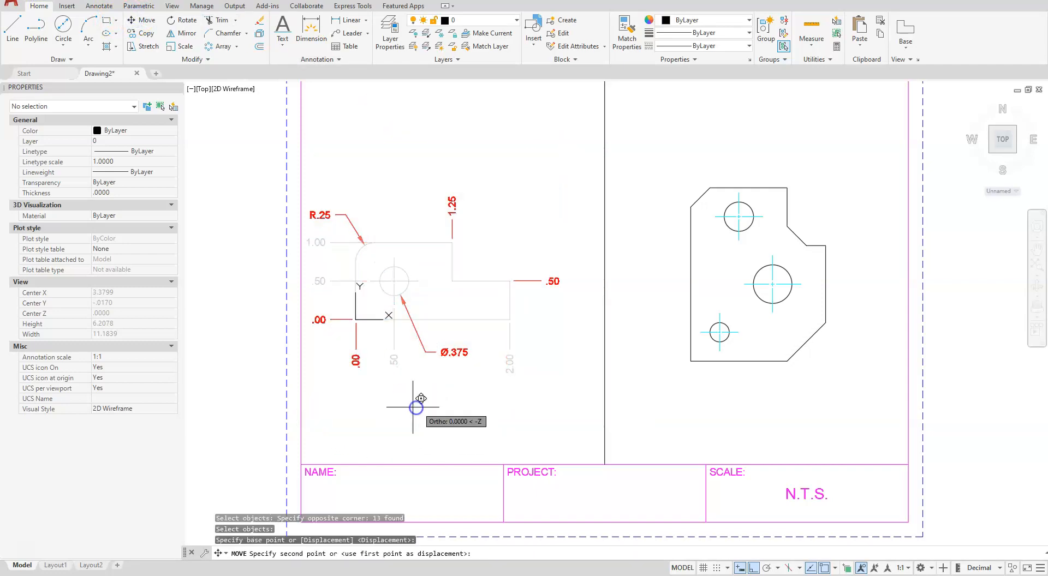
pyautogui.click(442, 396)
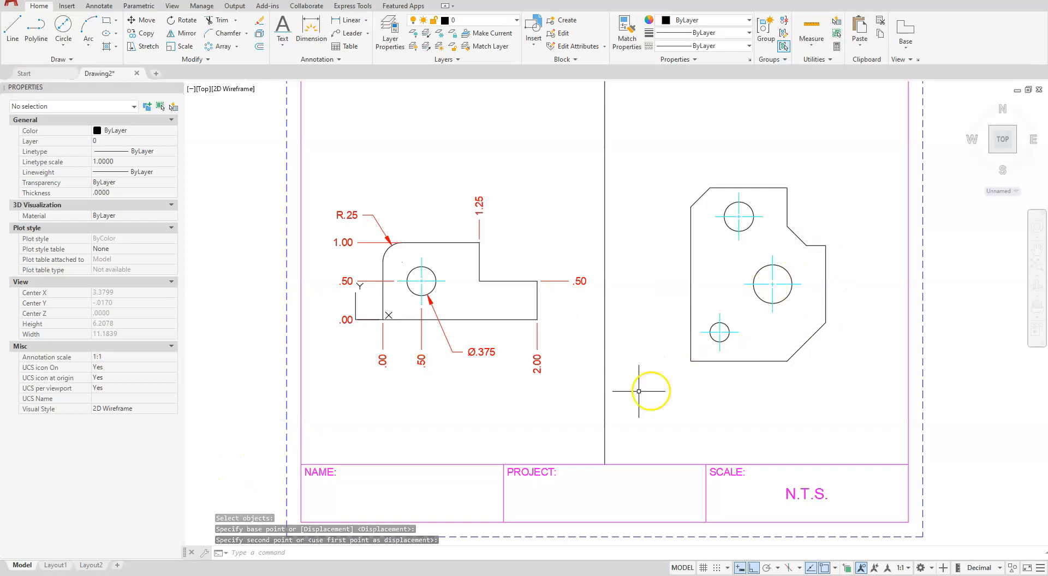
# Move the larger profile with its three holes and center marks straight up within its half of the sheet
pyautogui.moveTo(812, 374)
pyautogui.mouseDown(button='middle')
pyautogui.moveTo(777, 417)
pyautogui.moveTo(741, 423)
pyautogui.mouseUp(button='middle')
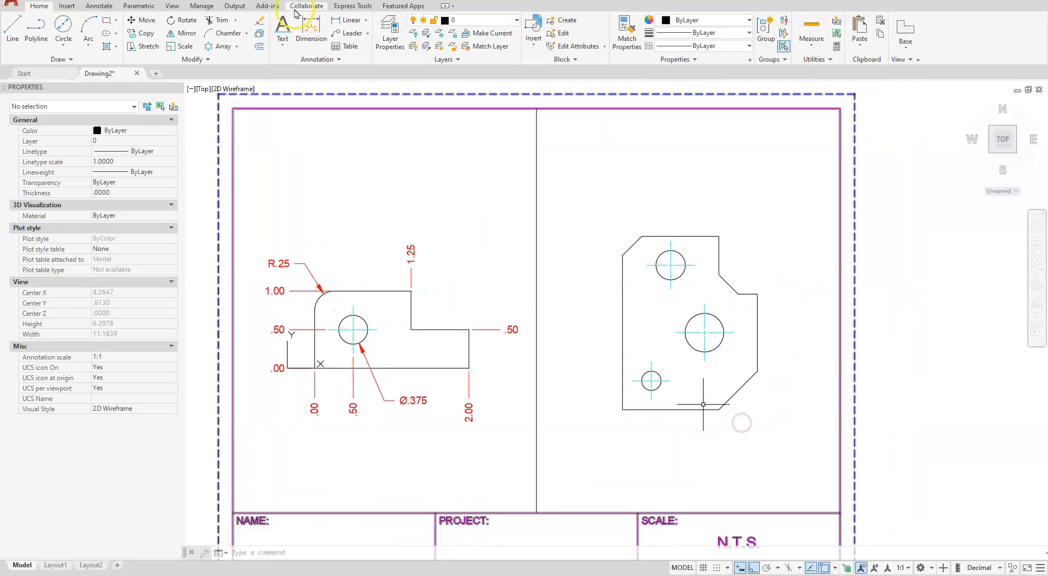
pyautogui.click(135, 20)
pyautogui.click(577, 207)
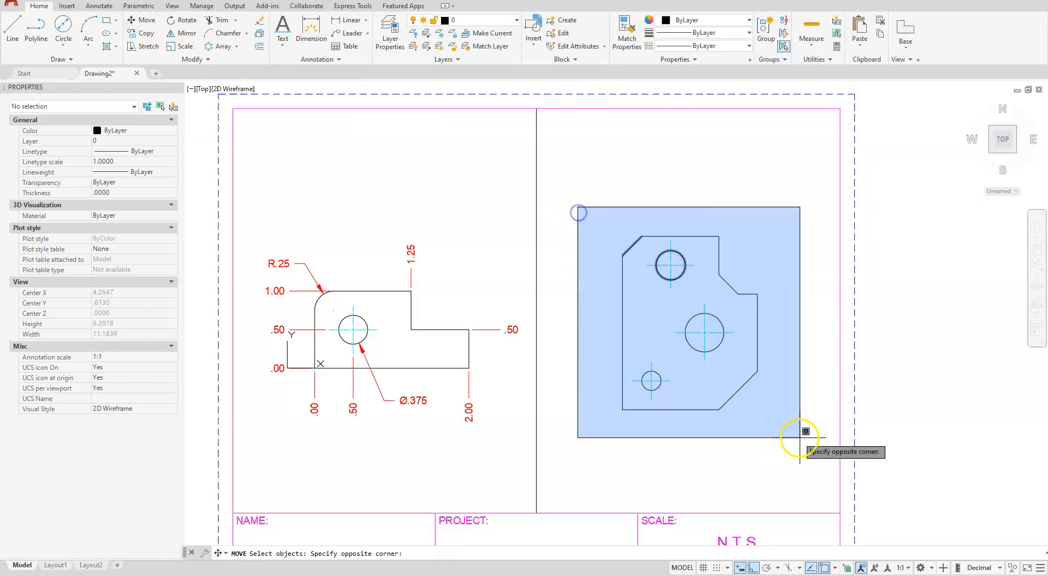
pyautogui.click(804, 449)
pyautogui.press('Return')
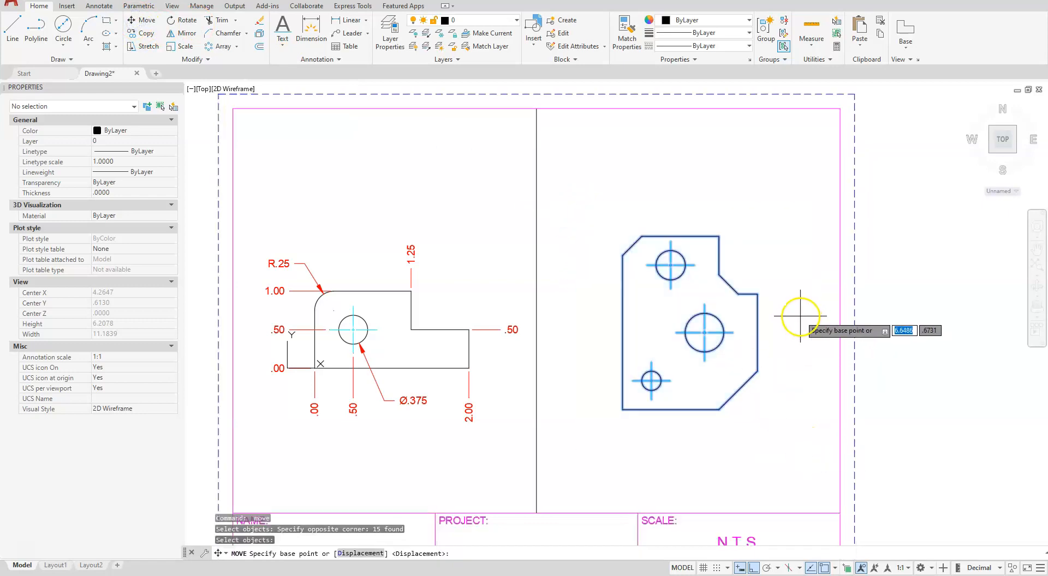
pyautogui.click(800, 315)
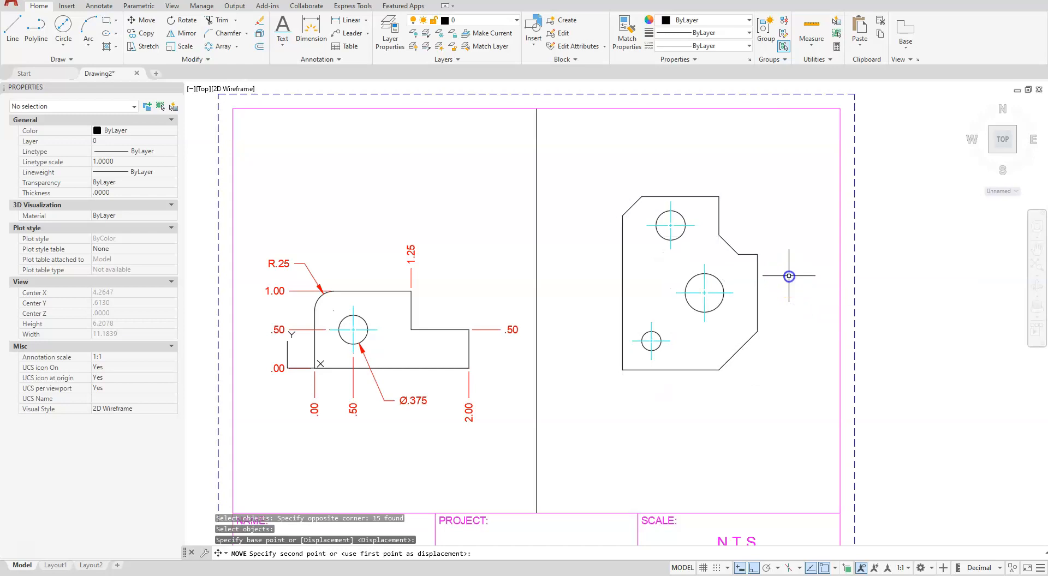
pyautogui.click(788, 276)
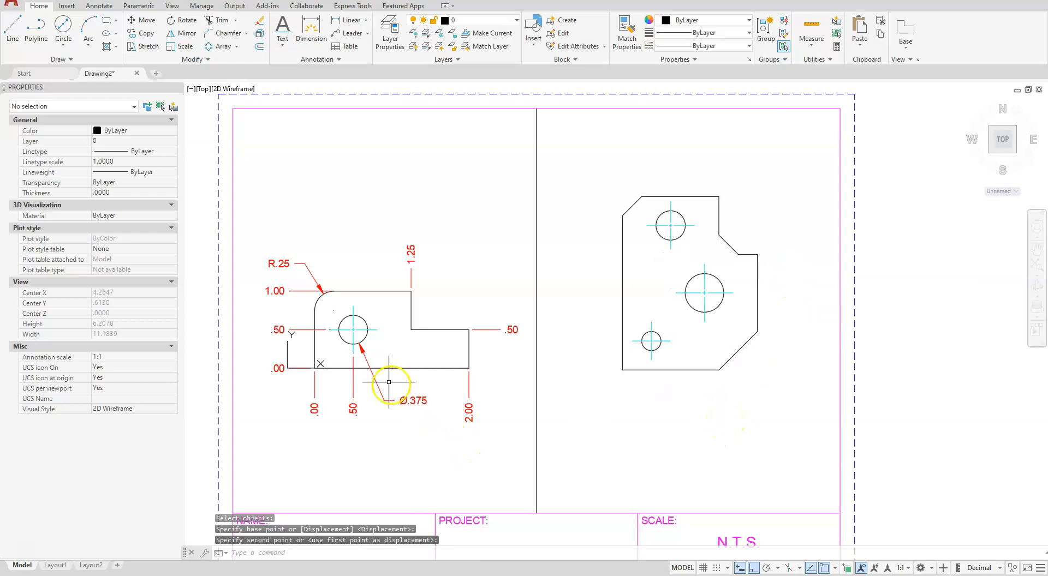
# Relocate the UCS origin to the larger profile's lower-left corner and deselect the UCS icon
pyautogui.click(287, 353)
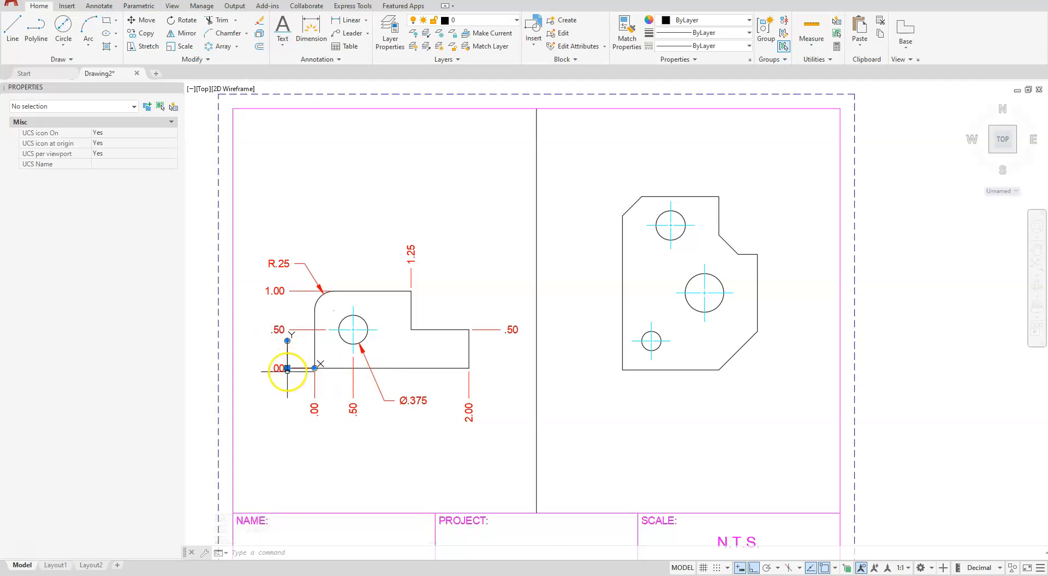
pyautogui.click(287, 367)
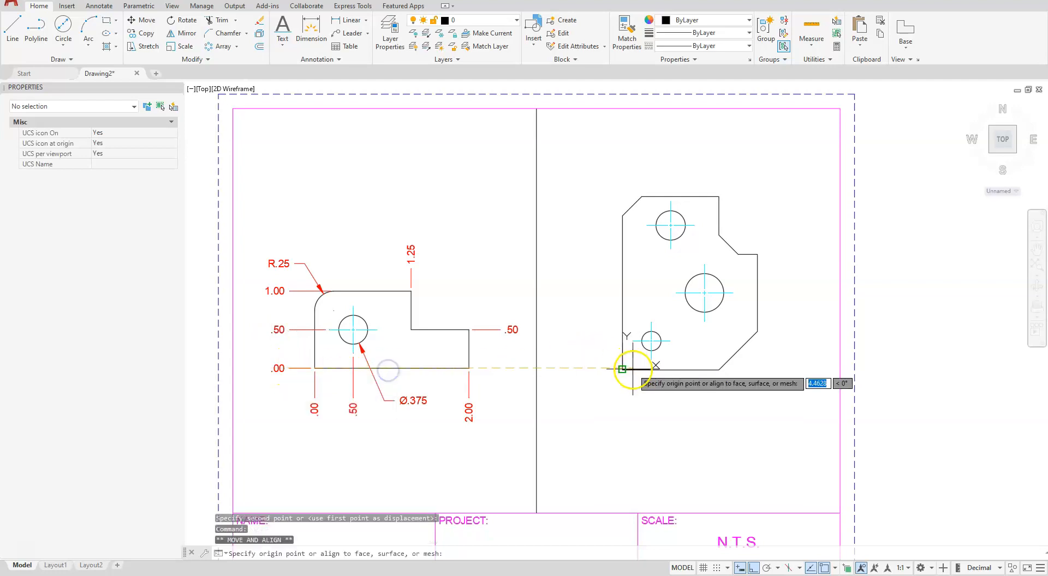
pyautogui.click(623, 370)
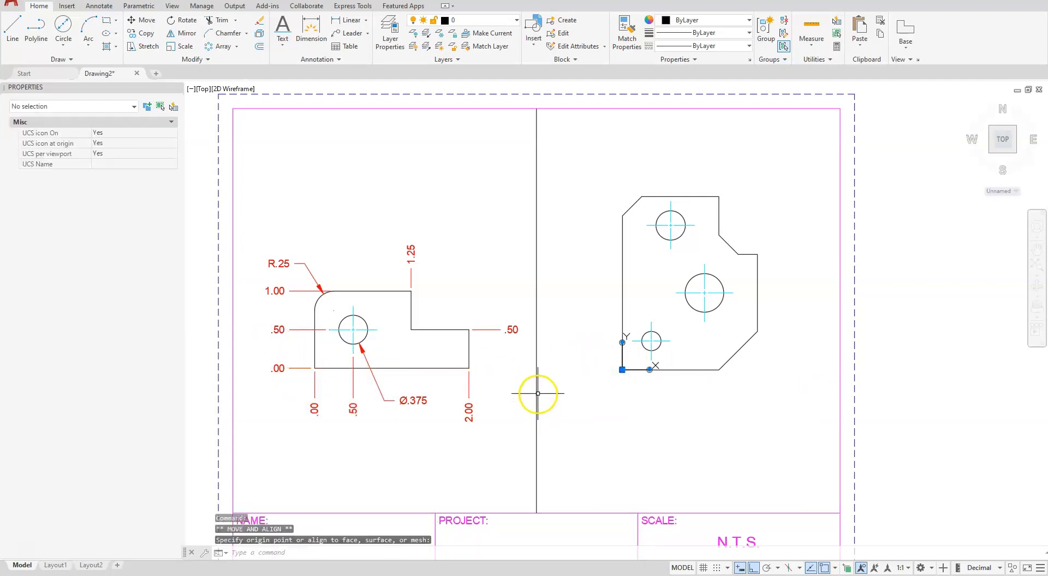
pyautogui.press('Escape')
pyautogui.press('Escape')
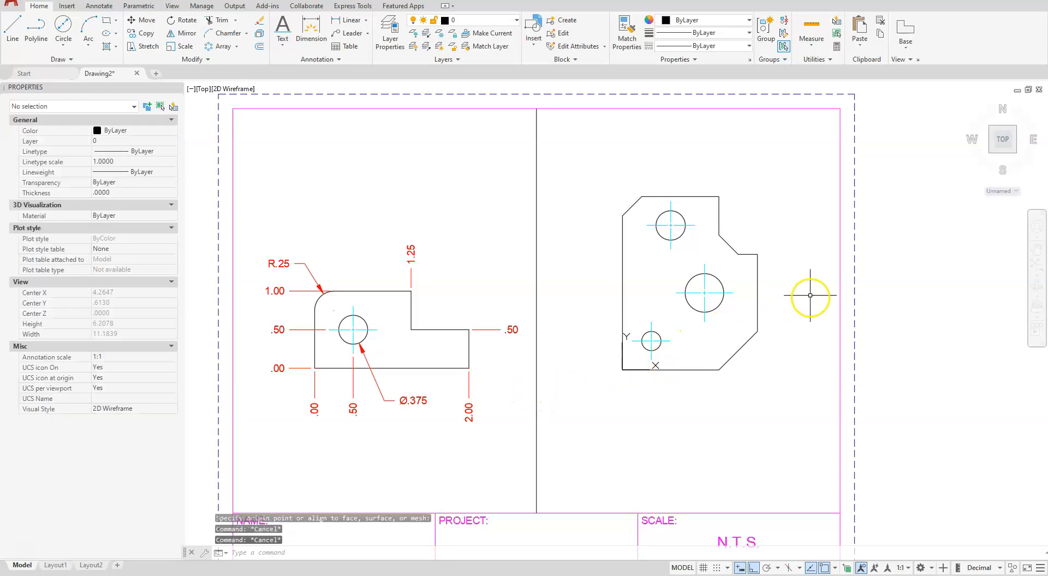
# Start creating a new dimension style based on Standard for all dimensions and open its name for editing
pyautogui.scroll(4, 808, 295)
pyautogui.scroll(-2, 687, 390)
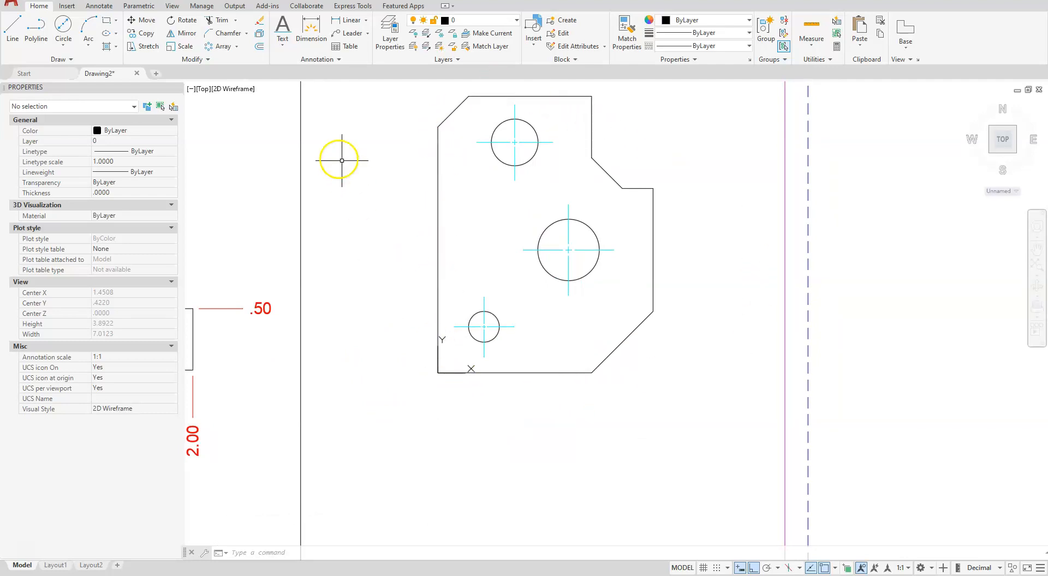
pyautogui.click(338, 61)
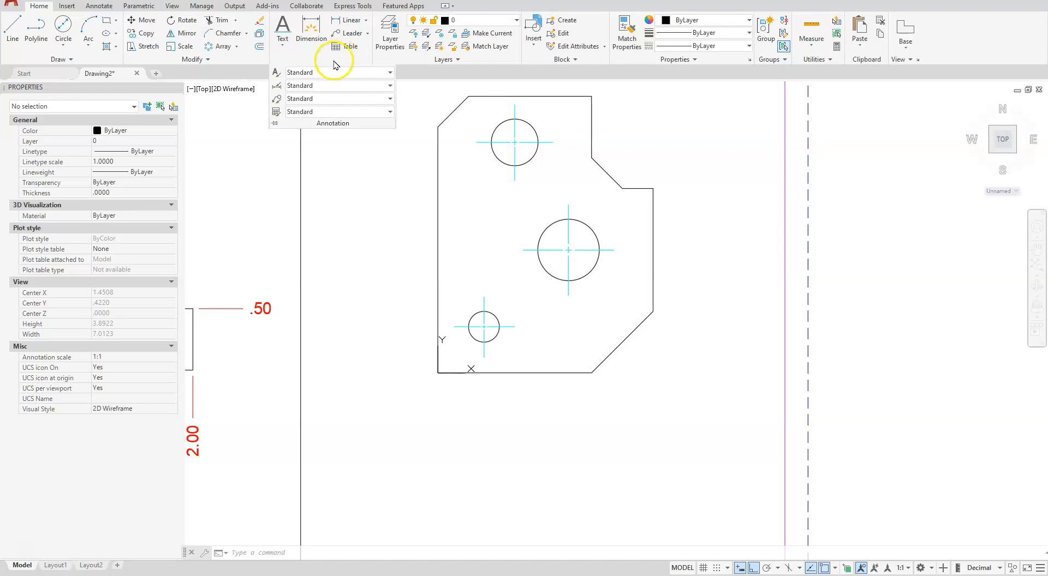
pyautogui.click(277, 86)
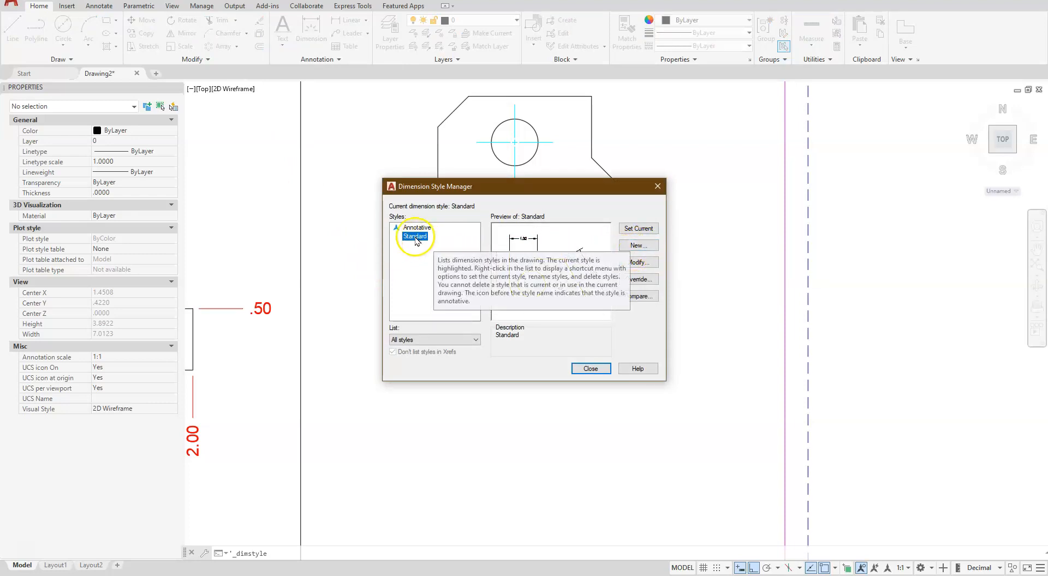
pyautogui.click(632, 246)
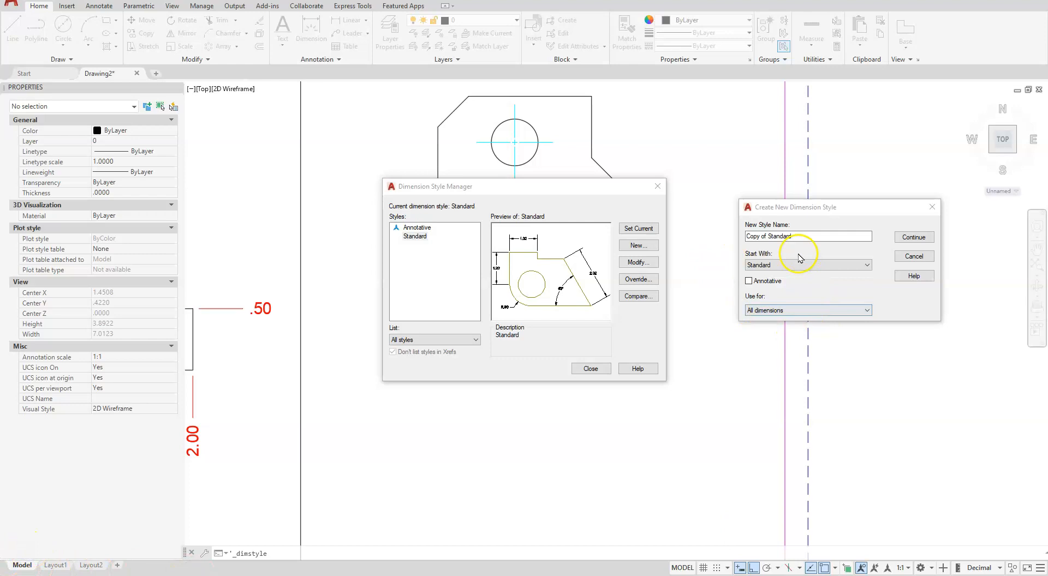
pyautogui.click(796, 237)
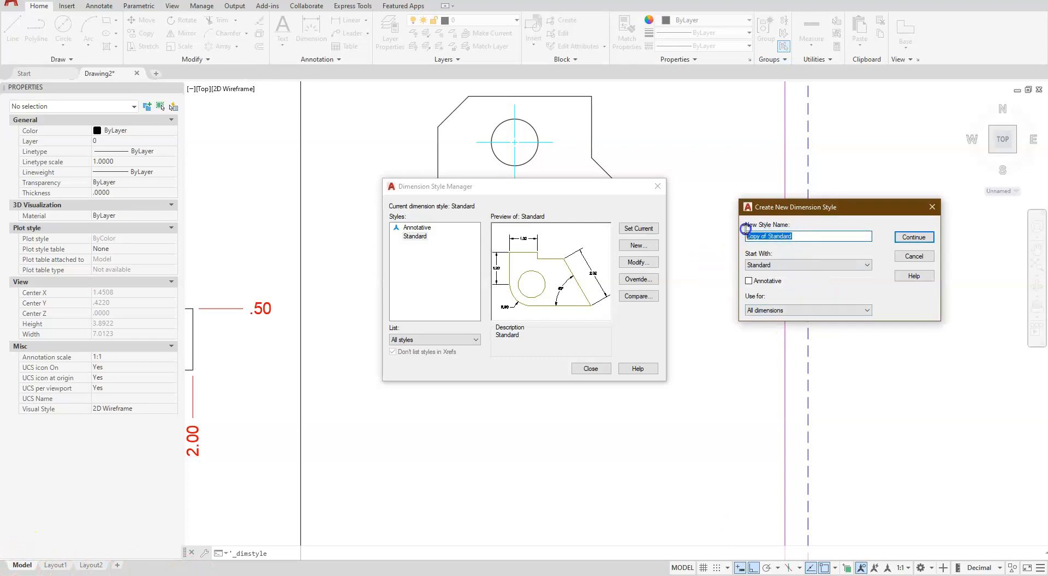
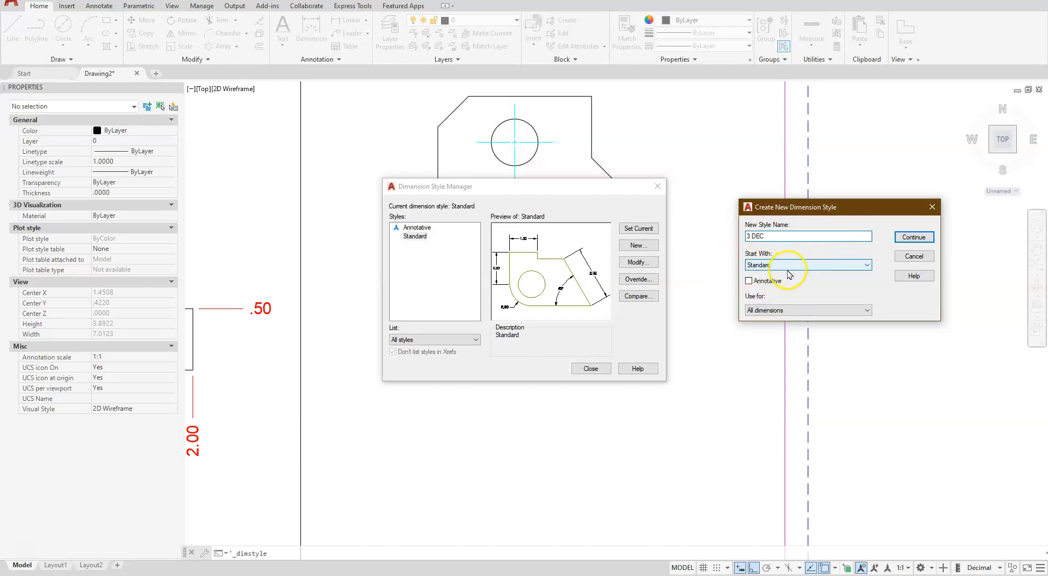
# Name the new dimension style 3 DEC and review its line, arrow, text and fit settings
pyautogui.click(908, 238)
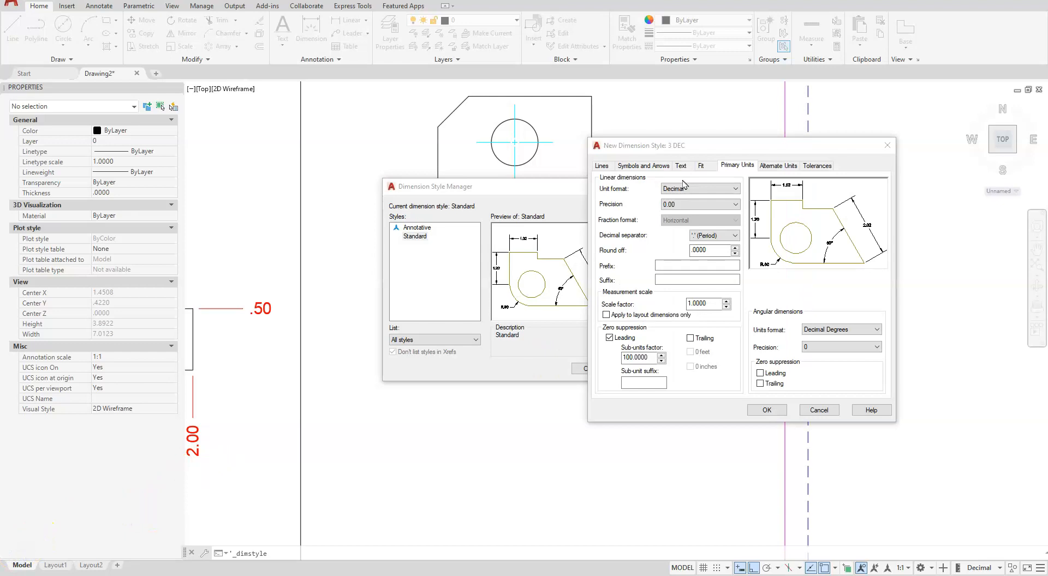
pyautogui.click(602, 166)
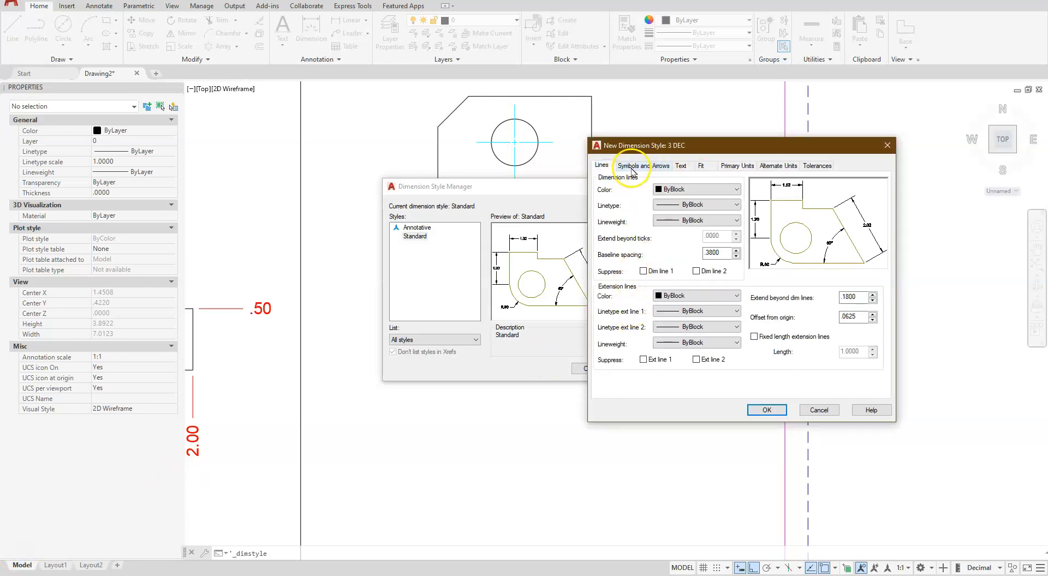
pyautogui.click(632, 166)
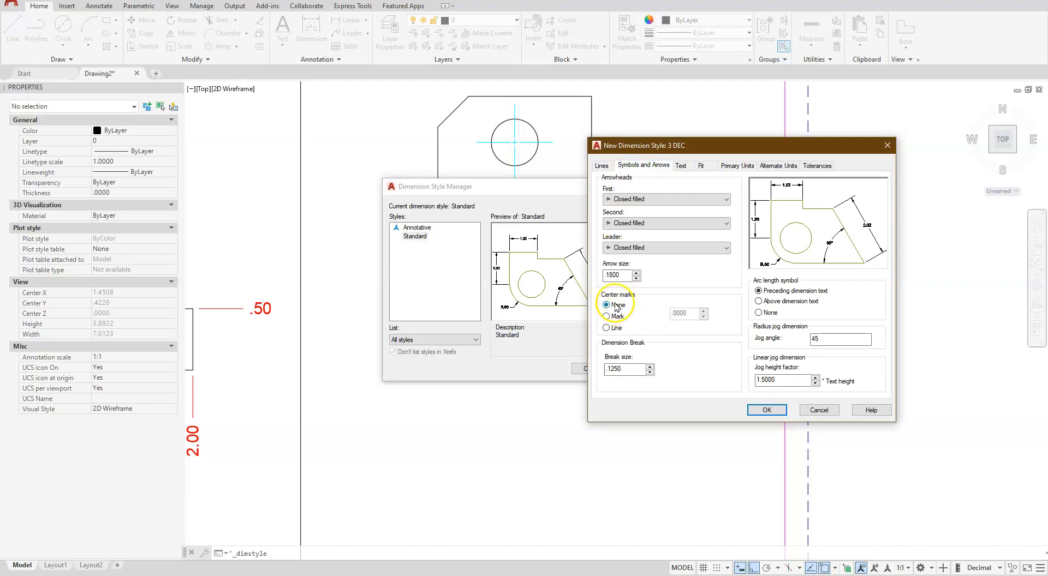
pyautogui.click(681, 166)
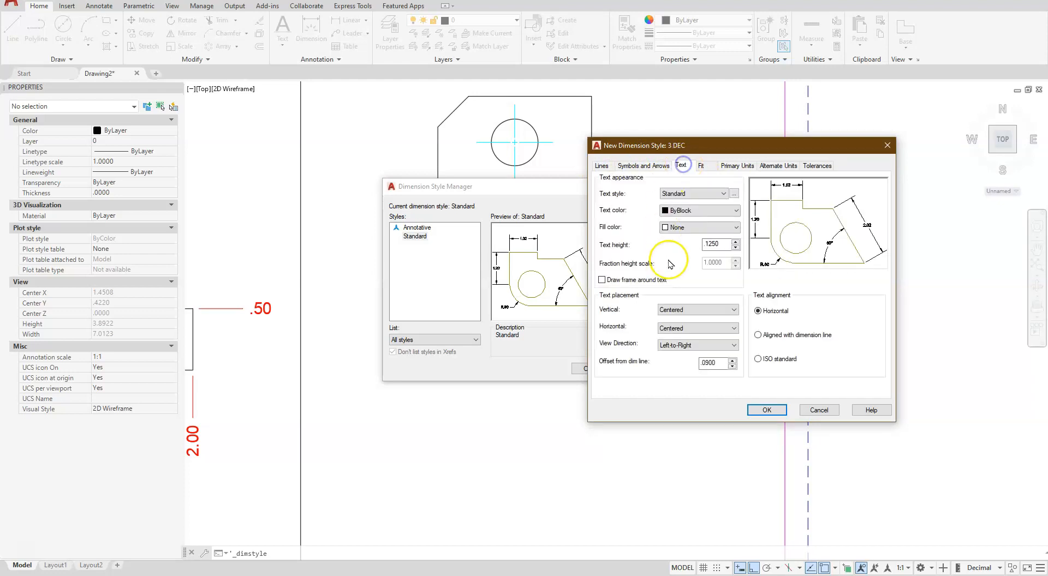
pyautogui.click(706, 171)
pyautogui.click(854, 312)
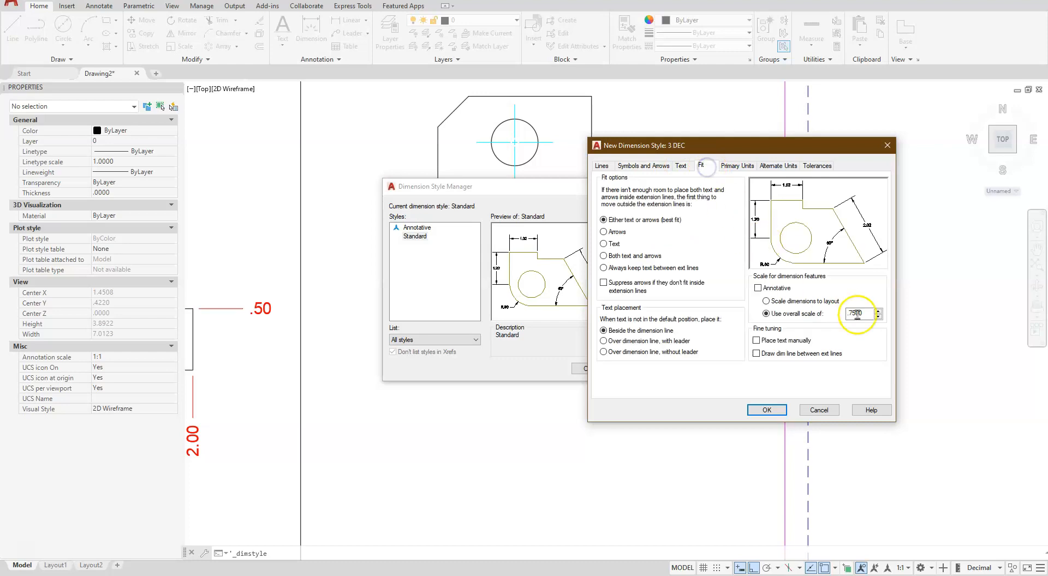
# Set the 3 DEC style's linear dimension precision to 0.000, save the style, and leave the Dimension Style Manager
pyautogui.click(747, 166)
pyautogui.click(726, 204)
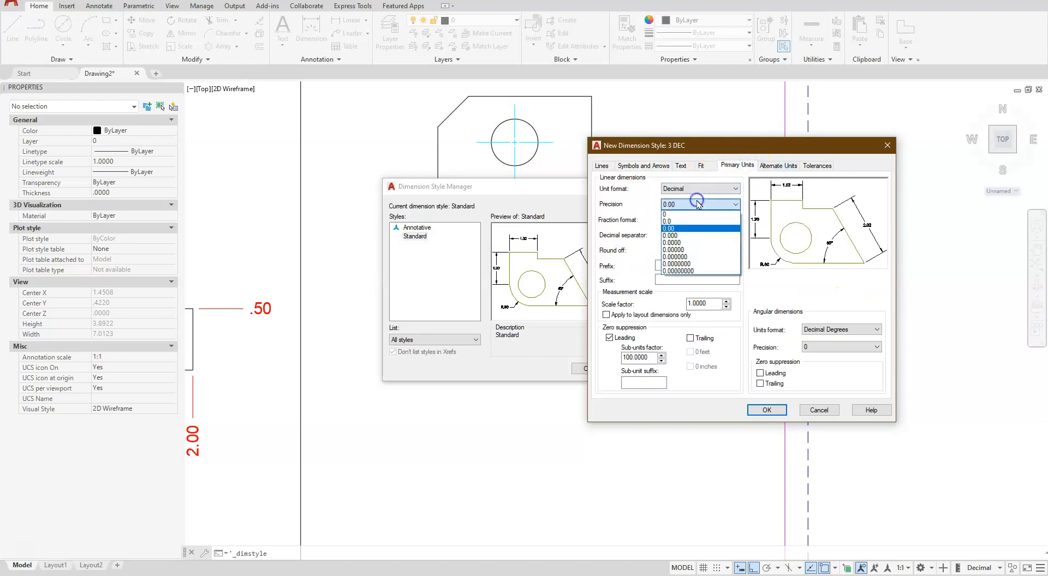
pyautogui.click(679, 236)
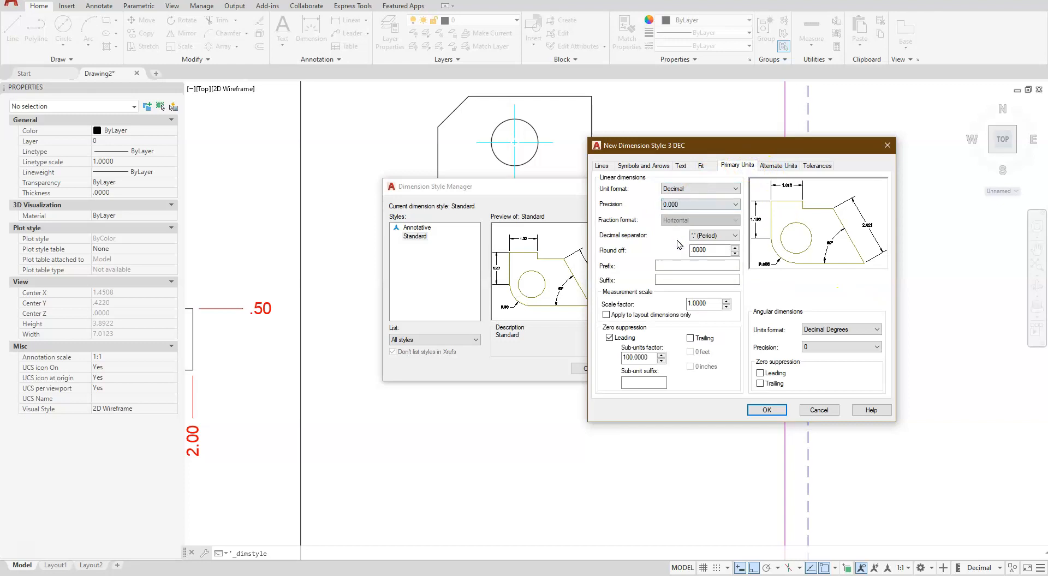
pyautogui.click(765, 410)
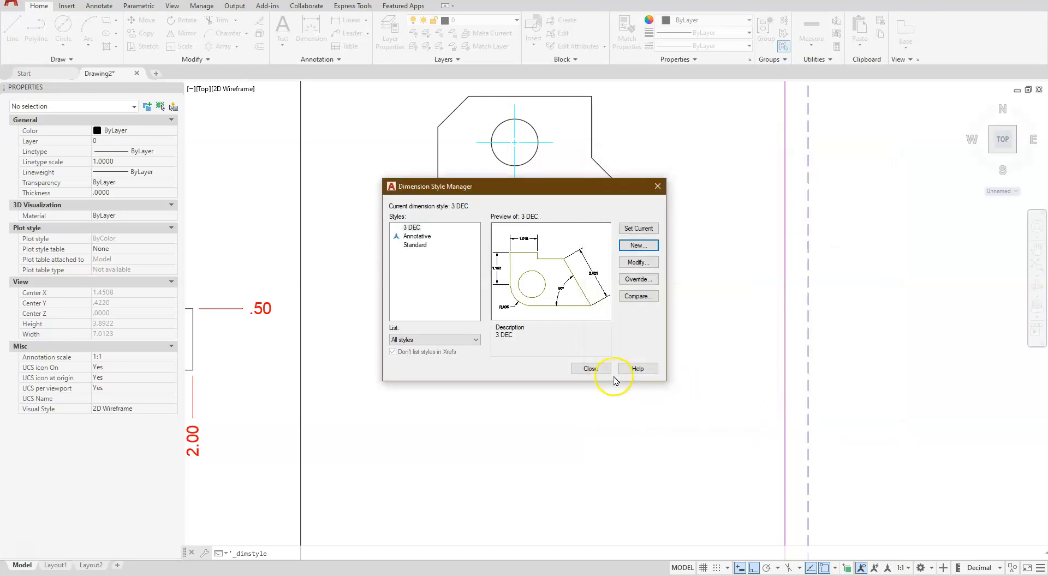
pyautogui.click(599, 369)
# Place an X ordinate dimension on the larger profile's lower-left corner with a leader about 0.53 long straight down
pyautogui.moveTo(545, 376); pyautogui.dragTo(650, 334, button='middle')
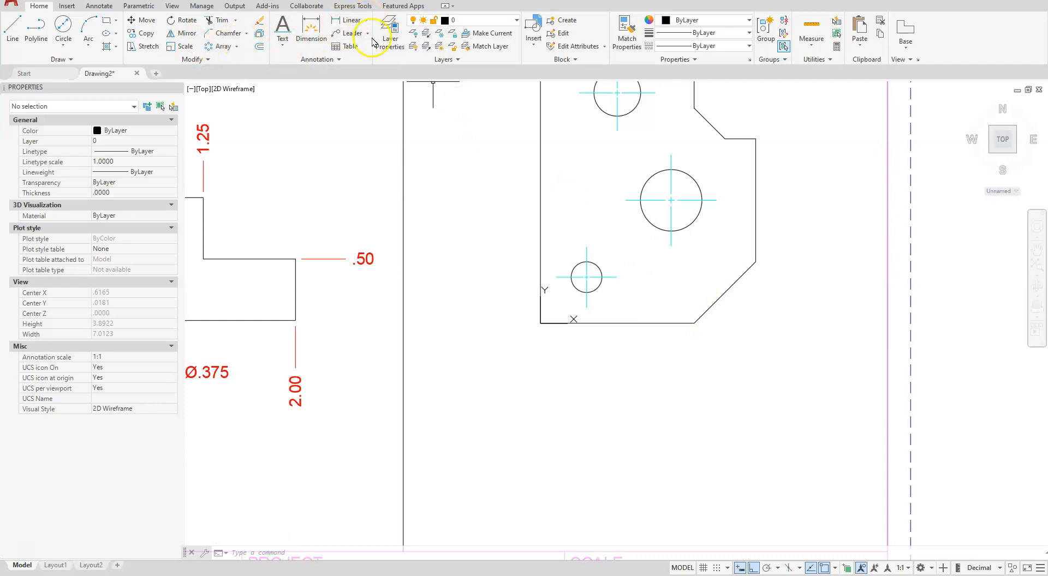
pyautogui.click(368, 22)
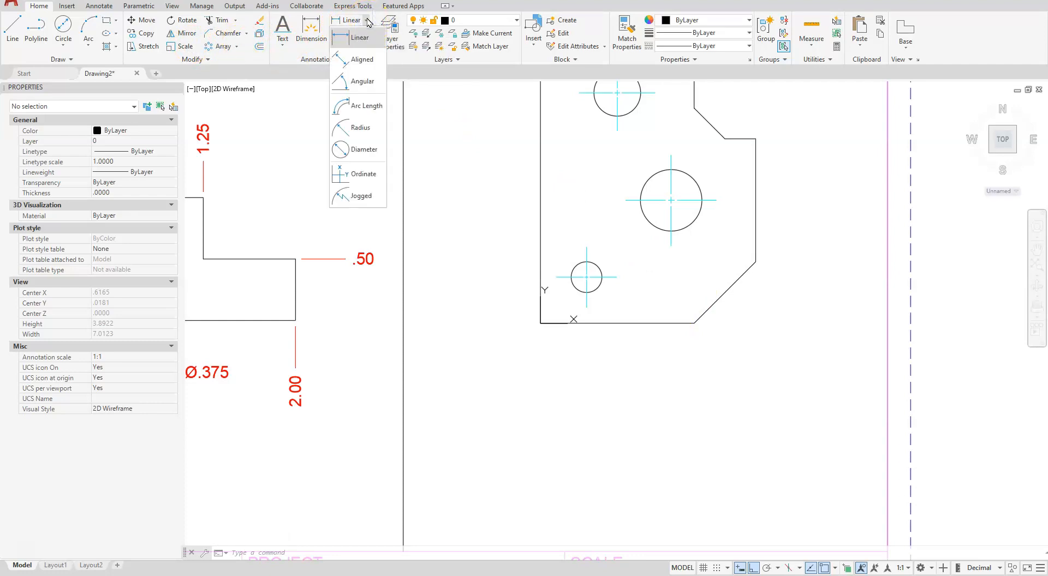
pyautogui.click(359, 174)
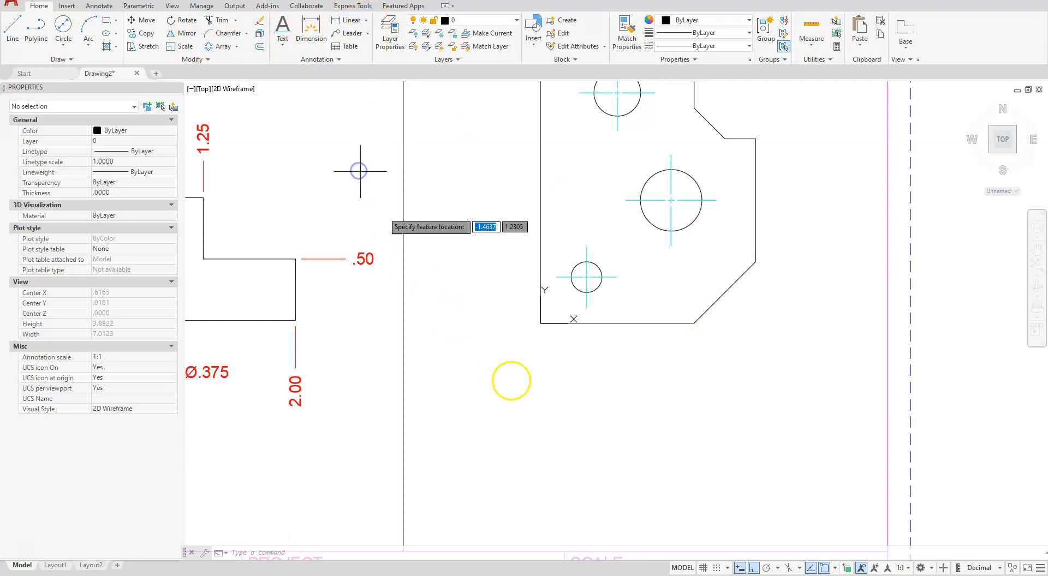
pyautogui.click(541, 322)
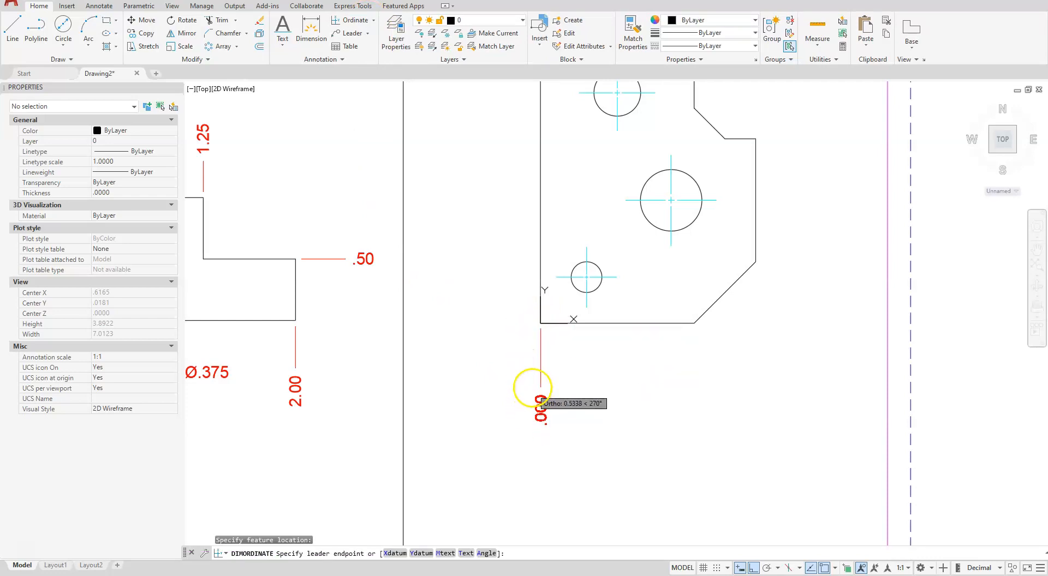
pyautogui.click(532, 387)
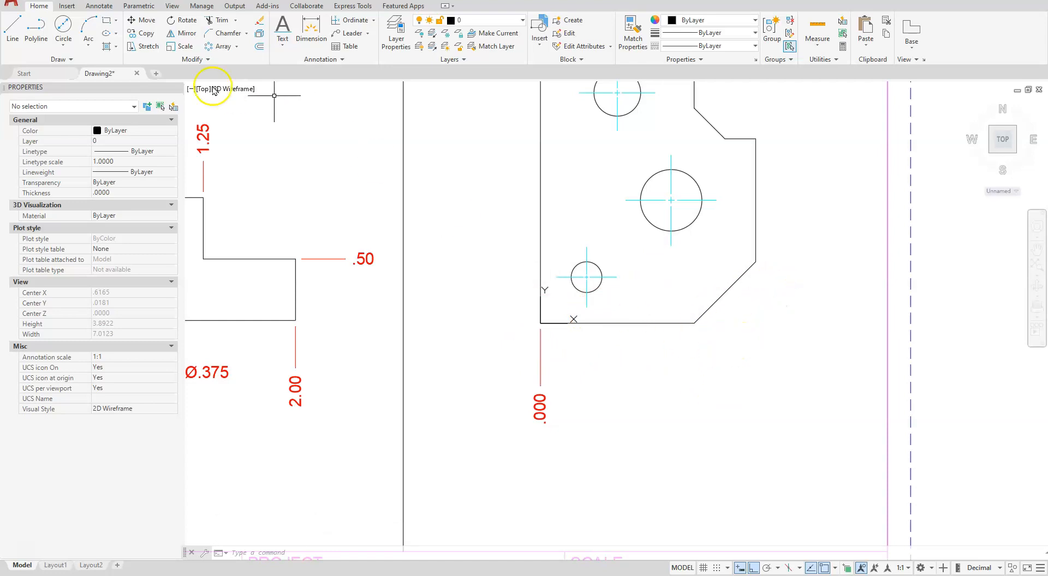
# Continue the X ordinate dimensions below the profile to the small hole, the large hole, and both ends of the lower-right chamfer
pyautogui.click(99, 7)
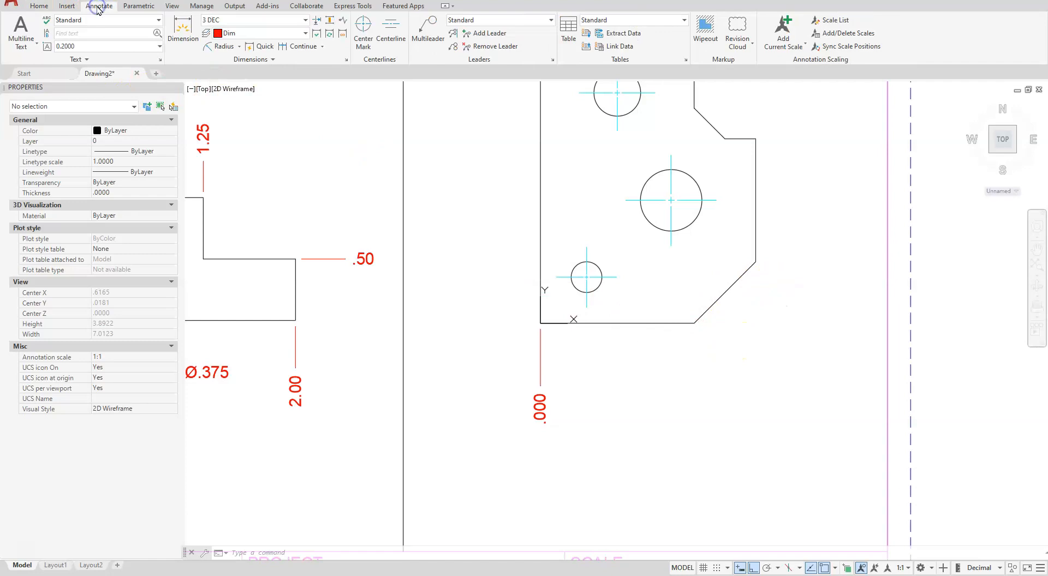
pyautogui.click(296, 48)
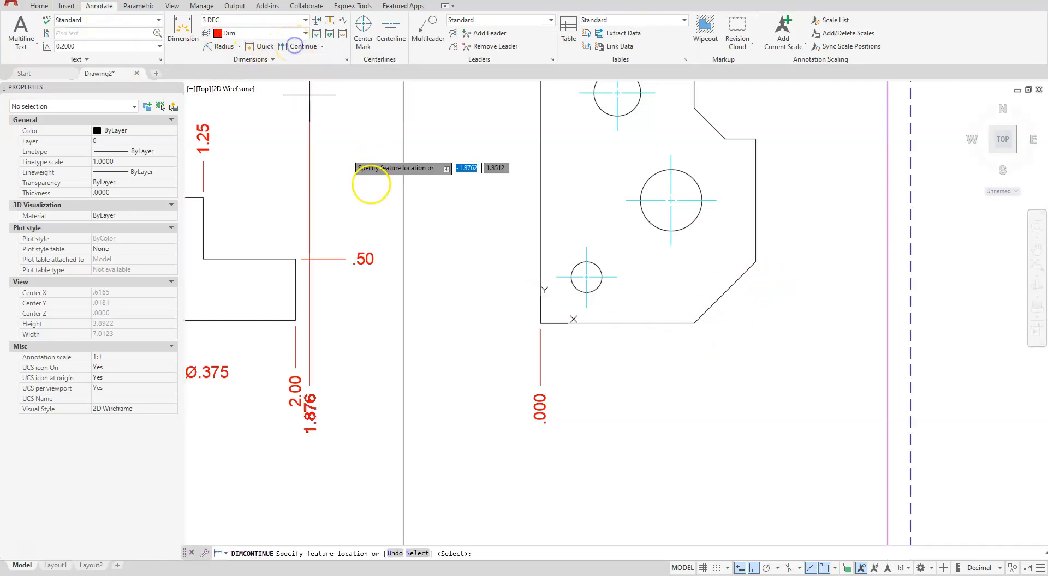
pyautogui.click(587, 307)
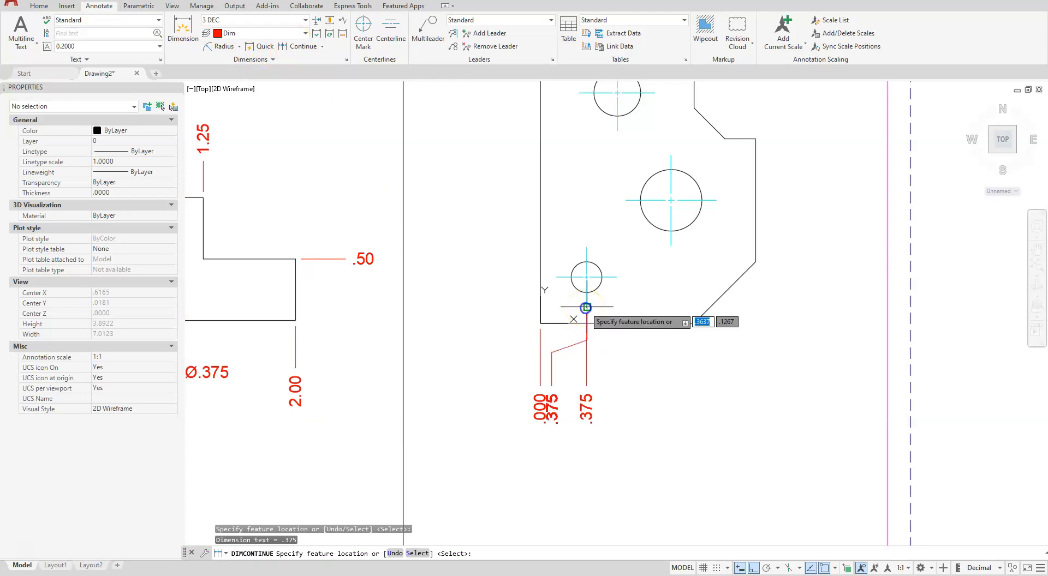
pyautogui.click(672, 245)
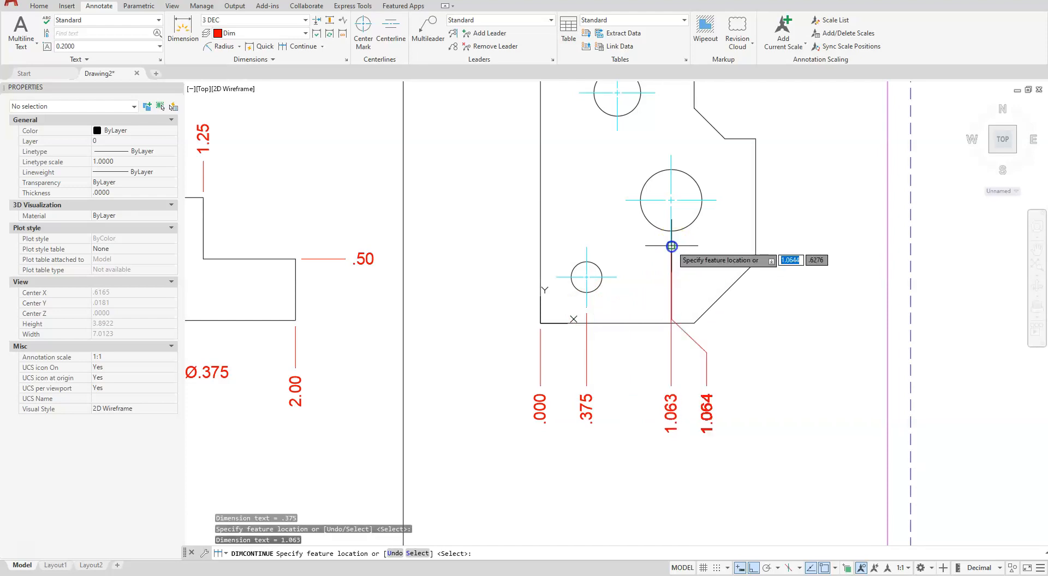
pyautogui.click(694, 323)
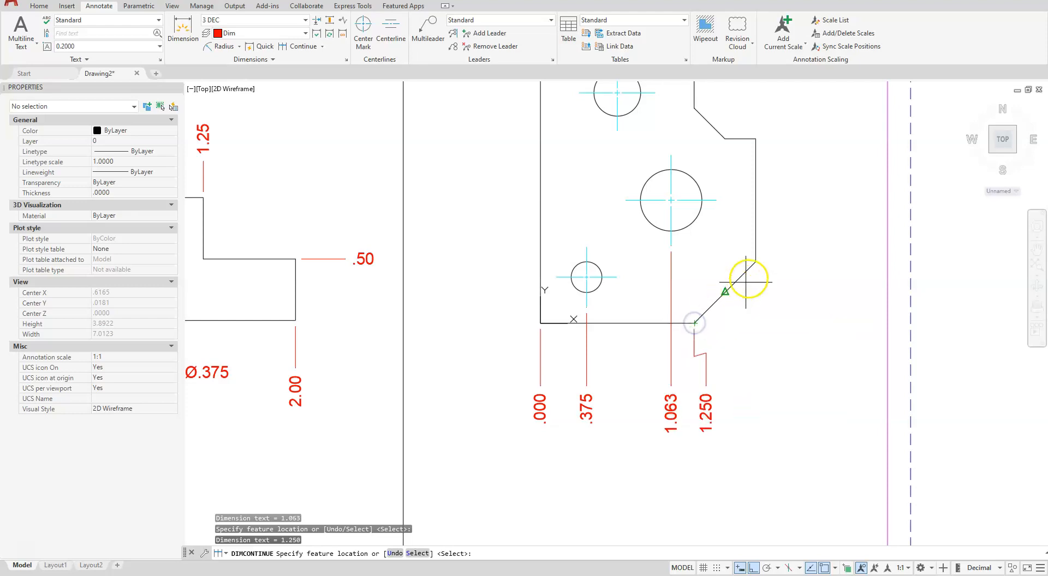
pyautogui.click(756, 262)
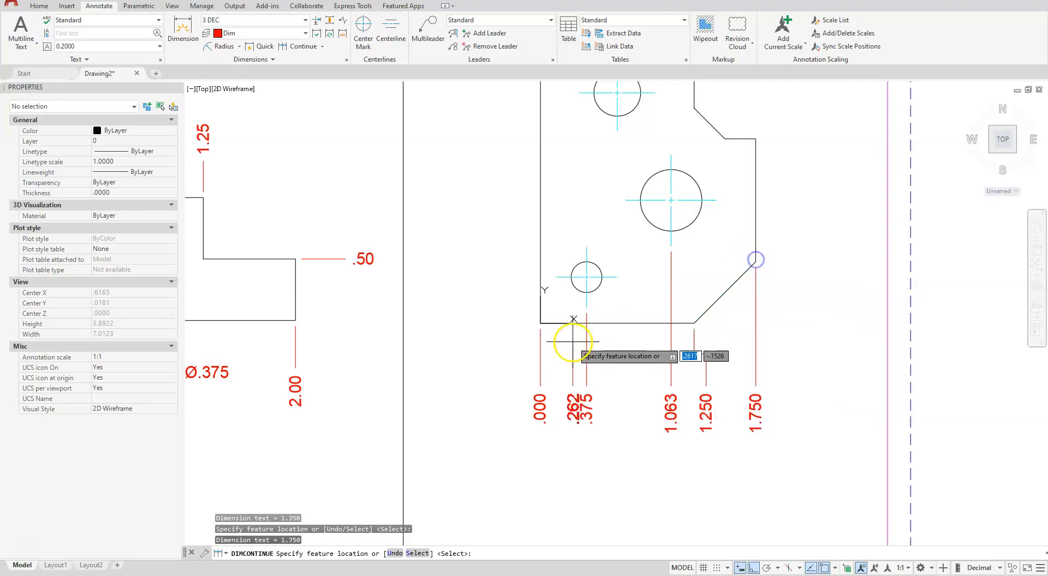
pyautogui.press('Escape')
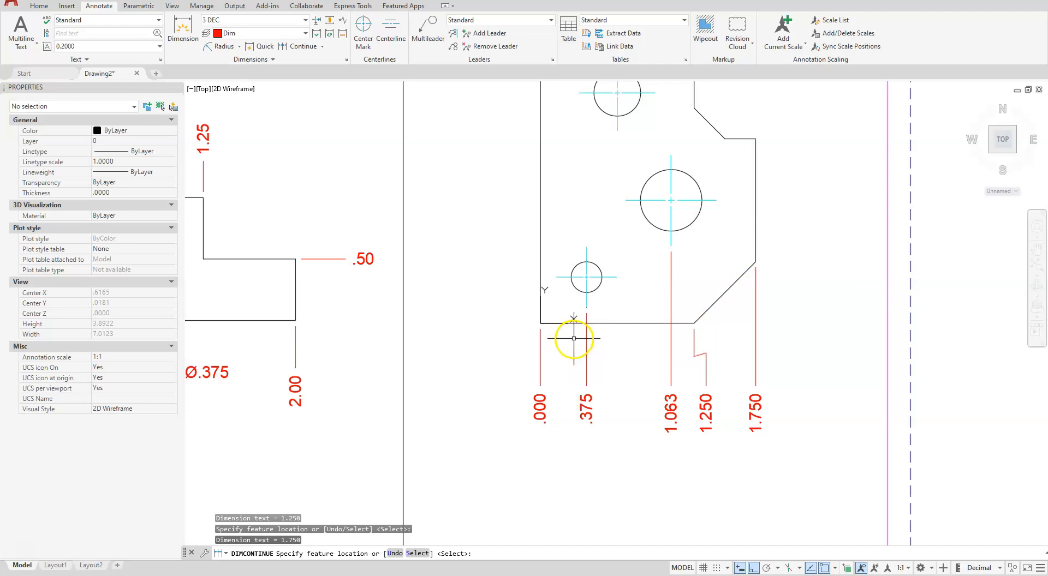
# Place a Y ordinate dimension on the larger profile's lower-left corner with a leader about 0.5 long straight to the left
pyautogui.click(240, 47)
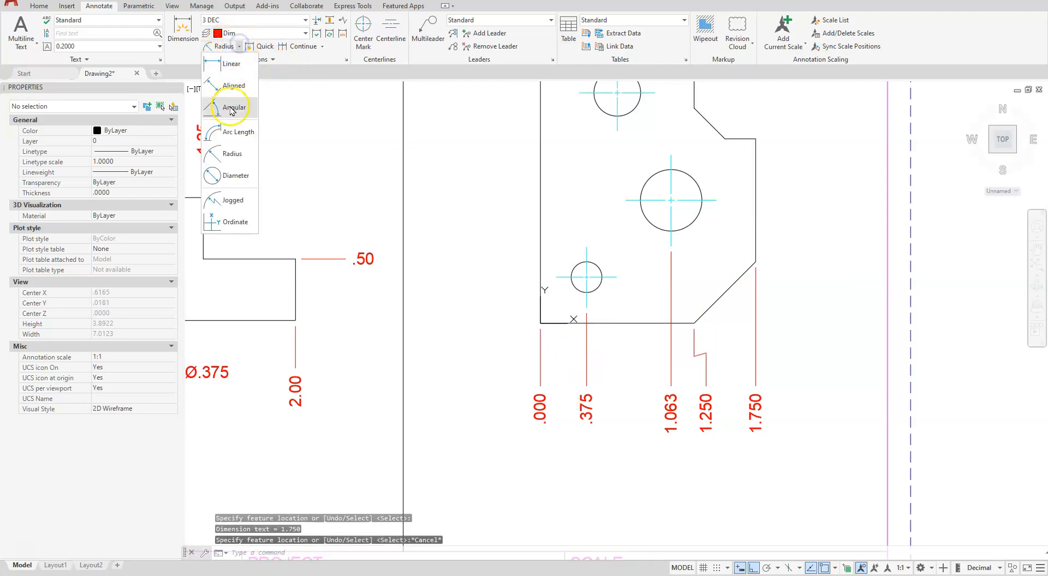
pyautogui.click(232, 218)
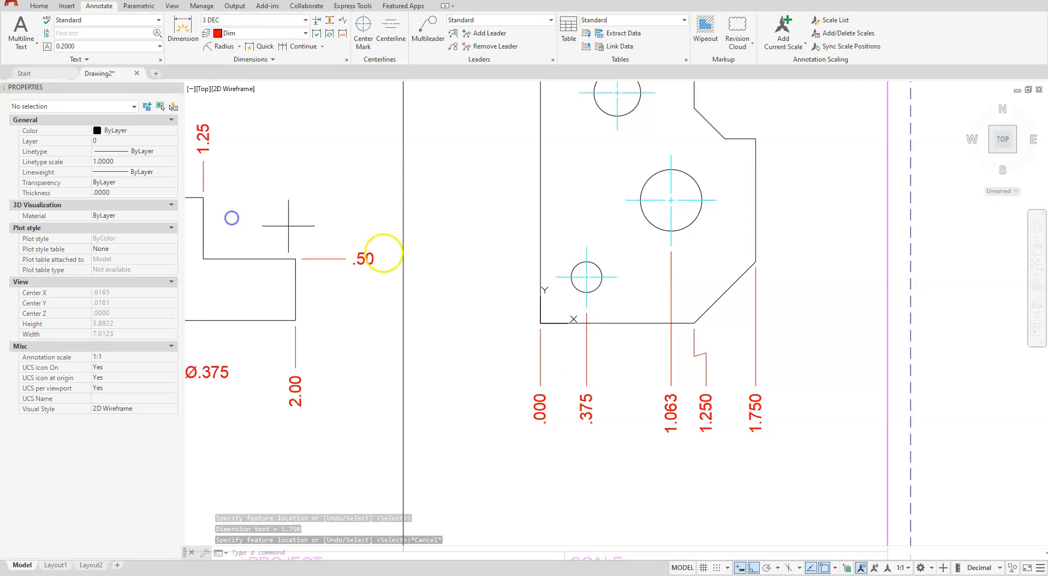
pyautogui.click(540, 323)
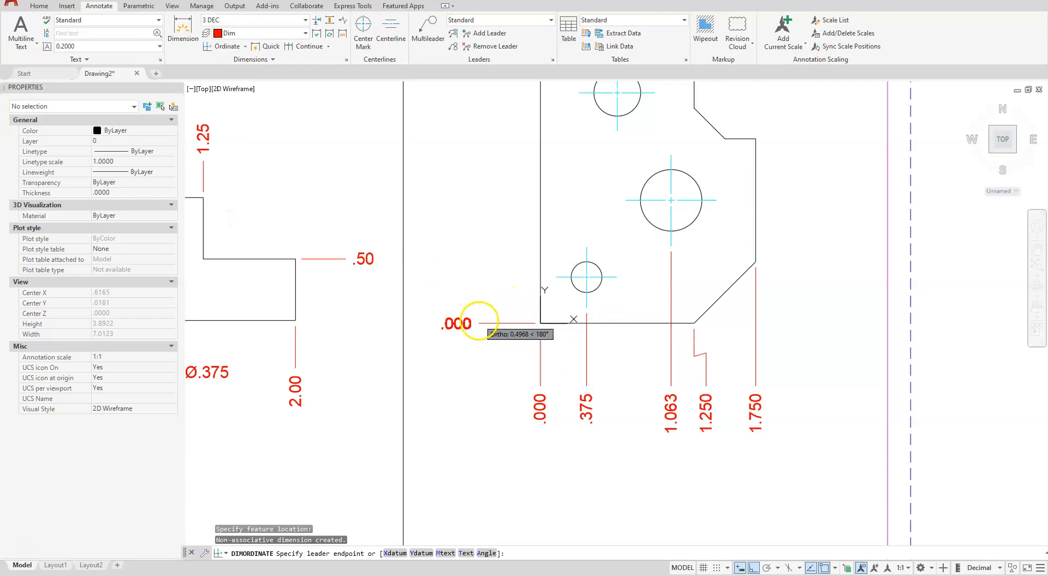
pyautogui.click(484, 322)
pyautogui.moveTo(498, 229); pyautogui.dragTo(573, 367, button='middle')
pyautogui.press('Escape')
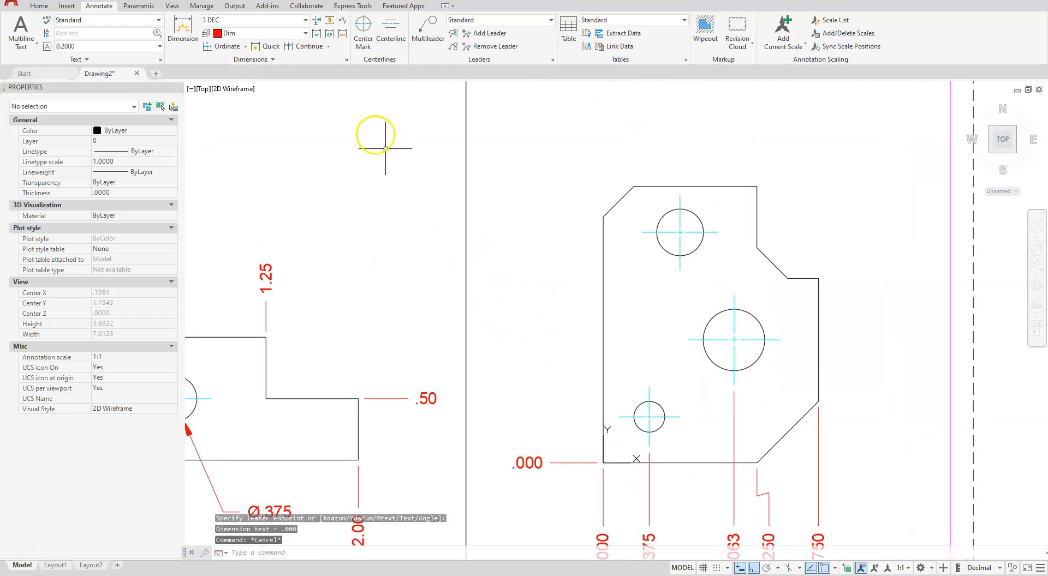
# Continue the Y ordinate dimensions along the profile's left side to the three hole center lines and the upper-left chamfer's lower end
pyautogui.click(300, 47)
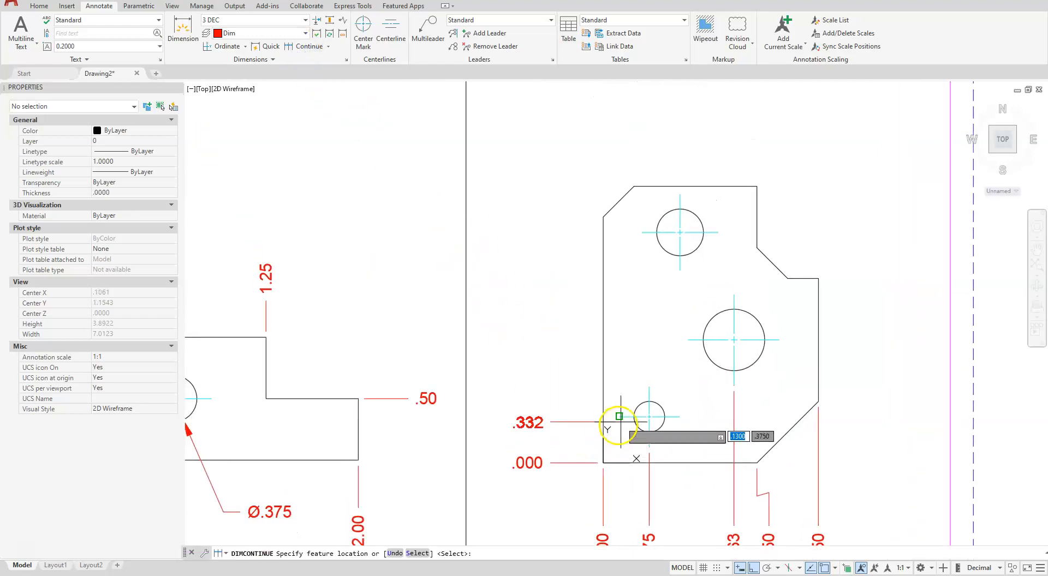
pyautogui.click(623, 417)
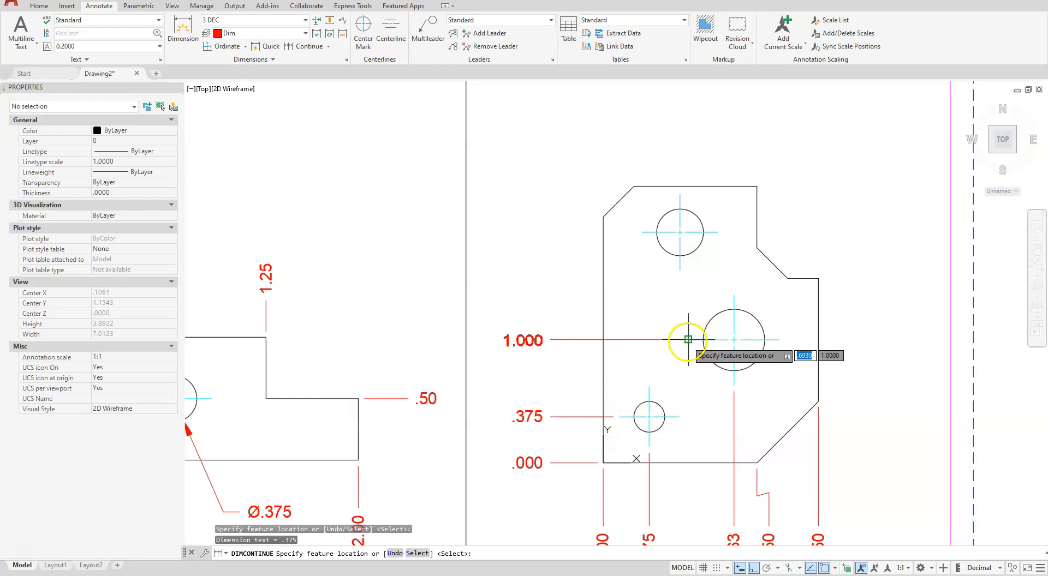
pyautogui.click(688, 341)
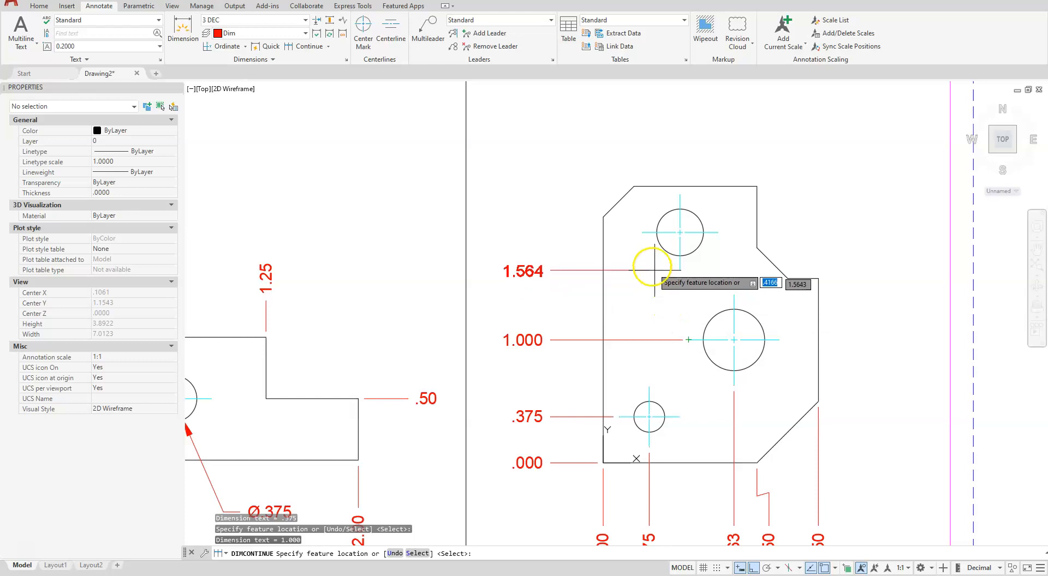
pyautogui.click(642, 233)
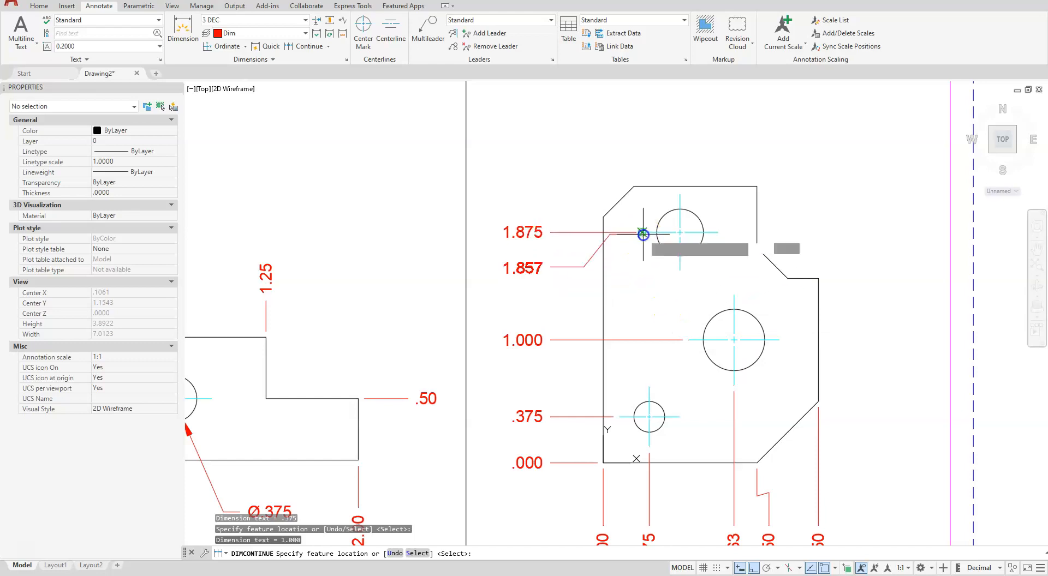
pyautogui.click(603, 217)
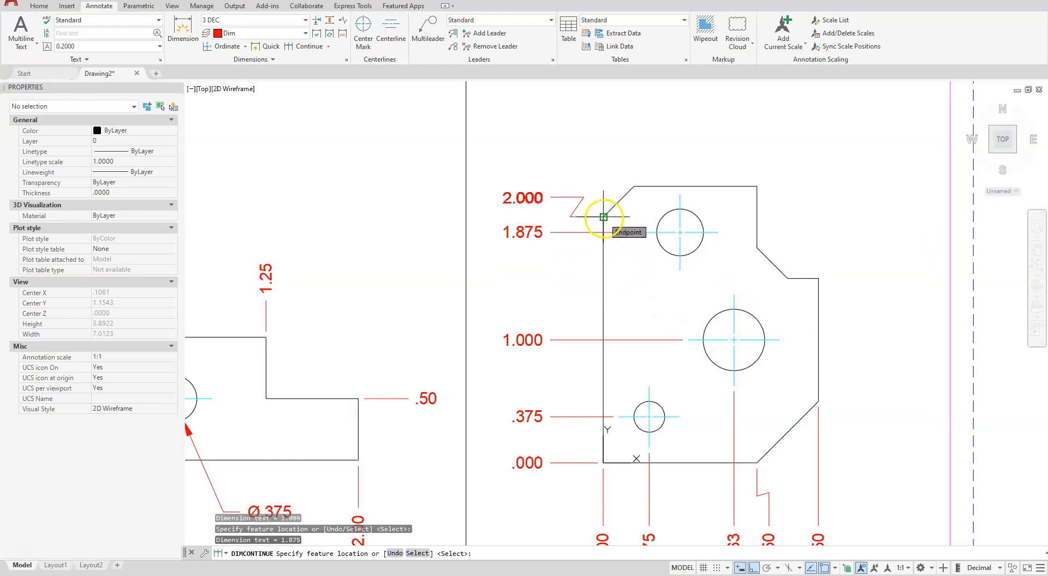
pyautogui.press('Escape')
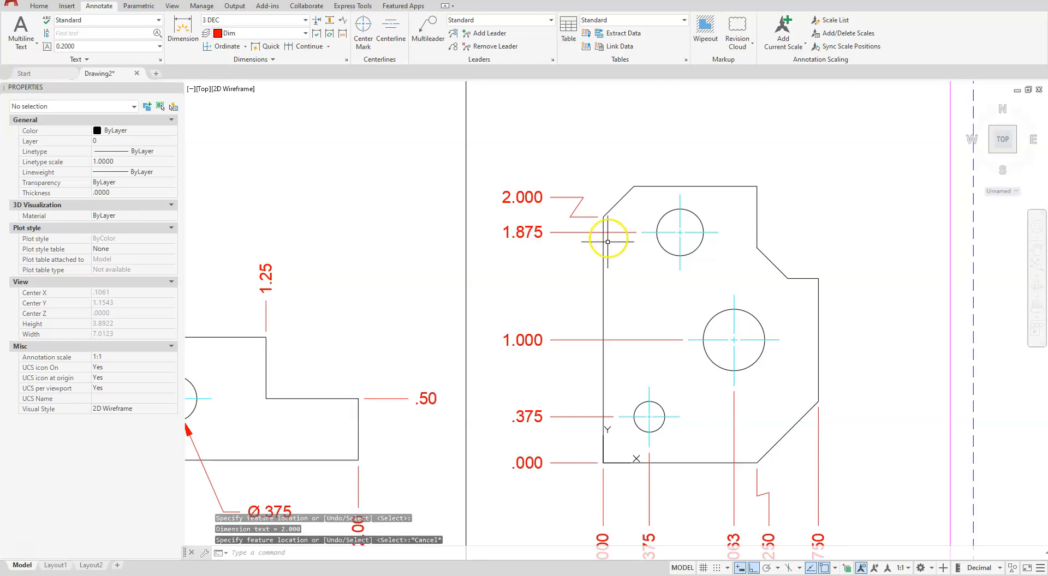
# Place an X ordinate dimension on the upper-left chamfer's top end with a leader about 0.5 long straight up
pyautogui.click(213, 44)
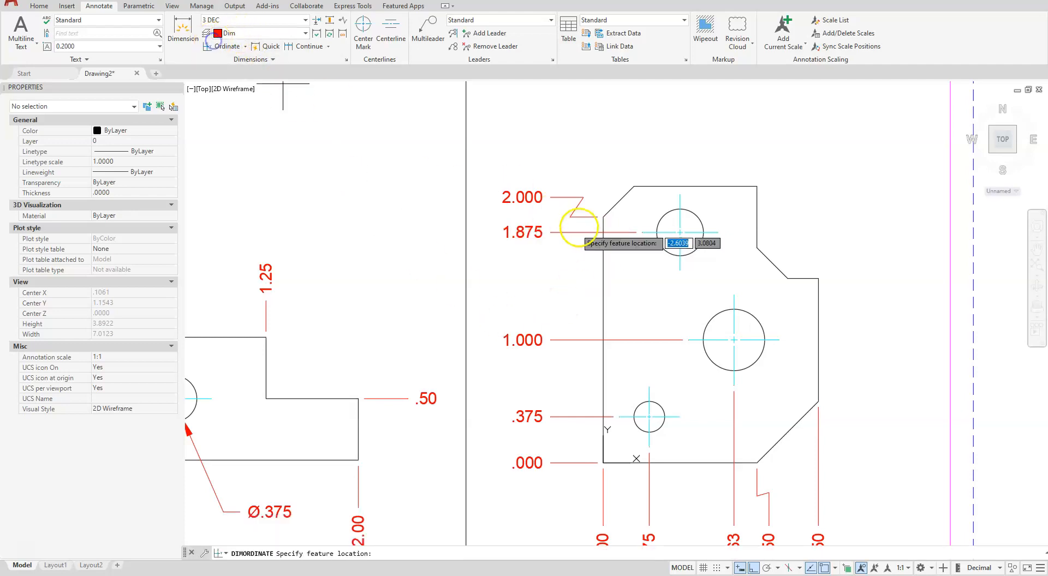
pyautogui.click(633, 187)
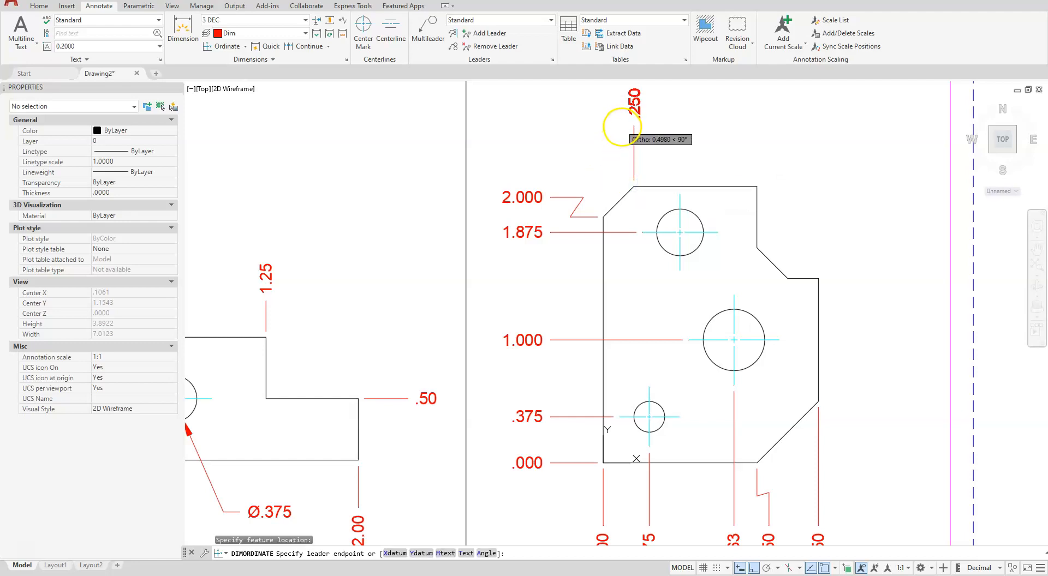
pyautogui.click(620, 127)
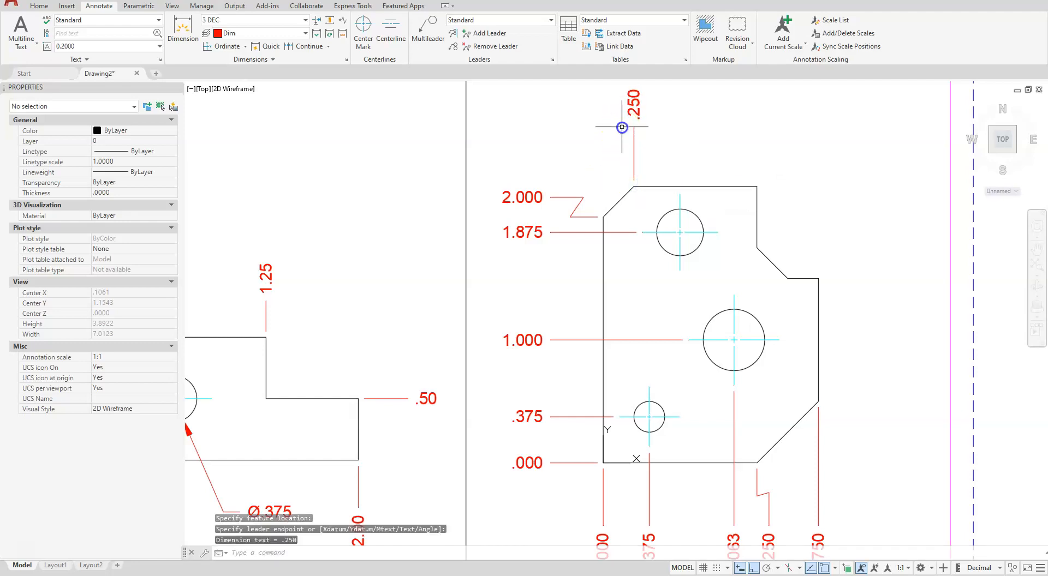
# Continue the X ordinate dimensions above the larger profile to the upper hole's center line, the top-right corner and the notch chamfer's lower end
pyautogui.click(301, 46)
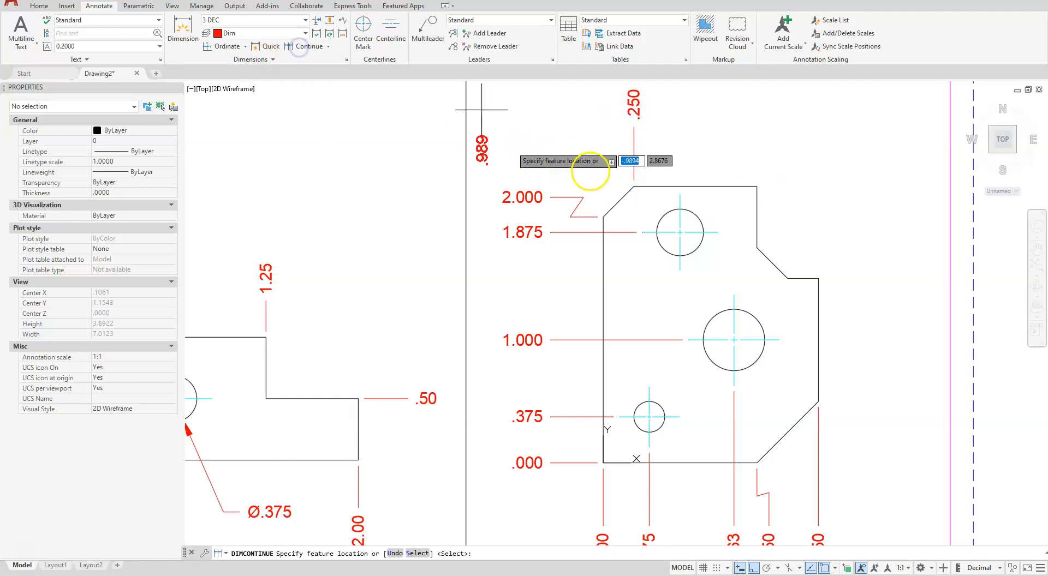
pyautogui.click(680, 194)
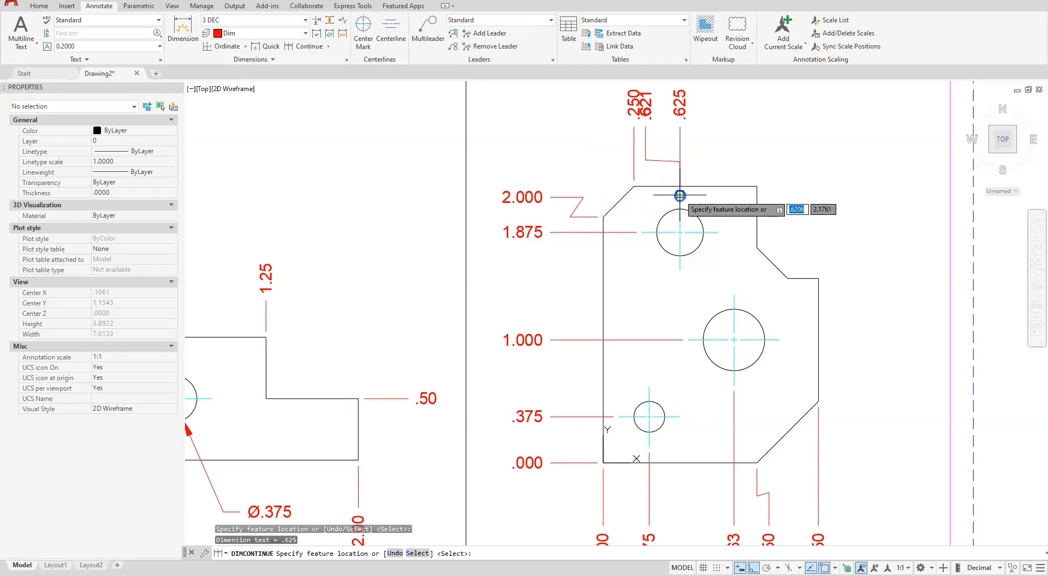
pyautogui.click(756, 187)
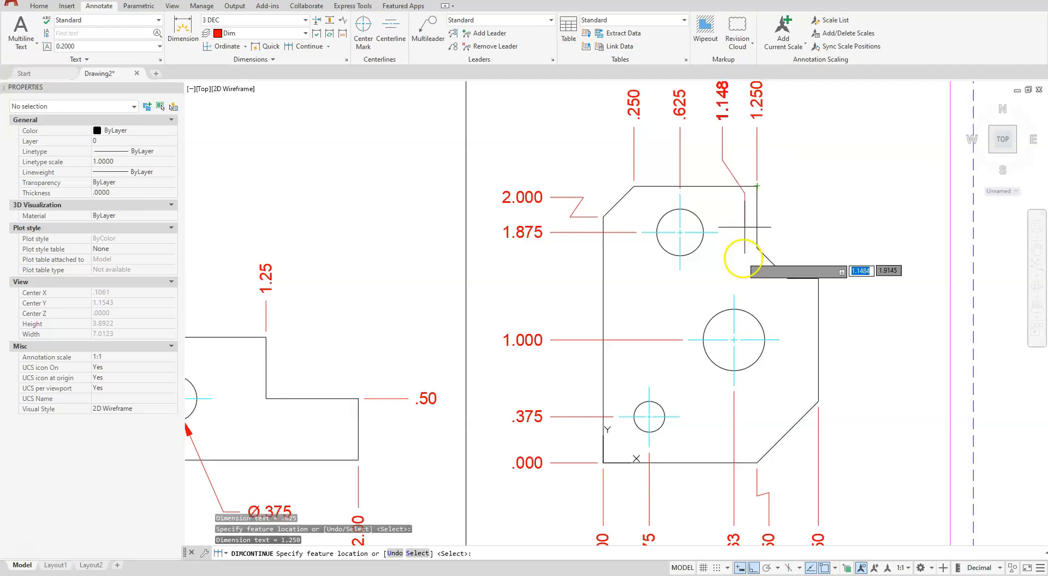
pyautogui.click(787, 278)
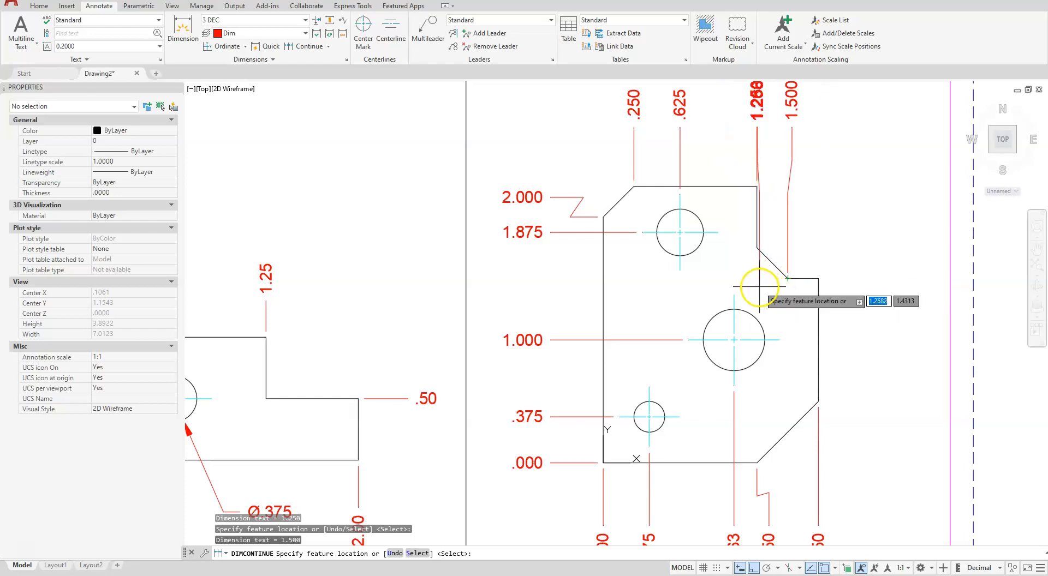
pyautogui.press('Escape')
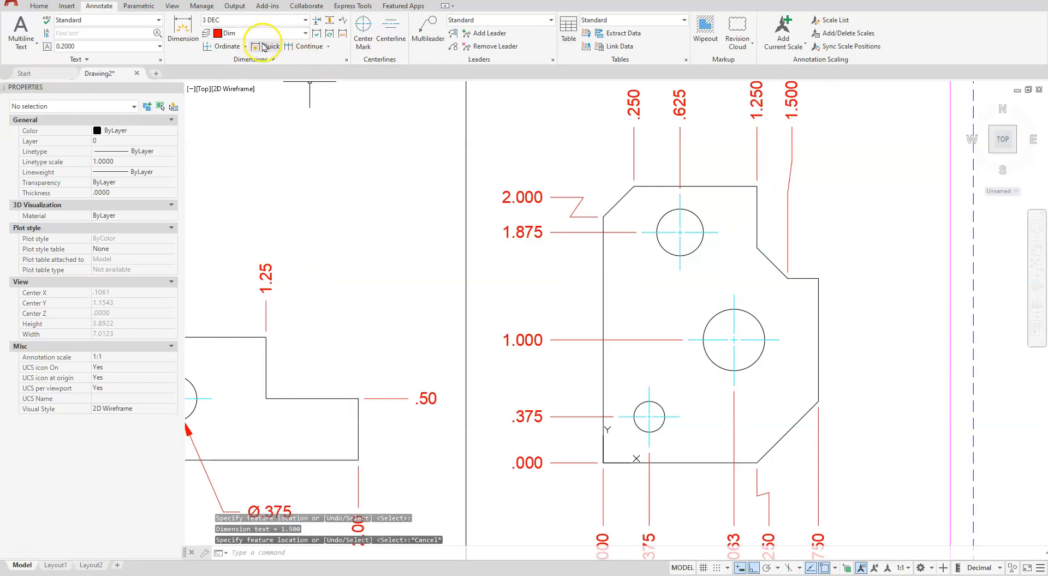
# Place a Y ordinate dimension on the lower-right chamfer's upper end with a leader about 0.48 long straight to the right
pyautogui.click(230, 47)
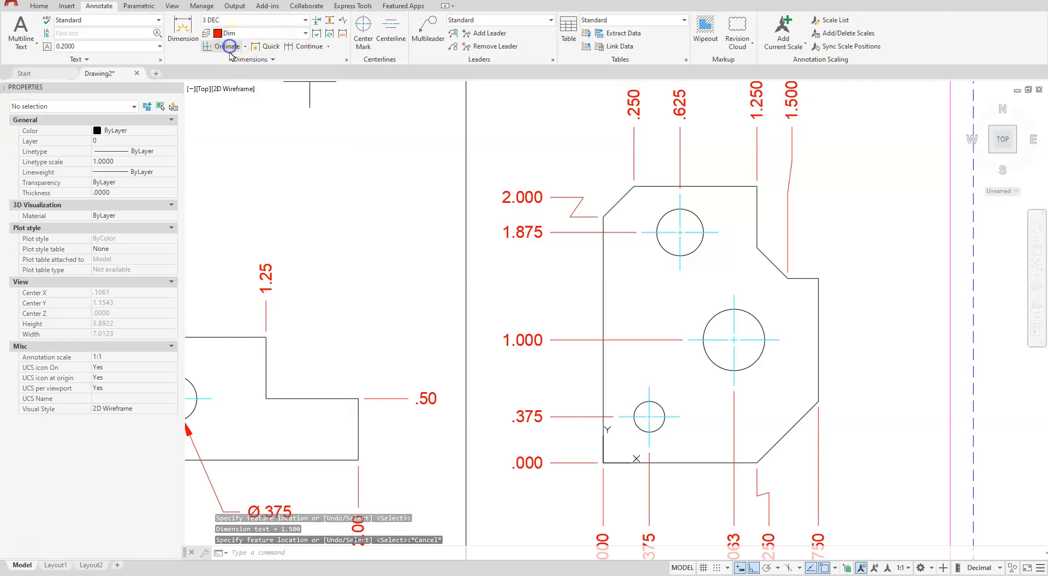
pyautogui.click(819, 402)
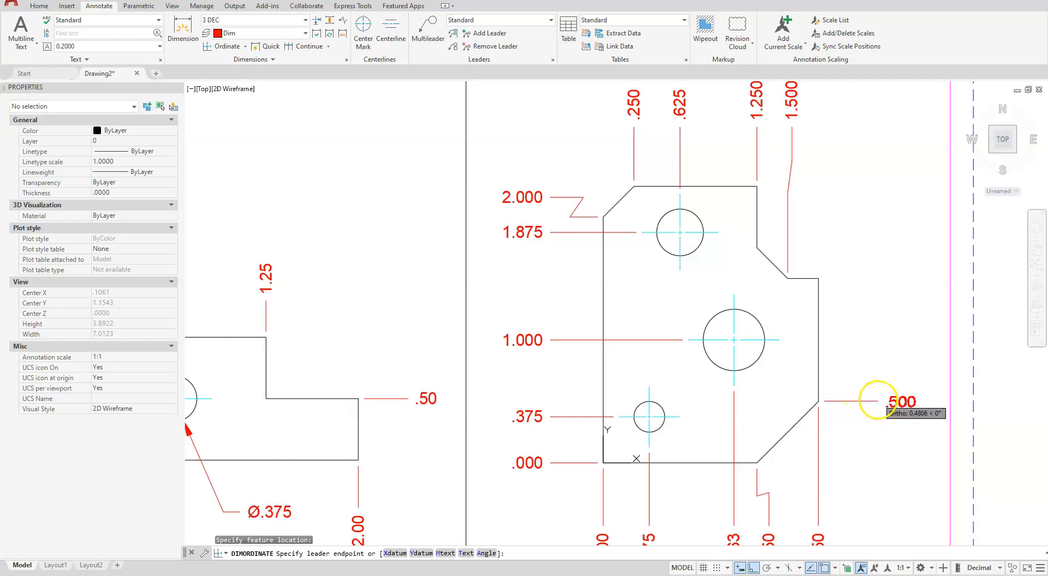
pyautogui.click(876, 401)
# Continue the Y ordinate dimensions along the profile's right side to the notch ledge's outer corner, the notch chamfer's upper end and the top-right corner
pyautogui.click(327, 44)
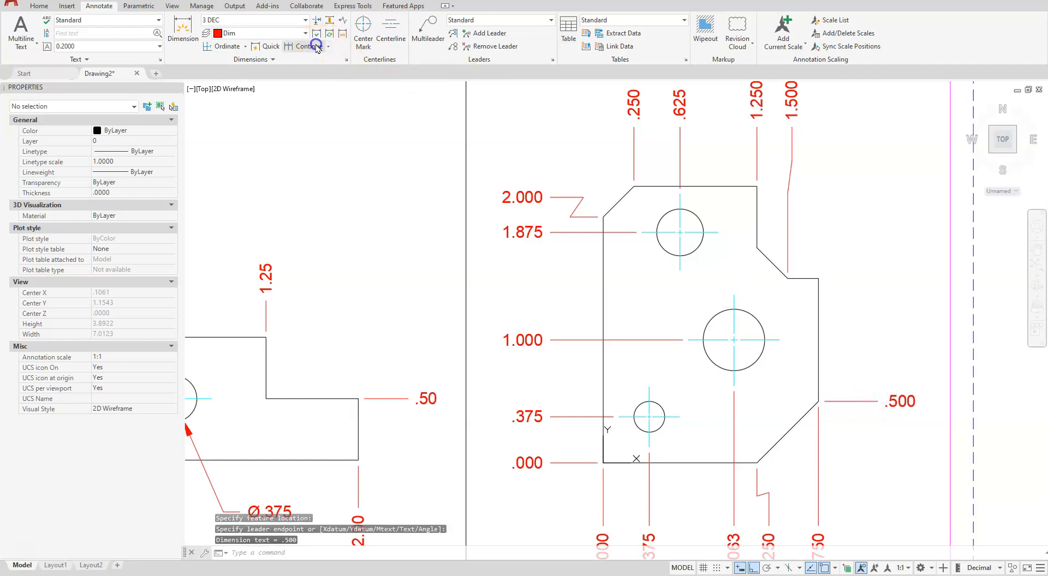
pyautogui.click(819, 279)
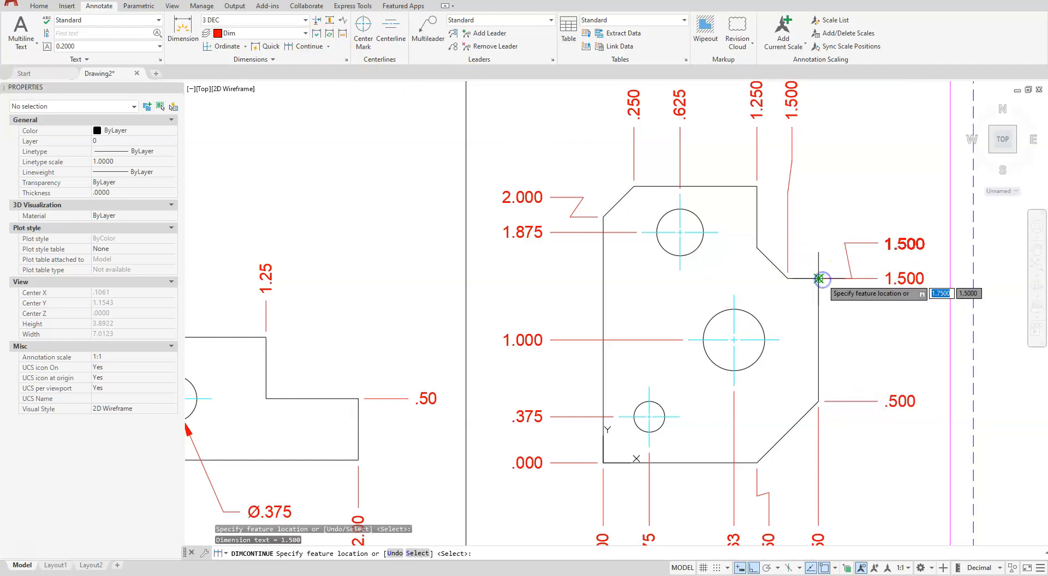
pyautogui.click(756, 248)
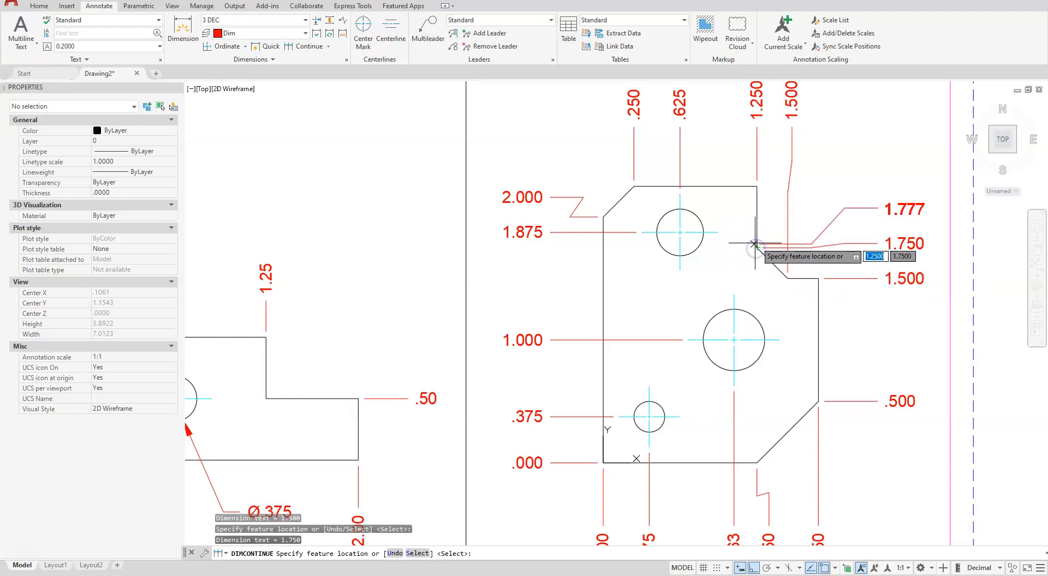
pyautogui.click(756, 186)
pyautogui.press('Escape')
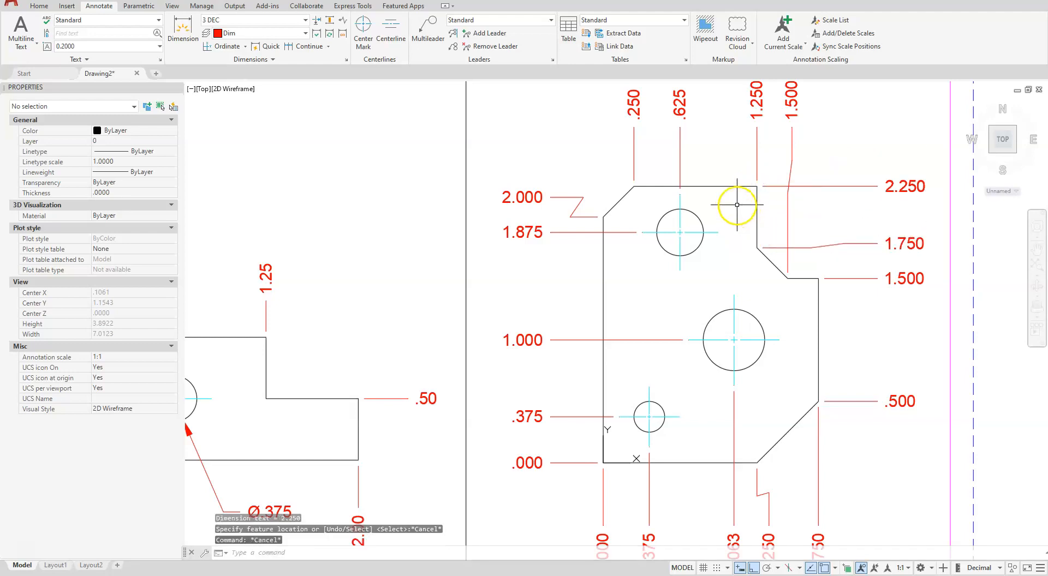
# Restore the World coordinate system as the current UCS
pyautogui.scroll(-2, 724, 163)
pyautogui.moveTo(717, 324)
pyautogui.mouseDown(button='middle')
pyautogui.moveTo(742, 317)
pyautogui.moveTo(741, 382)
pyautogui.moveTo(743, 371)
pyautogui.mouseUp(button='middle')
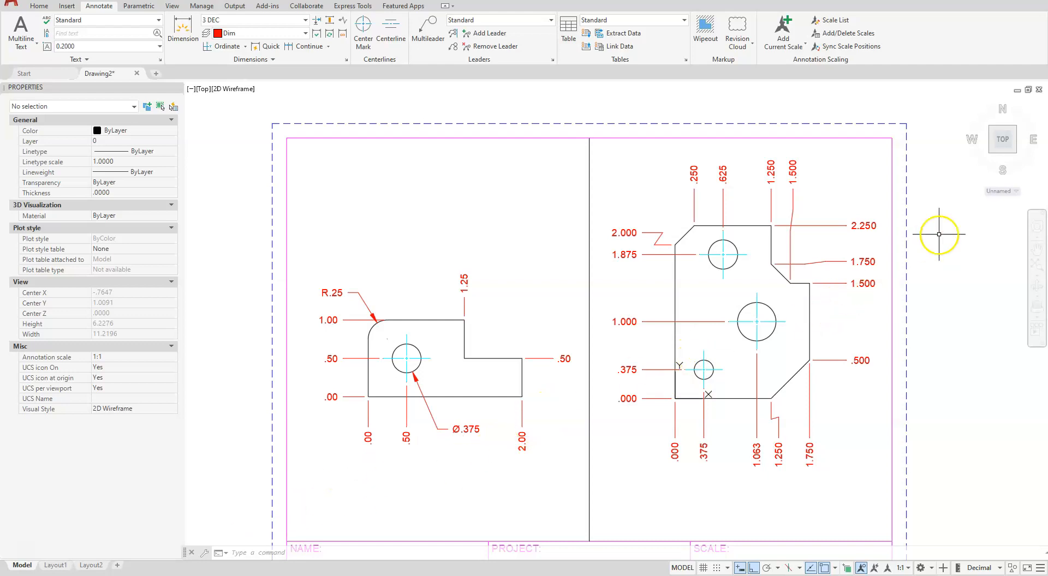
pyautogui.click(1017, 191)
pyautogui.click(997, 203)
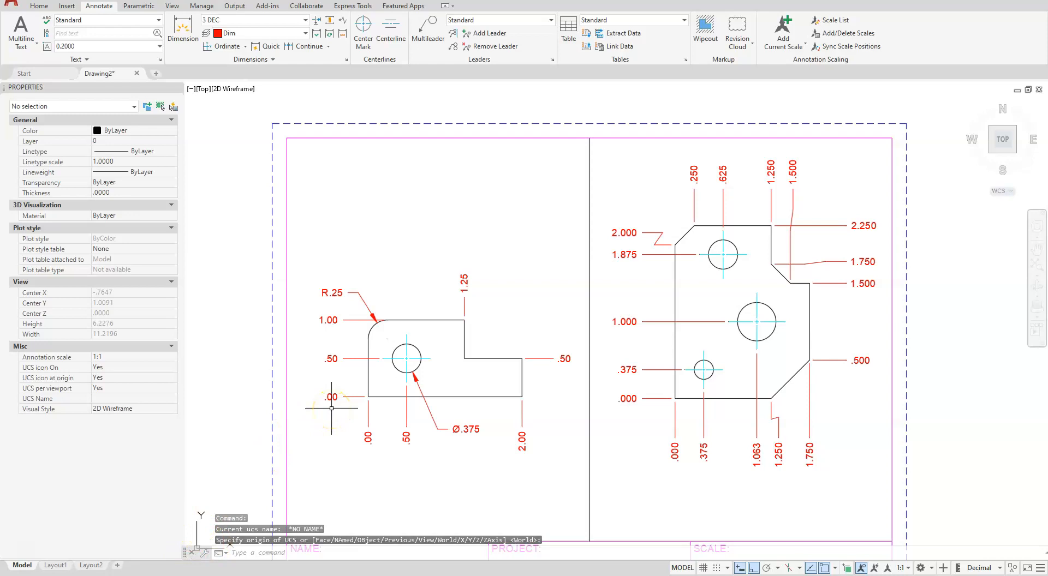
pyautogui.click(621, 298)
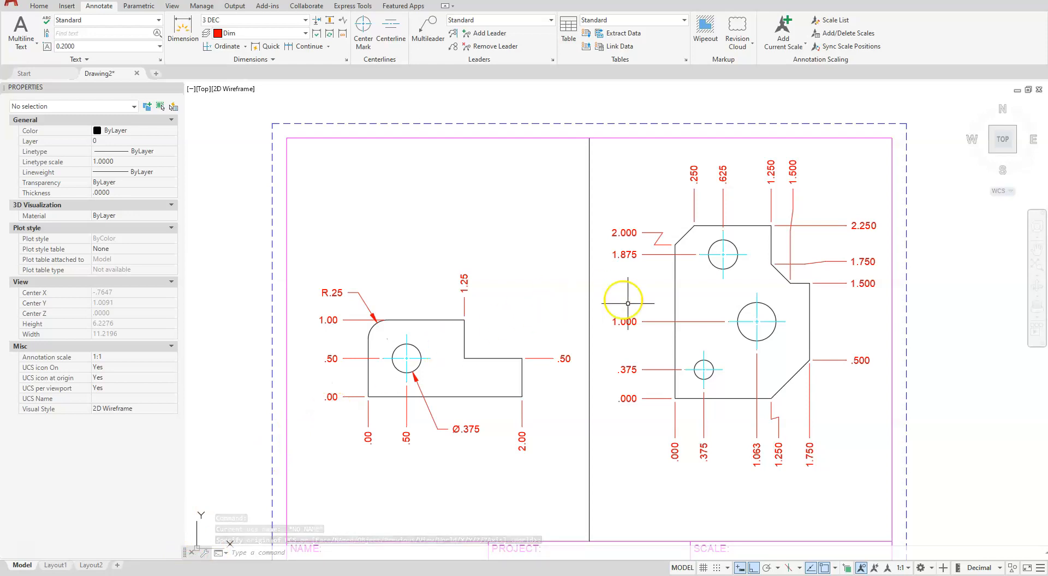
pyautogui.moveTo(622, 296)
pyautogui.mouseDown(button='middle')
pyautogui.moveTo(611, 220)
pyautogui.moveTo(613, 260)
pyautogui.mouseUp(button='middle')
pyautogui.click(755, 127)
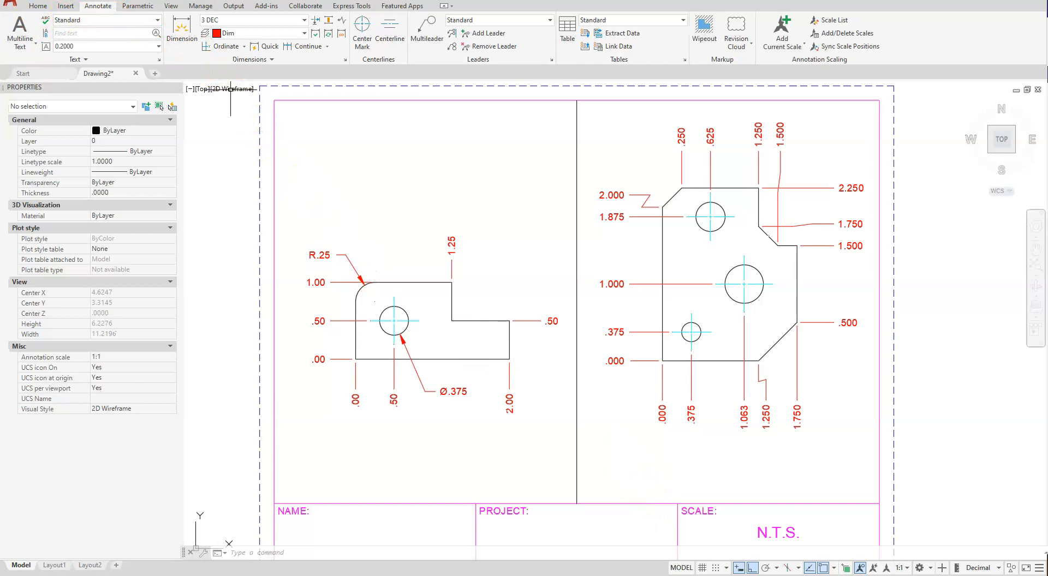
# Move the larger profile together with all its dimensions about 0.17 straight up within the title block
pyautogui.click(37, 7)
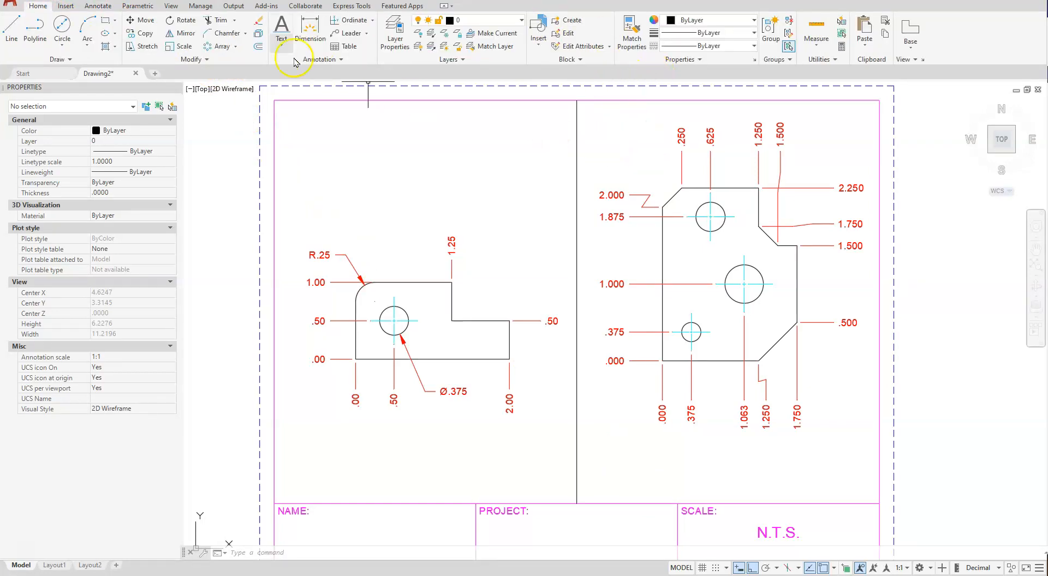
pyautogui.click(145, 16)
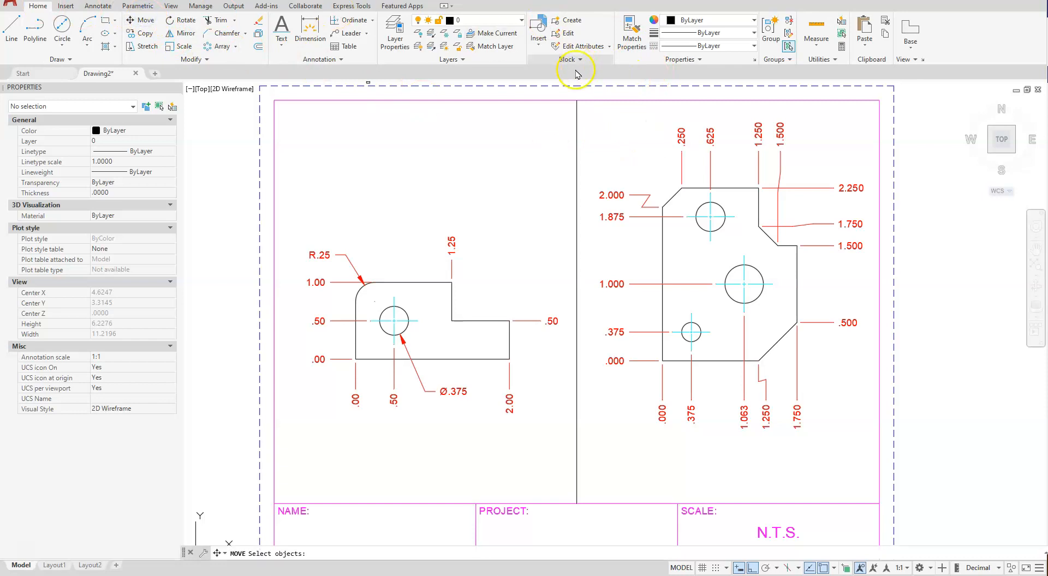
pyautogui.click(583, 109)
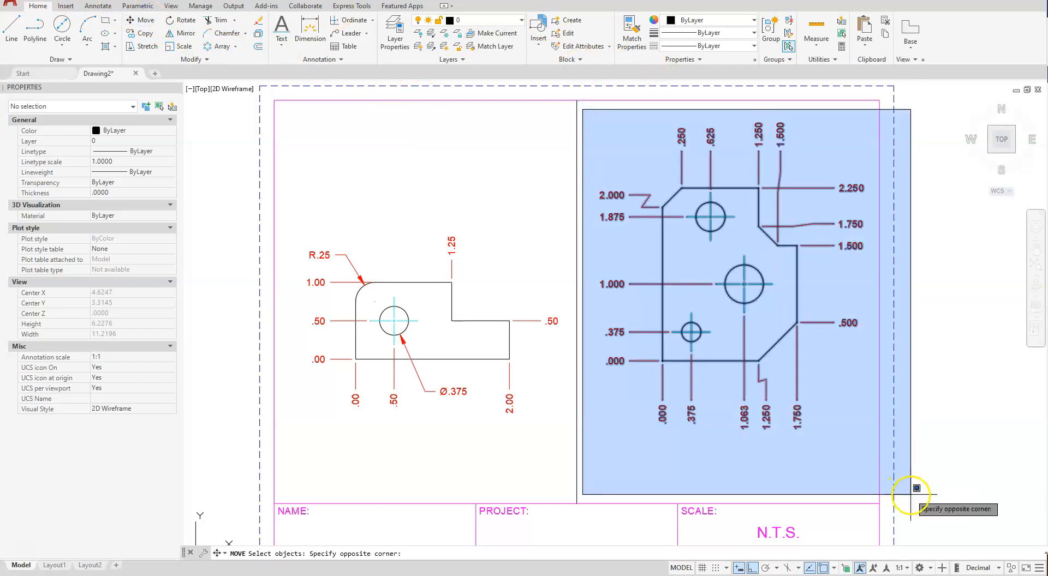
pyautogui.click(906, 483)
pyautogui.press('Return')
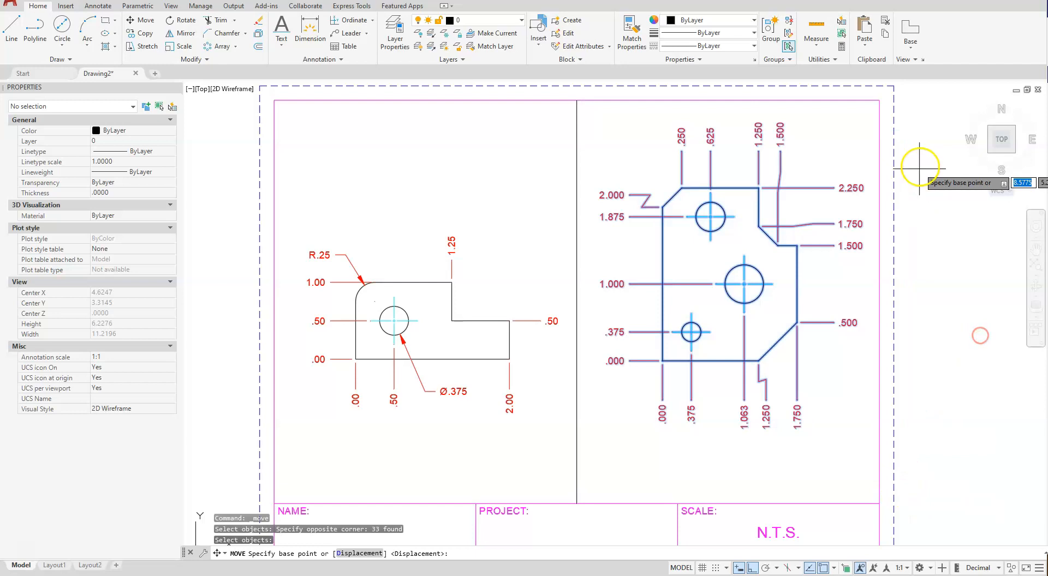
pyautogui.click(930, 123)
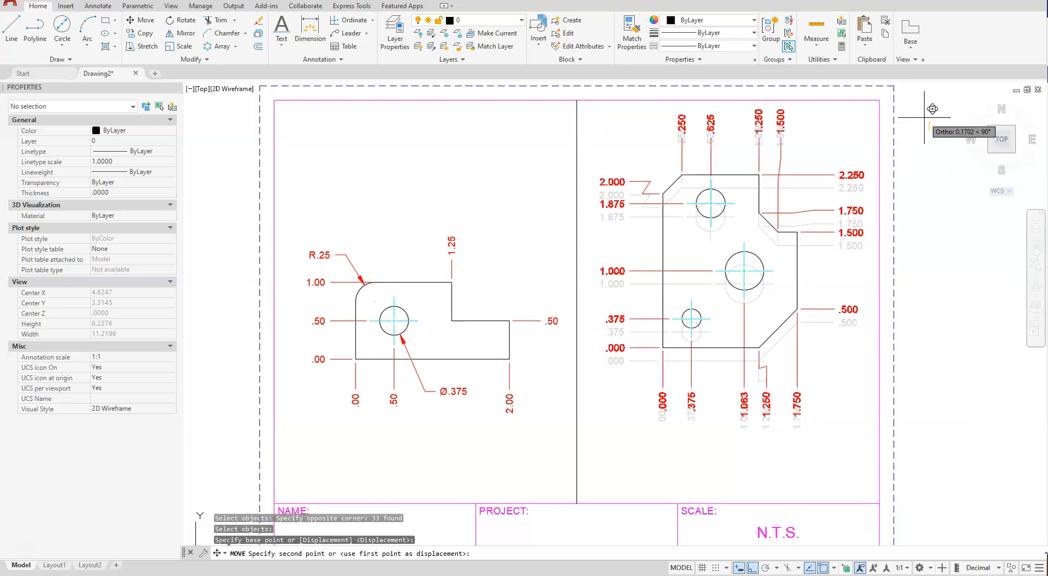
pyautogui.click(925, 109)
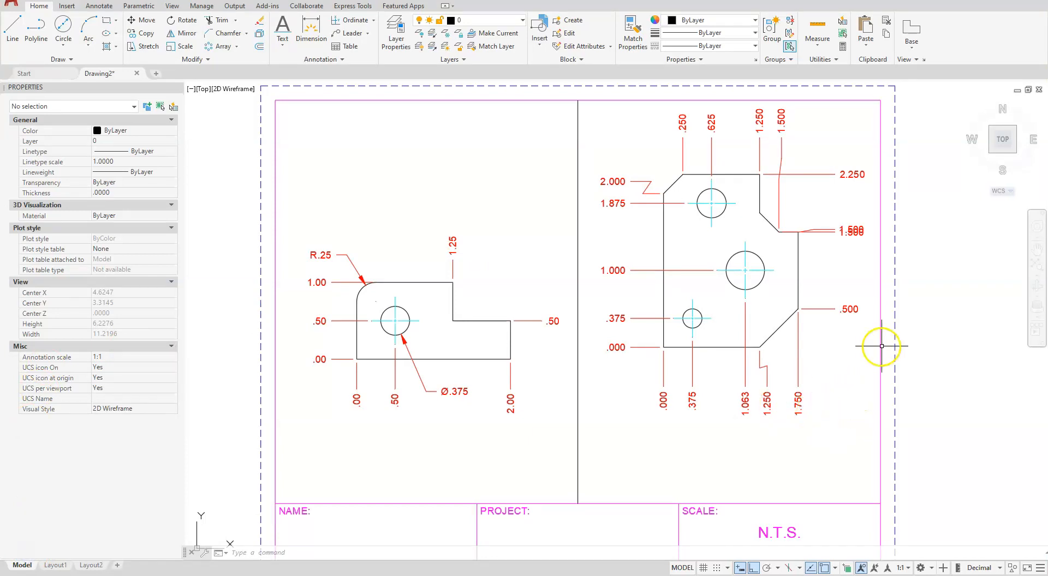
# Open the Standard table style for modification
pyautogui.moveTo(901, 445)
pyautogui.mouseDown(button='middle')
pyautogui.moveTo(657, 442)
pyautogui.moveTo(546, 501)
pyautogui.moveTo(512, 499)
pyautogui.mouseUp(button='middle')
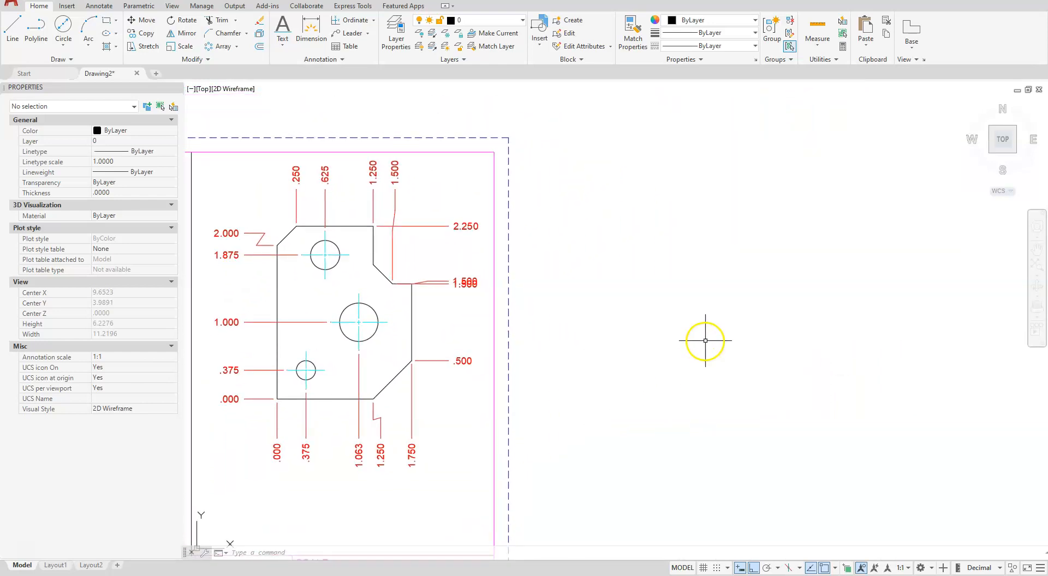
pyautogui.click(341, 59)
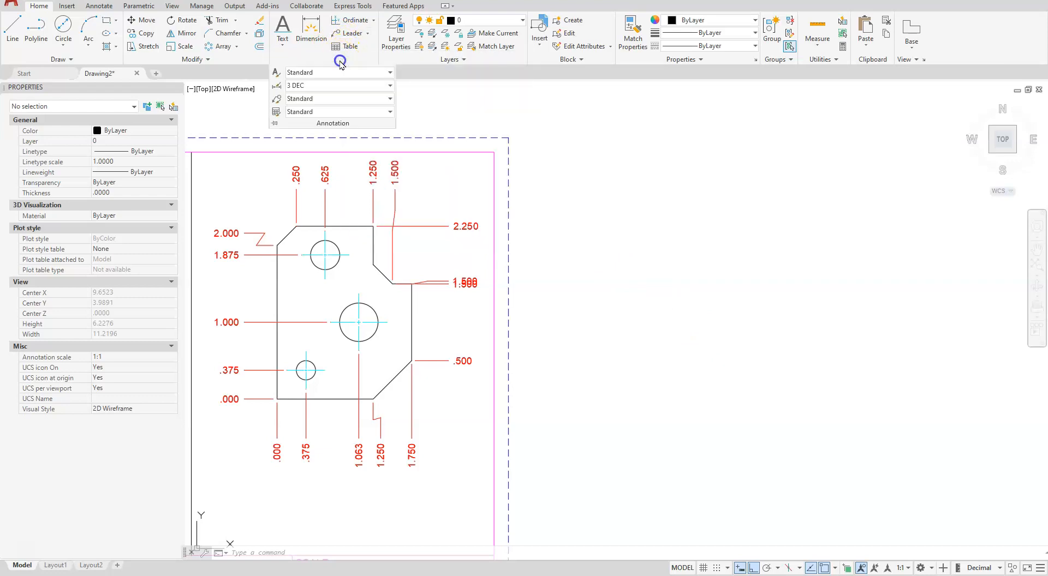
pyautogui.click(276, 112)
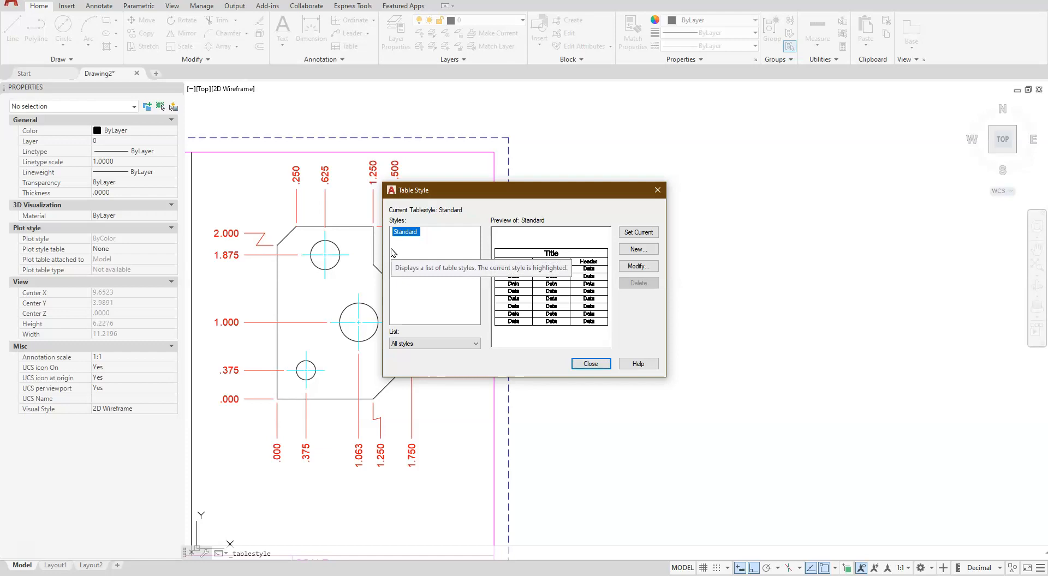
pyautogui.click(640, 267)
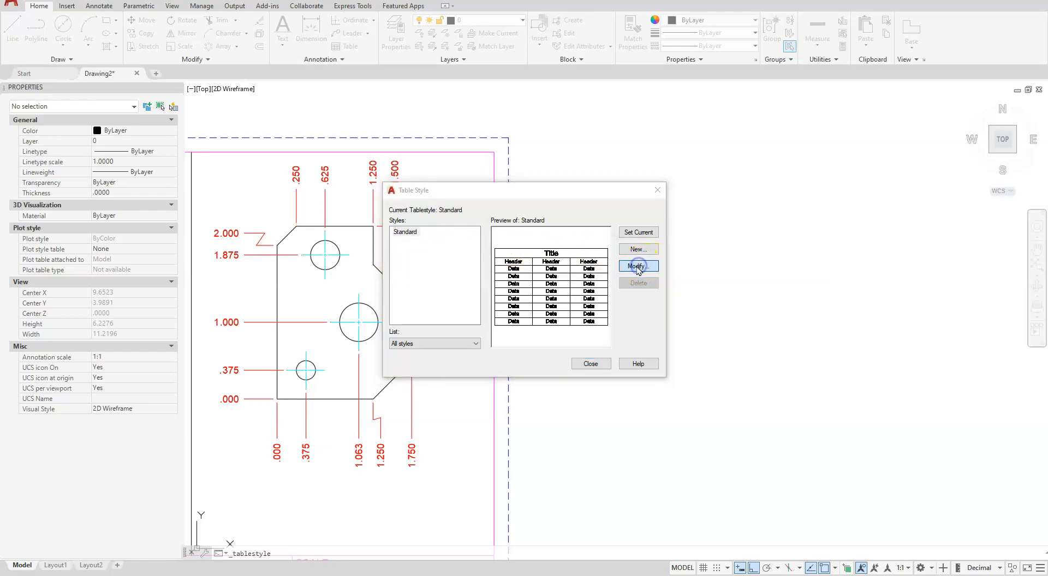
pyautogui.moveTo(791, 207); pyautogui.dragTo(454, 133)
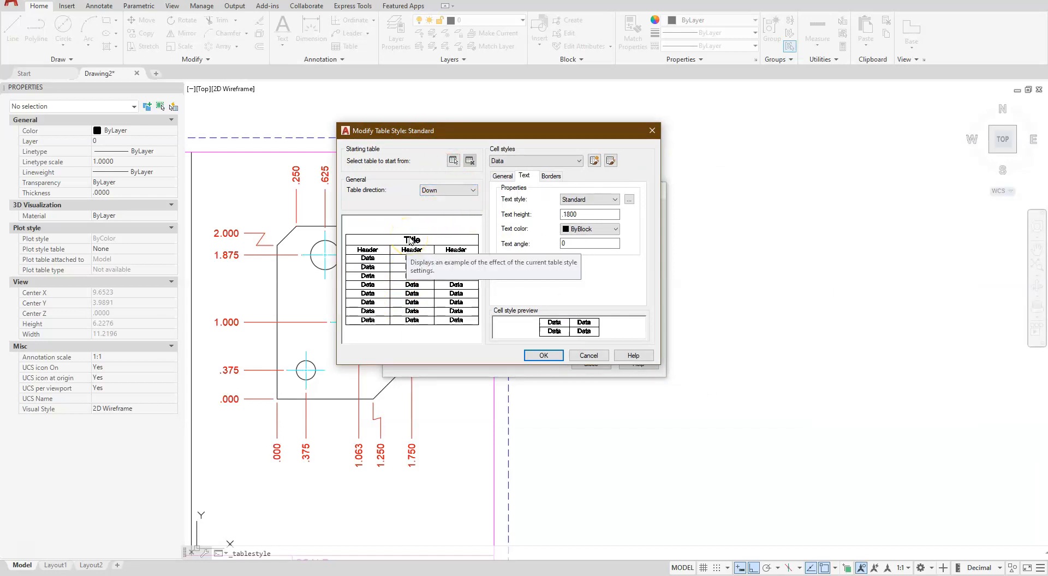
# Try the Up table direction in the Standard table style and return it to Down
pyautogui.click(454, 191)
pyautogui.click(447, 209)
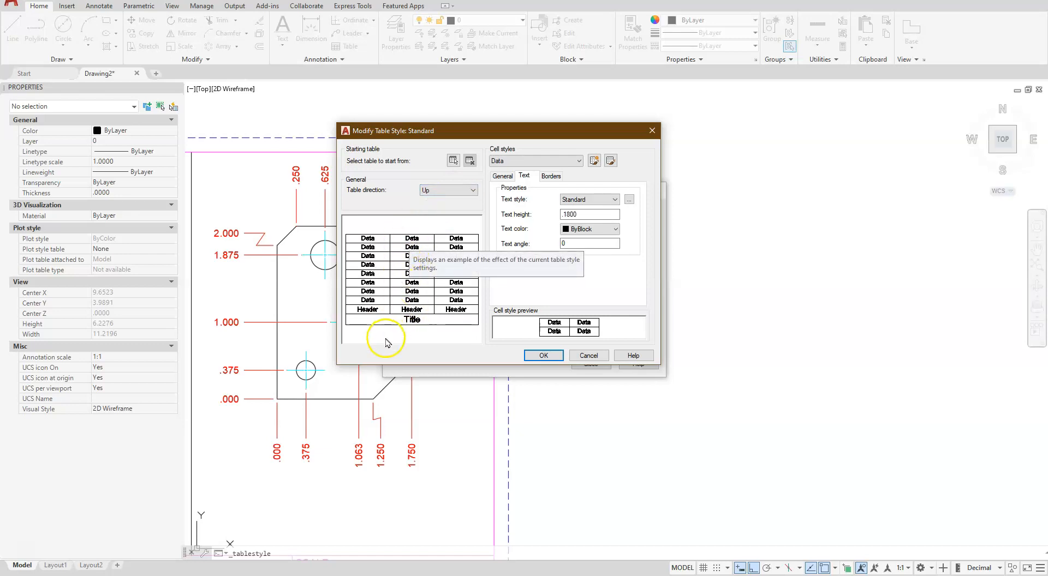
pyautogui.click(437, 190)
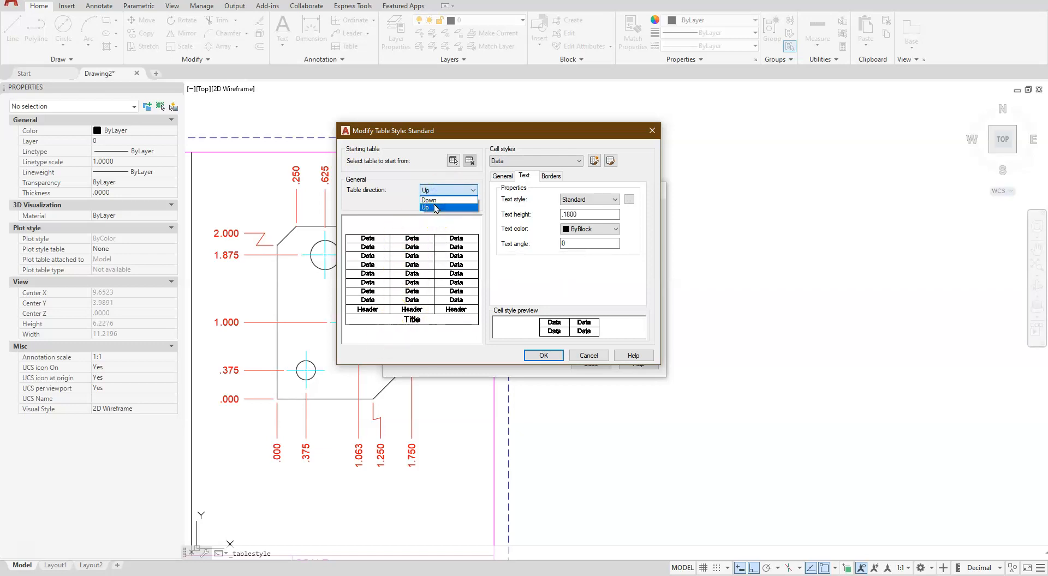
pyautogui.click(429, 200)
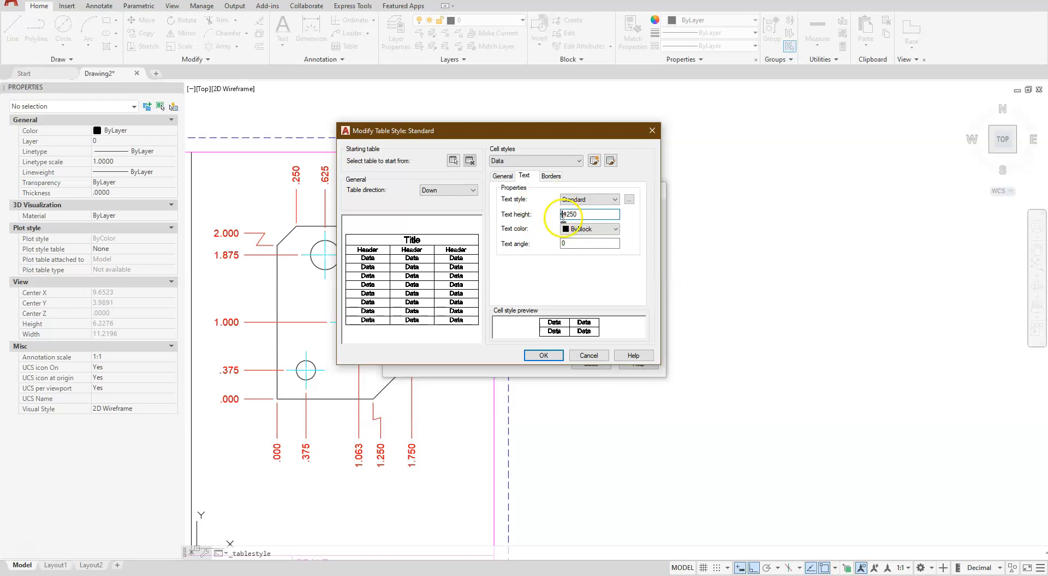
# Set the table style's text height to .1250 for Data cells and .1875 for Header cells
pyautogui.click(579, 161)
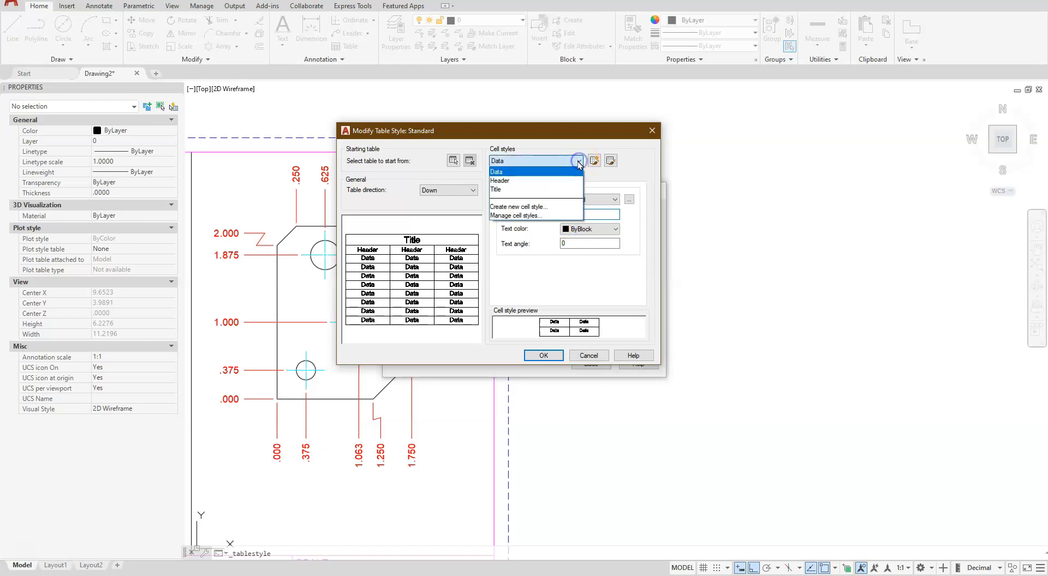
pyautogui.click(515, 183)
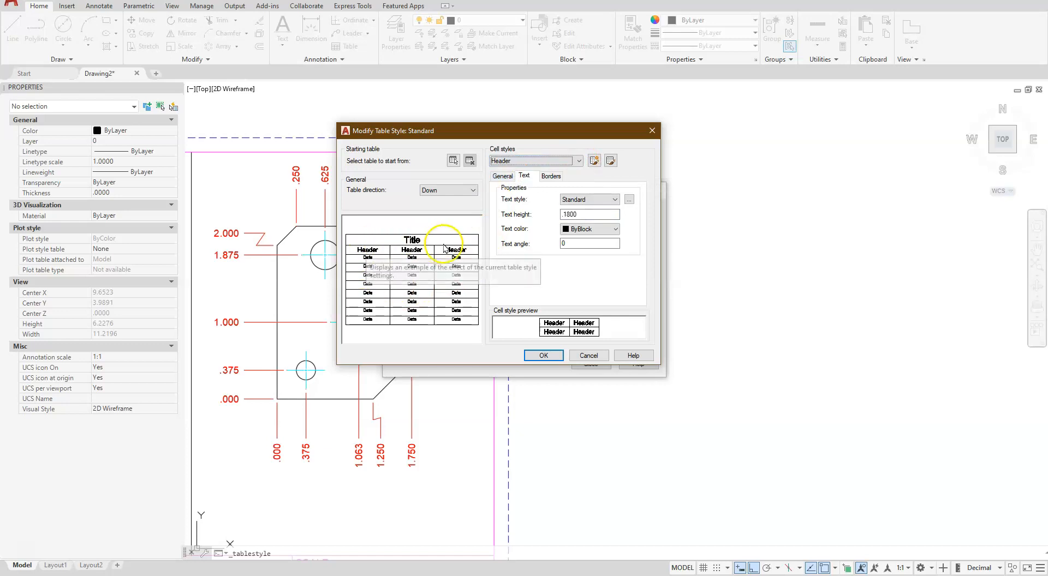
pyautogui.click(583, 213)
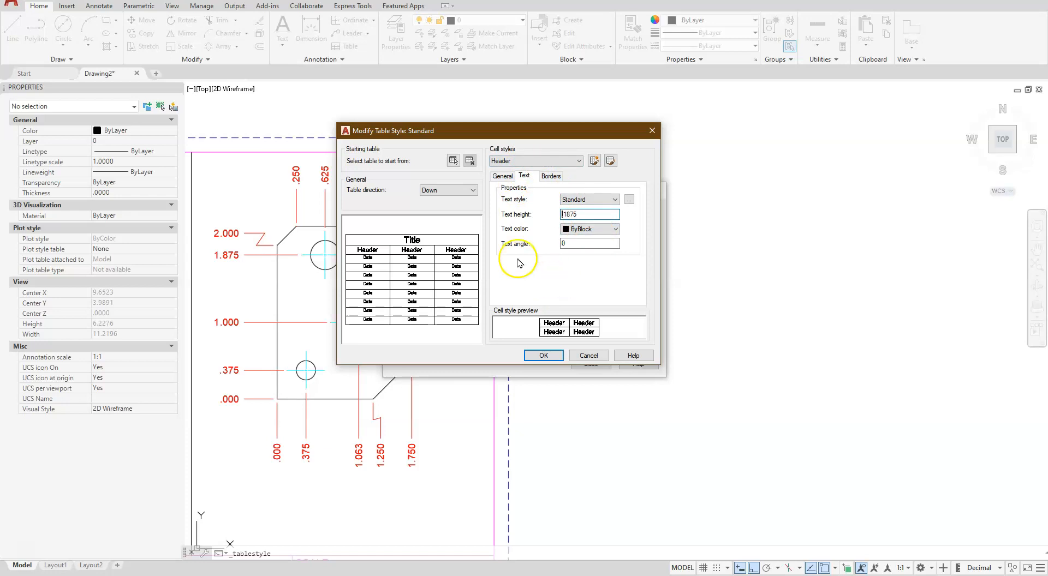
# Switch to the Title cell style and check its text height
pyautogui.click(540, 162)
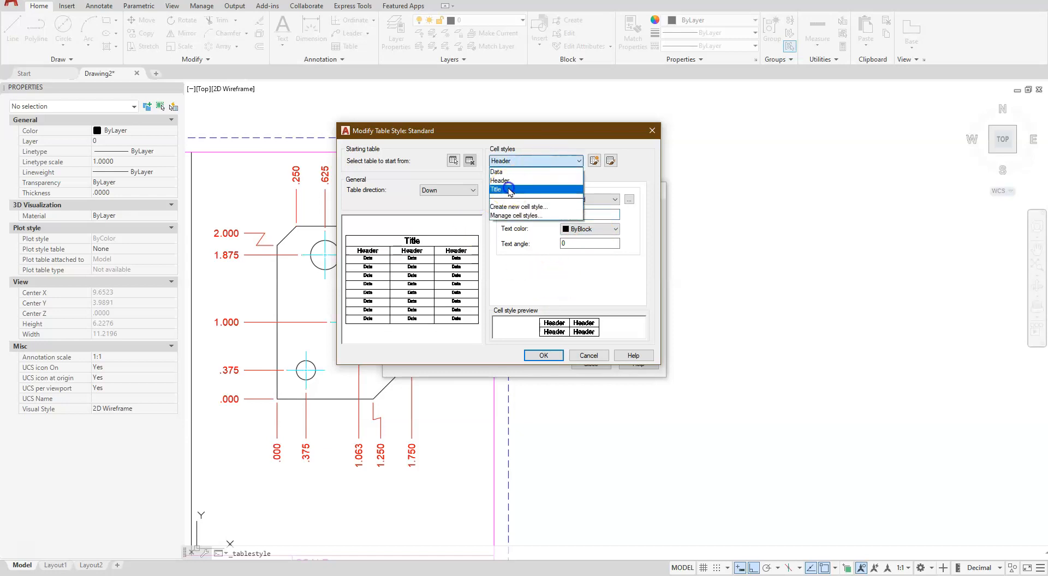
pyautogui.click(512, 185)
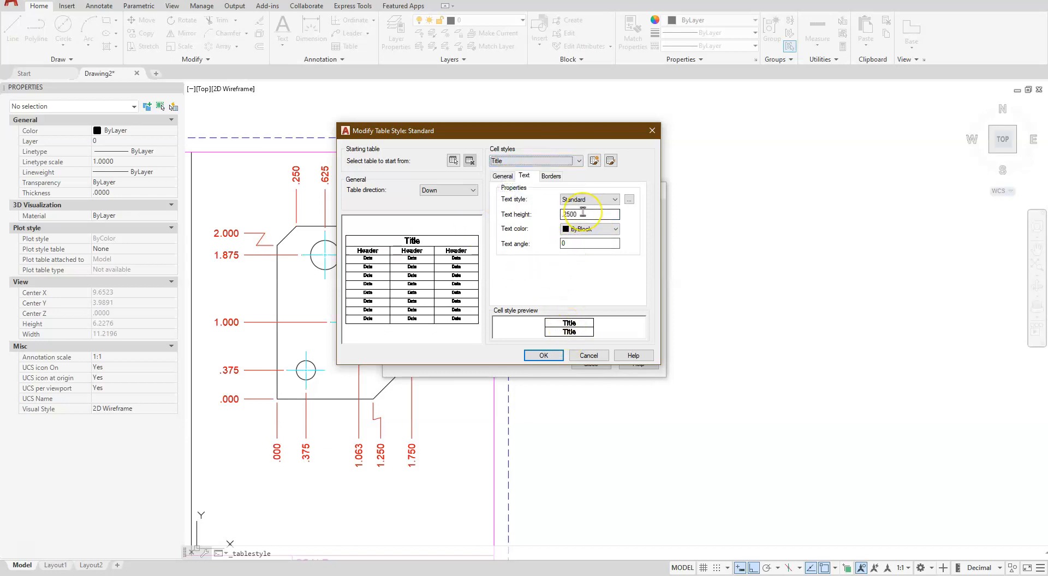
pyautogui.moveTo(583, 213)
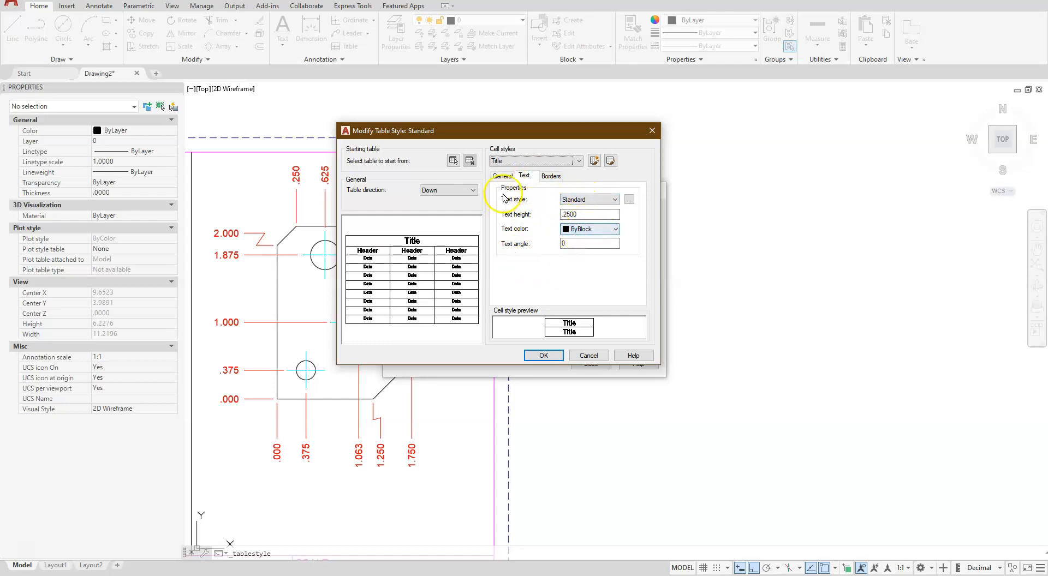
# Check the Title cell style's general and border properties, and accept the Standard table style changes
pyautogui.click(504, 176)
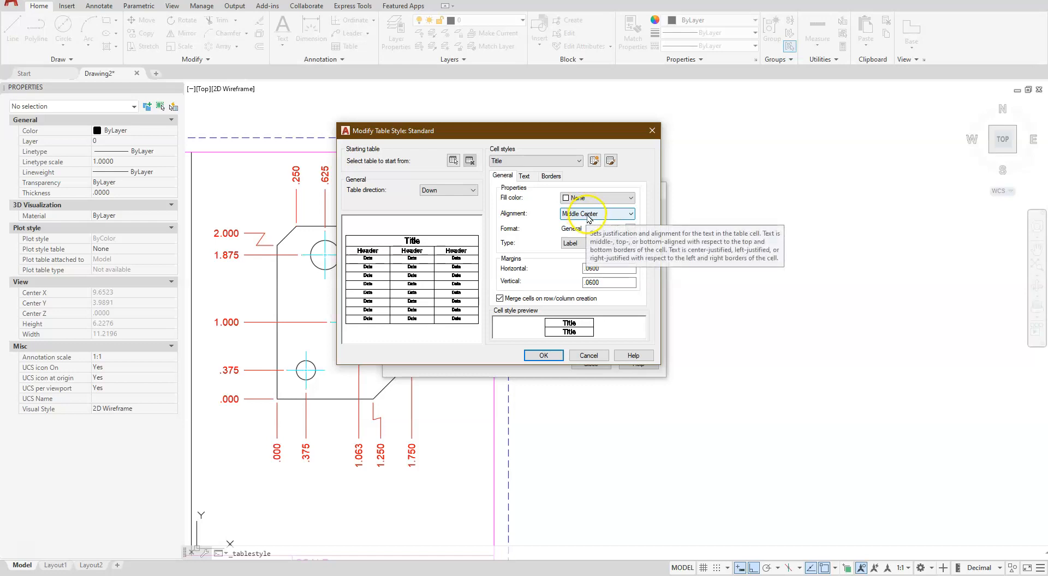
pyautogui.click(551, 176)
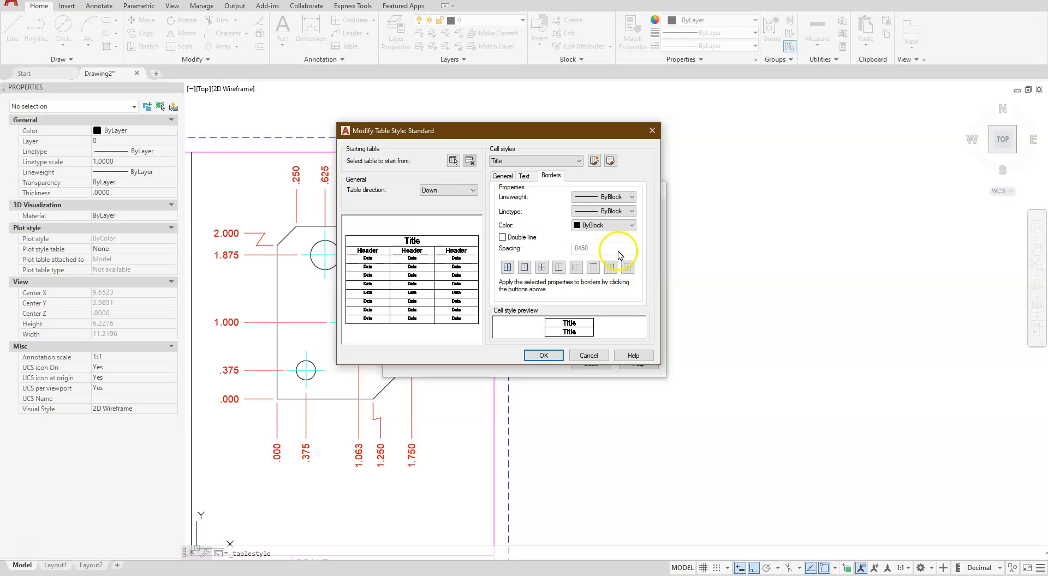
pyautogui.click(505, 175)
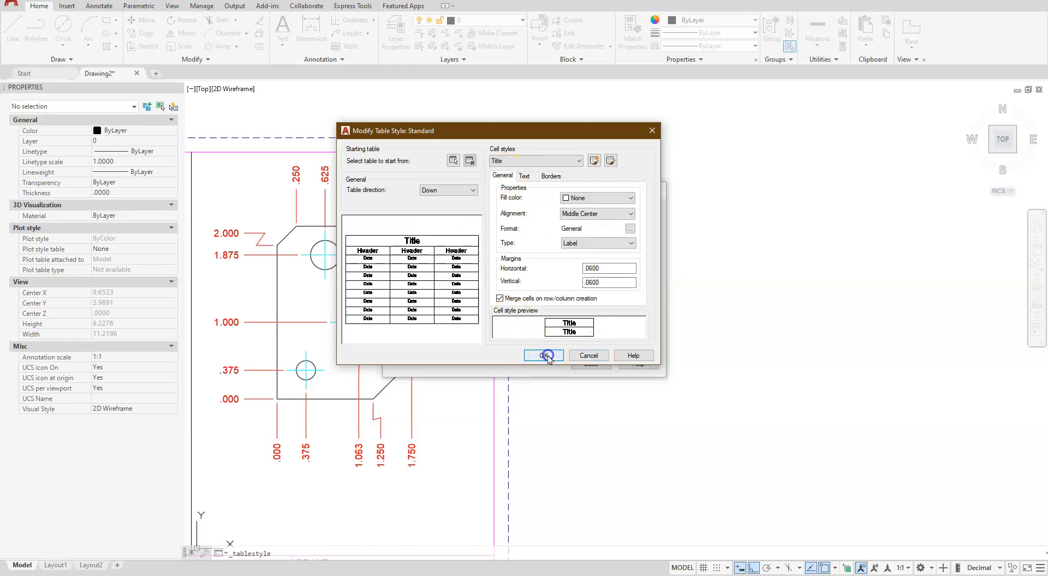
pyautogui.click(589, 364)
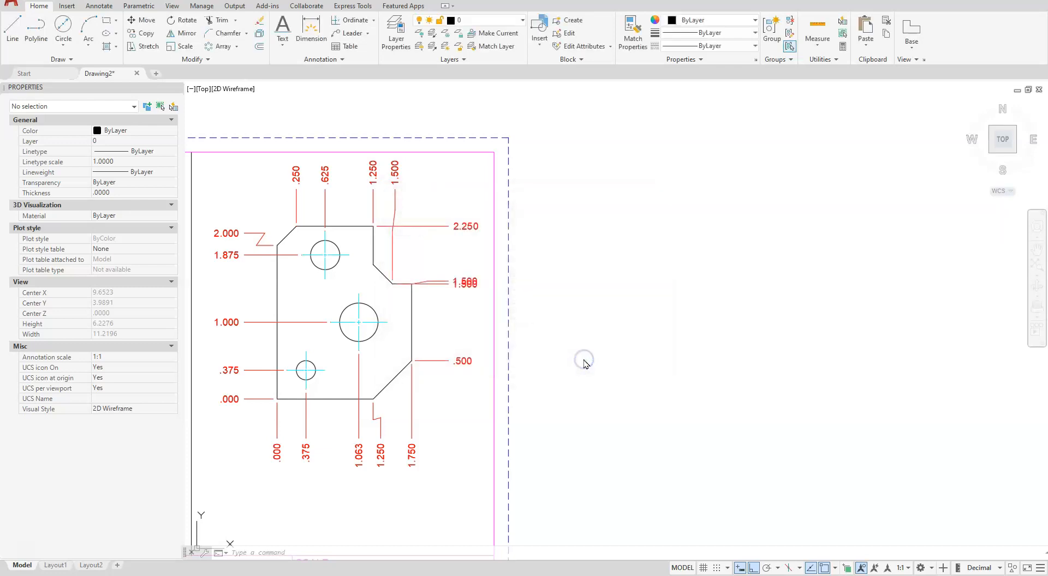
# Delete the jogged duplicate of the 1.500 ordinate dimension beside the right-hand profile's upper step
pyautogui.scroll(-3, 431, 303)
pyautogui.scroll(6, 453, 284)
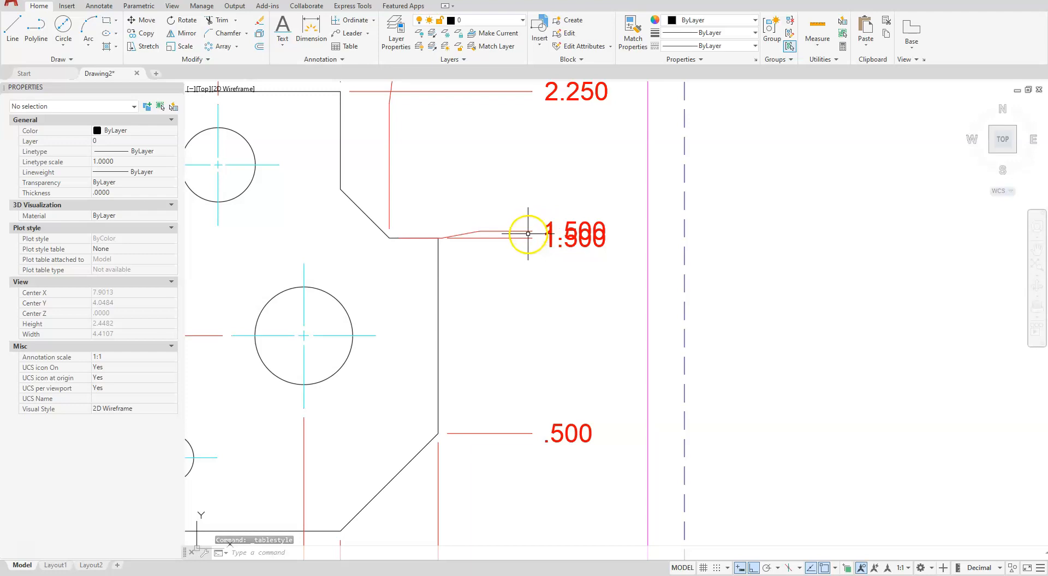
pyautogui.click(523, 234)
pyautogui.click(516, 226)
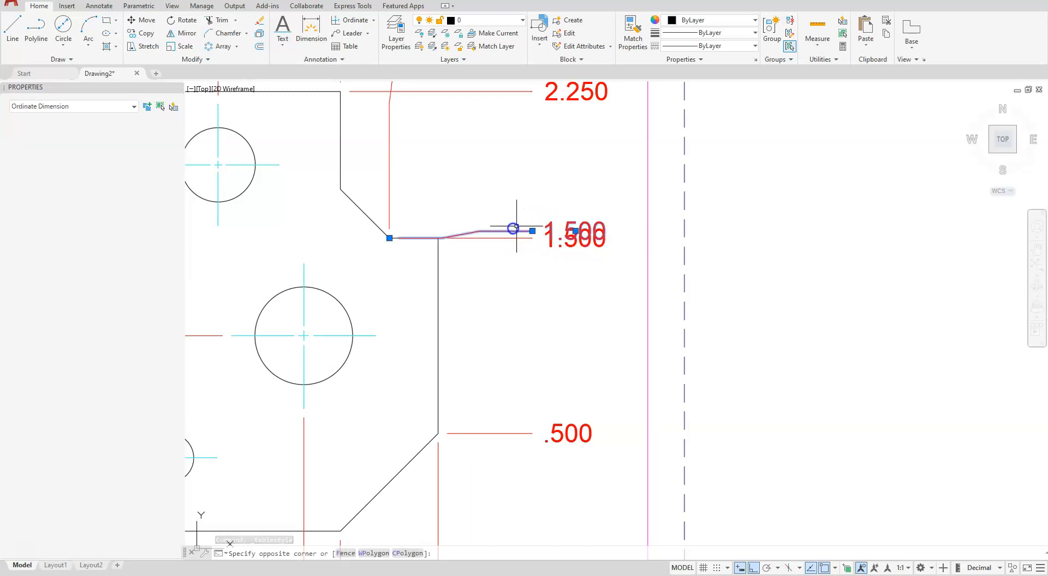
pyautogui.press('Delete')
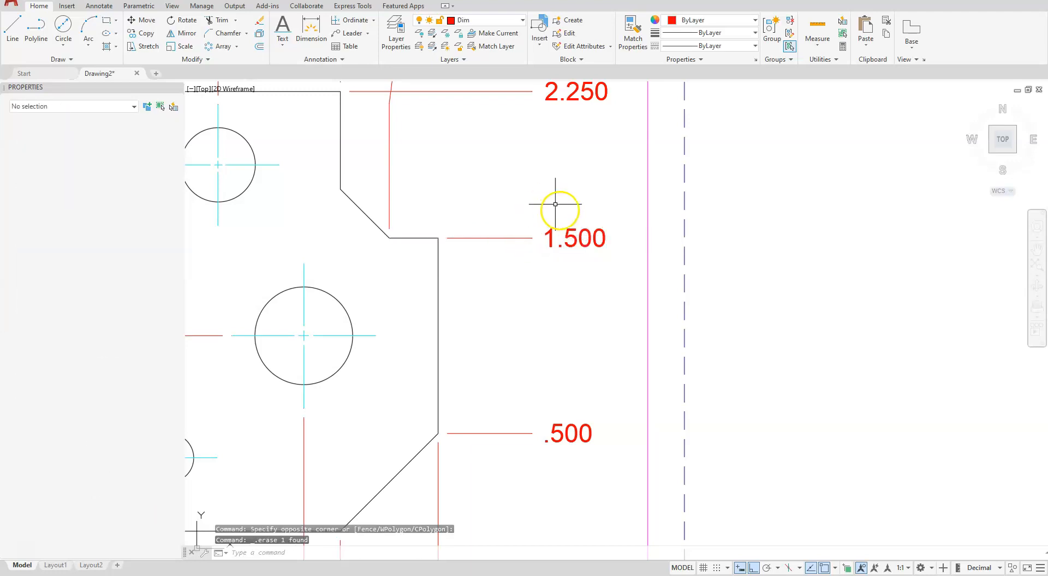
# Start a new table with the first row's cell style set to Header and the second row's to Data
pyautogui.scroll(5, 643, 246)
pyautogui.scroll(-9, 643, 248)
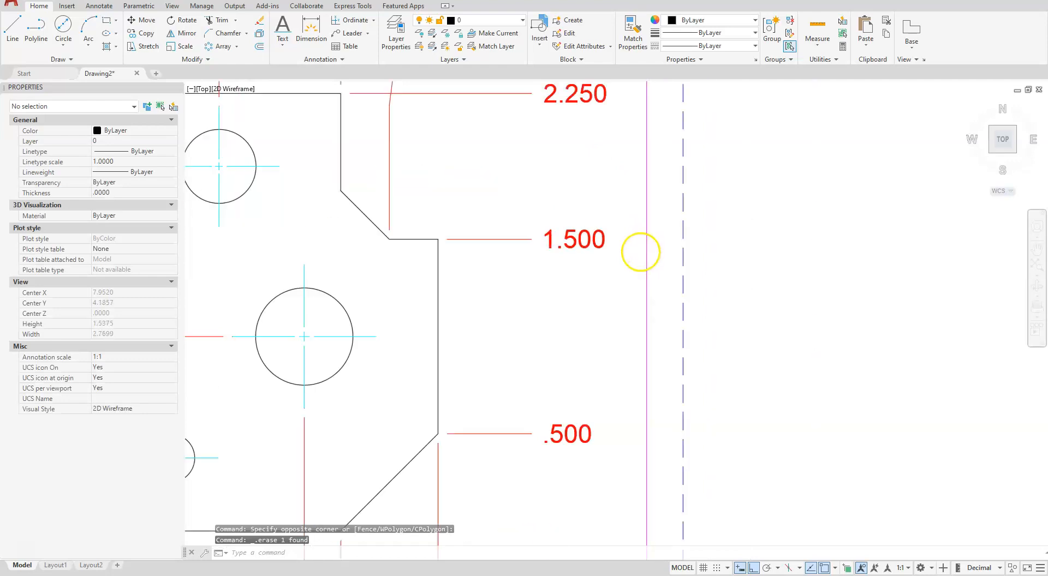
pyautogui.moveTo(555, 271)
pyautogui.mouseDown(button='middle')
pyautogui.moveTo(672, 227)
pyautogui.moveTo(677, 253)
pyautogui.mouseUp(button='middle')
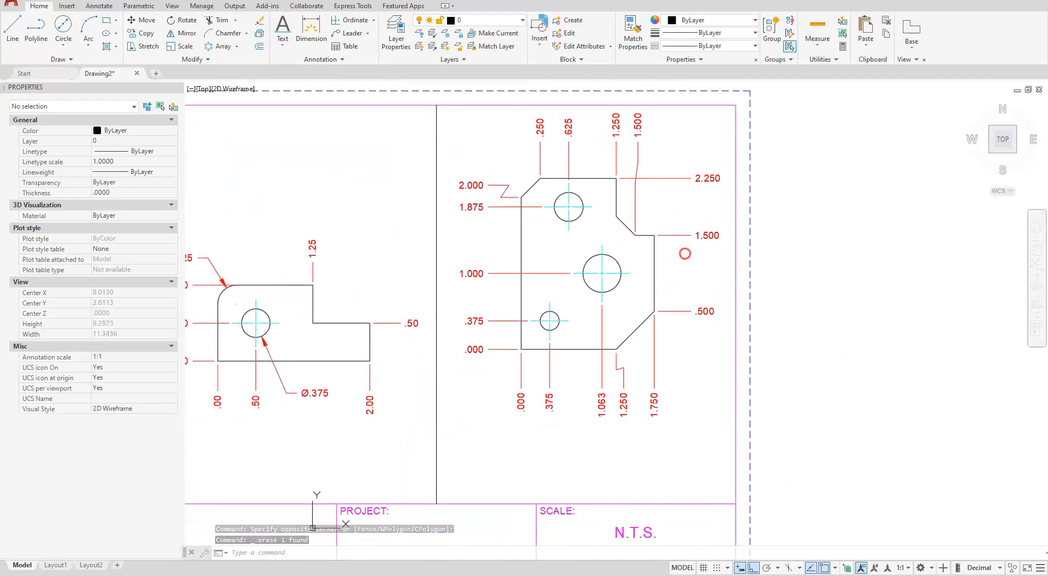
pyautogui.moveTo(625, 286)
pyautogui.mouseDown(button='middle')
pyautogui.moveTo(452, 345)
pyautogui.moveTo(382, 307)
pyautogui.mouseUp(button='middle')
pyautogui.click(350, 47)
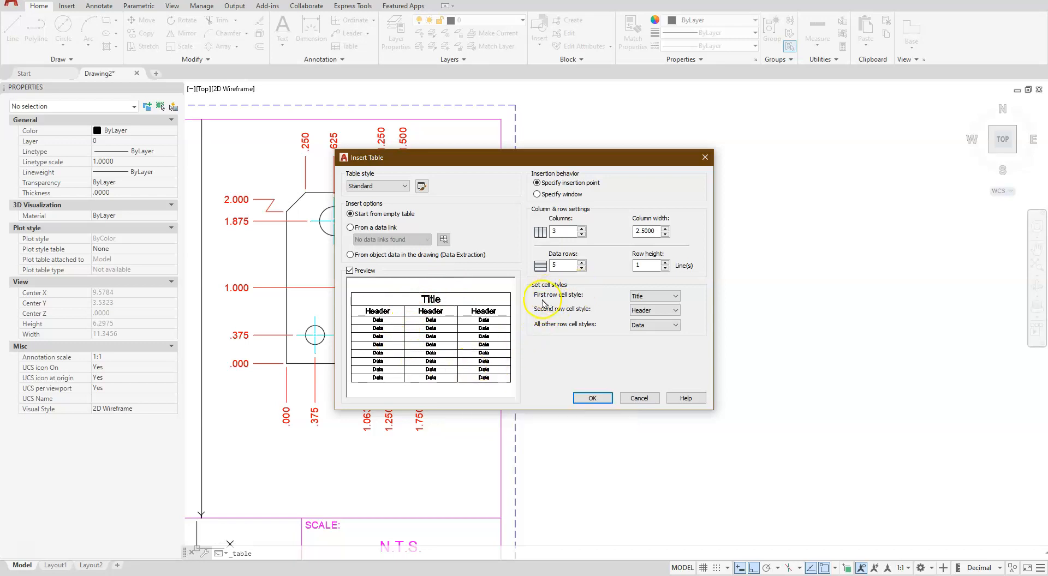
pyautogui.click(652, 297)
pyautogui.click(647, 314)
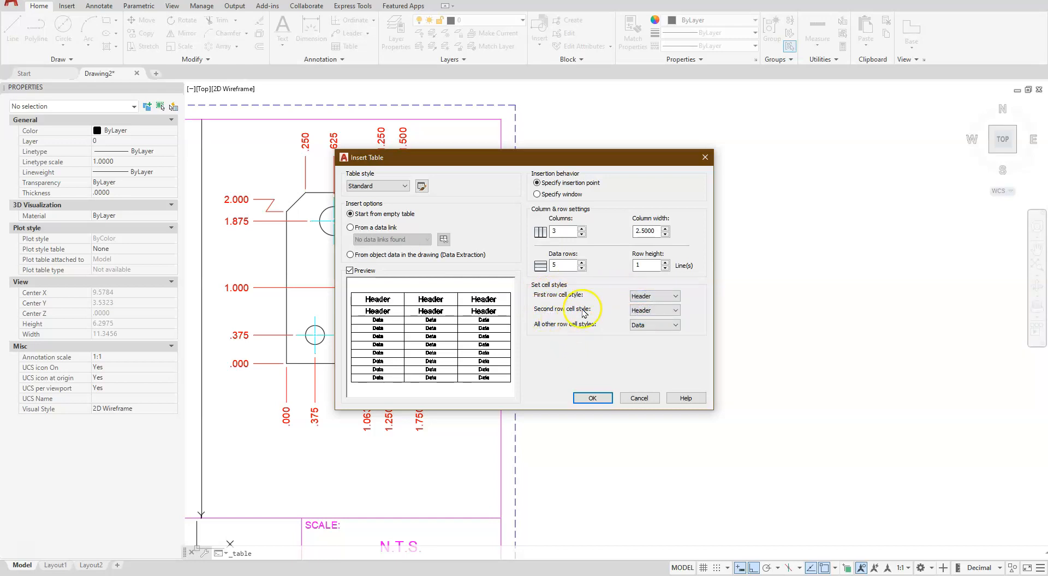
pyautogui.click(633, 311)
pyautogui.click(639, 318)
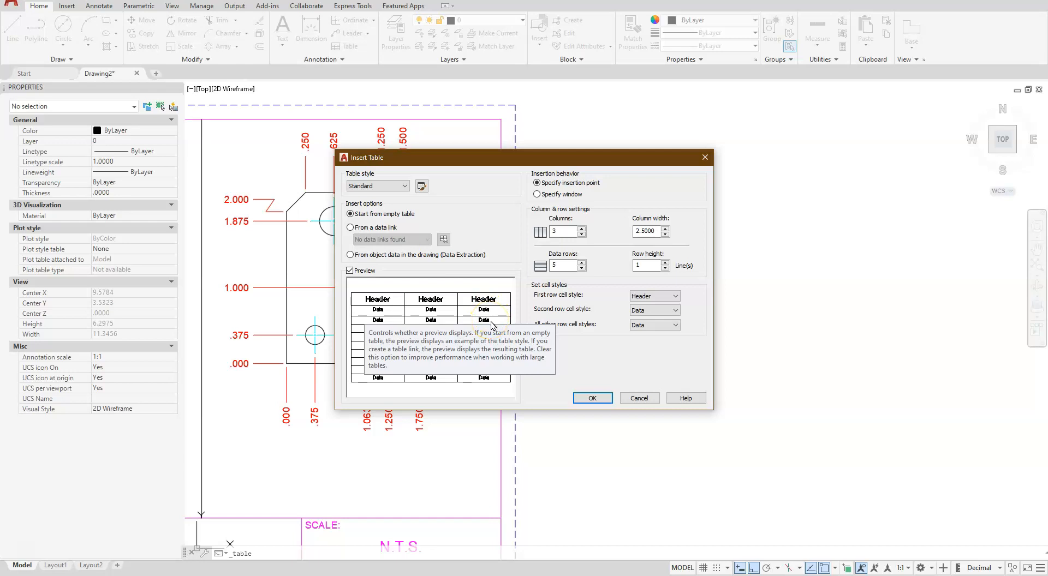
# Set the table to 2 data rows and place it in the empty space to the right of the title block
pyautogui.moveTo(567, 265); pyautogui.dragTo(535, 274)
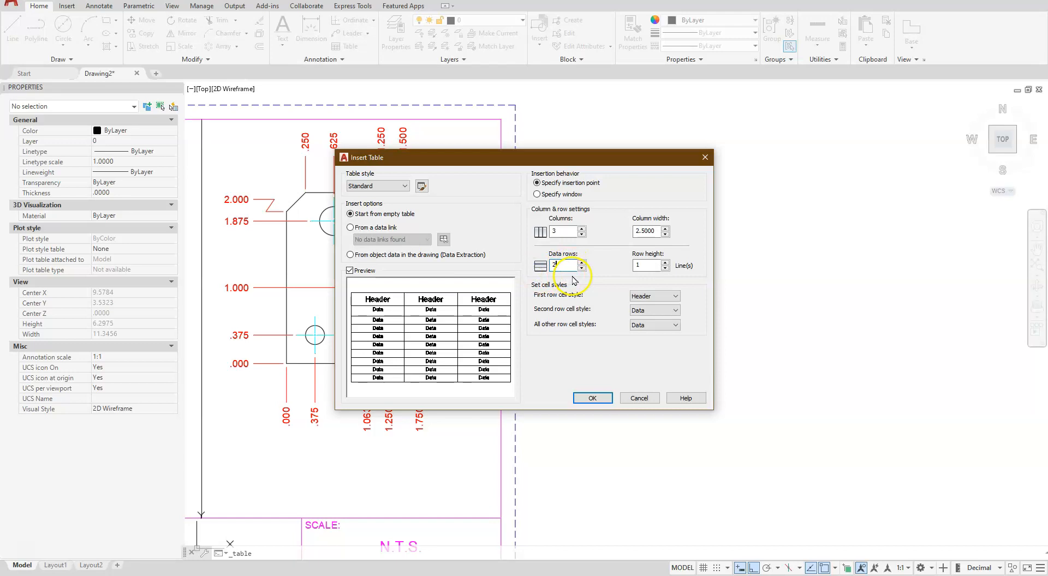
pyautogui.click(597, 397)
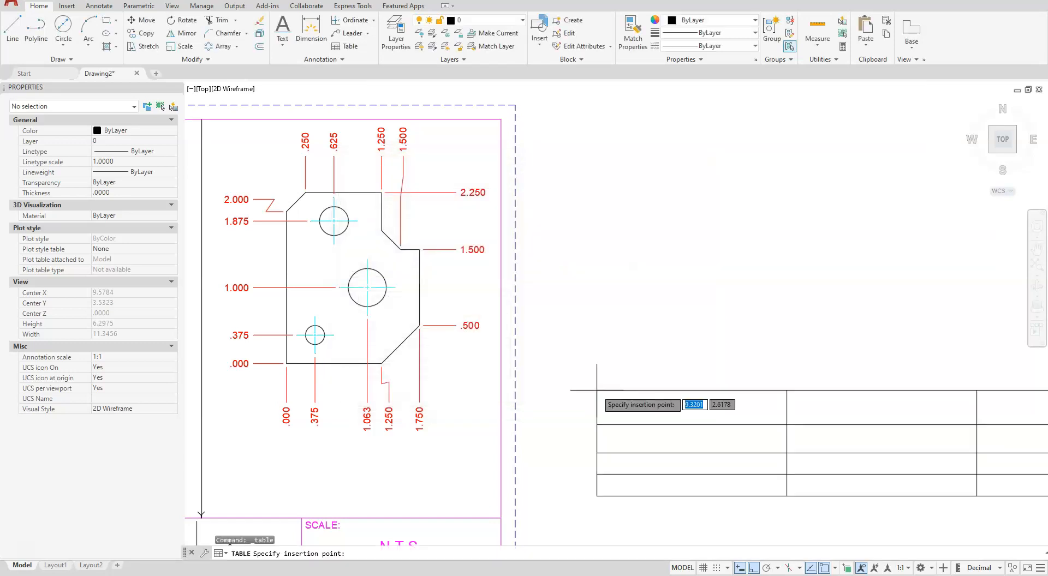
pyautogui.click(579, 257)
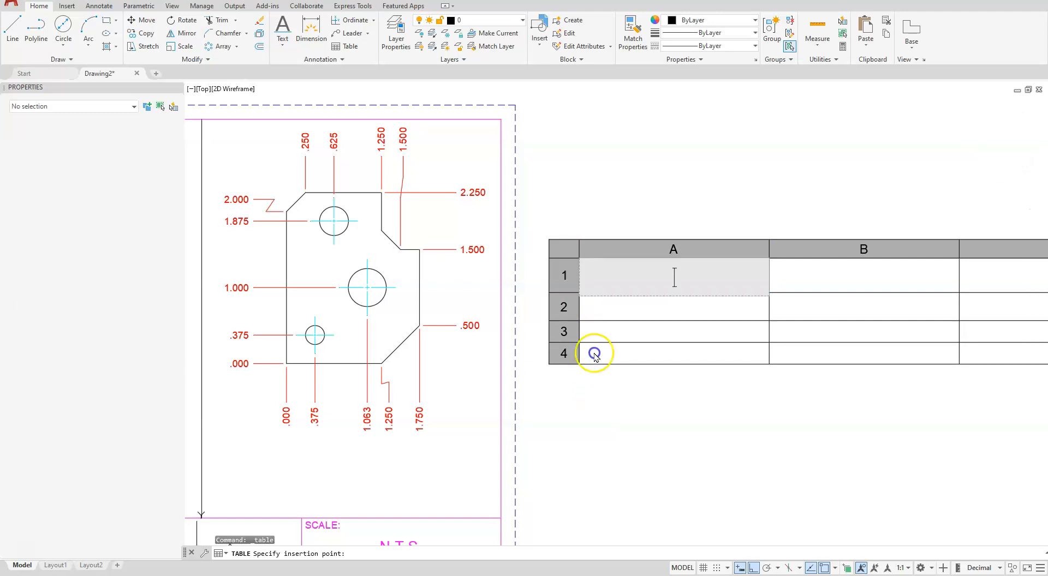
# Enter the column headings KEY, DIAMETER and DEPTH in the table's first row
pyautogui.click(606, 293)
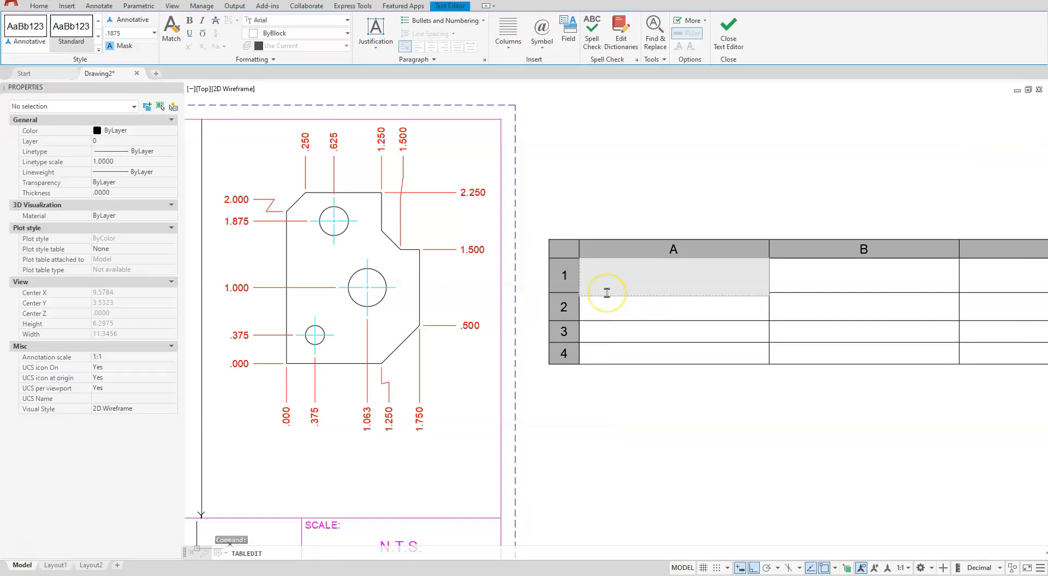
pyautogui.write('KEY')
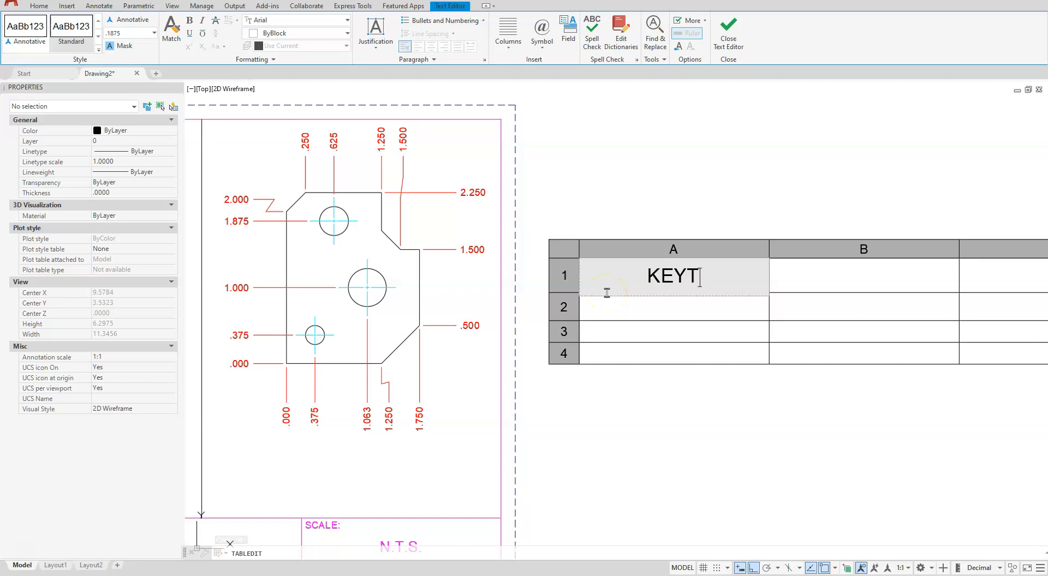
pyautogui.press('Tab')
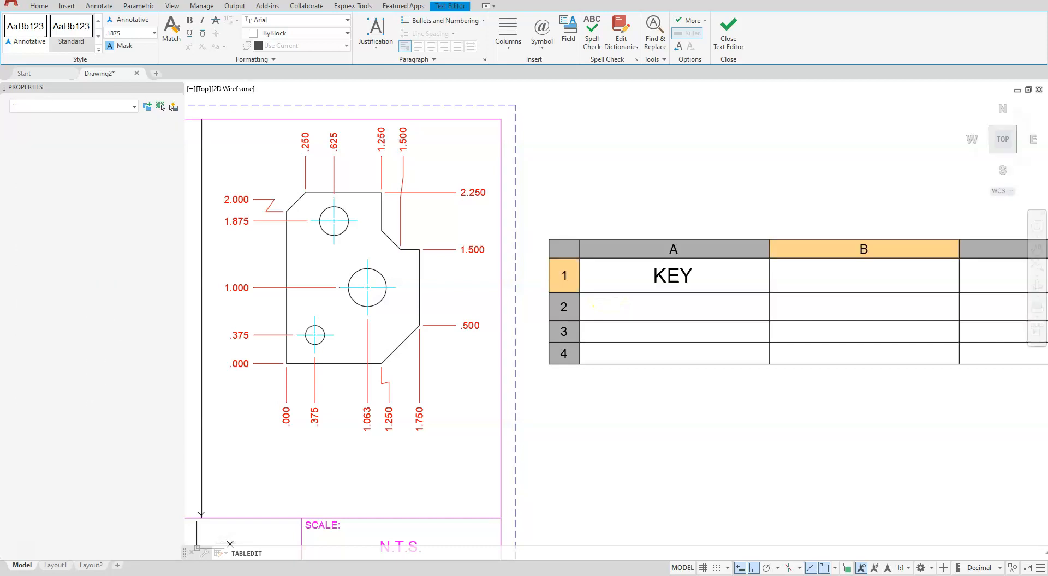
pyautogui.write('DIAMTE')
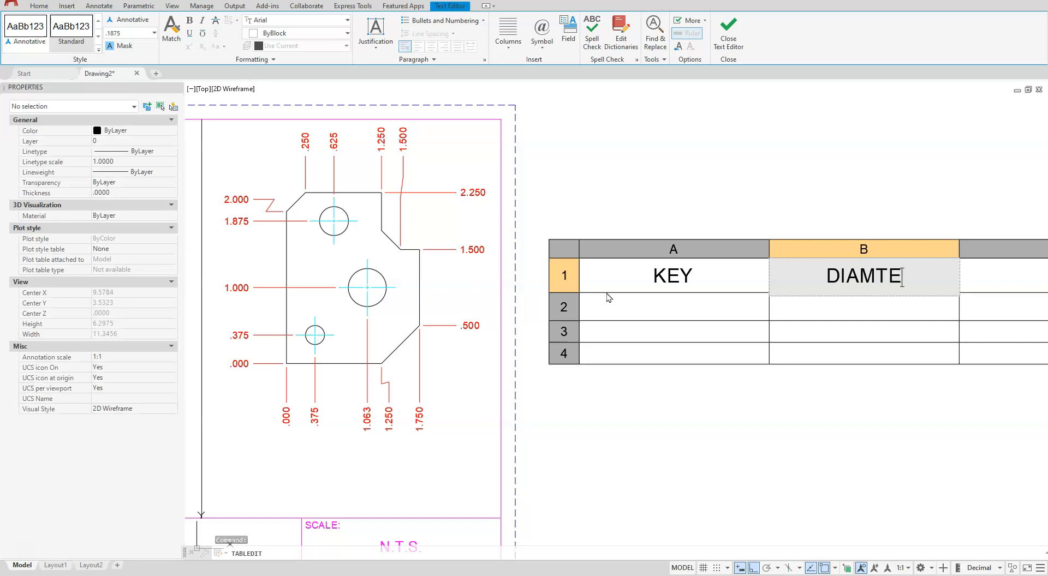
pyautogui.press('BackSpace')
pyautogui.press('BackSpace')
pyautogui.write('ETER')
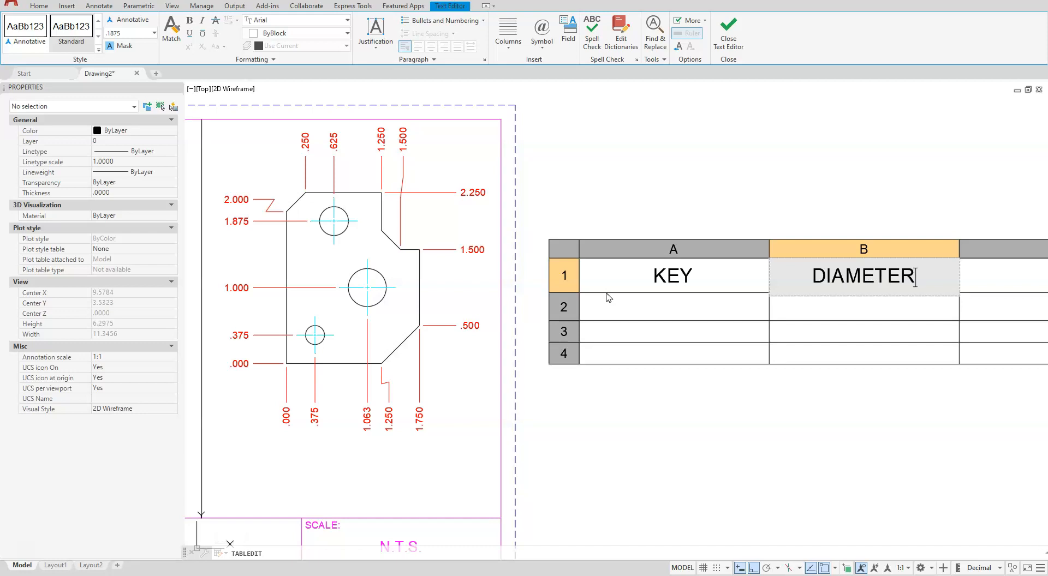
pyautogui.press('Tab')
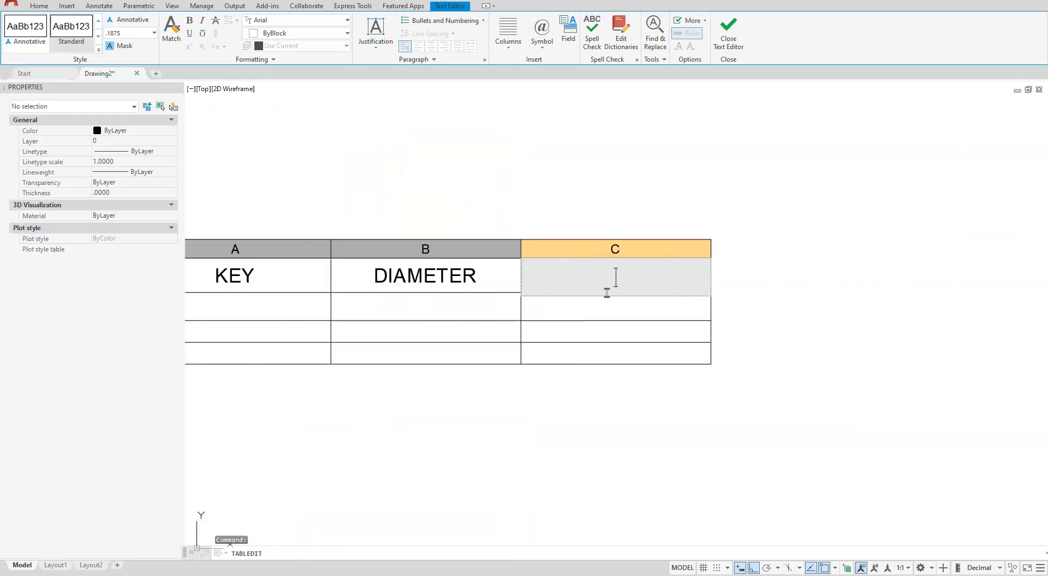
pyautogui.write('DEPTH')
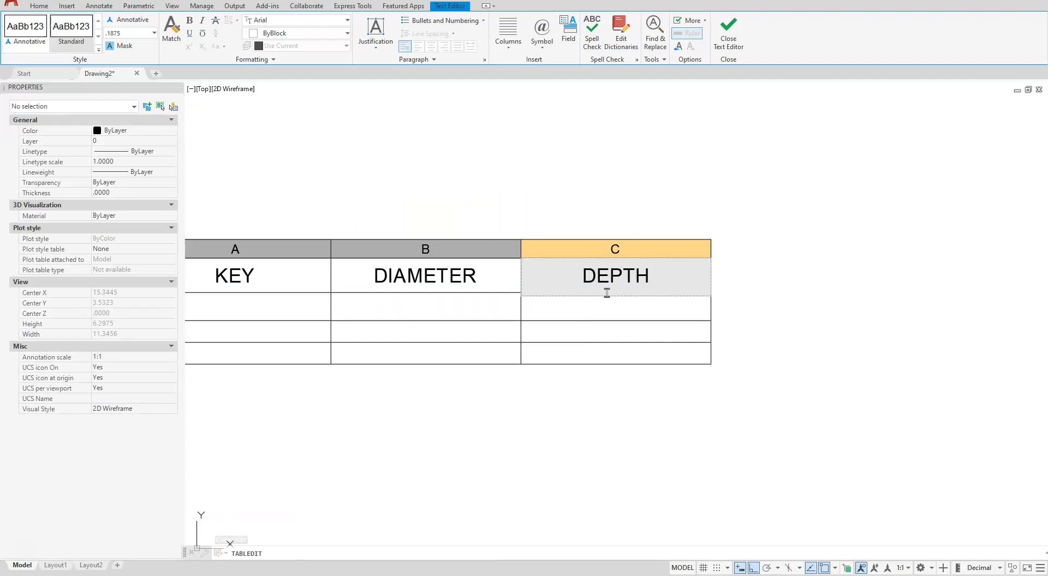
# Fill the first data row with key A, diameter .25 and depth THRU
pyautogui.press('Tab')
pyautogui.write('A')
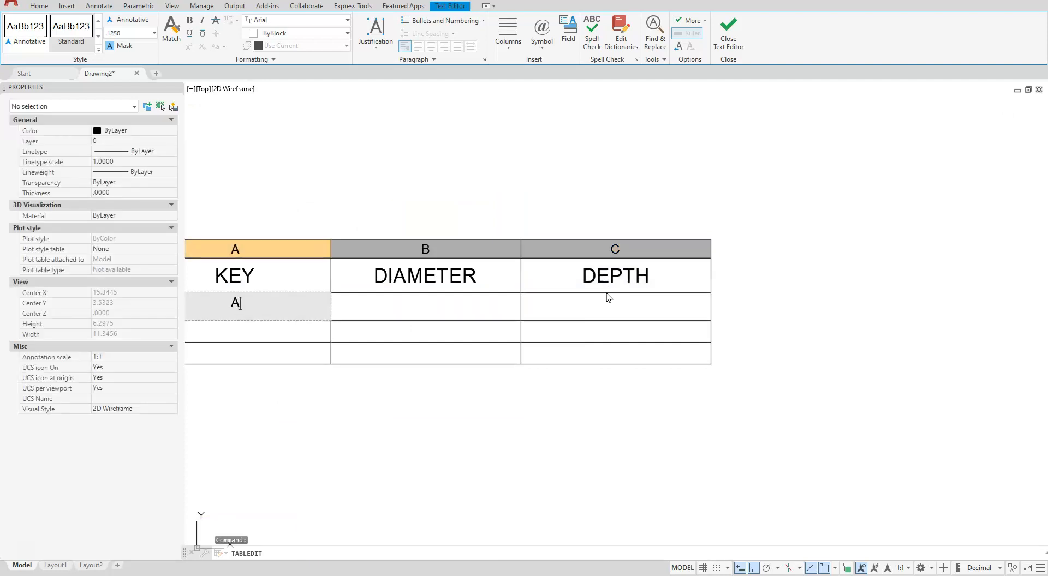
pyautogui.press('Tab')
pyautogui.write('.25')
pyautogui.press('Tab')
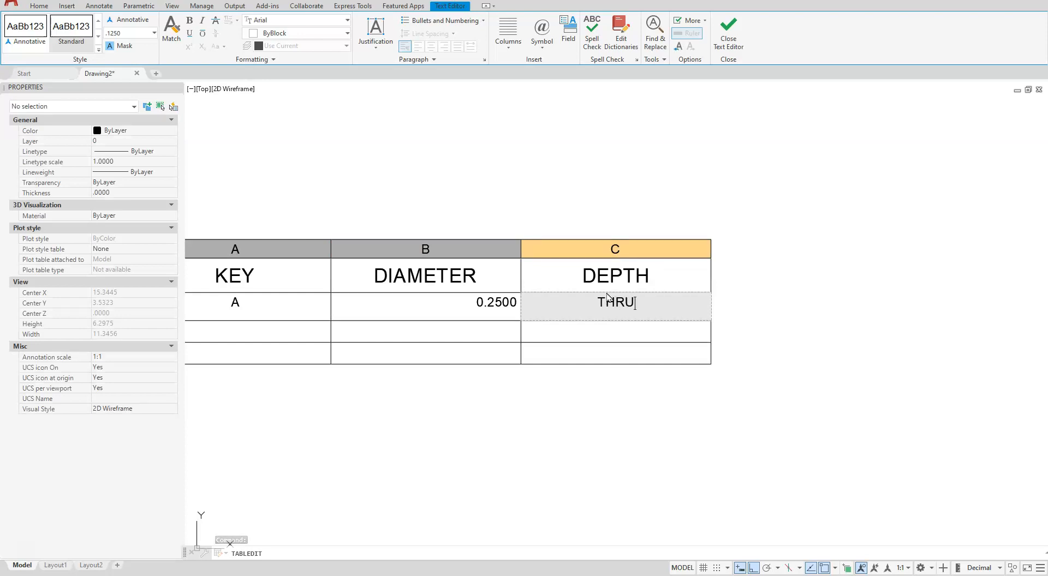
pyautogui.press('Tab')
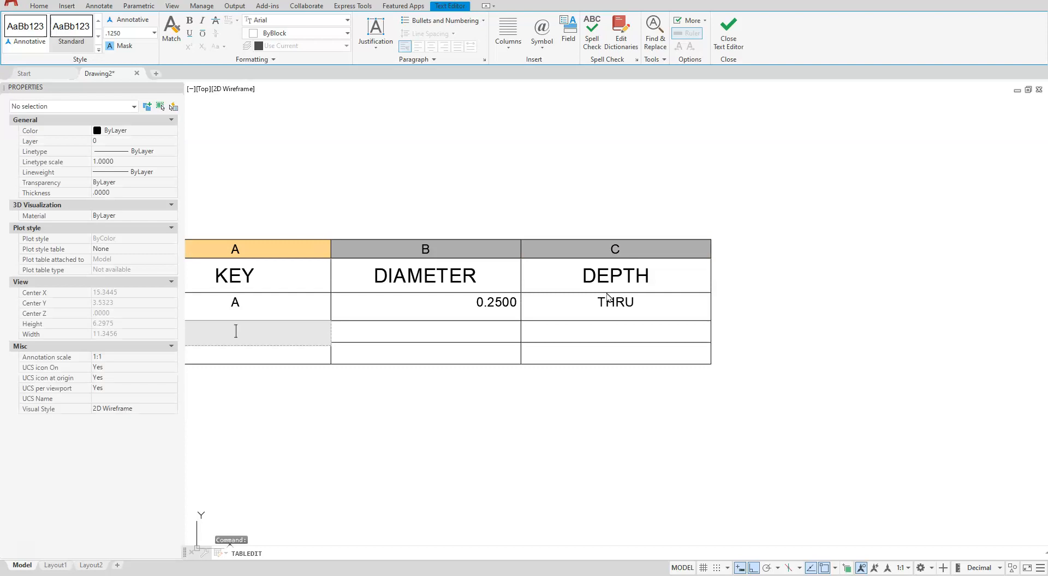
# Enter key B with diameter .38 and key C with diameter 0.5 in the remaining rows, leaving their depths blank
pyautogui.press('Tab')
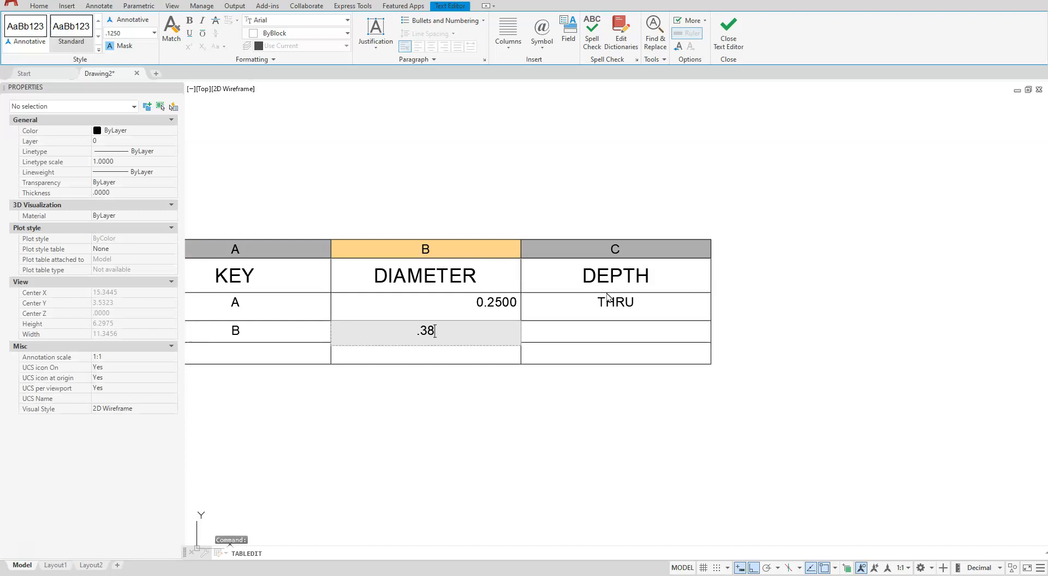
pyautogui.press('Tab')
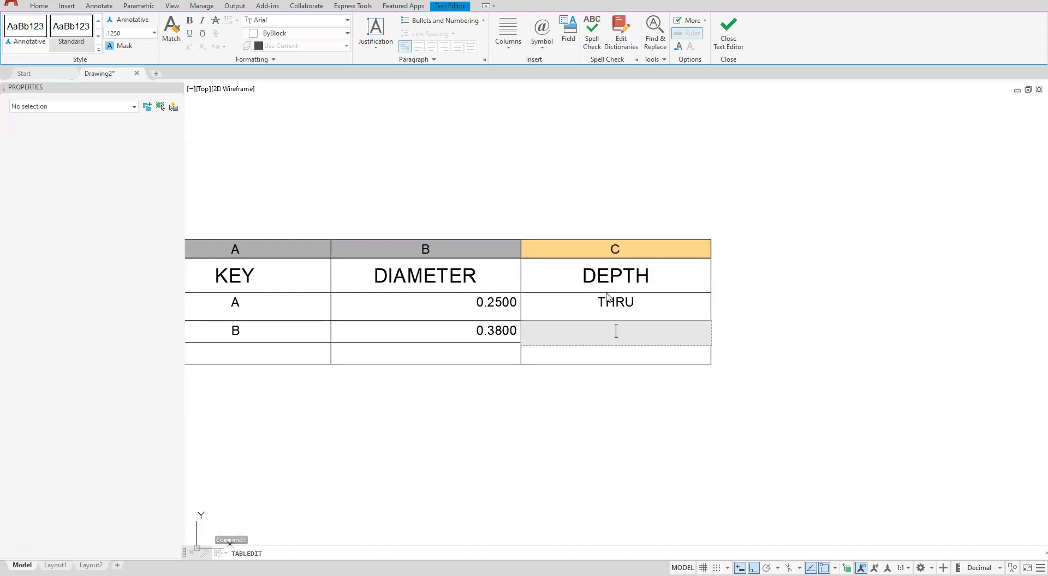
pyautogui.press('Tab')
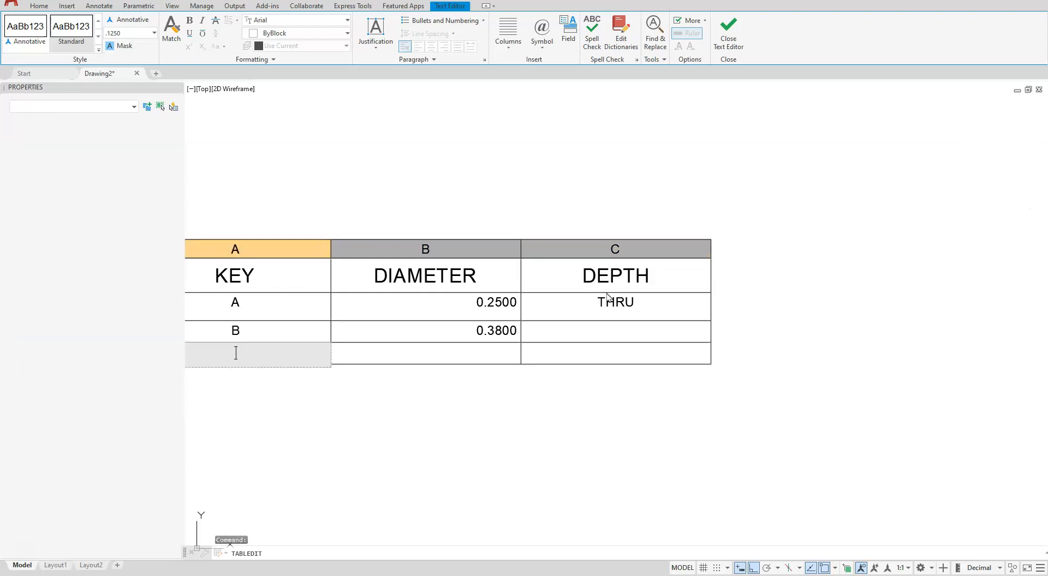
pyautogui.write('C')
pyautogui.press('Tab')
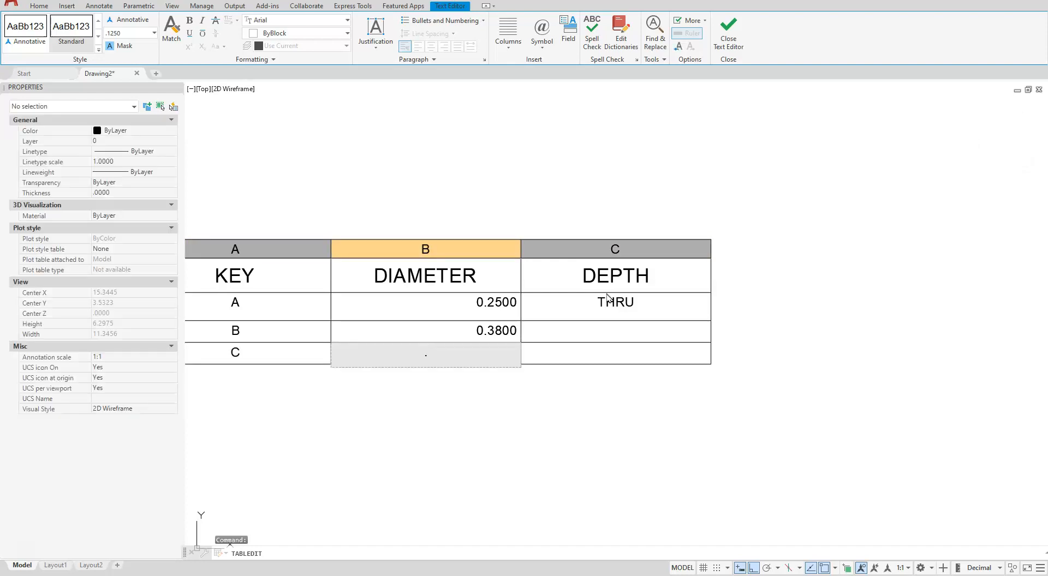
pyautogui.press('Escape')
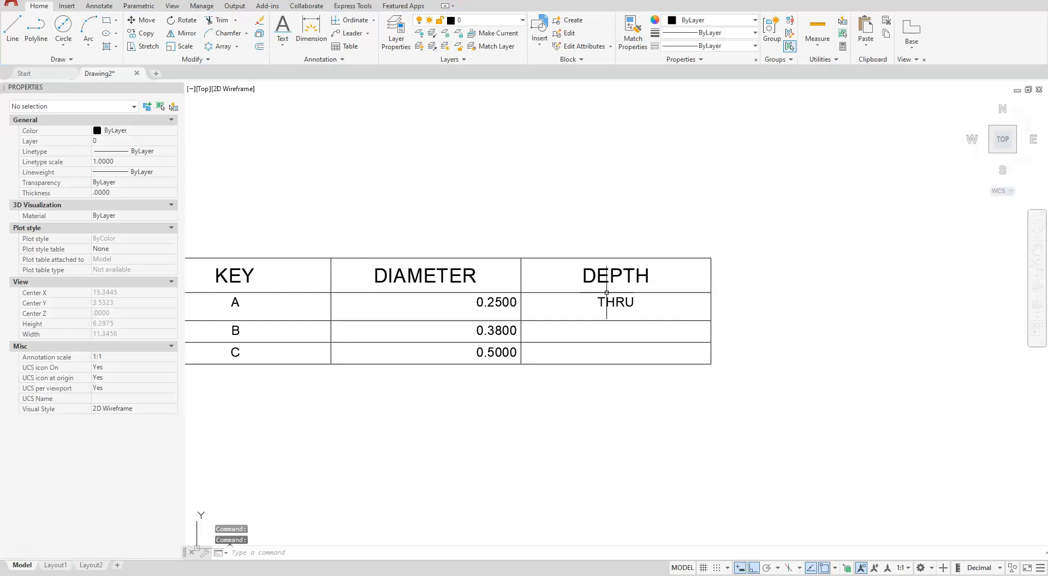
# Auto-fill the THRU depth from row A down to rows B and C
pyautogui.scroll(-5, 753, 227)
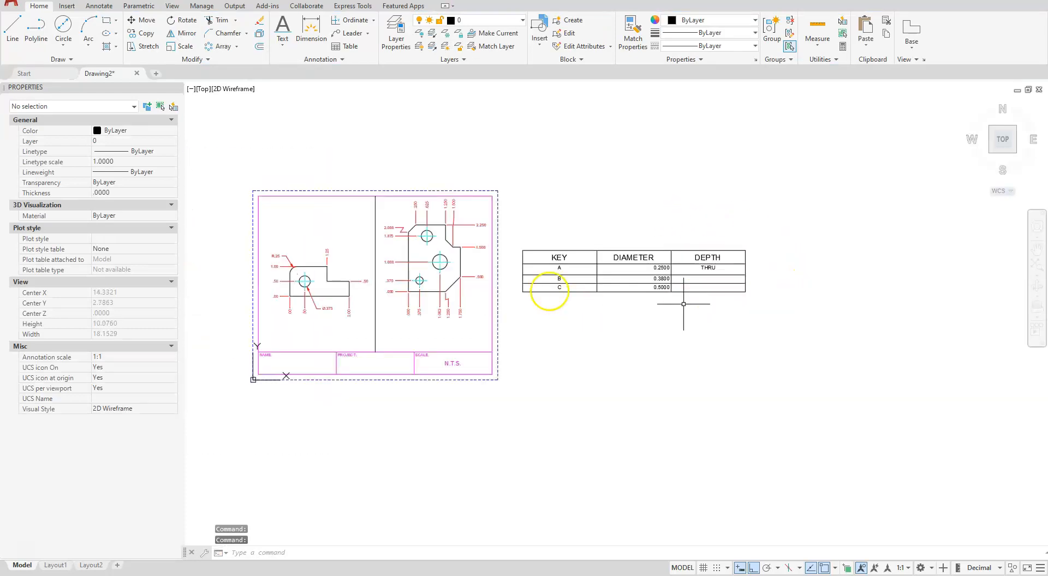
pyautogui.scroll(2, 518, 268)
pyautogui.press('Escape')
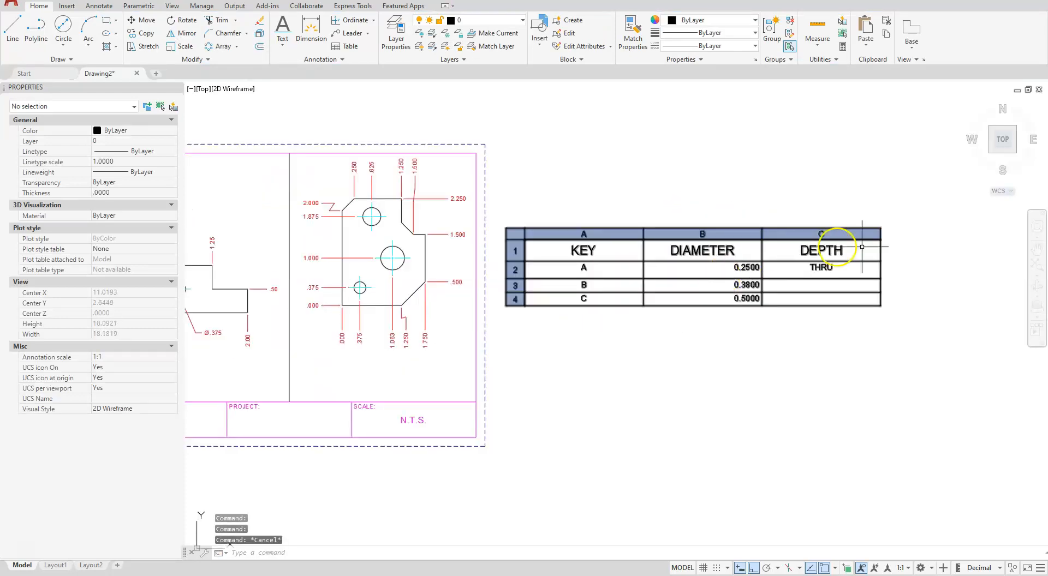
pyautogui.moveTo(906, 294); pyautogui.dragTo(870, 297, button='middle')
pyautogui.scroll(2, 870, 295)
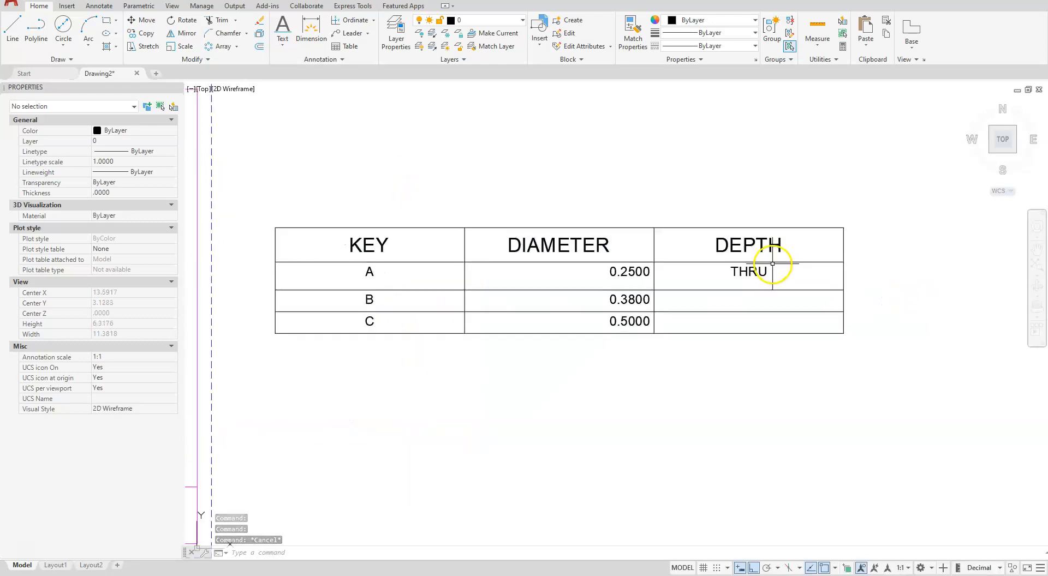
pyautogui.click(760, 279)
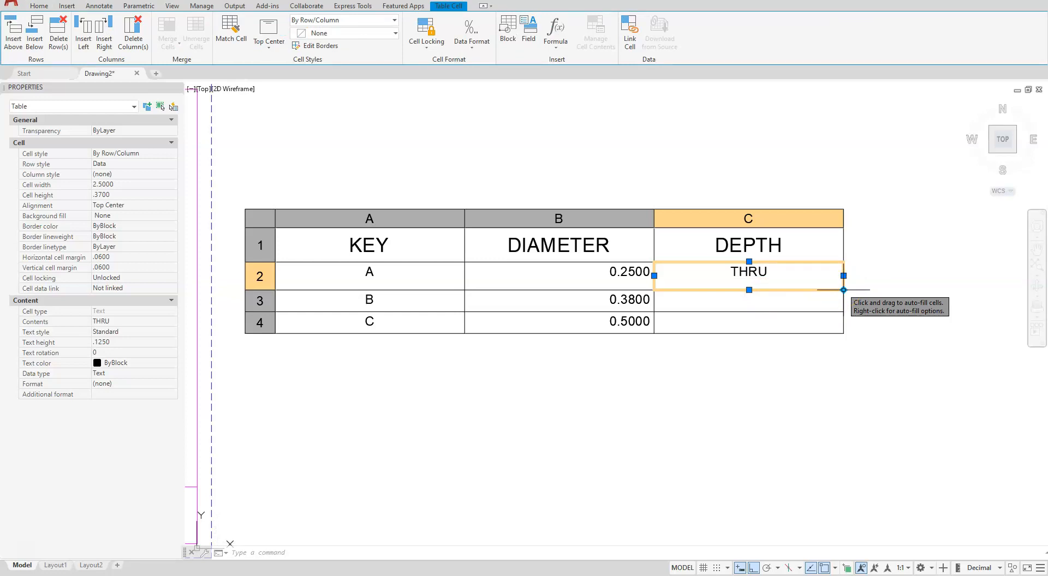
pyautogui.moveTo(844, 290); pyautogui.dragTo(843, 332)
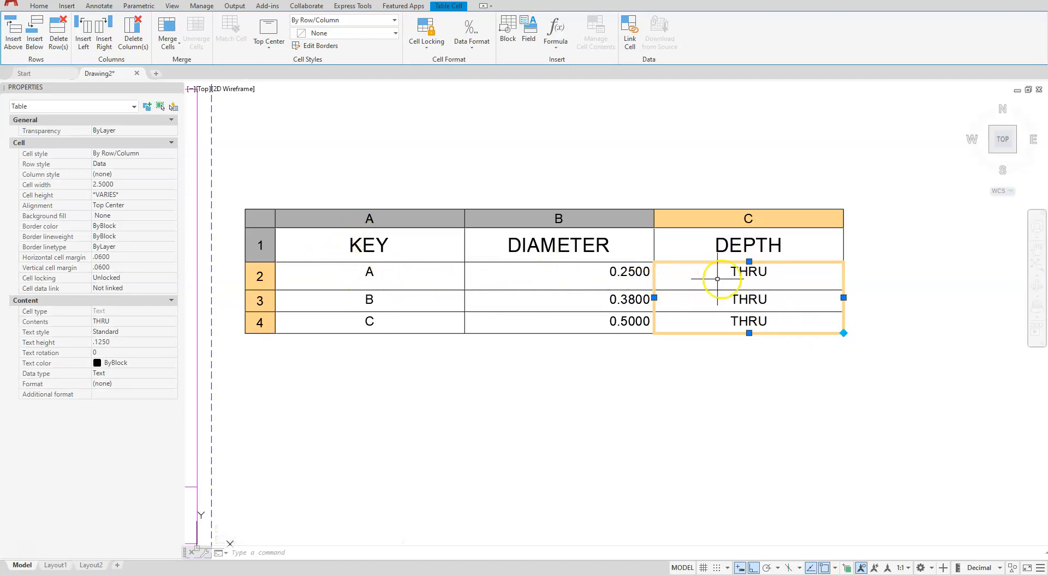
# Set the alignment of all cells in the hole table to Middle Center
pyautogui.click(261, 222)
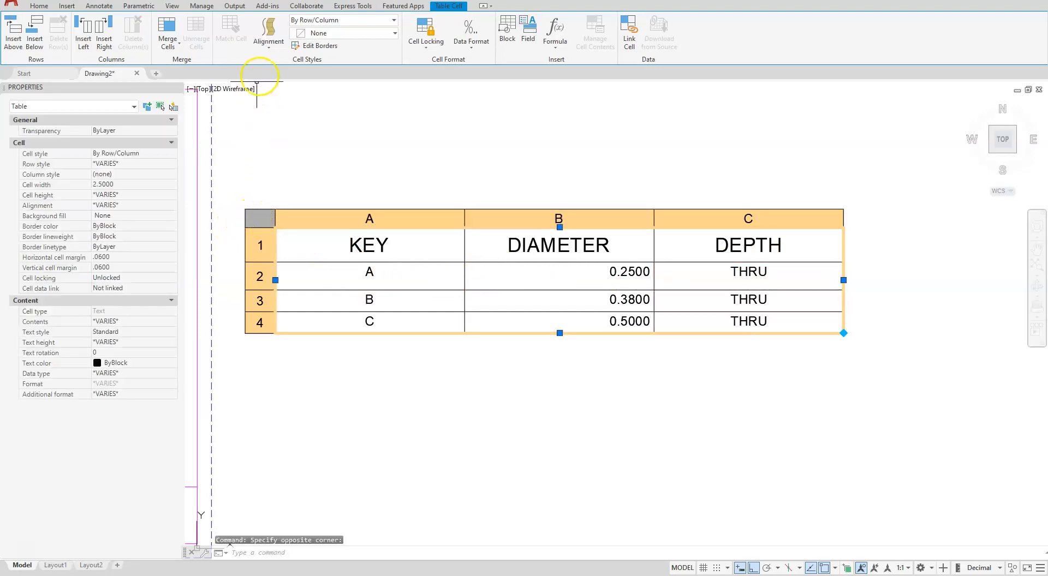
pyautogui.click(268, 46)
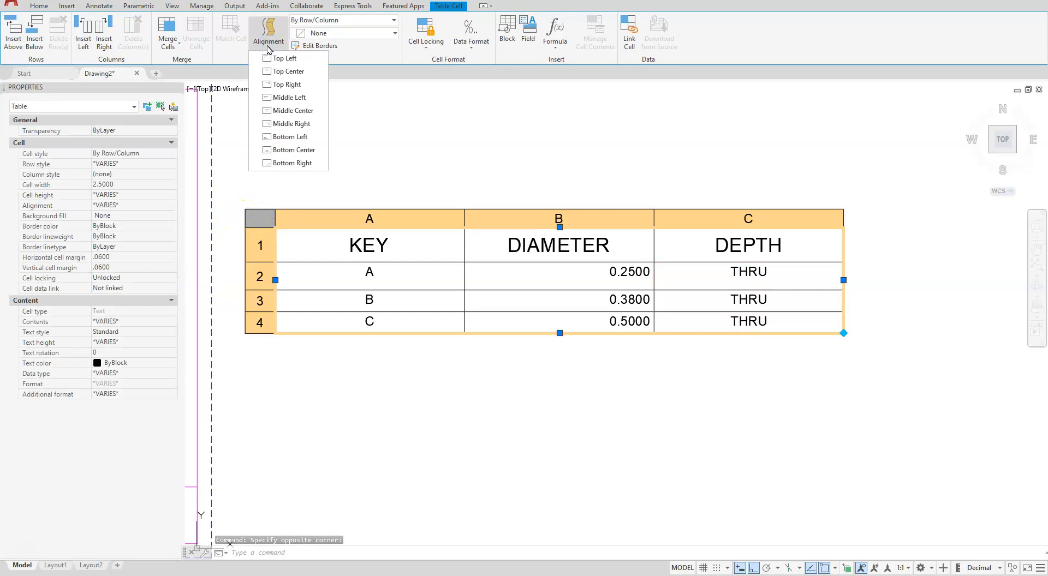
pyautogui.click(291, 112)
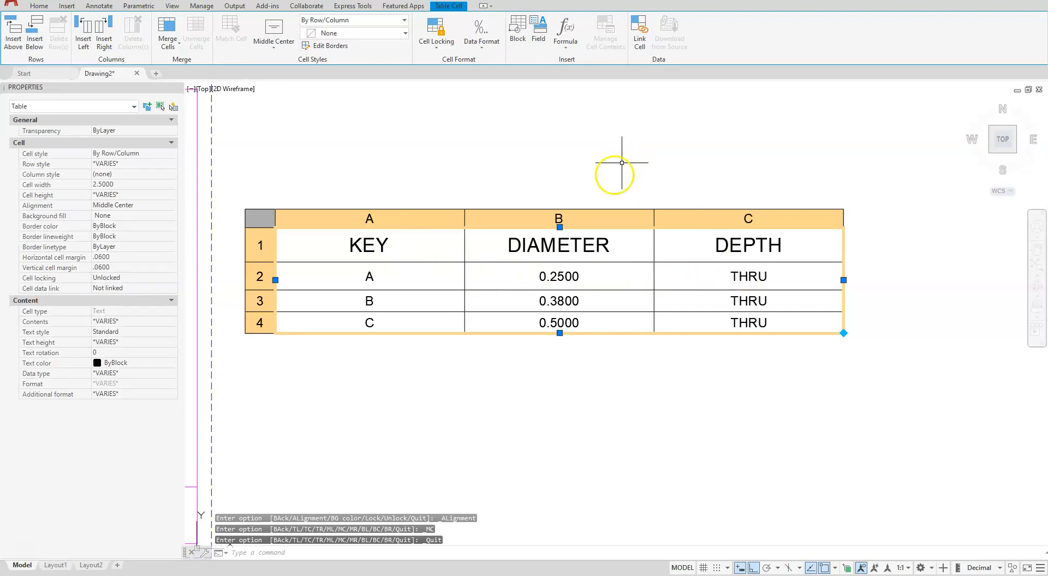
# Suppress leading zeros in the data format of the three DIAMETER values in rows 2 to 4
pyautogui.click(600, 281)
pyautogui.click(601, 278)
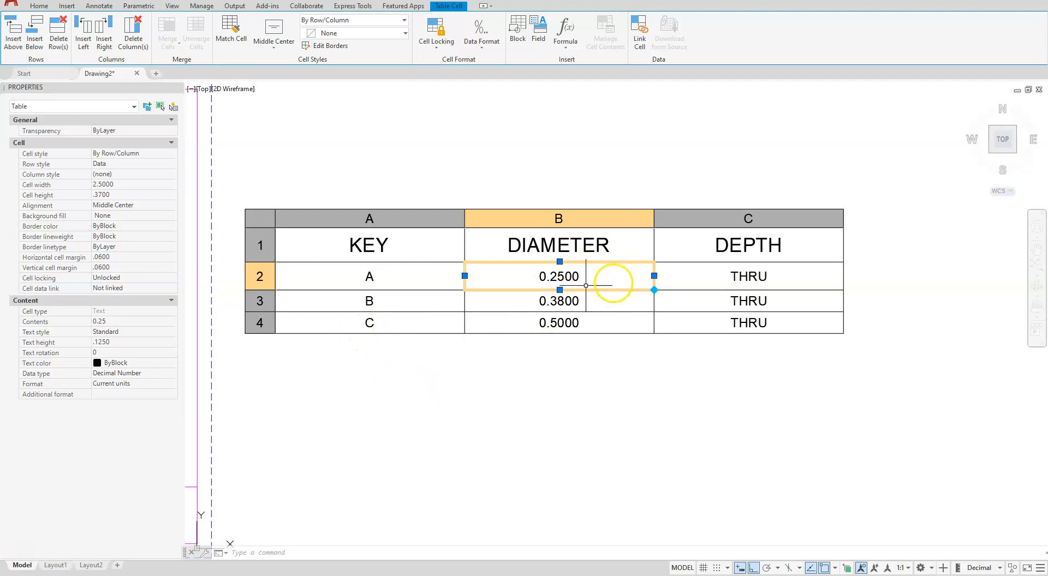
pyautogui.click(620, 274)
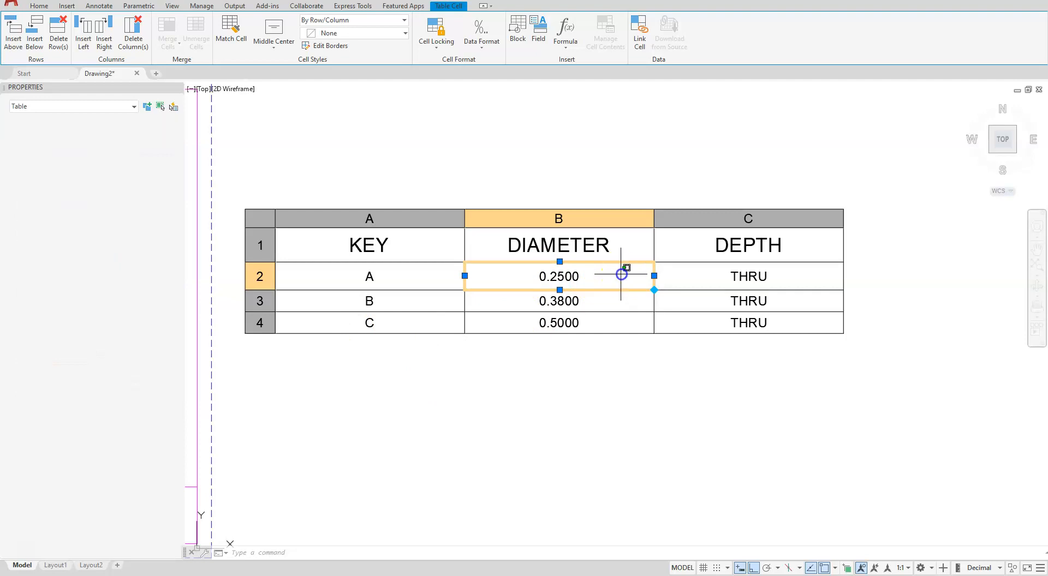
pyautogui.click(604, 323)
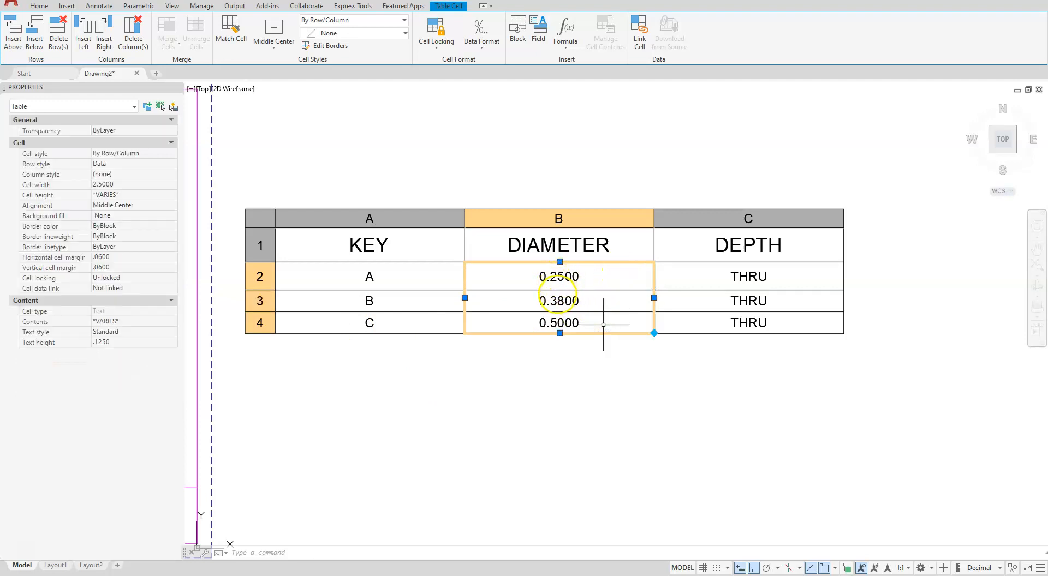
pyautogui.rightClick(593, 265)
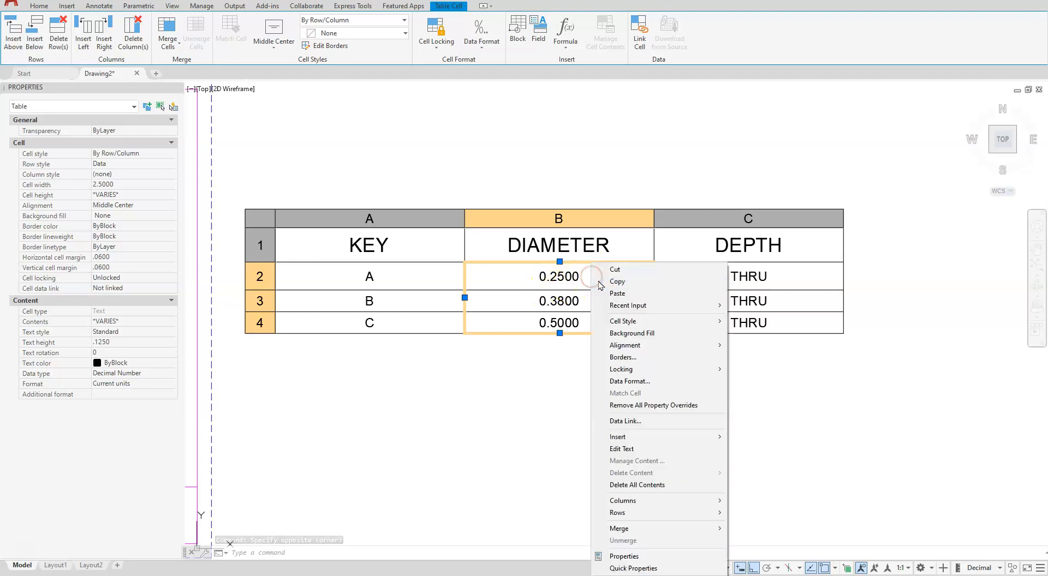
pyautogui.click(626, 382)
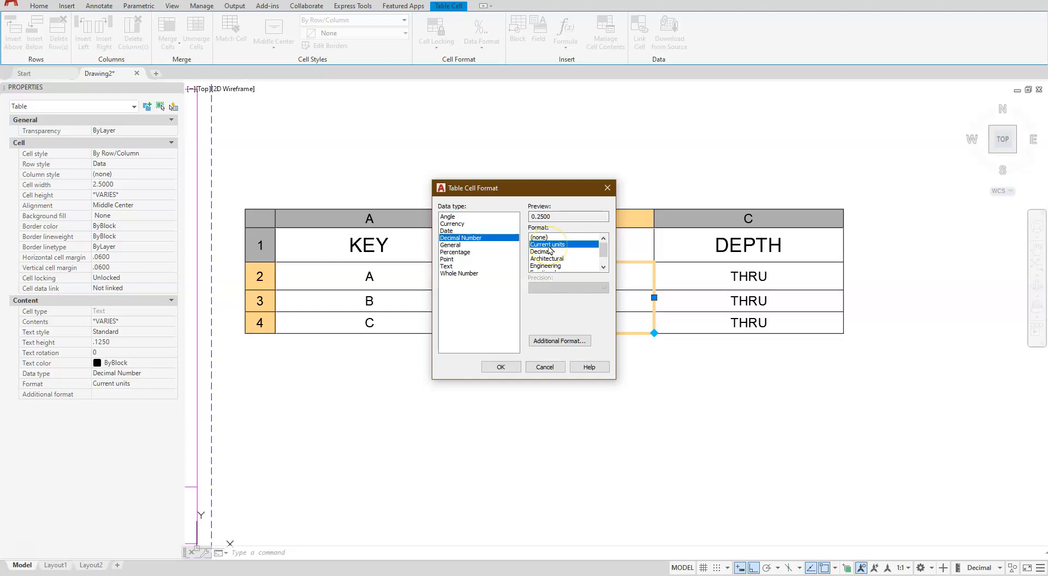
pyautogui.click(559, 341)
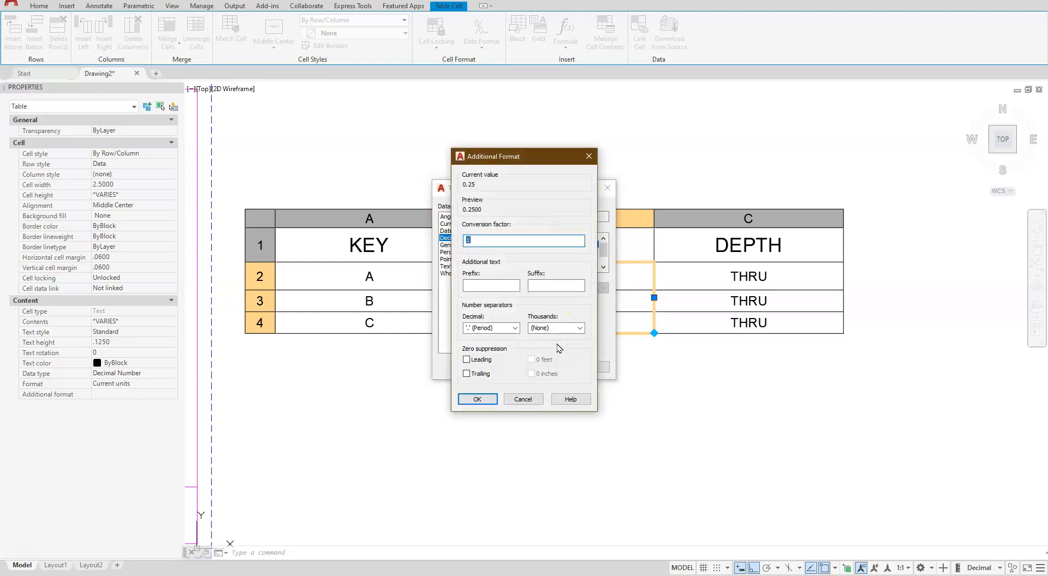
pyautogui.moveTo(527, 159); pyautogui.dragTo(791, 124)
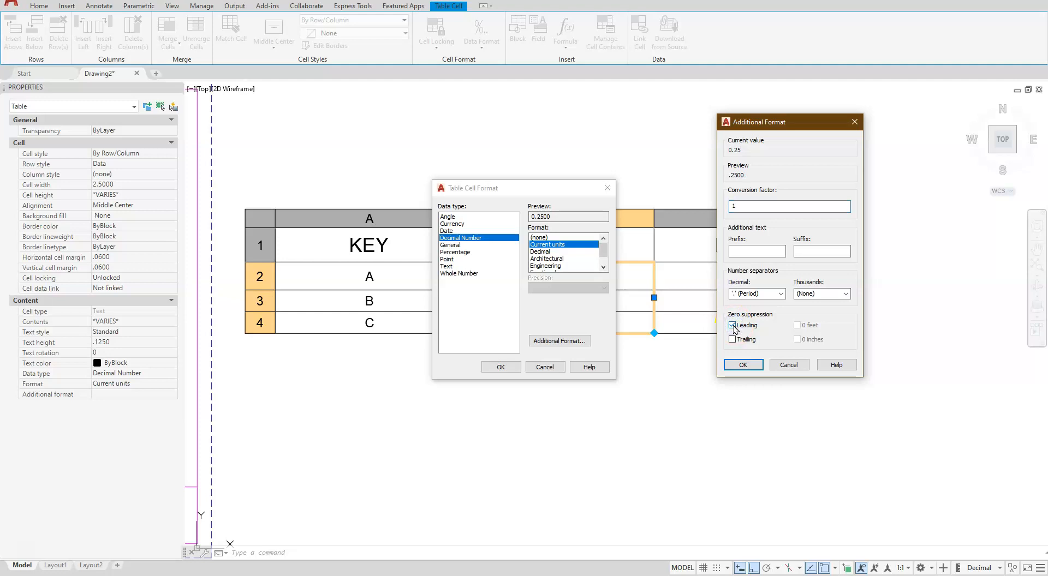
pyautogui.click(743, 366)
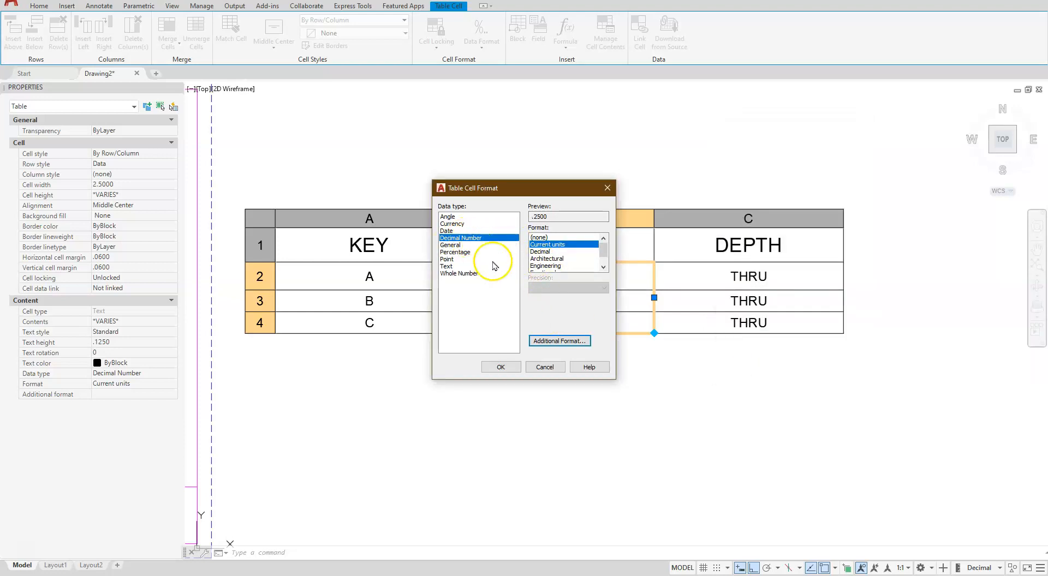
# Set the DIAMETER values to Decimal format with 0.00 precision, apply the cell format and deselect the table
pyautogui.click(541, 252)
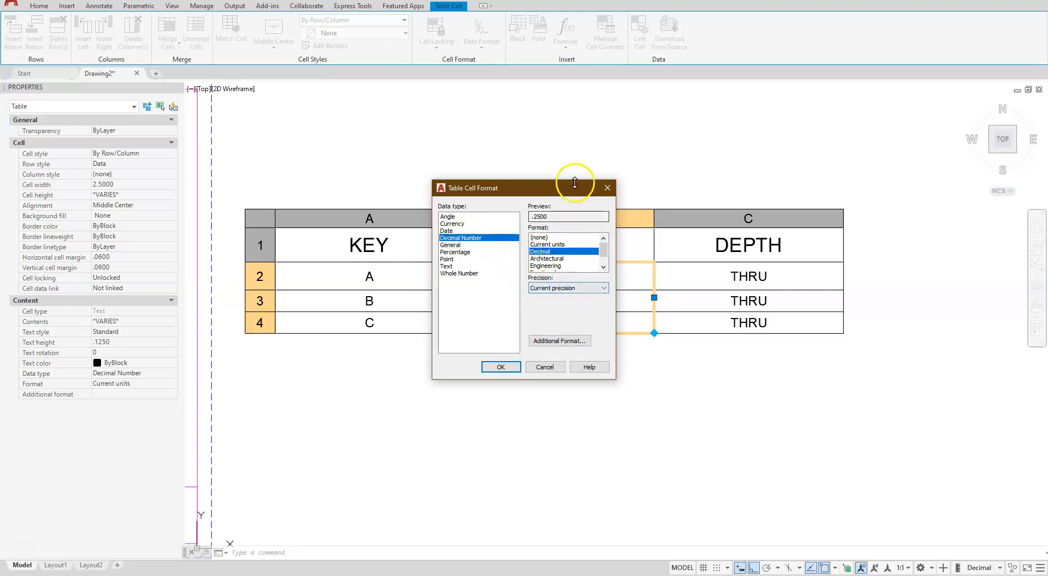
pyautogui.moveTo(575, 188); pyautogui.dragTo(834, 188)
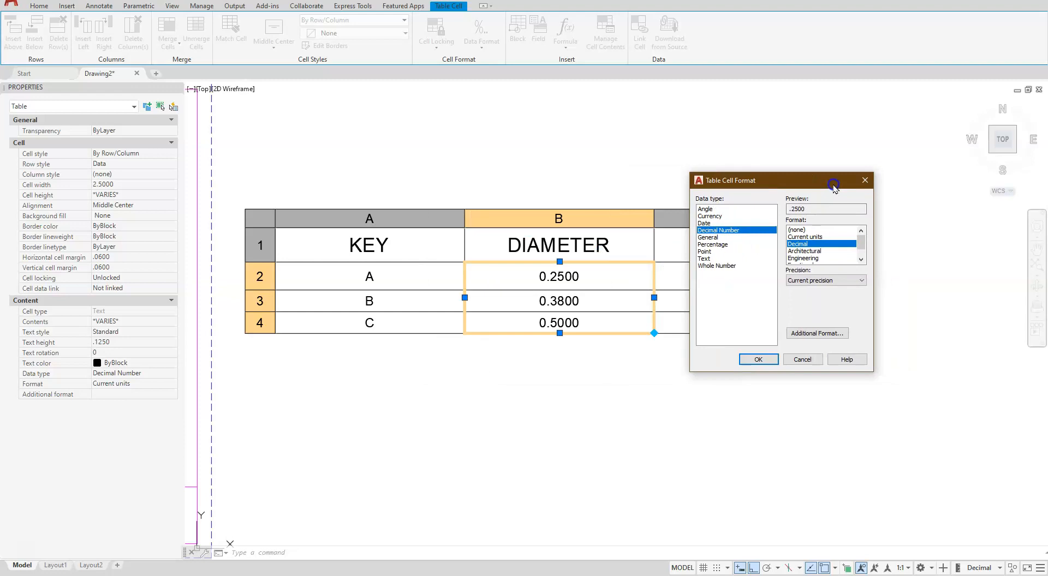
pyautogui.click(862, 280)
pyautogui.click(807, 312)
pyautogui.click(815, 333)
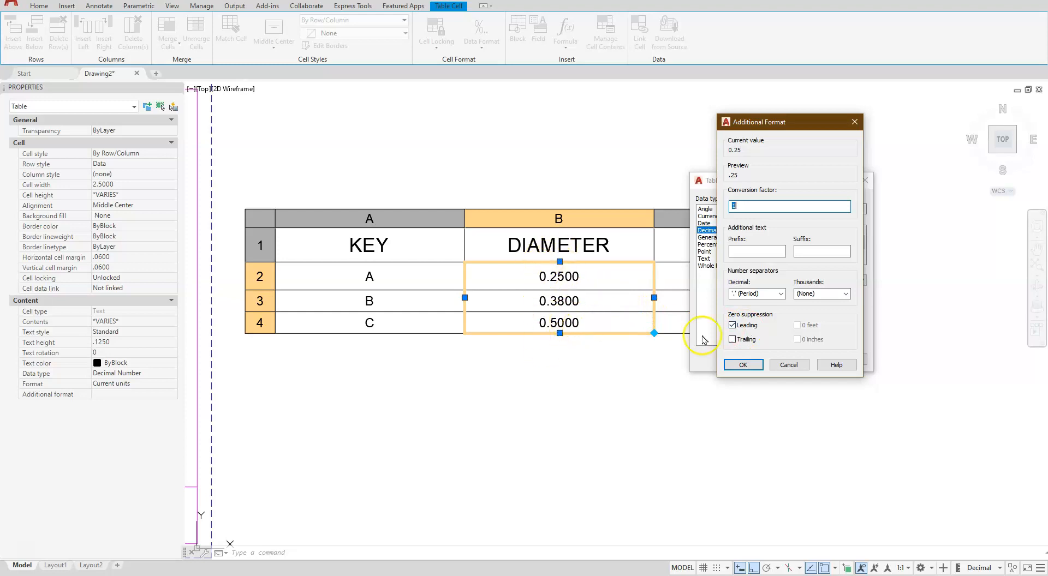
pyautogui.click(744, 365)
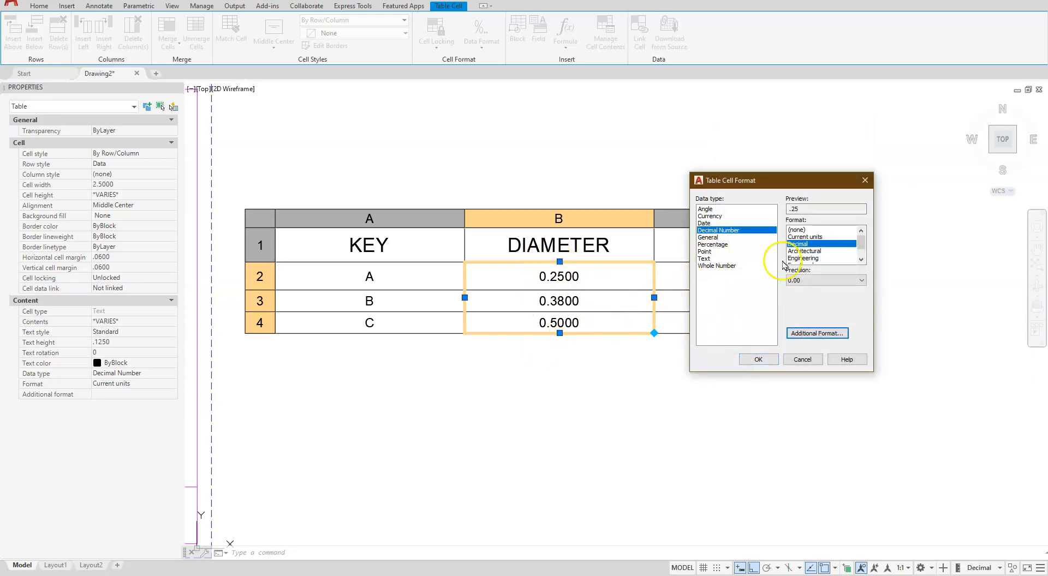
pyautogui.click(760, 360)
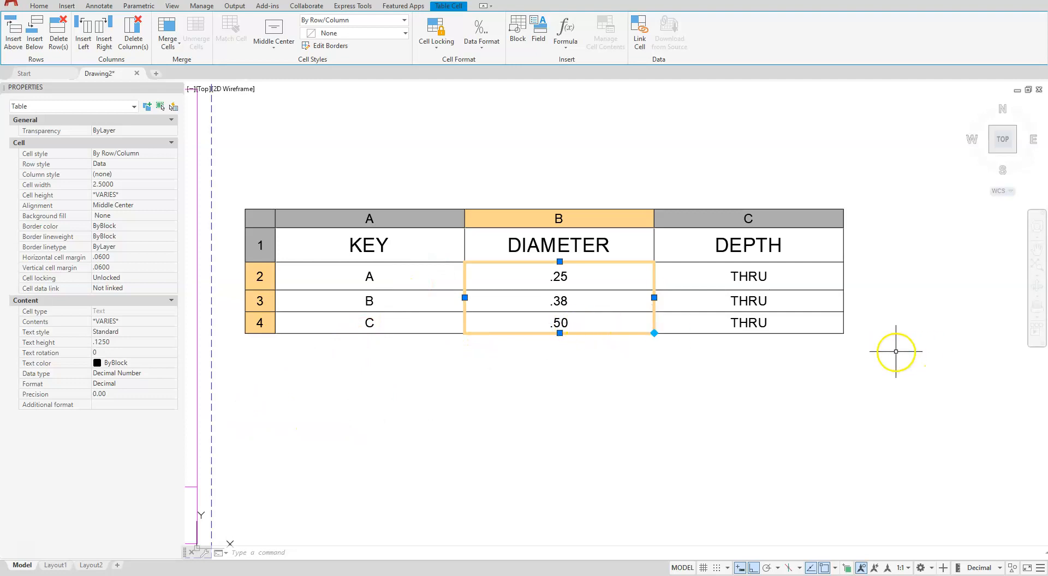
pyautogui.scroll(-2, 901, 345)
pyautogui.click(624, 429)
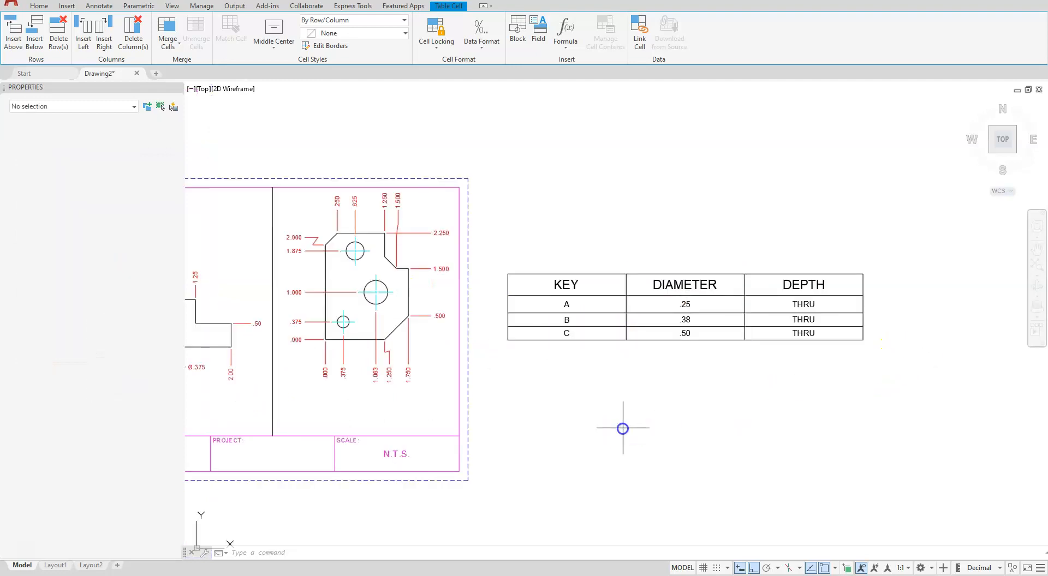
pyautogui.press('Escape')
pyautogui.press('Escape')
pyautogui.press('Escape')
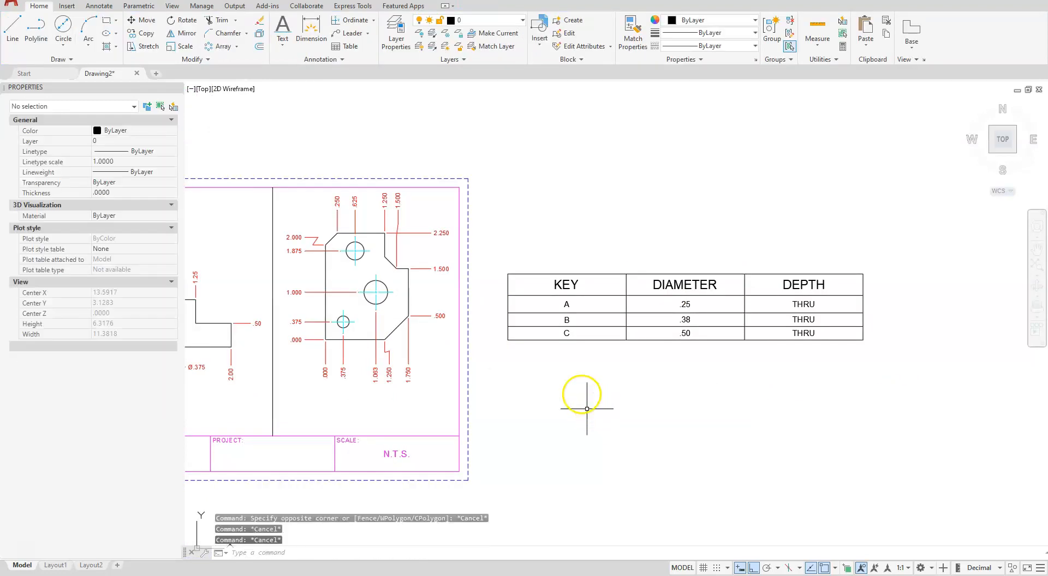
pyautogui.press('Escape')
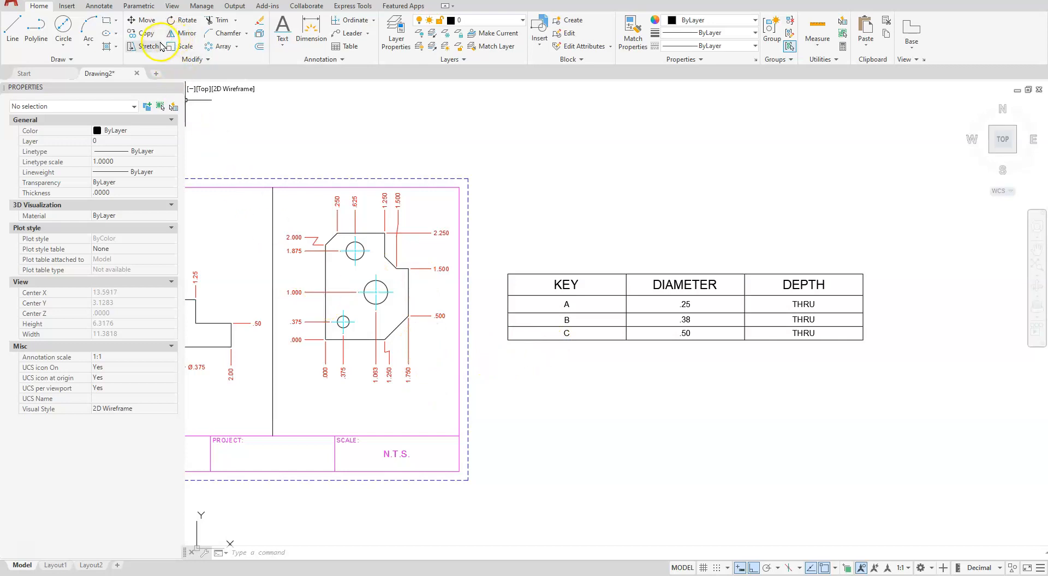
# Scale the hole table by a factor of .75 about its upper-left corner
pyautogui.click(178, 46)
pyautogui.click(521, 271)
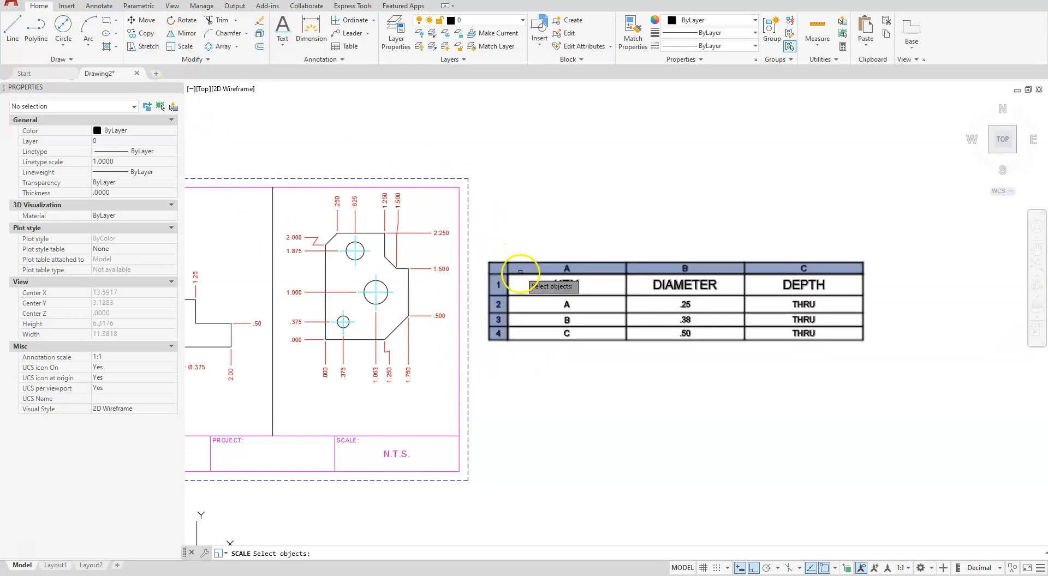
pyautogui.click(517, 276)
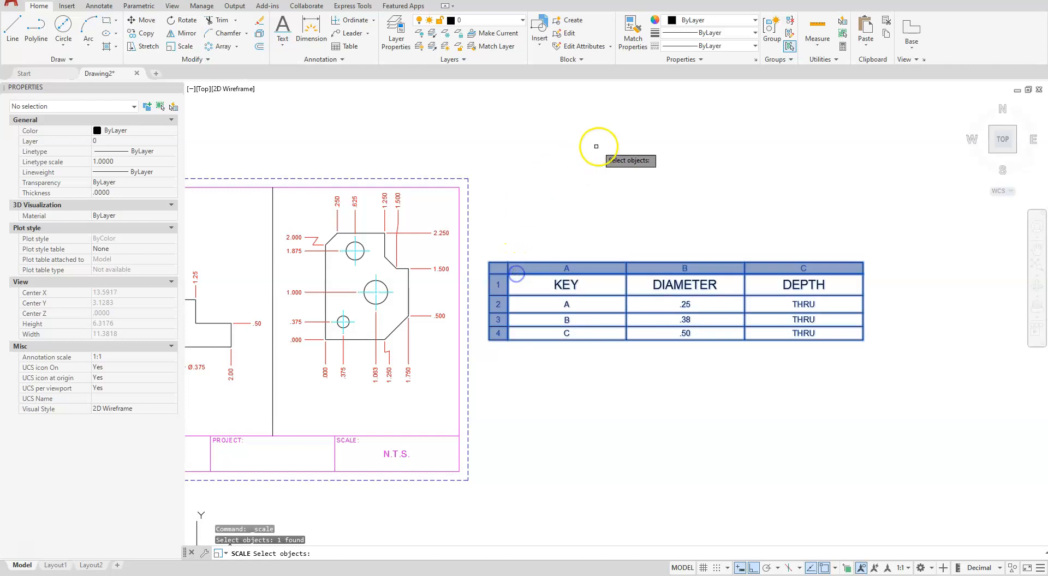
pyautogui.press('Return')
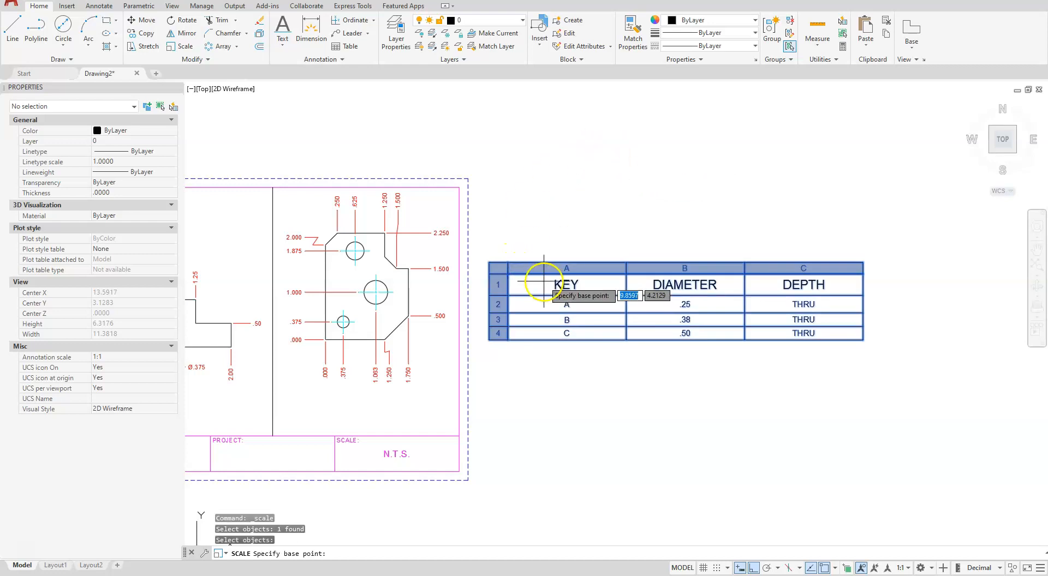
pyautogui.click(507, 273)
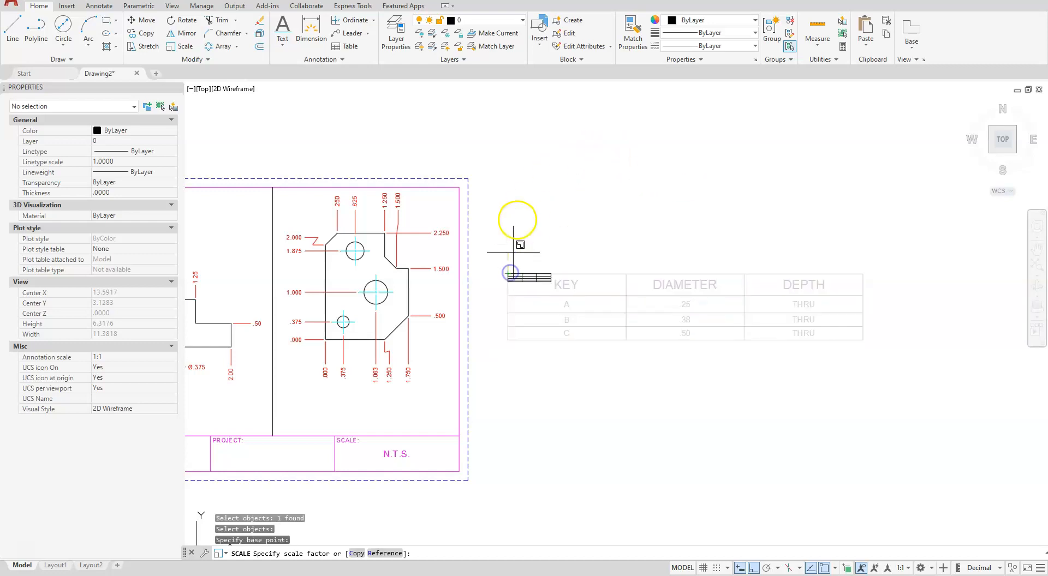
pyautogui.write('.')
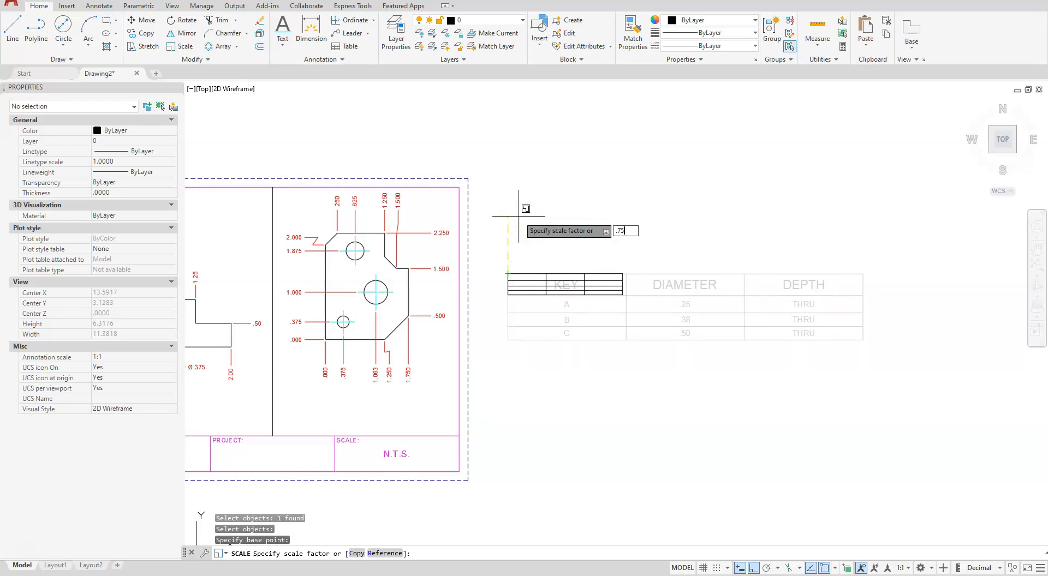
pyautogui.write('75')
pyautogui.press('Return')
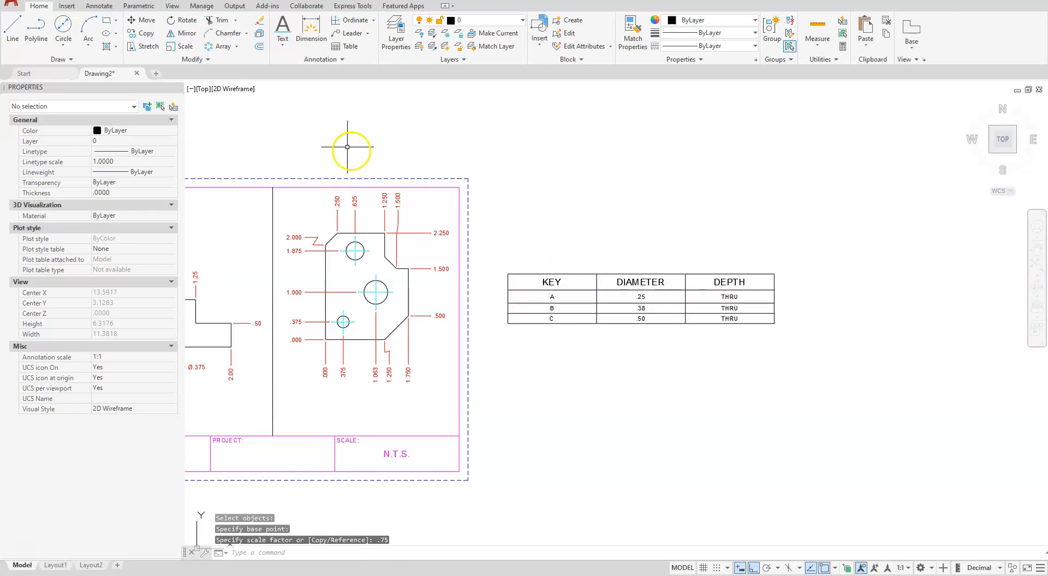
# Move the hole table with Ortho off to just above the title block, below the ordinate-dimensioned part with three holes
pyautogui.click(141, 20)
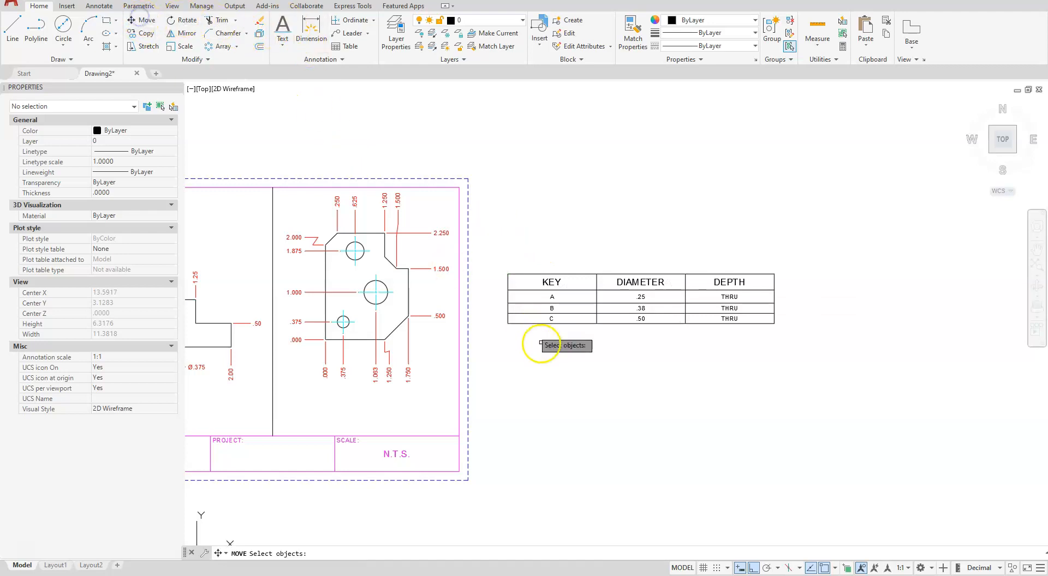
pyautogui.click(497, 252)
pyautogui.click(821, 343)
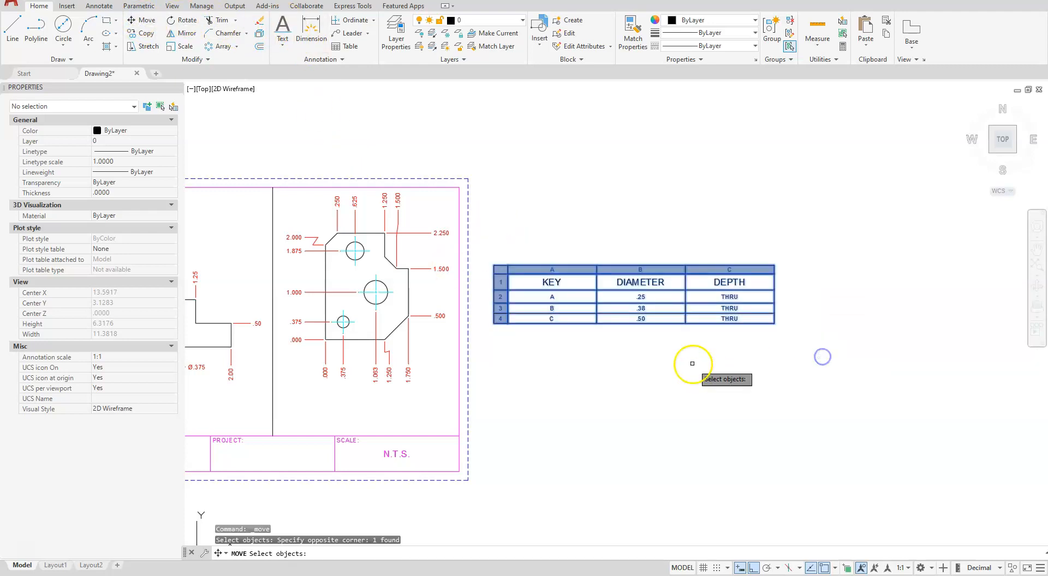
pyautogui.rightClick(692, 362)
pyautogui.click(648, 293)
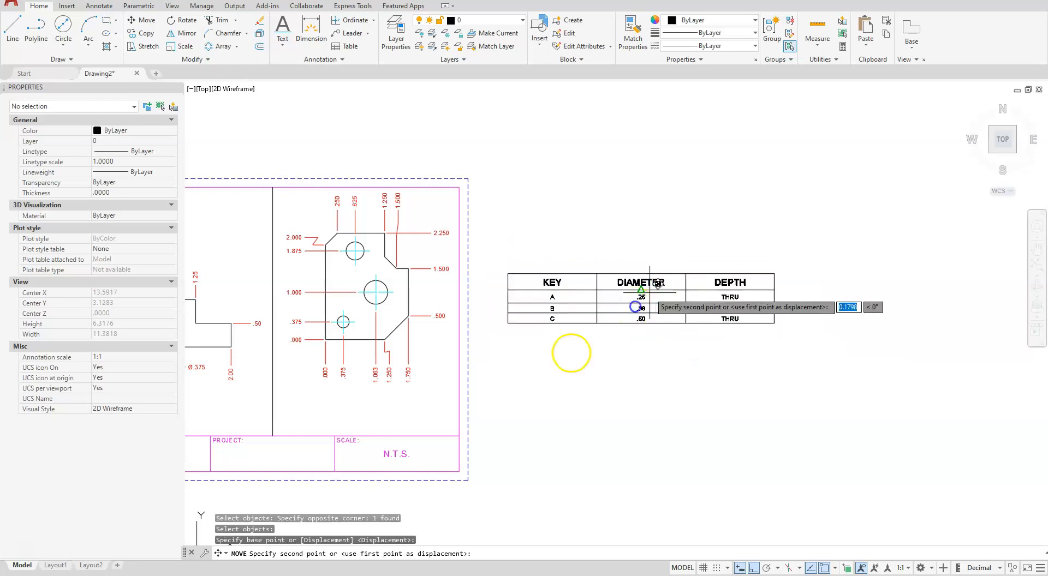
pyautogui.click(755, 568)
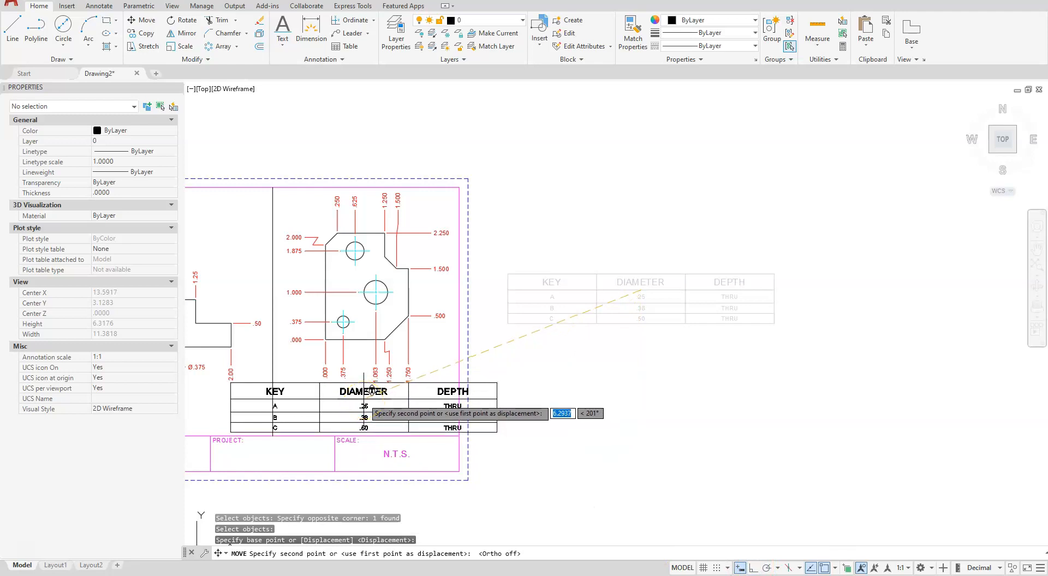
pyautogui.click(359, 411)
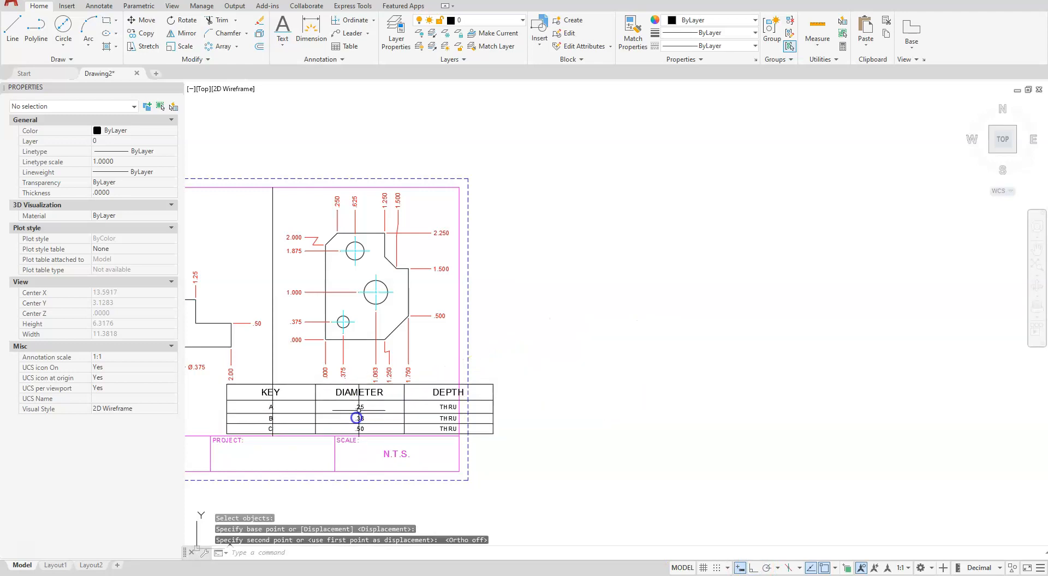
# Narrow the DEPTH column of the hole table from its right edge to about .95 wide, with object snap turned off
pyautogui.moveTo(365, 476); pyautogui.dragTo(594, 436, button='middle')
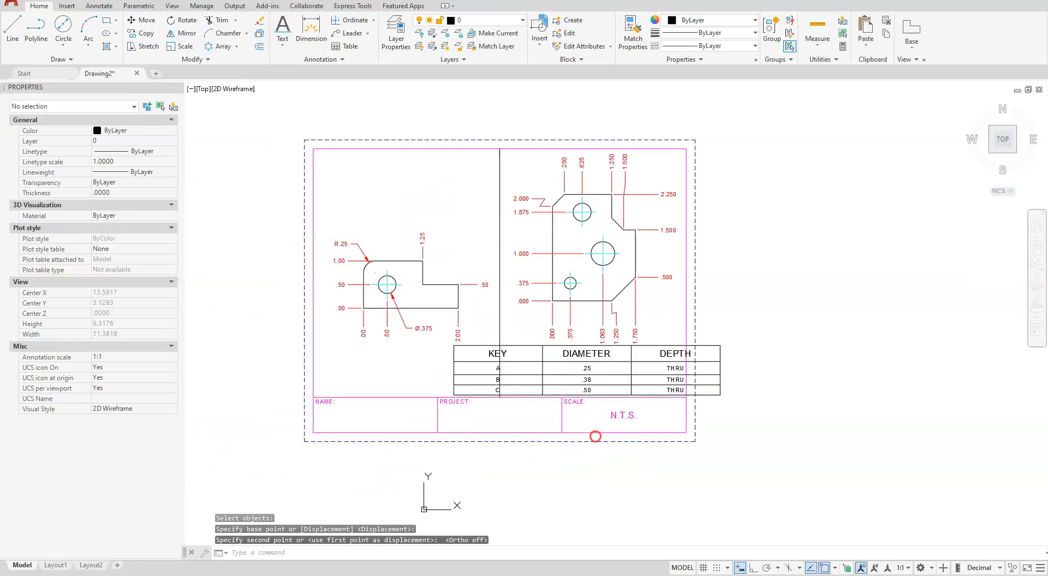
pyautogui.scroll(2, 608, 380)
pyautogui.scroll(2, 608, 381)
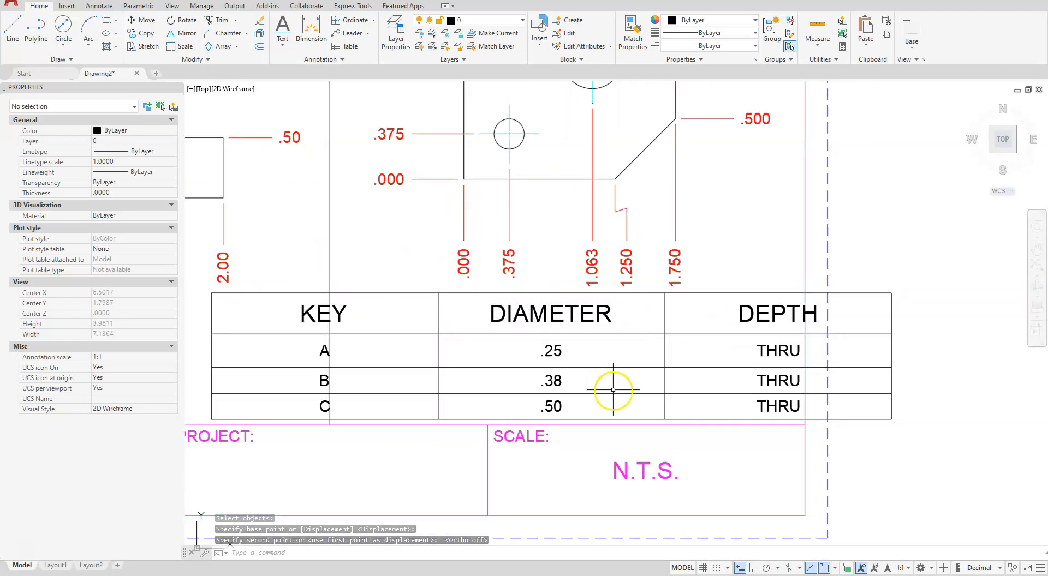
pyautogui.click(702, 318)
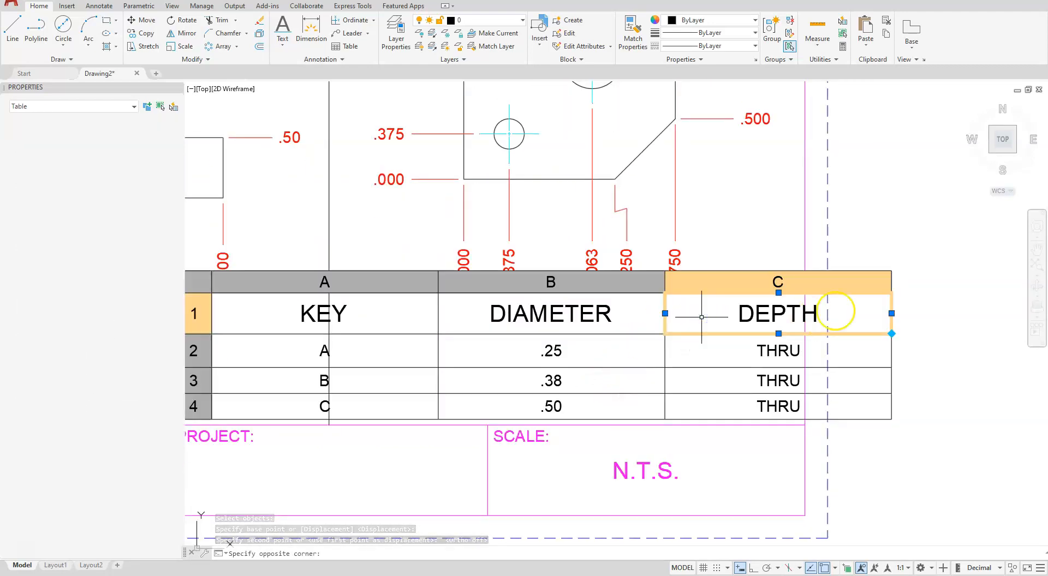
pyautogui.click(891, 313)
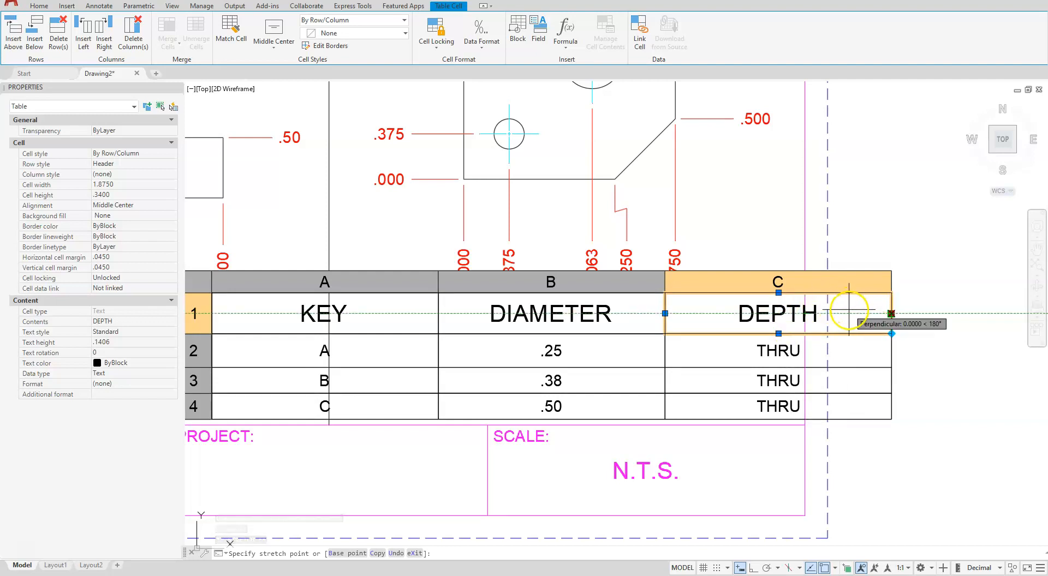
pyautogui.click(825, 569)
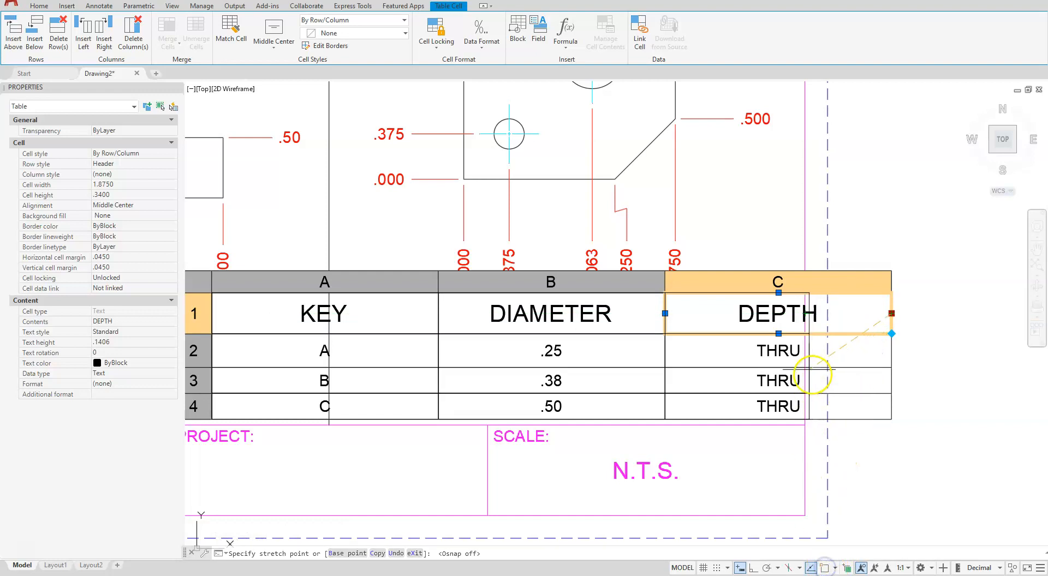
pyautogui.click(780, 353)
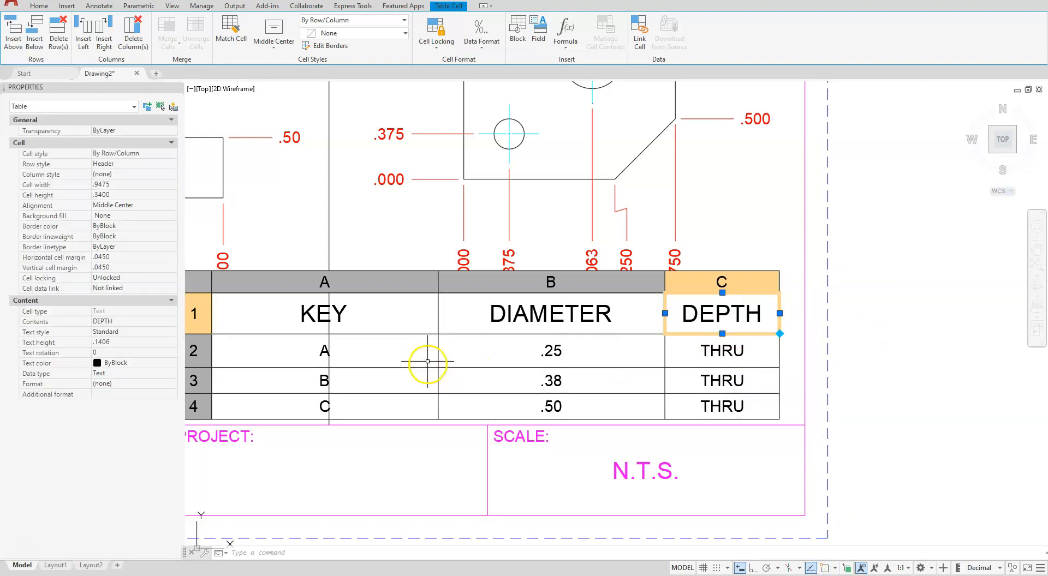
# Narrow the KEY column from its left edge so the table starts just right of the vertical divider line
pyautogui.click(379, 283)
pyautogui.click(212, 356)
pyautogui.click(339, 356)
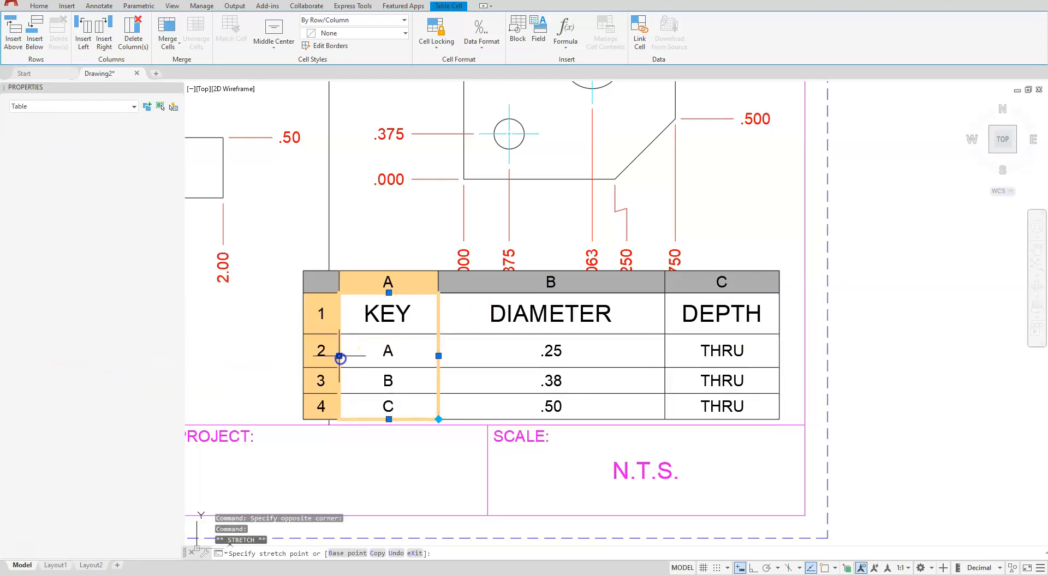
# Narrow the DIAMETER column to about 1.48, widen the DEPTH column to about 1.20, and deselect the table
pyautogui.click(490, 285)
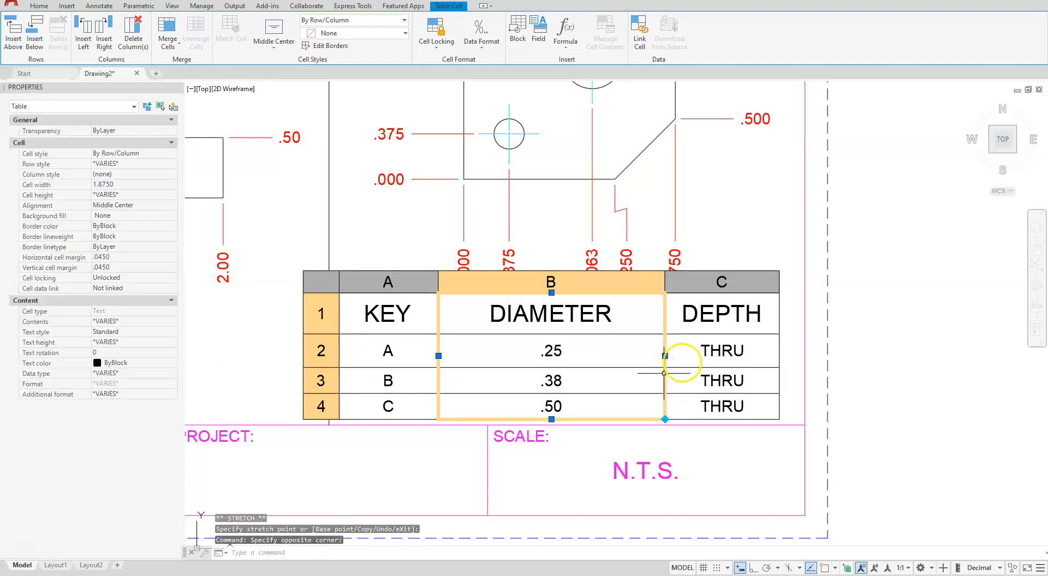
pyautogui.click(665, 356)
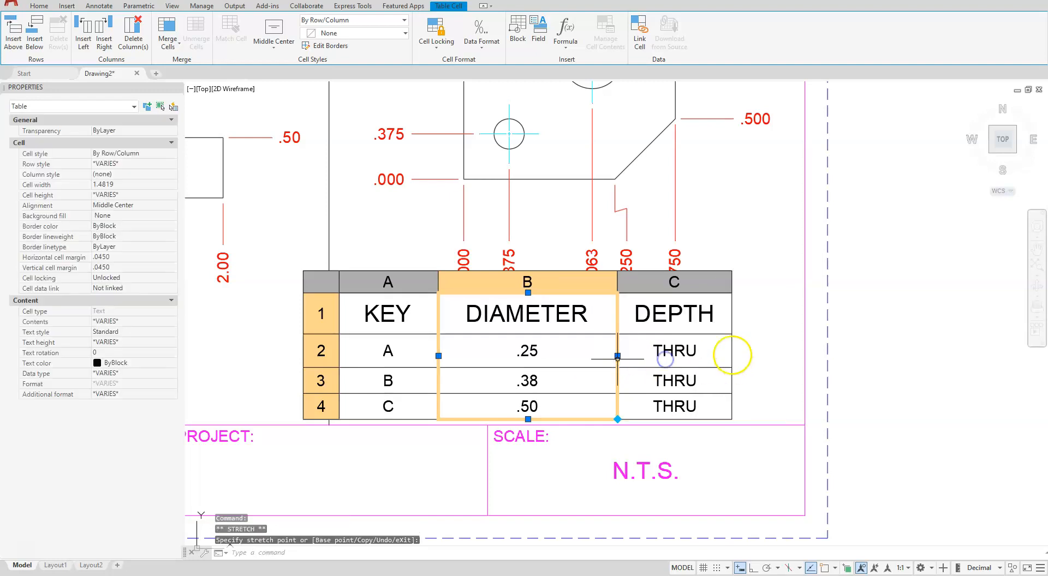
pyautogui.click(710, 288)
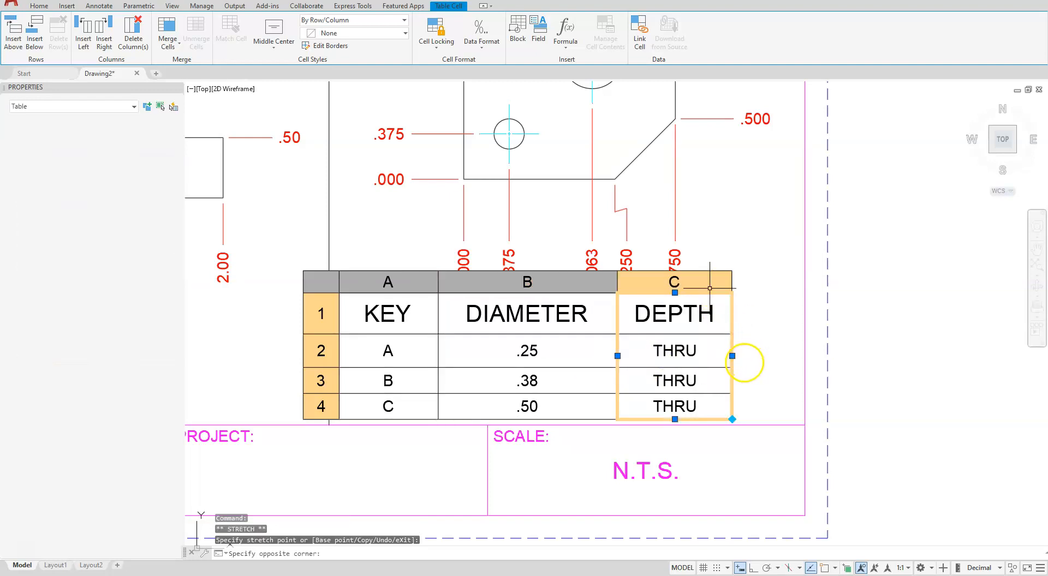
pyautogui.click(731, 356)
pyautogui.click(762, 356)
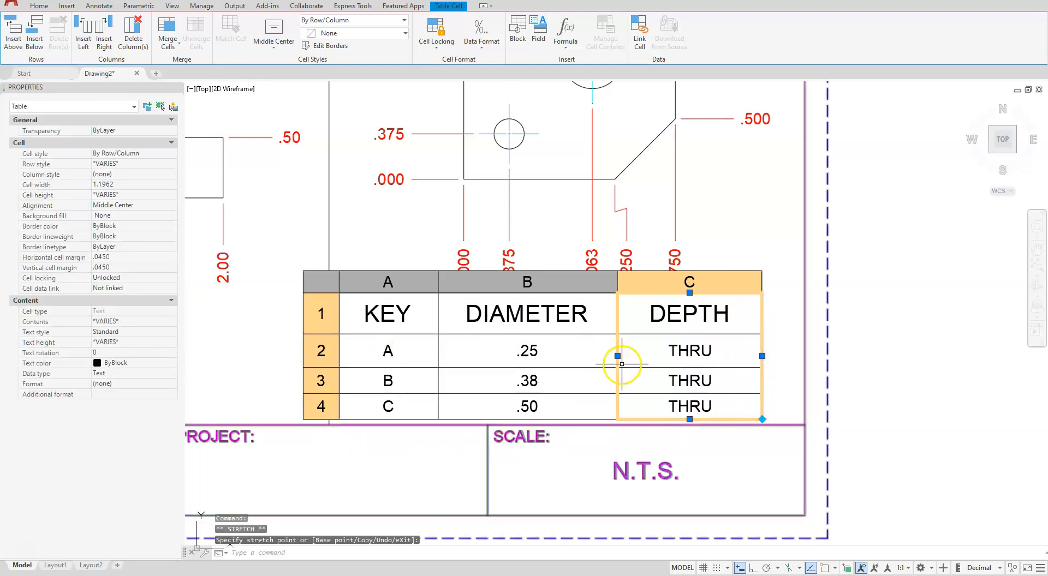
pyautogui.press('Escape')
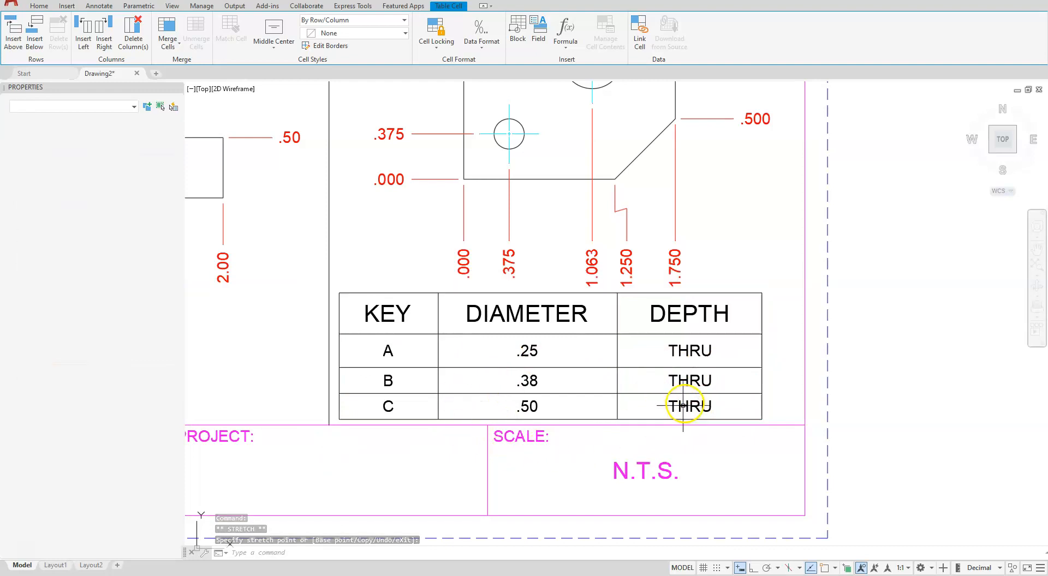
# Add single-line text B at the upper left of the top hole, with height .1875*.75 calculated in the command and rotation 0
pyautogui.scroll(-4, 649, 412)
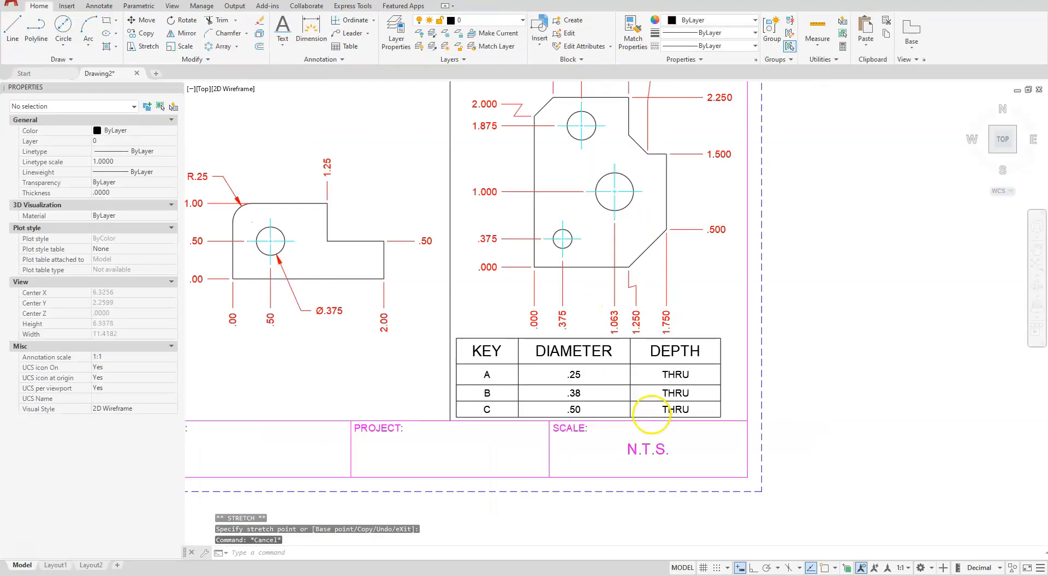
pyautogui.moveTo(519, 424)
pyautogui.mouseDown(button='middle')
pyautogui.moveTo(552, 454)
pyautogui.moveTo(693, 430)
pyautogui.mouseUp(button='middle')
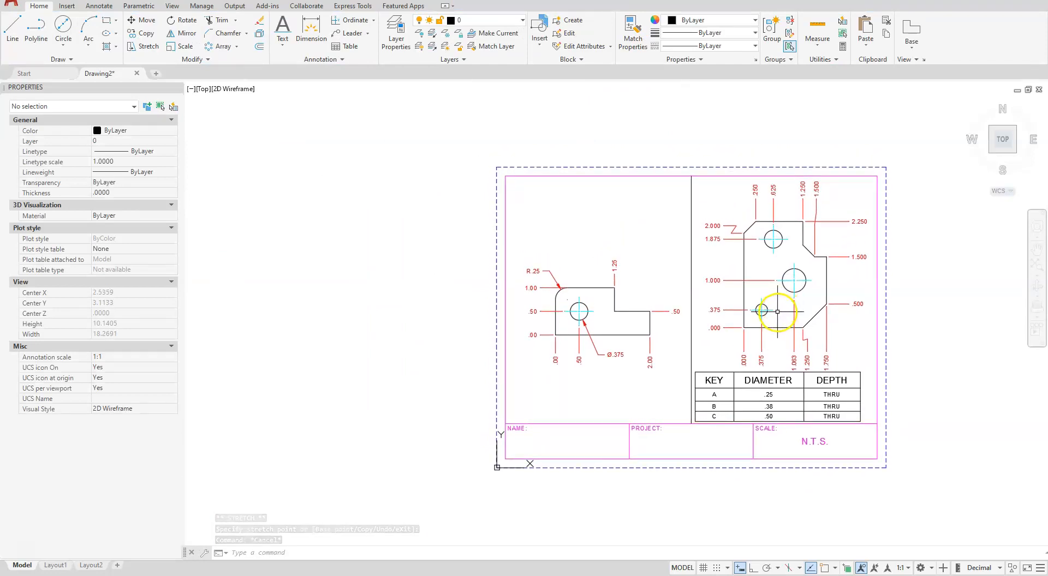
pyautogui.scroll(4, 773, 306)
pyautogui.moveTo(785, 330); pyautogui.dragTo(732, 457, button='middle')
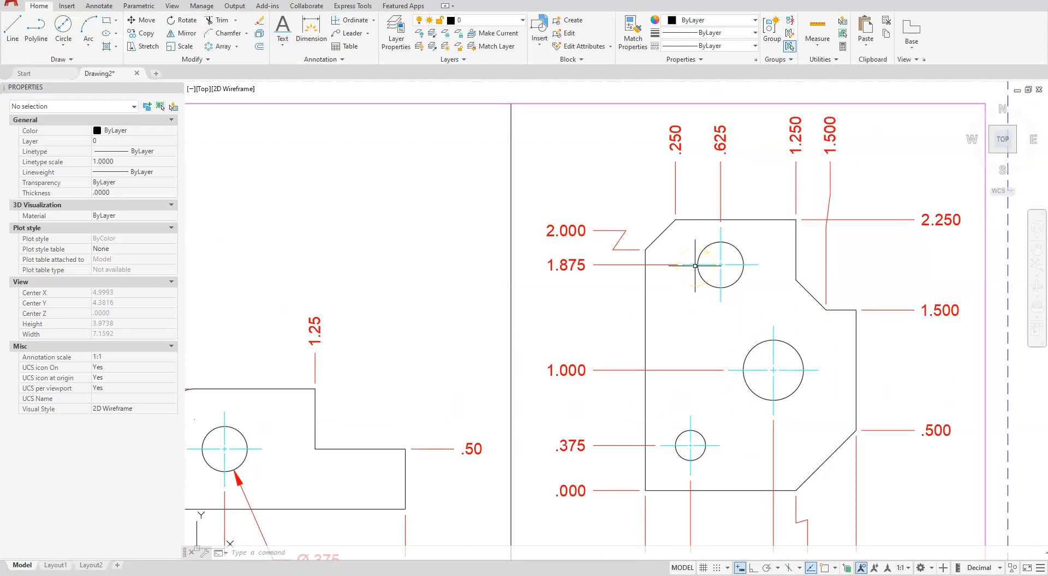
pyautogui.click(283, 46)
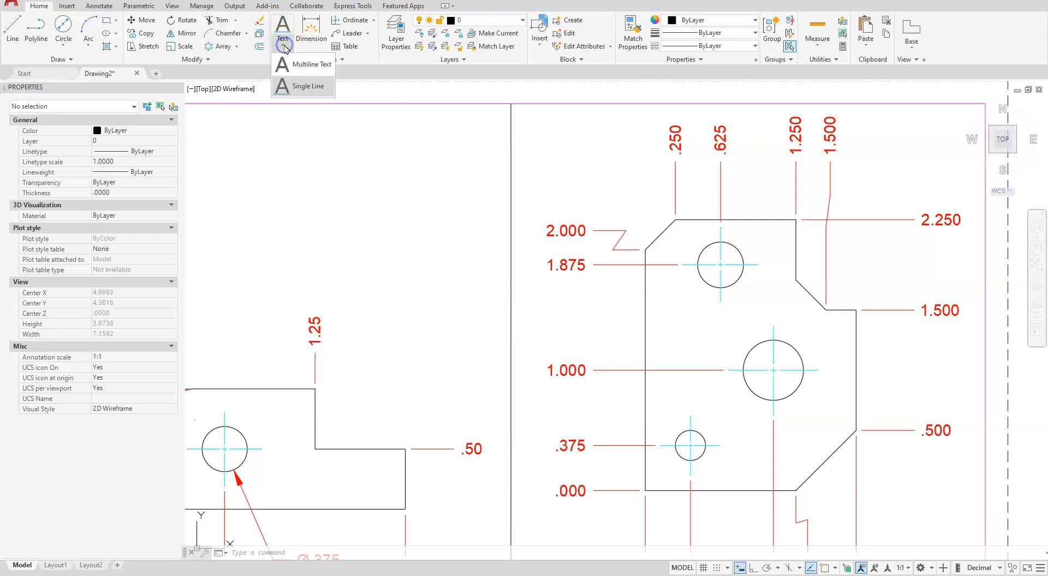
pyautogui.click(298, 86)
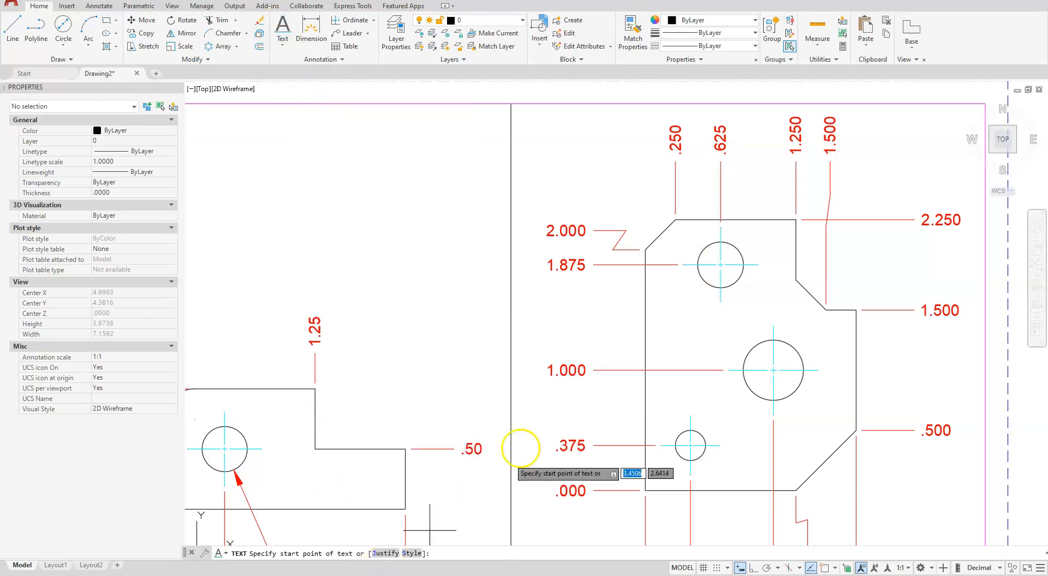
pyautogui.scroll(6, 679, 263)
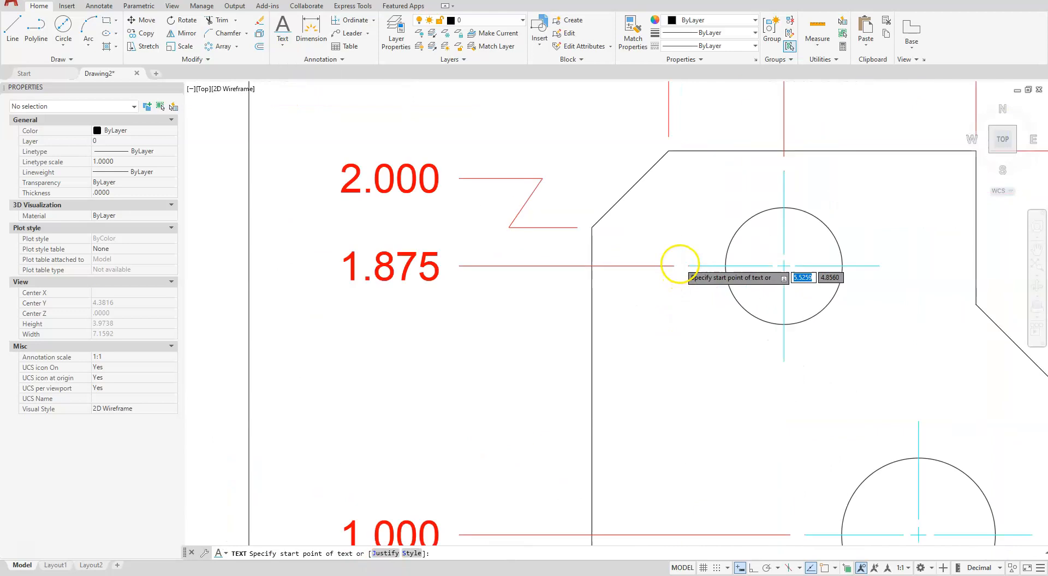
pyautogui.click(702, 218)
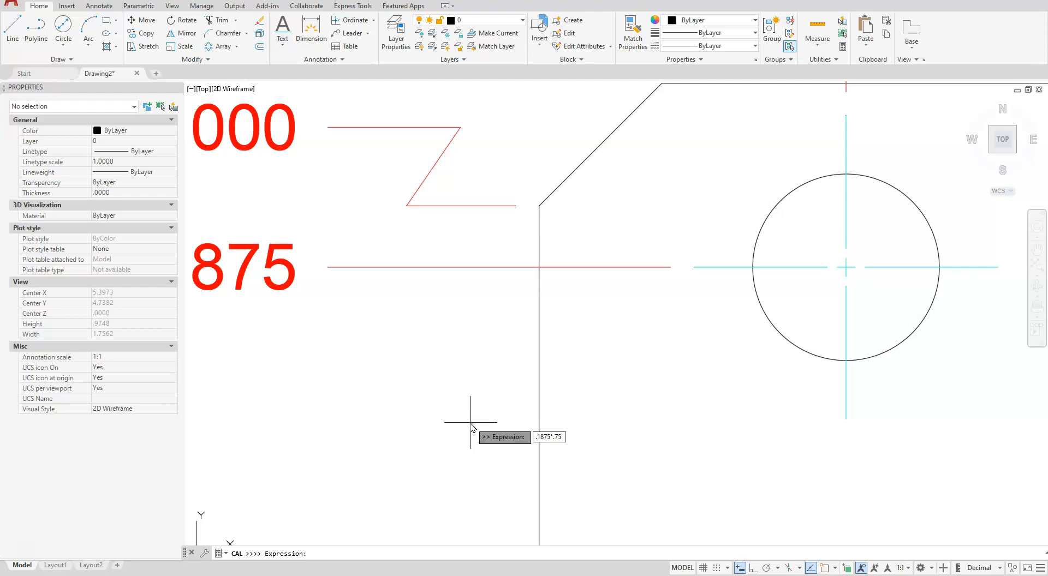
pyautogui.press('Return')
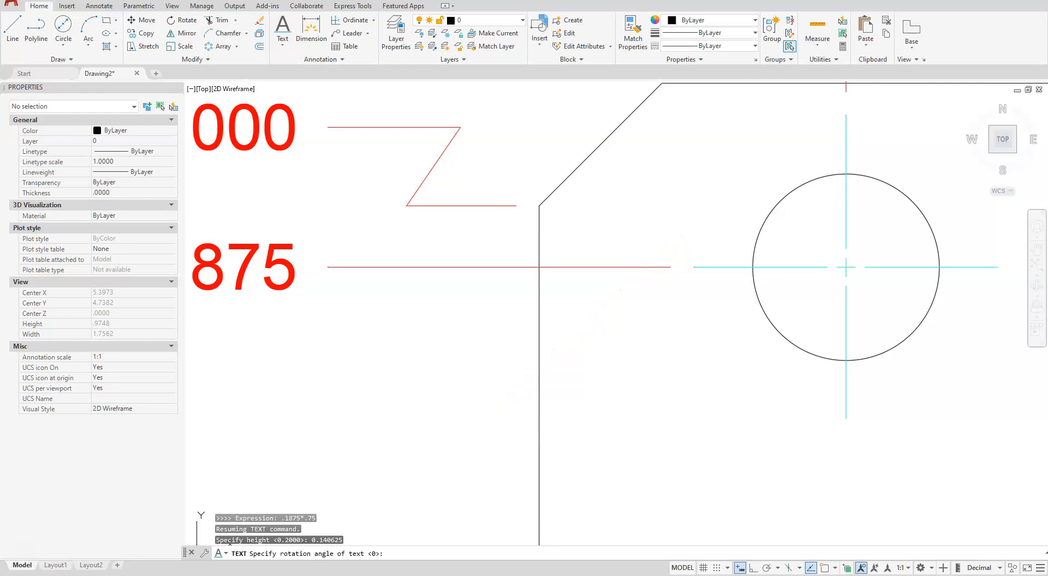
pyautogui.press('Return')
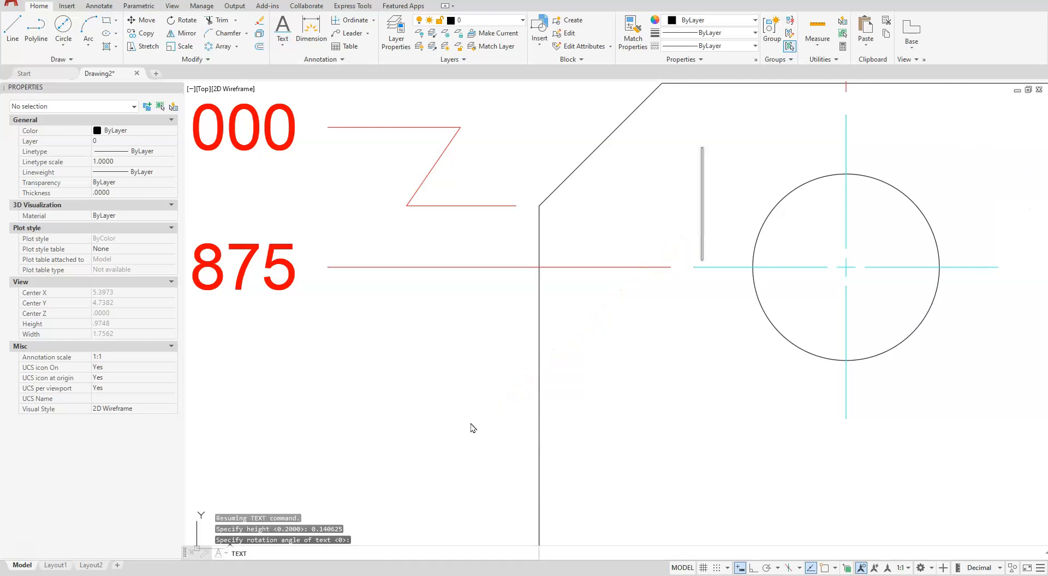
pyautogui.write('B')
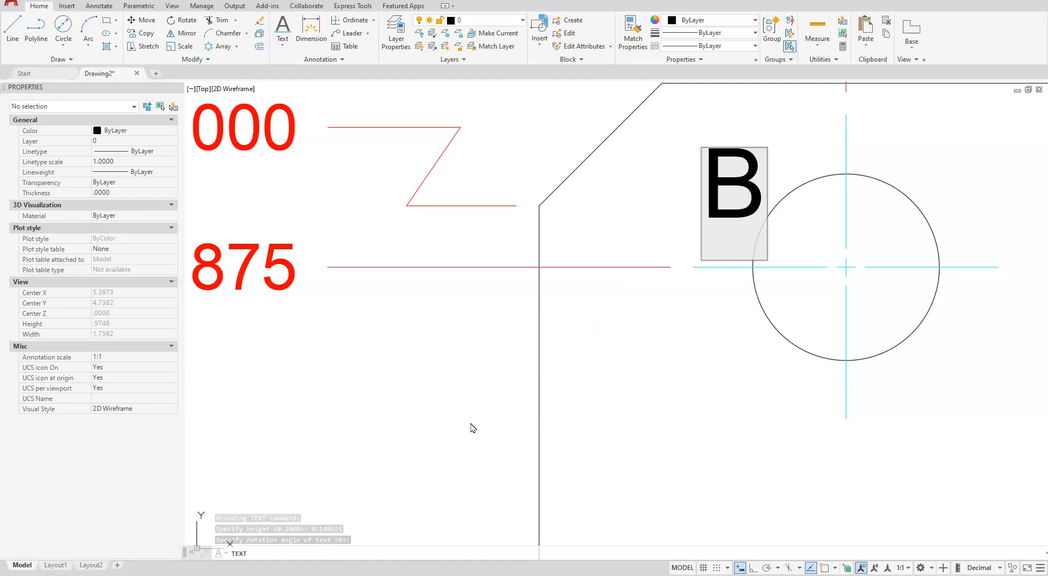
pyautogui.click(668, 429)
pyautogui.press('Return')
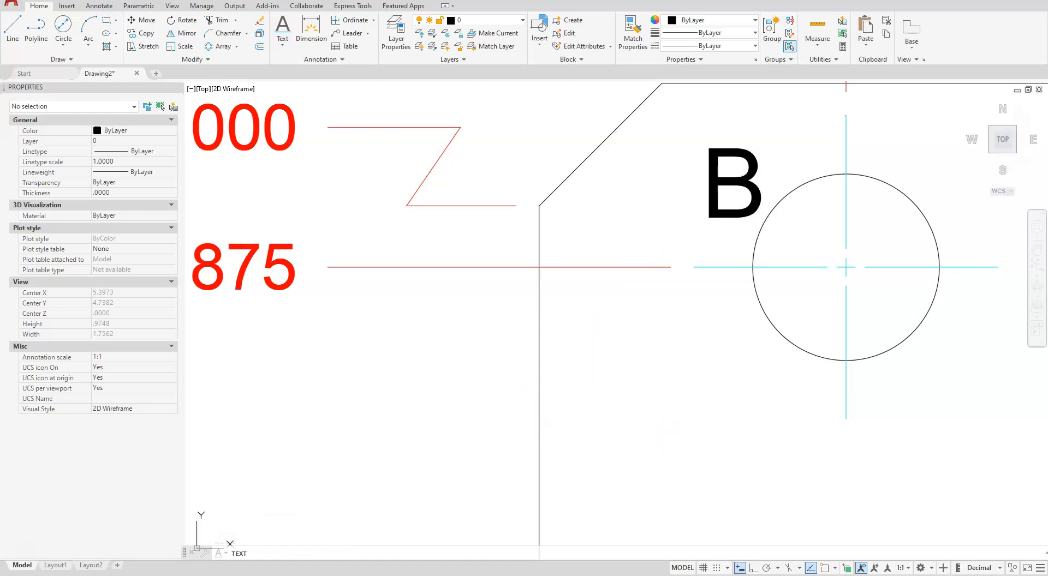
# Copy the B label to the upper left of the large middle hole and of the small lower hole
pyautogui.scroll(-4, 734, 194)
pyautogui.scroll(-3, 737, 196)
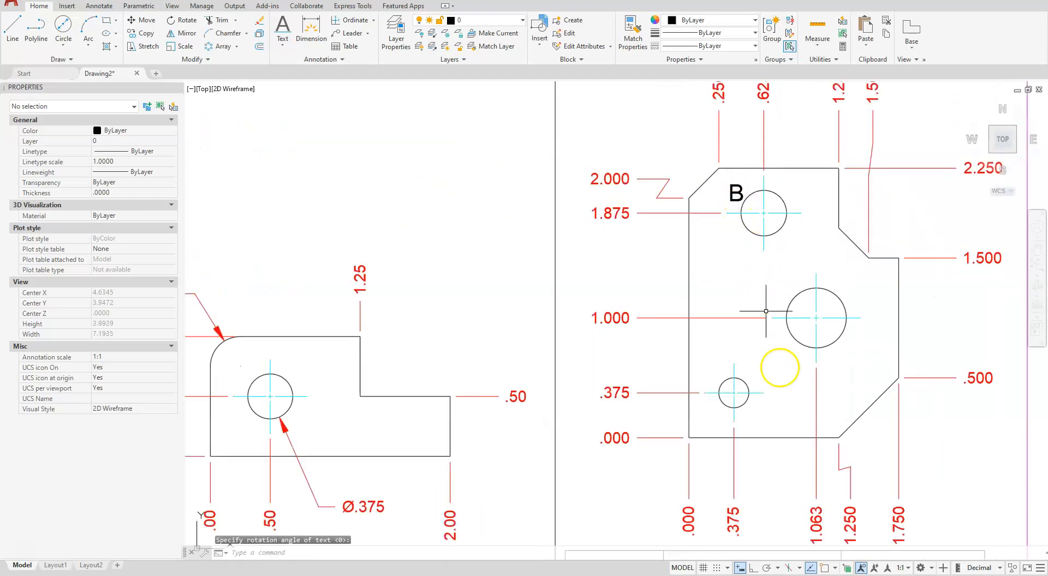
pyautogui.scroll(3, 771, 306)
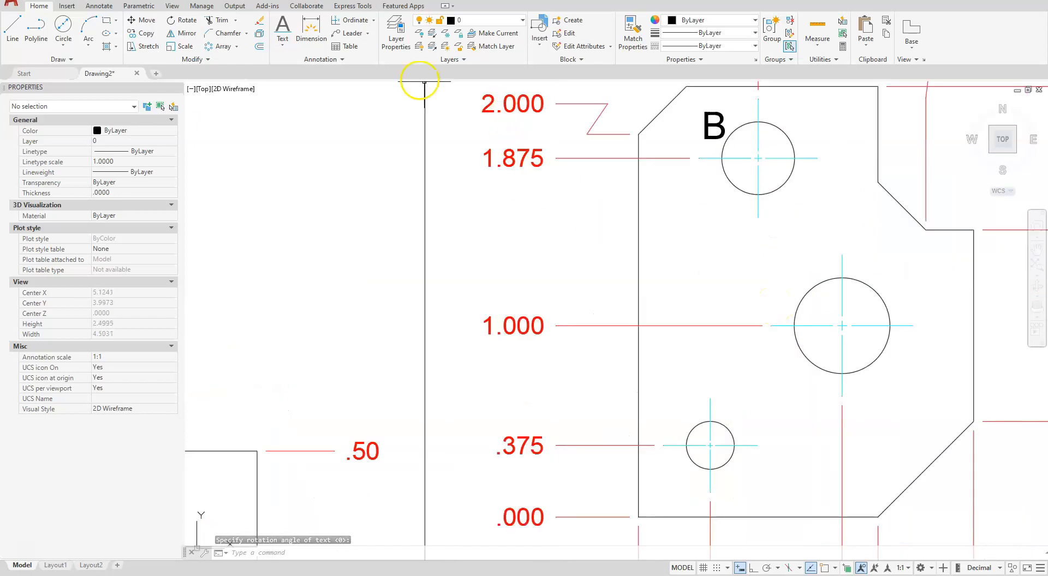
pyautogui.click(143, 34)
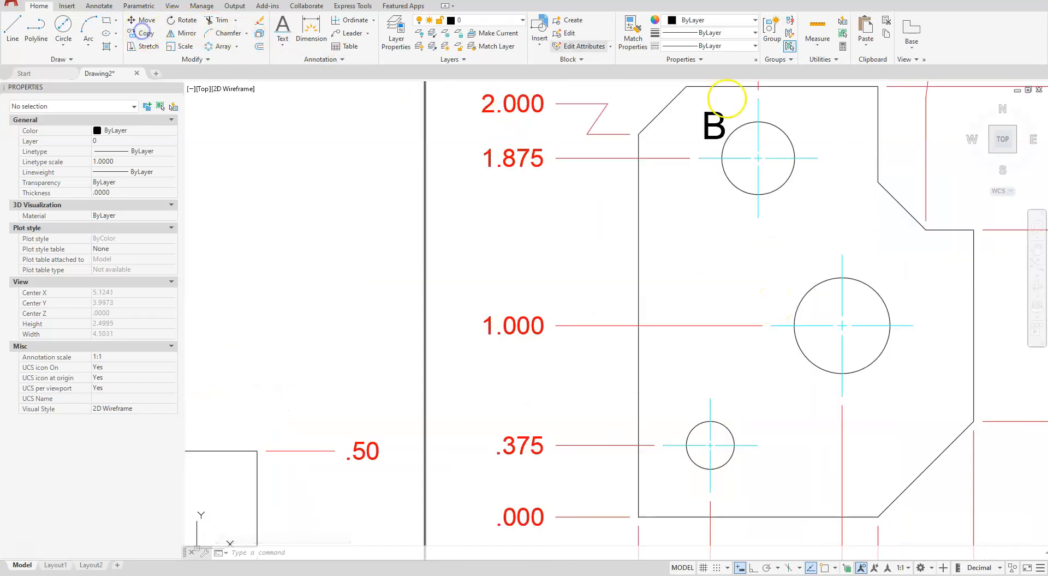
pyautogui.click(710, 125)
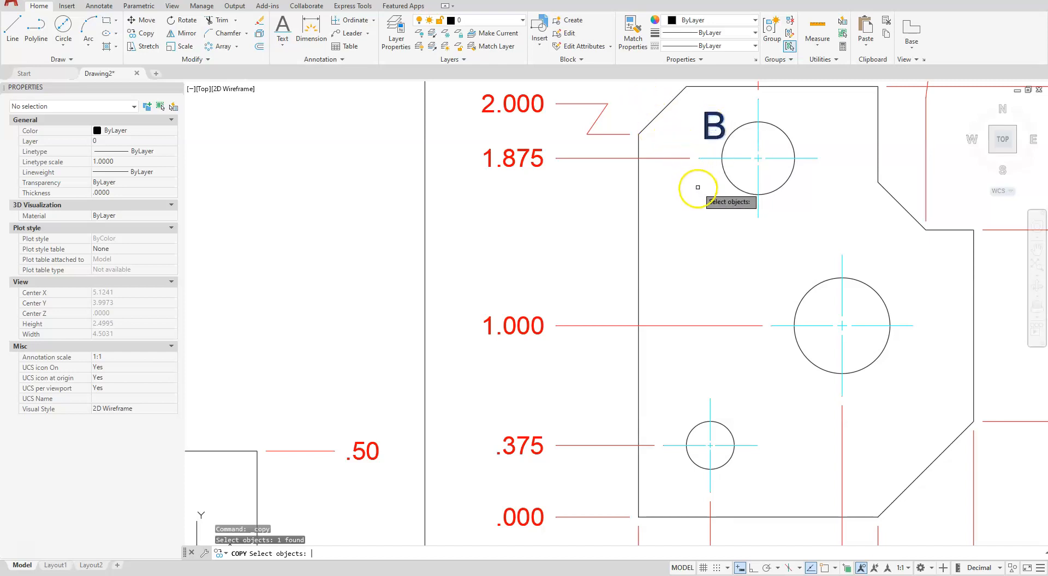
pyautogui.press('Return')
pyautogui.click(700, 141)
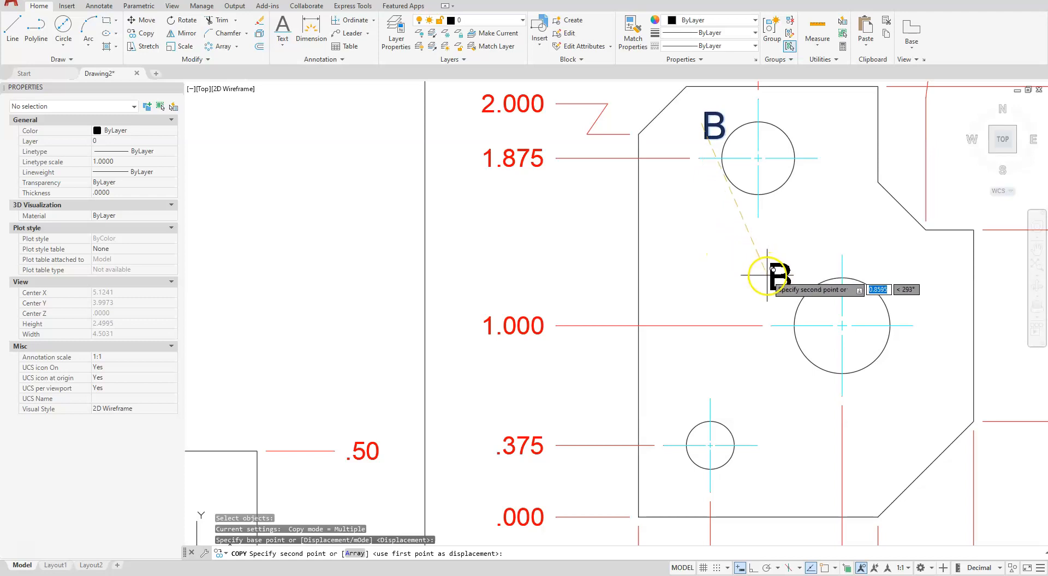
pyautogui.click(769, 281)
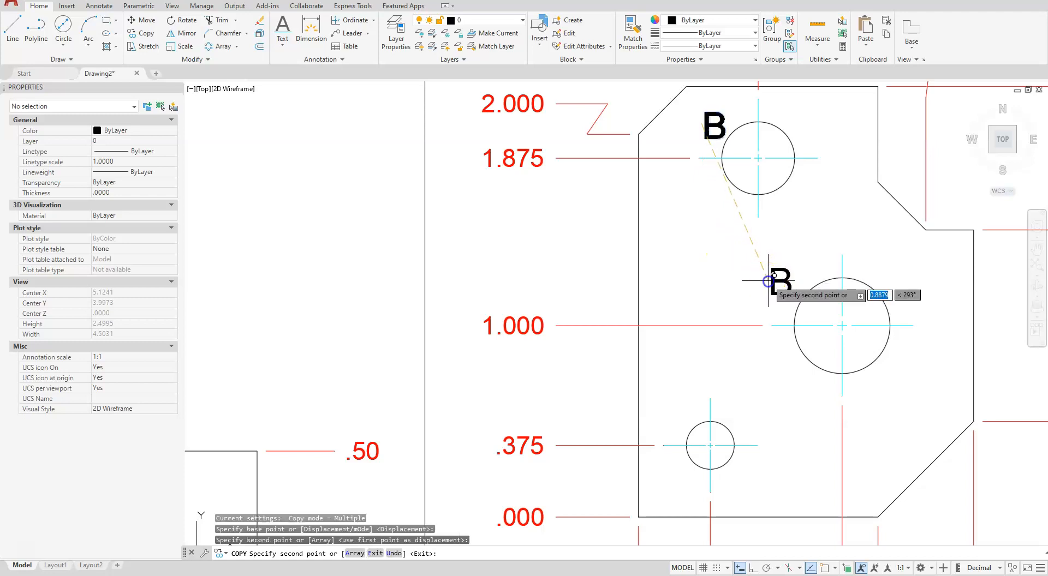
pyautogui.click(671, 410)
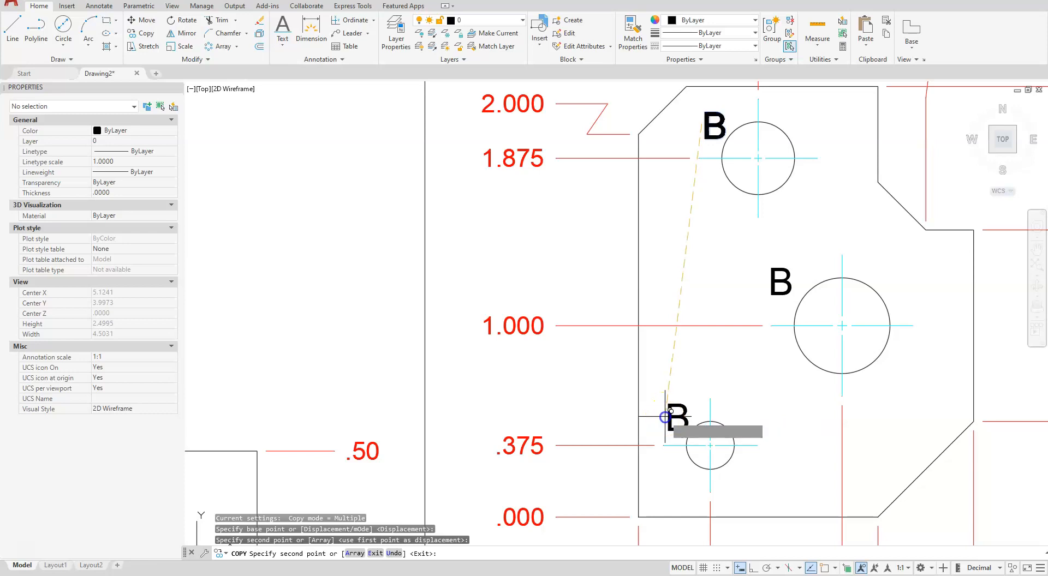
pyautogui.press('Escape')
pyautogui.press('Escape')
pyautogui.press('Escape')
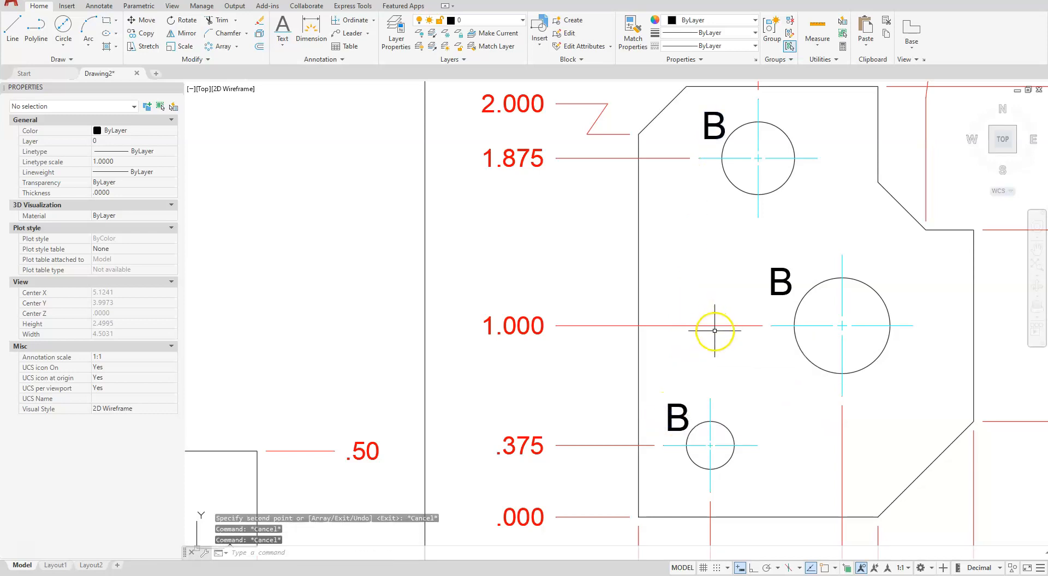
# Turn object snap on and change the label beside the small lower hole to A
pyautogui.click(824, 569)
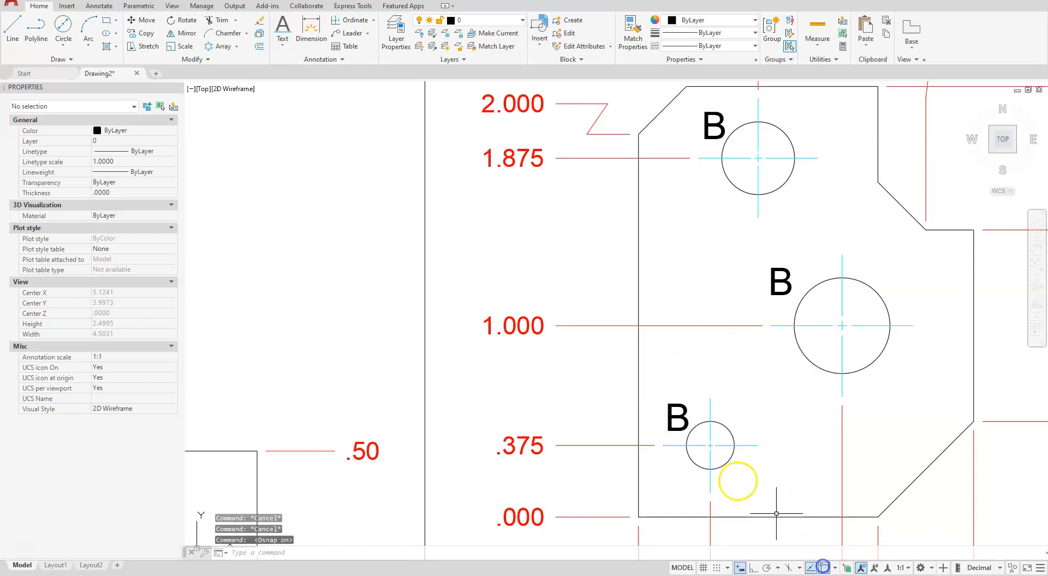
pyautogui.click(685, 429)
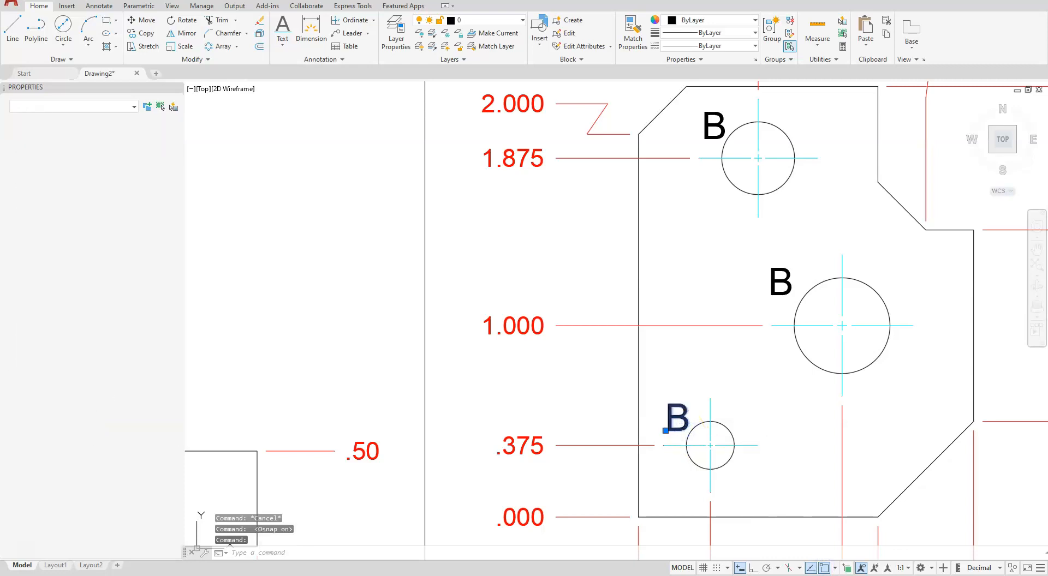
pyautogui.doubleClick(685, 410)
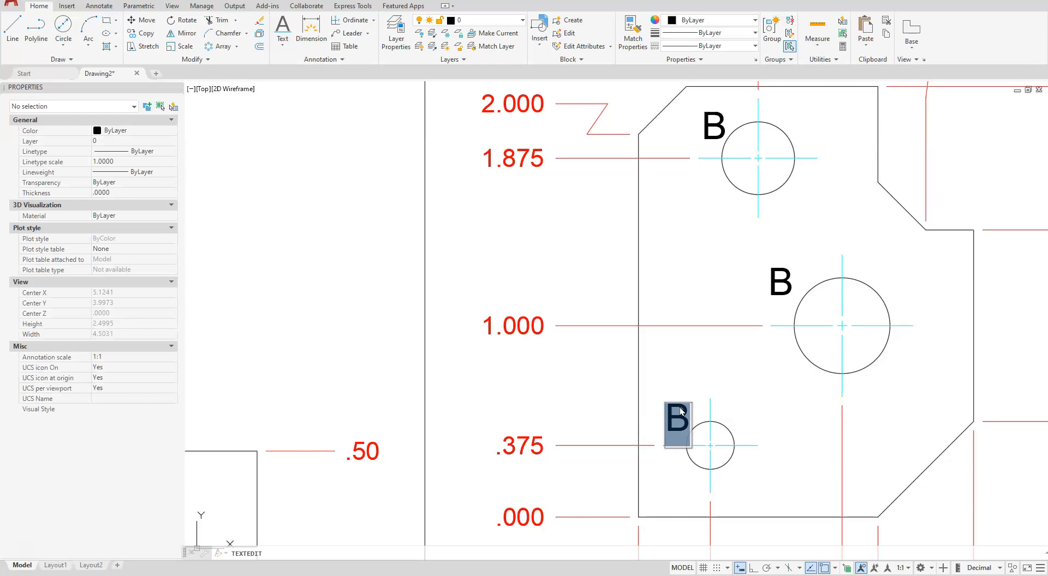
pyautogui.press('BackSpace')
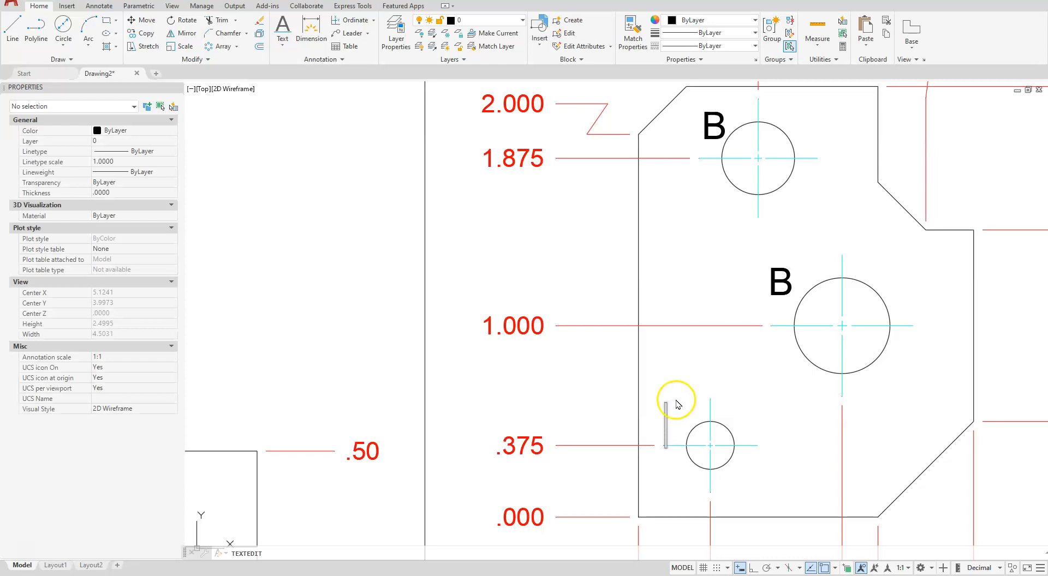
pyautogui.write('A')
pyautogui.click(694, 384)
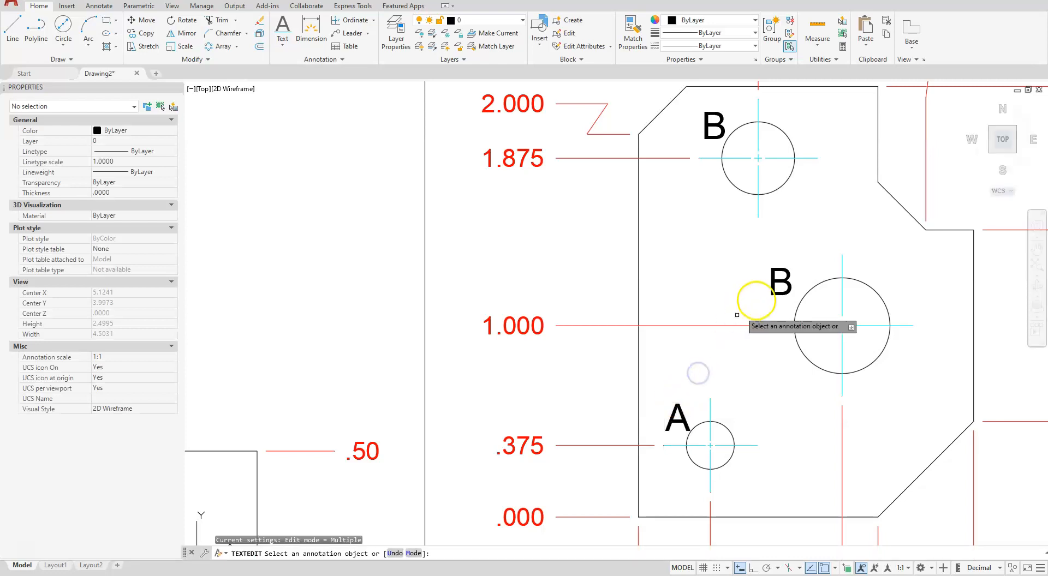
# Change the label beside the large middle hole to C and end text editing
pyautogui.click(771, 294)
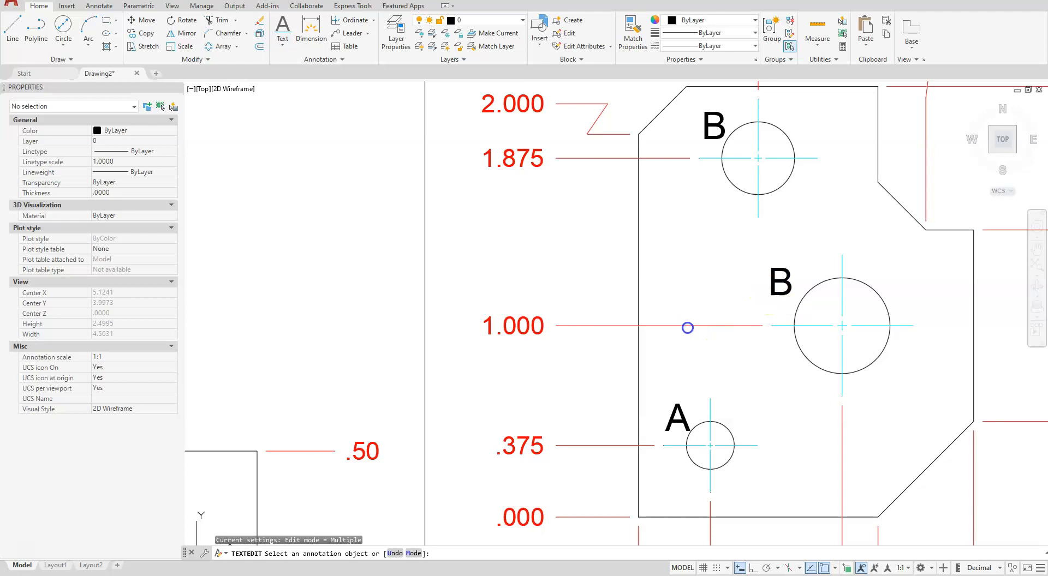
pyautogui.click(679, 327)
pyautogui.press('BackSpace')
pyautogui.write('C')
pyautogui.click(683, 273)
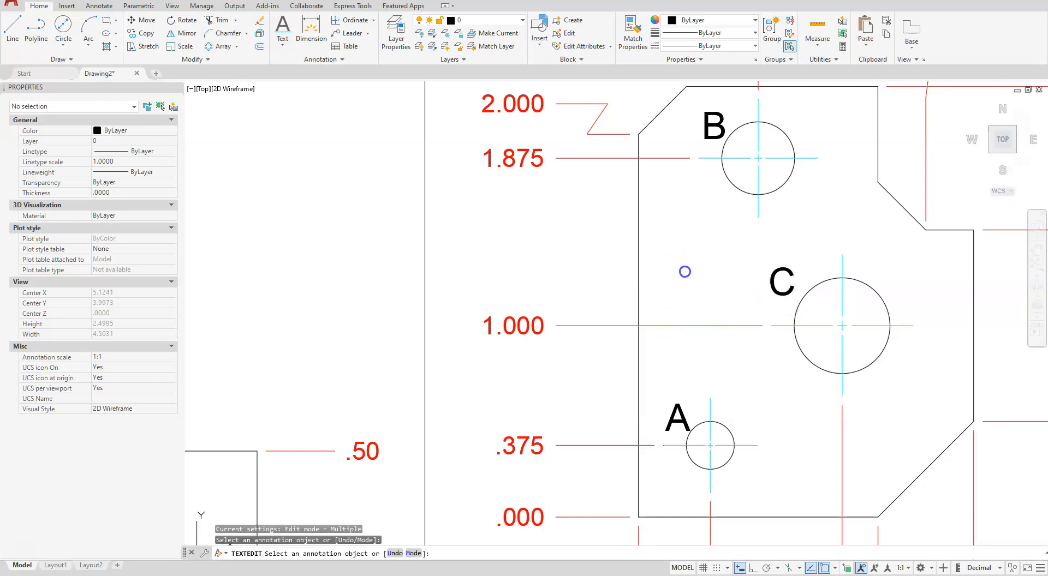
pyautogui.press('Escape')
# Set the title block's PROJECT attribute to TABLE and deselect the block
pyautogui.scroll(-5, 669, 250)
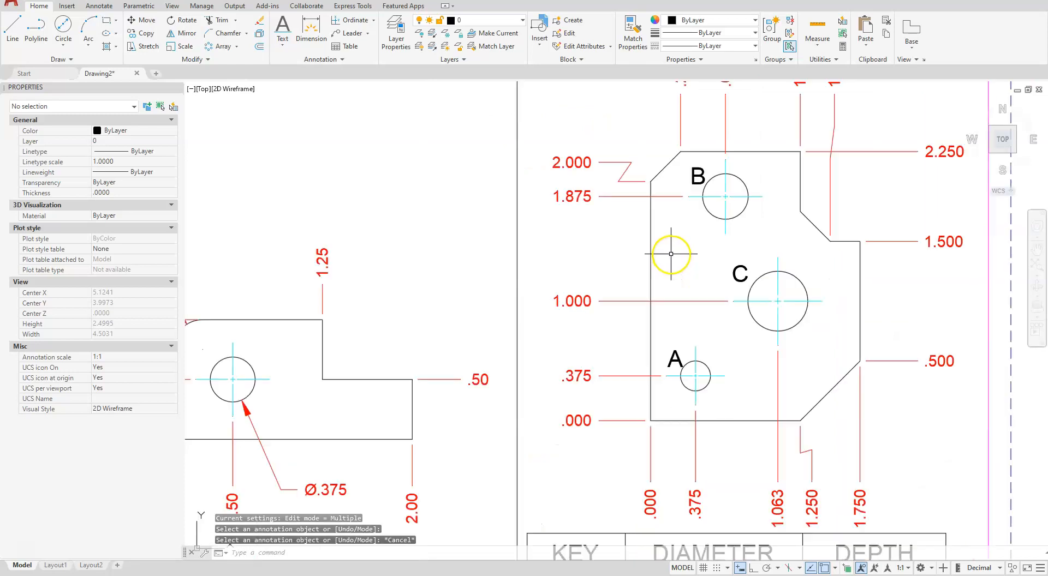
pyautogui.moveTo(499, 363)
pyautogui.mouseDown(button='middle')
pyautogui.moveTo(549, 388)
pyautogui.moveTo(555, 422)
pyautogui.mouseUp(button='middle')
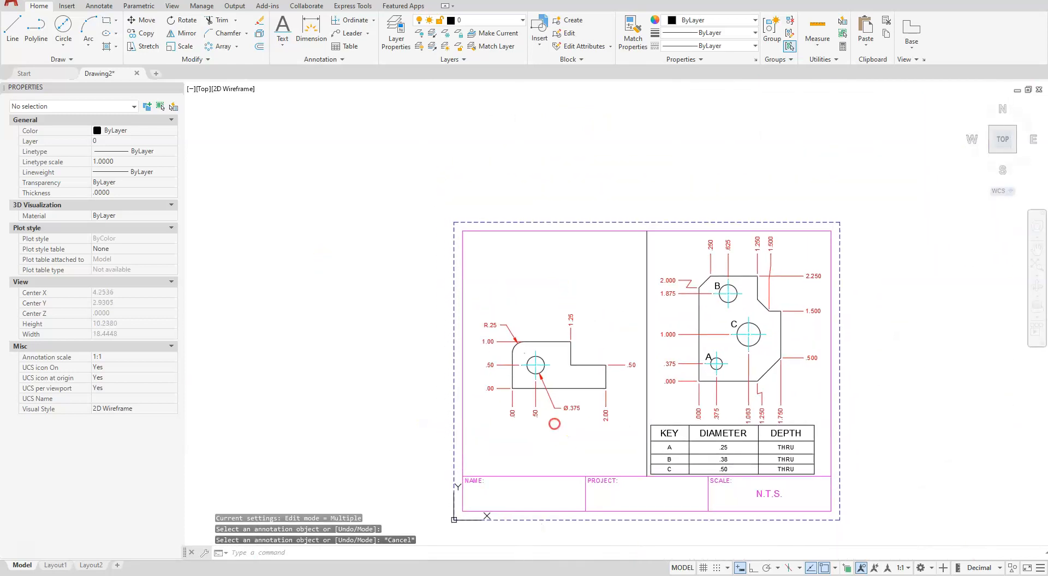
pyautogui.scroll(2, 612, 513)
pyautogui.moveTo(621, 516); pyautogui.dragTo(617, 487, button='middle')
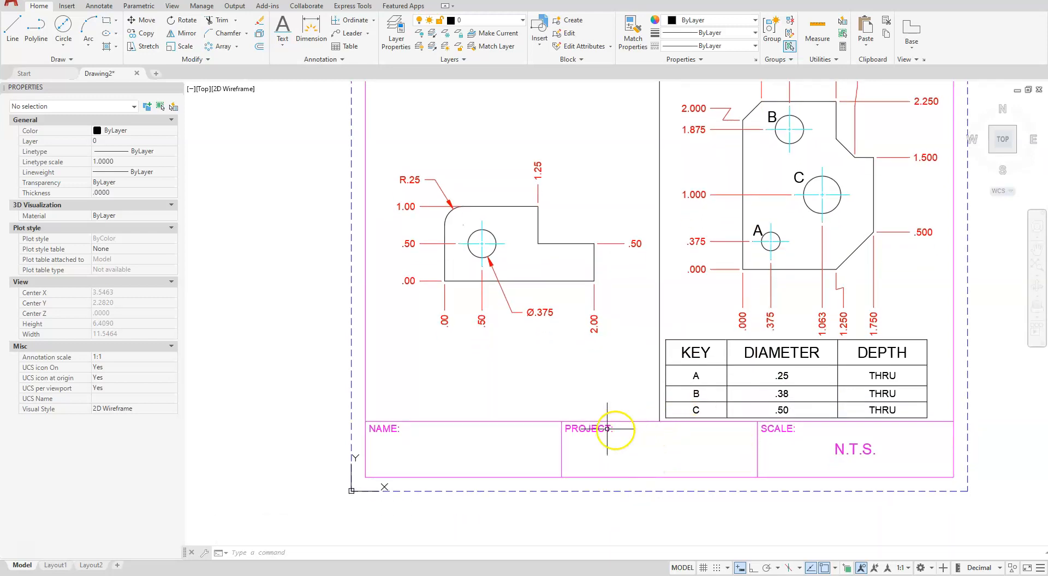
pyautogui.click(586, 429)
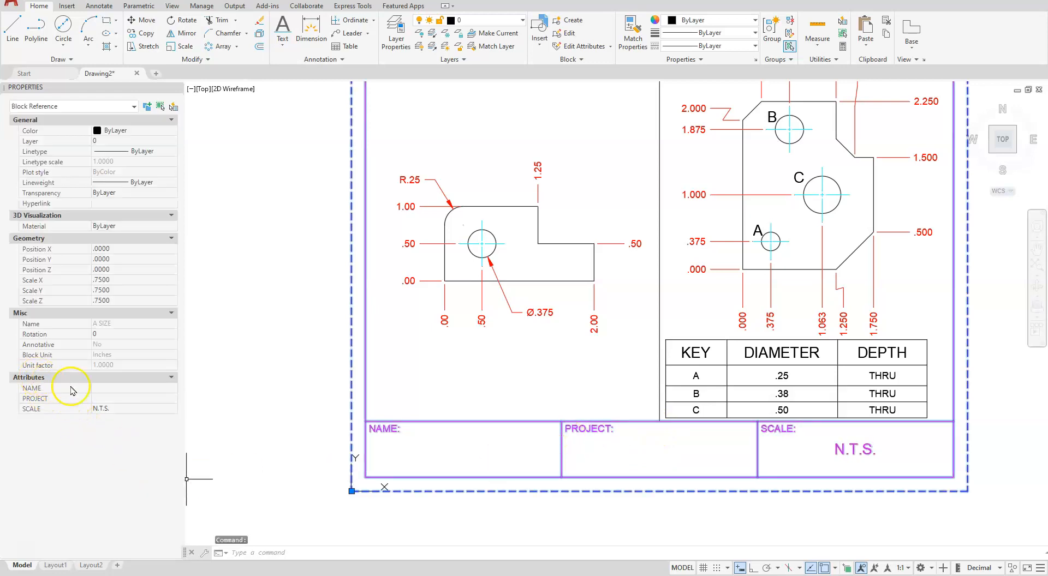
pyautogui.click(109, 400)
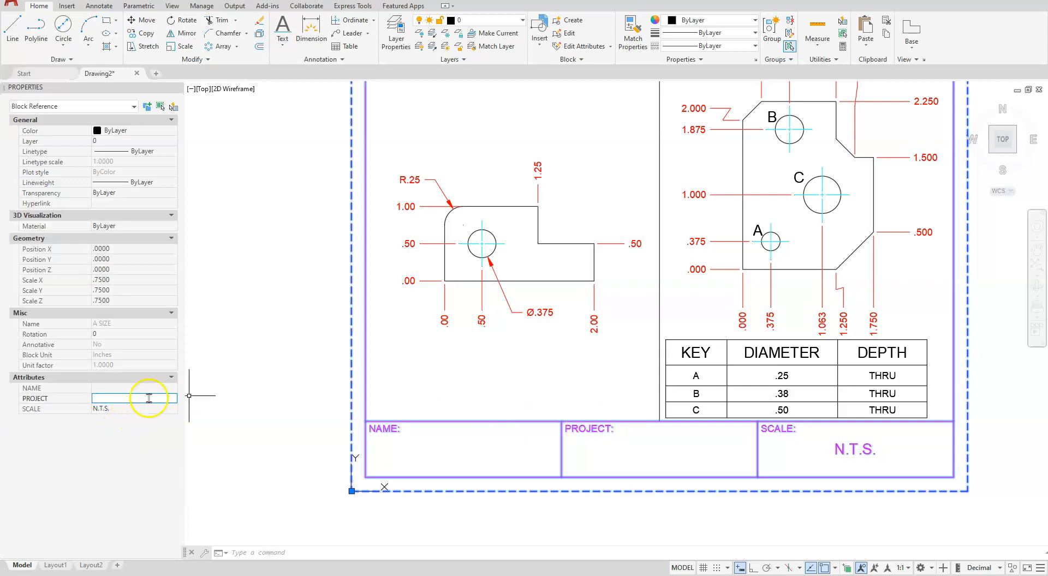
pyautogui.write('TA')
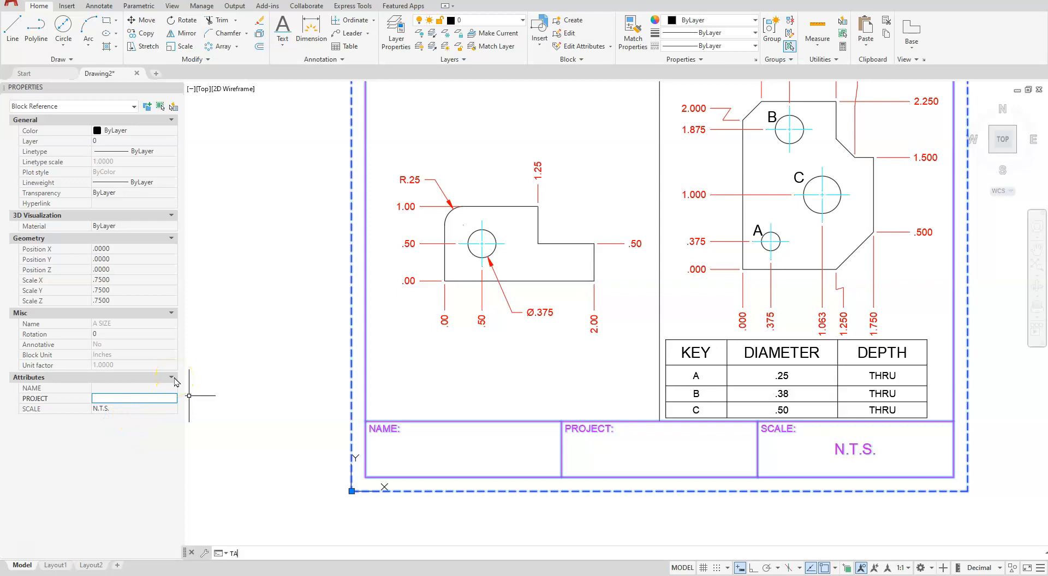
pyautogui.click(123, 404)
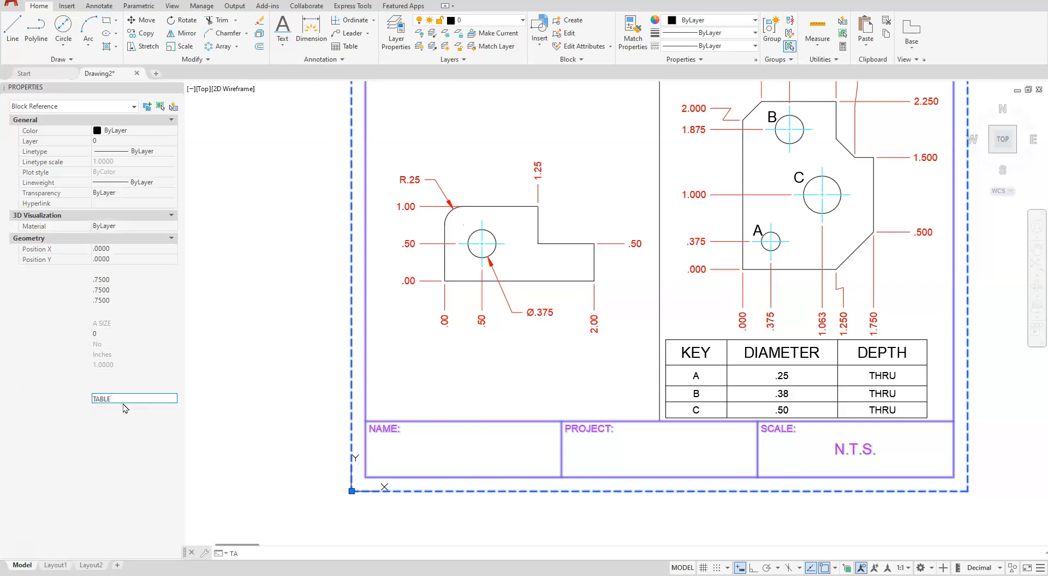
pyautogui.click(140, 408)
pyautogui.press('Escape')
pyautogui.press('Escape')
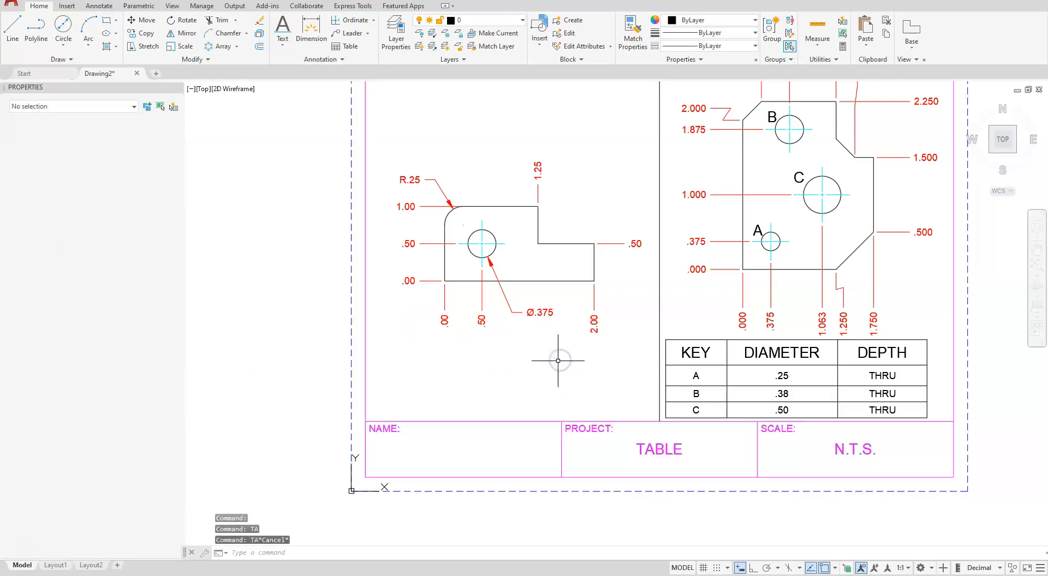
# Bring the whole sheet into view and close the Properties palette
pyautogui.scroll(-2, 467, 462)
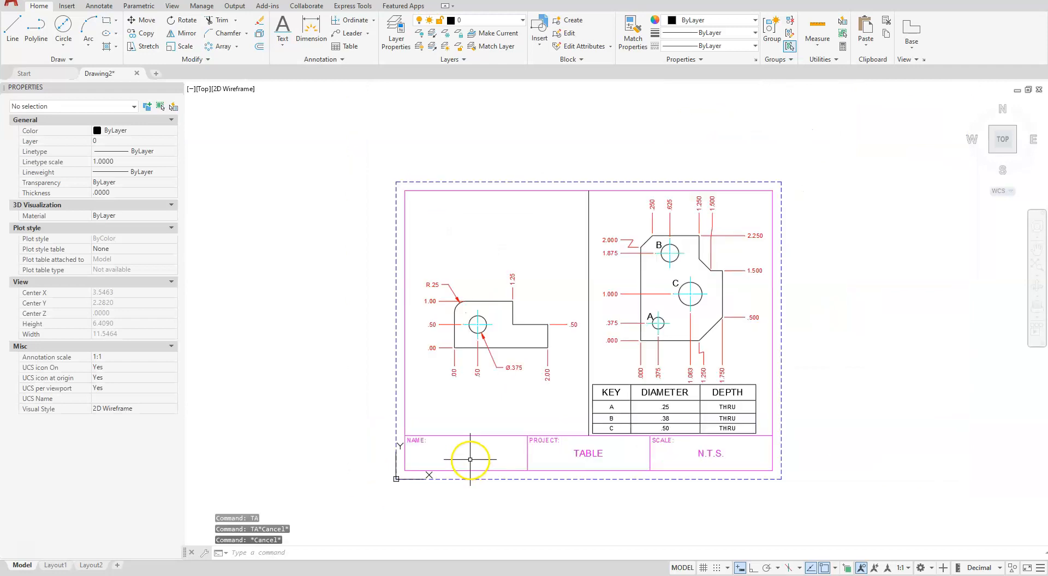
pyautogui.scroll(-1, 491, 428)
pyautogui.scroll(1, 491, 428)
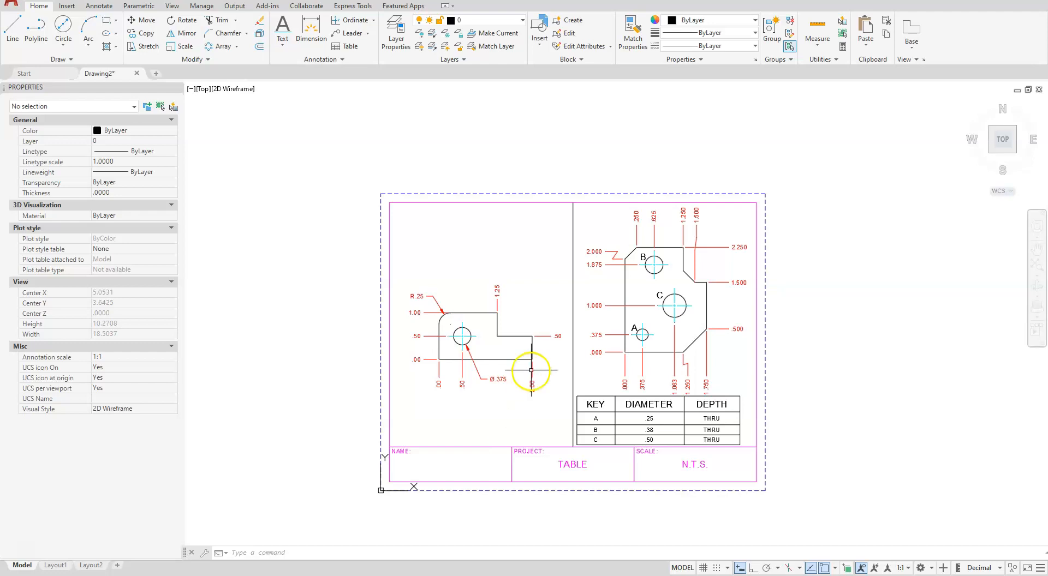
pyautogui.click(177, 88)
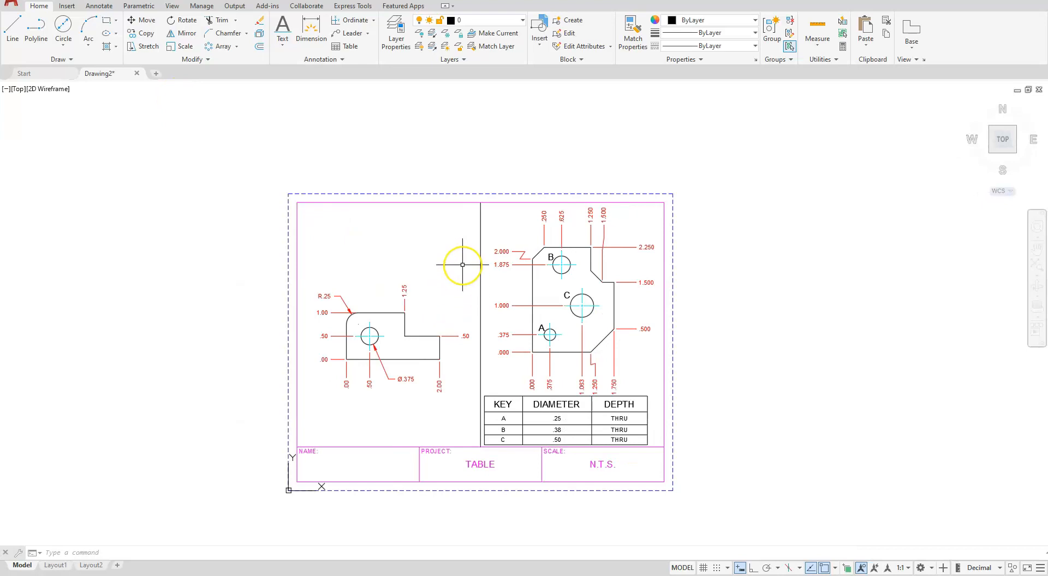
# Start a plot with the DWG To PDF.pc3 plotter and ANSI full bleed A (11.00 x 8.50 Inches) paper
pyautogui.hotkey('ctrl', 's')
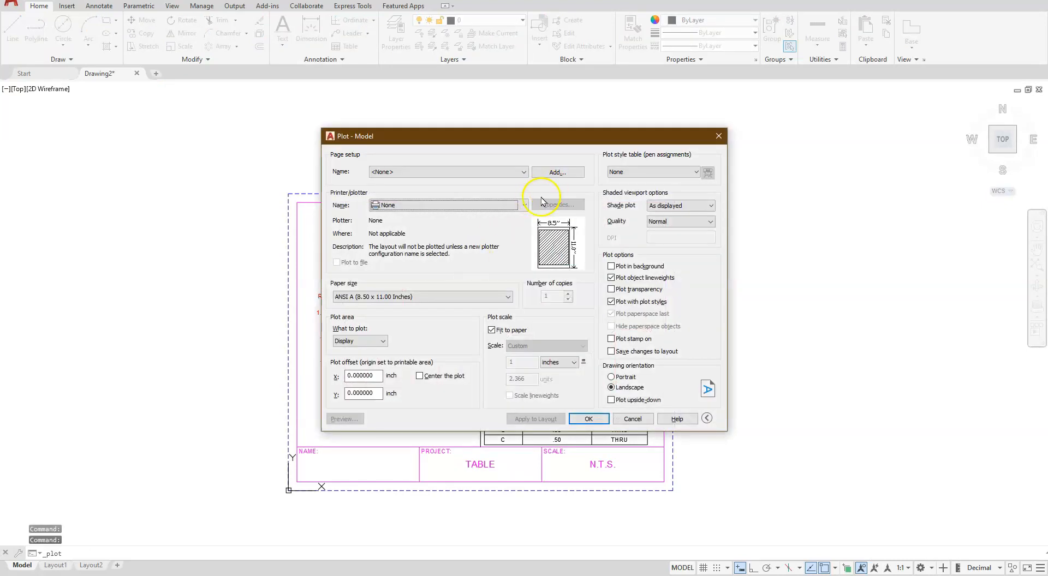
pyautogui.click(524, 204)
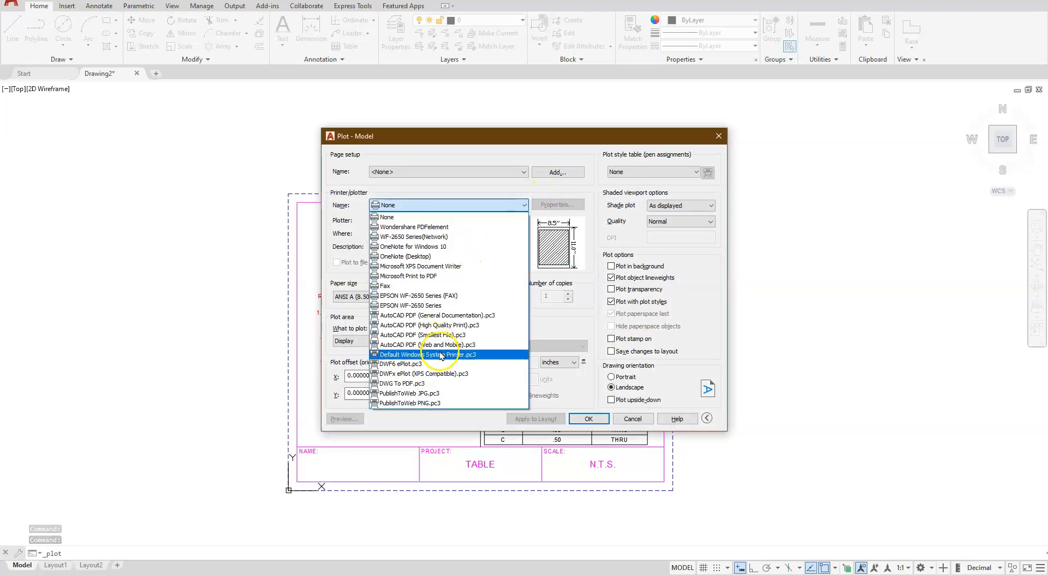
pyautogui.click(408, 384)
pyautogui.click(421, 296)
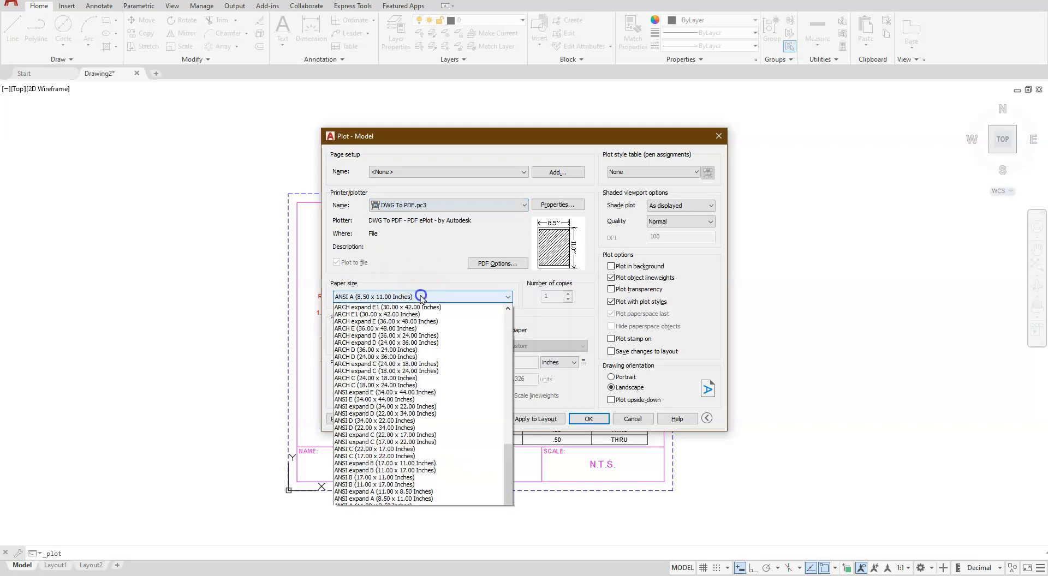
pyautogui.scroll(5, 401, 480)
pyautogui.scroll(5, 400, 479)
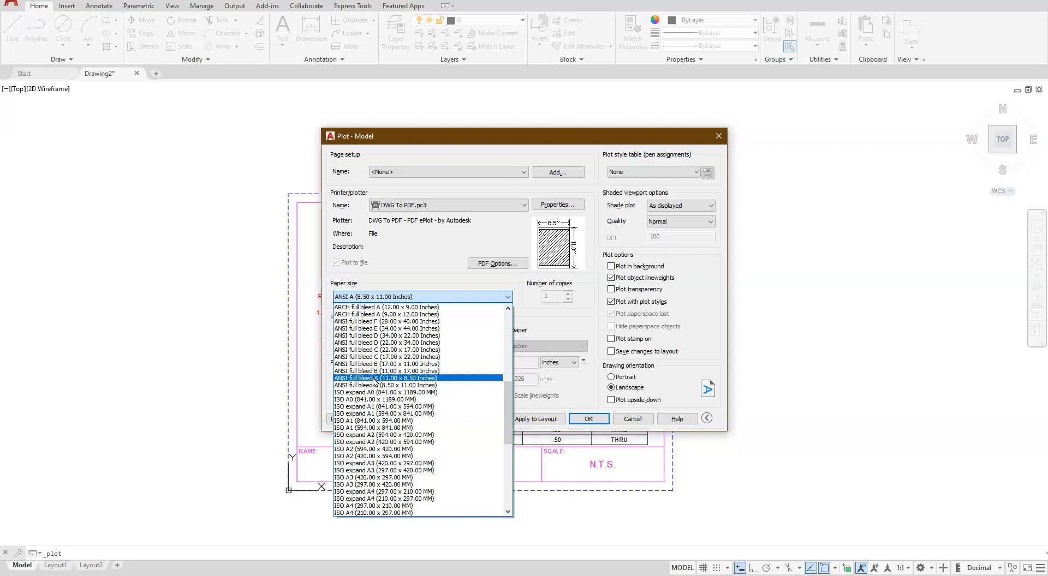
pyautogui.click(368, 381)
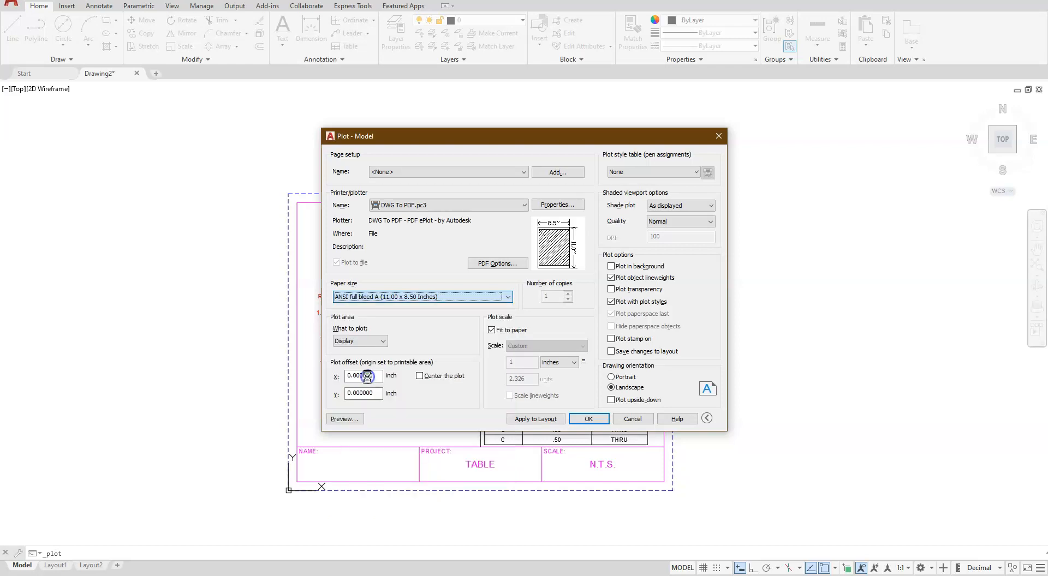
# Set the plot area to Extents, center the plot, and replace fit-to-paper with a custom scale of 1 inch = .75 unit
pyautogui.click(363, 341)
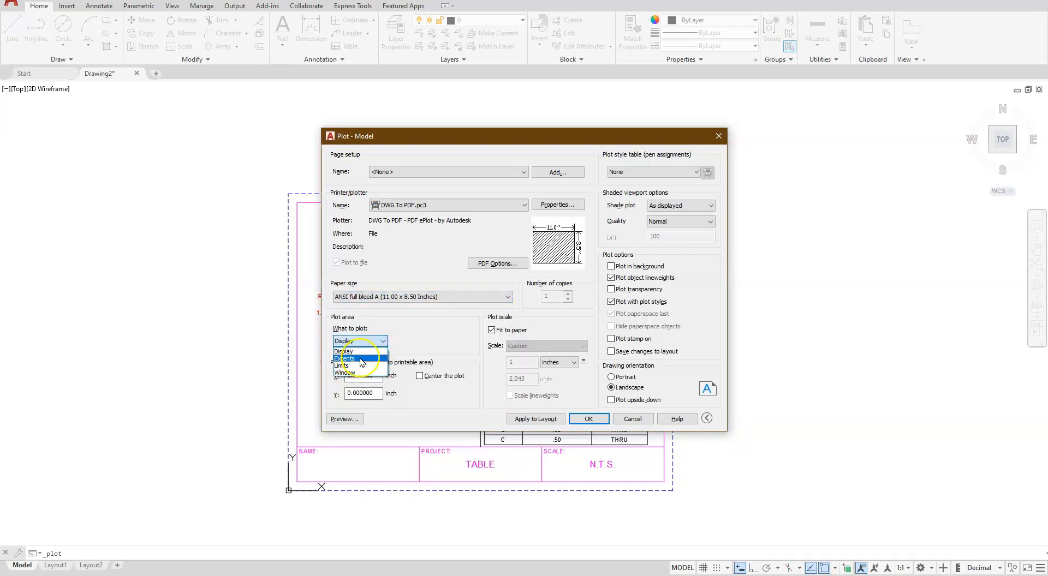
pyautogui.click(361, 359)
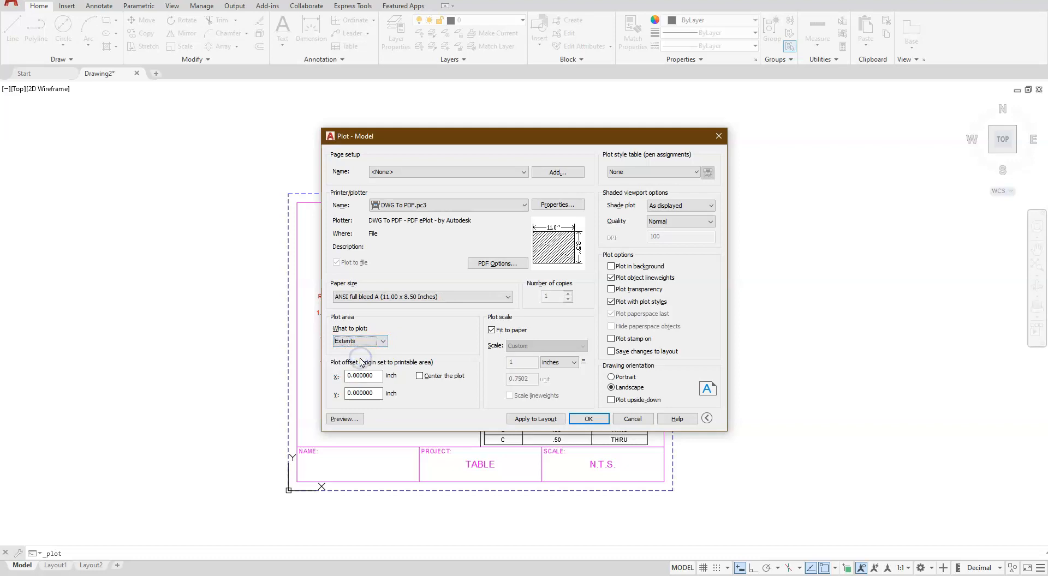
pyautogui.click(420, 376)
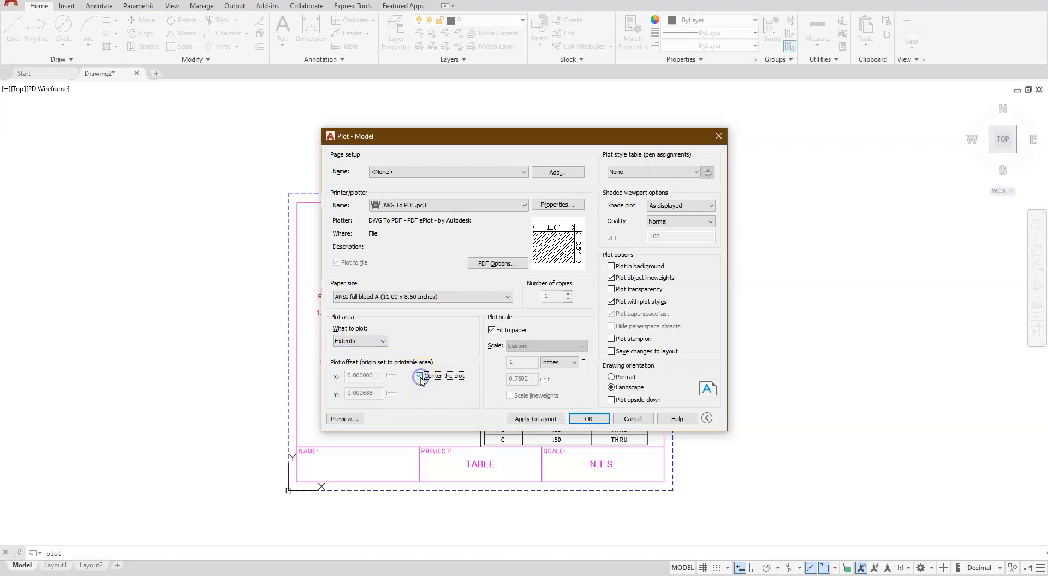
pyautogui.click(492, 330)
pyautogui.click(510, 363)
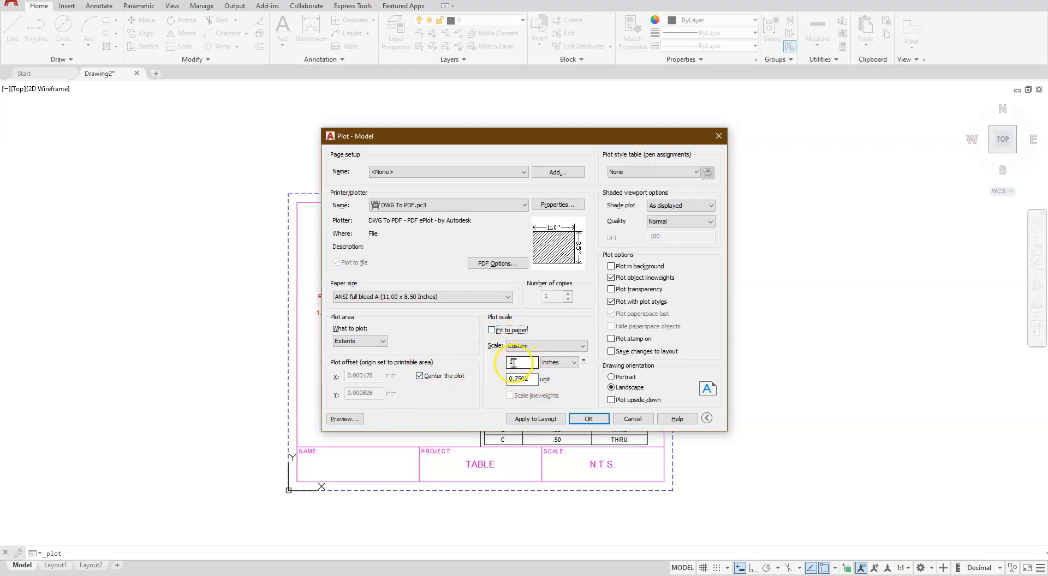
pyautogui.moveTo(531, 379); pyautogui.dragTo(493, 385)
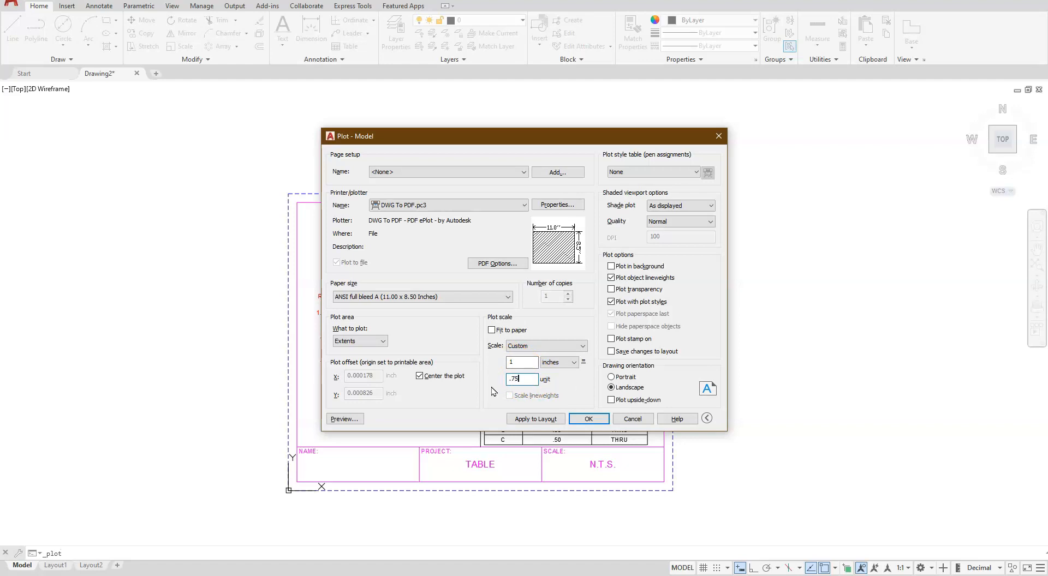
pyautogui.write('.75')
# Choose the monochrome.ctb plot style table and assign it to all layouts
pyautogui.click(696, 171)
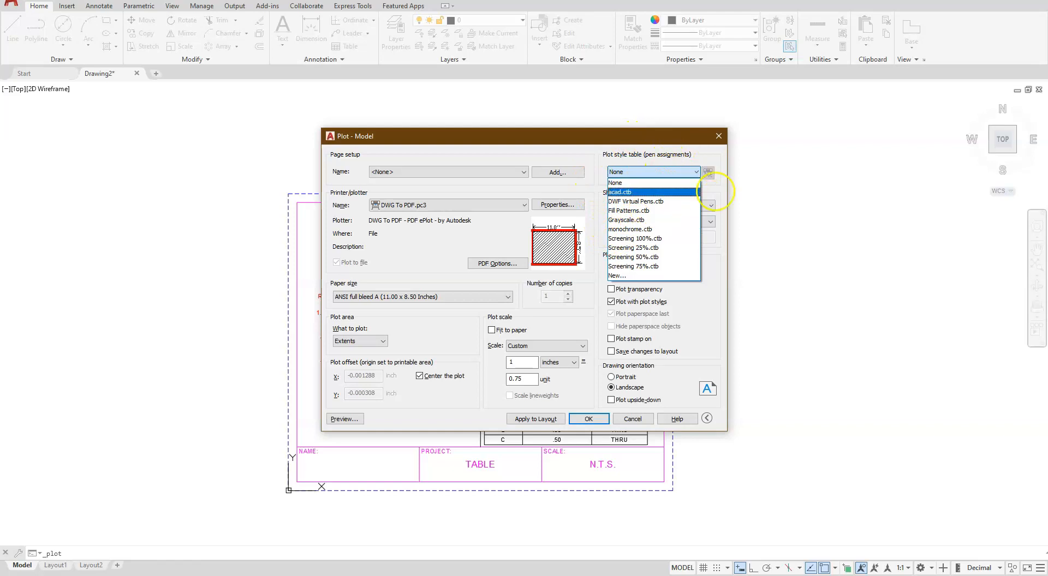
pyautogui.click(682, 229)
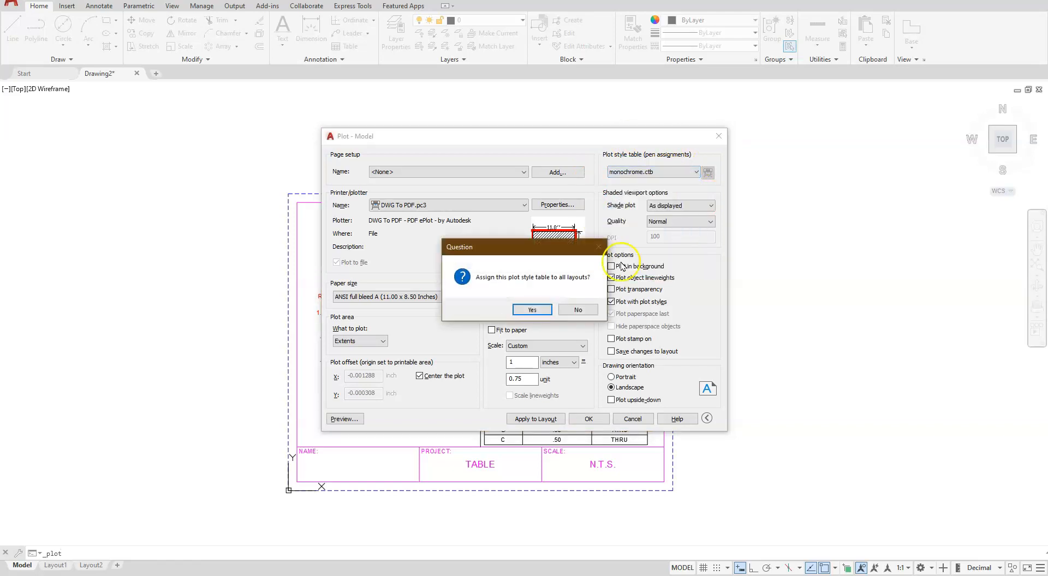
pyautogui.click(533, 310)
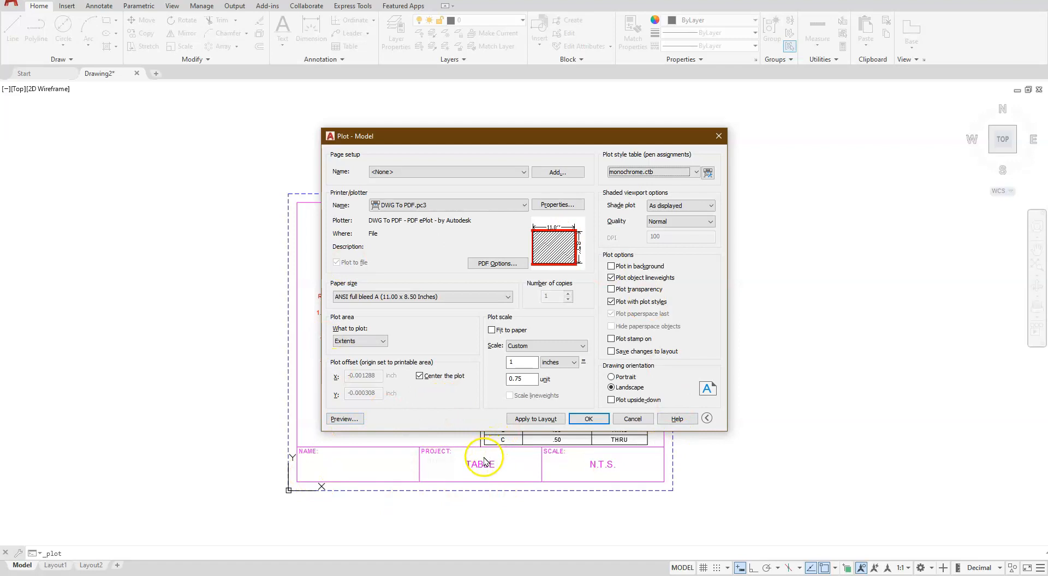
# Submit the PDF plot, cancel at the plot scale confirmation, and close the Plot dialog without plotting
pyautogui.click(587, 419)
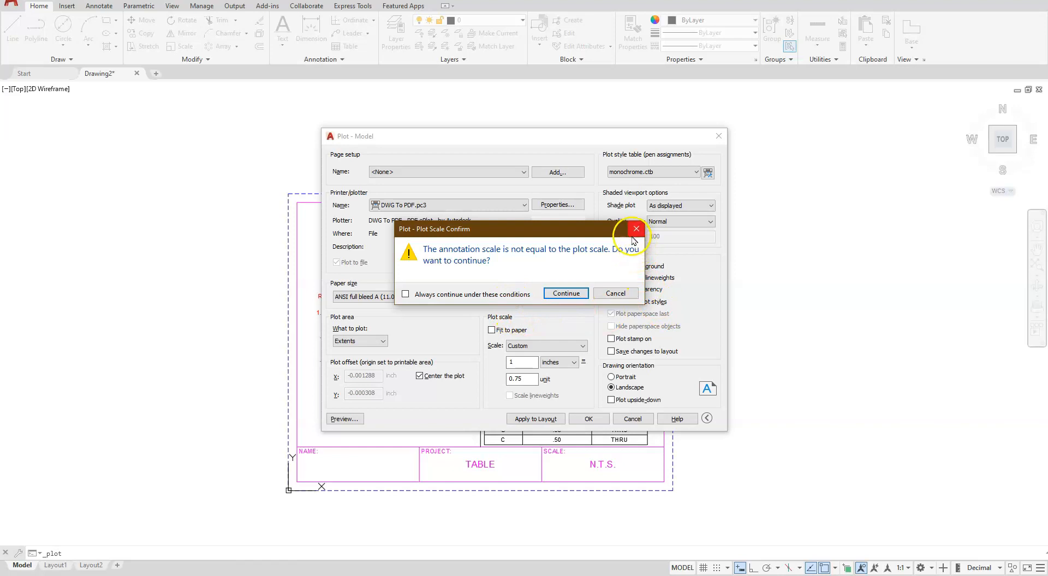
pyautogui.click(25, 546)
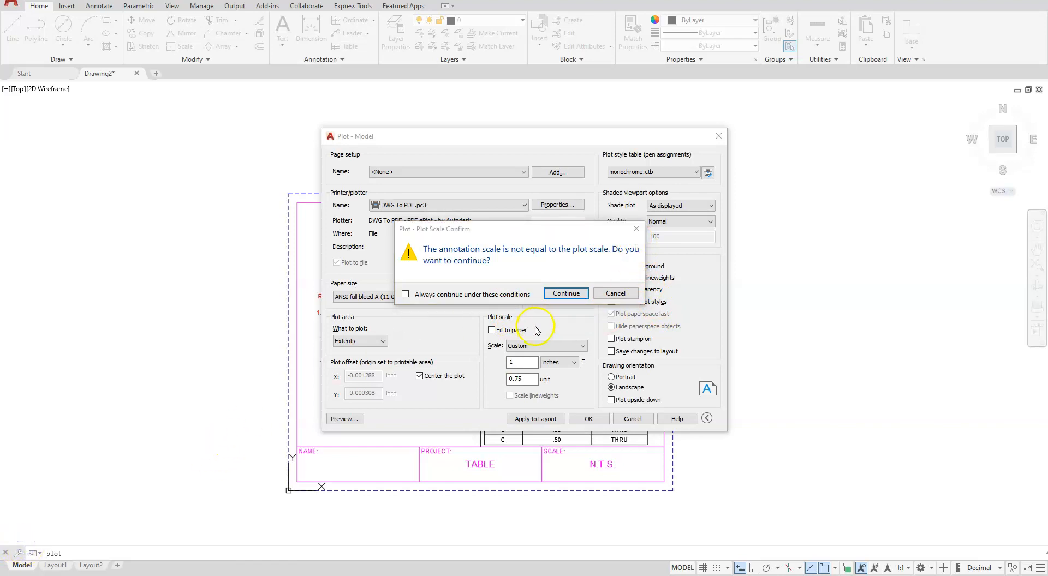
pyautogui.click(636, 229)
pyautogui.click(721, 137)
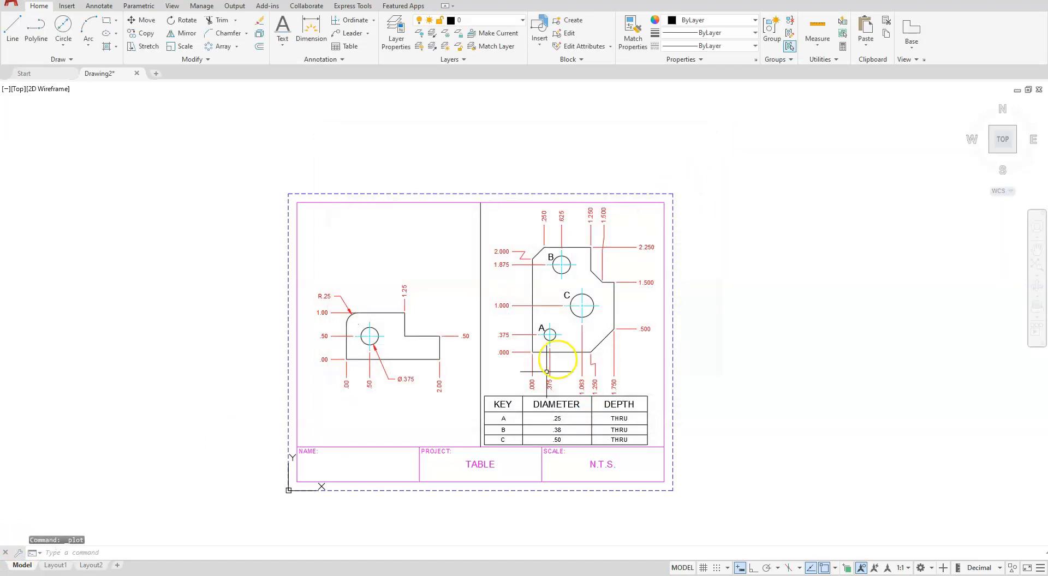
pyautogui.scroll(3, 567, 334)
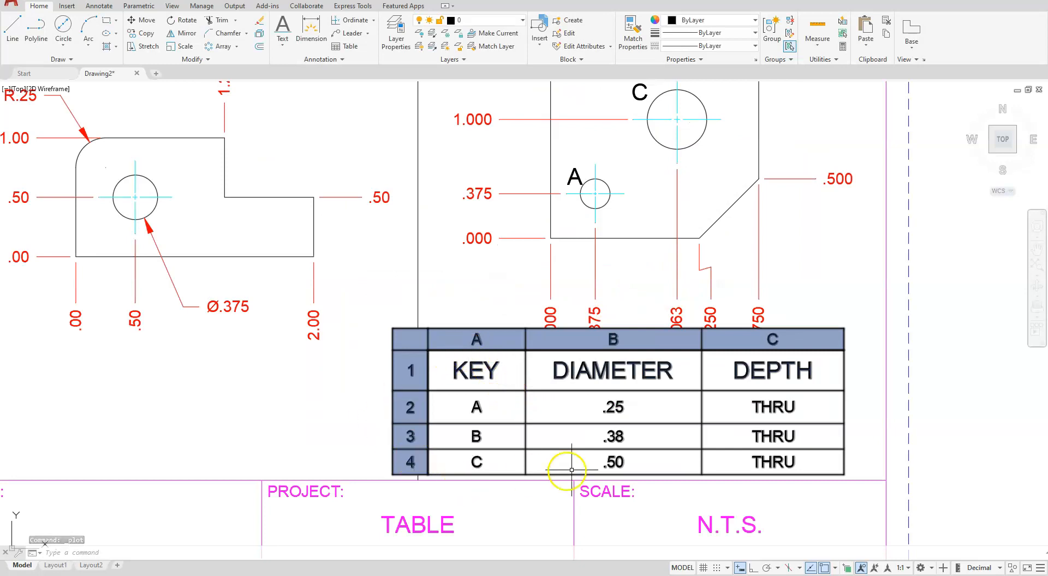
pyautogui.scroll(-5, 631, 394)
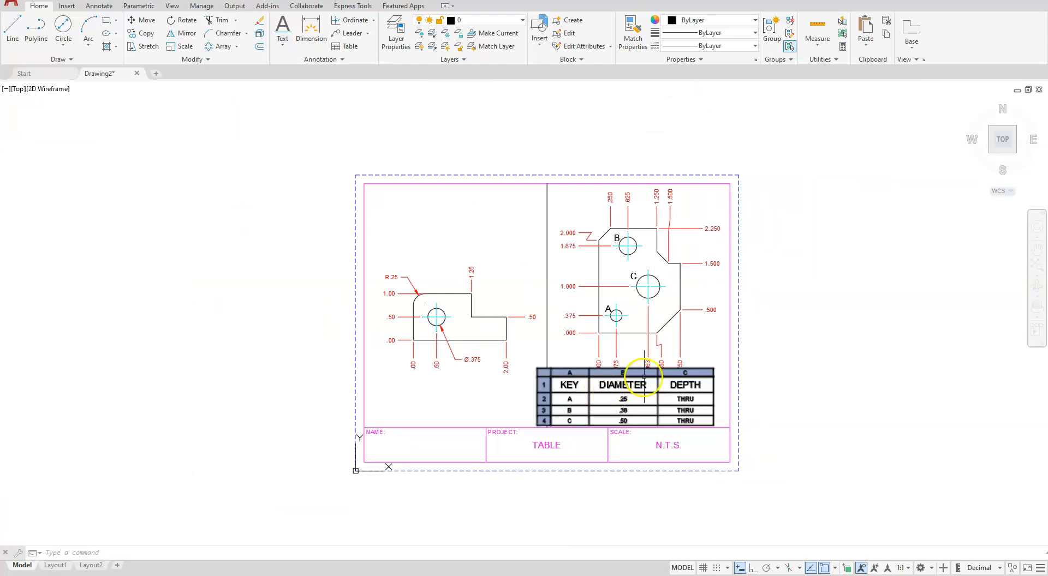
pyautogui.click(672, 384)
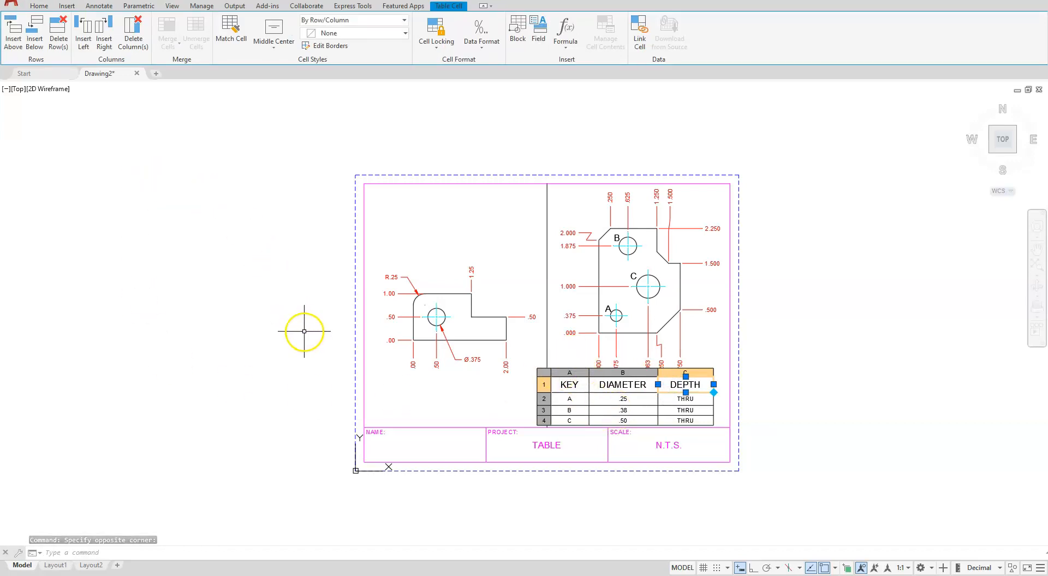
pyautogui.press('Escape')
pyautogui.press('Escape')
pyautogui.press('Escape')
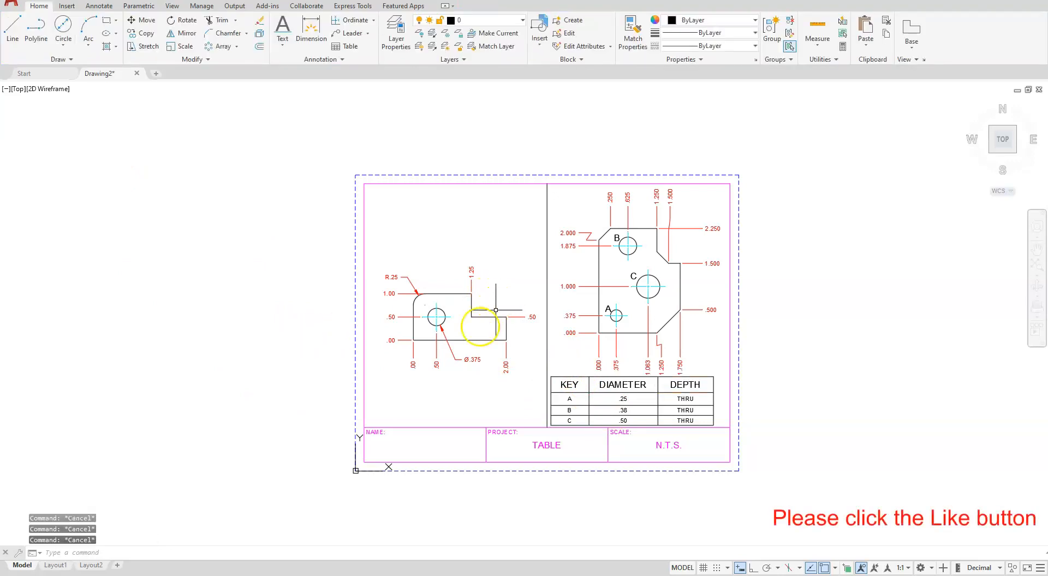